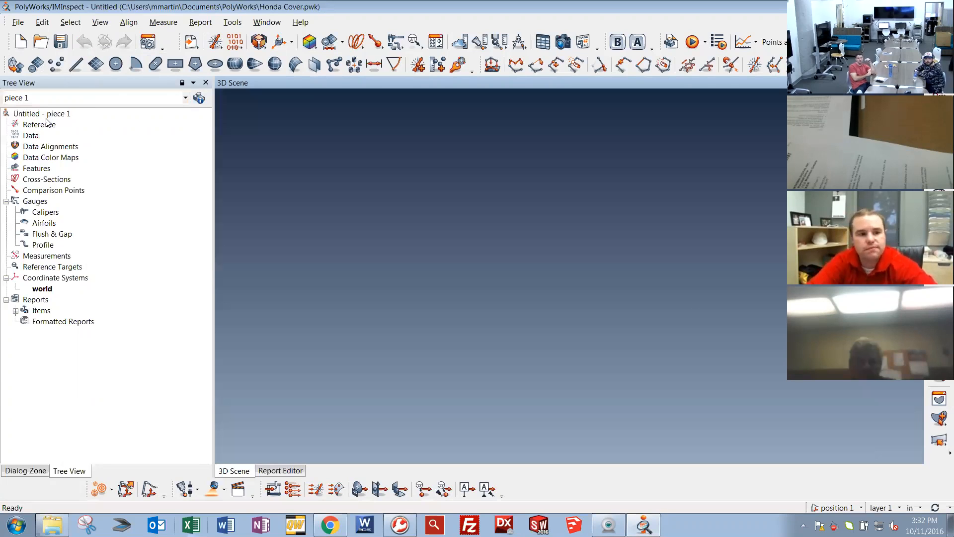
Import the CAD model Honda Cover Design Intent.stp as the reference object.
right_click(34, 128)
click(29, 128)
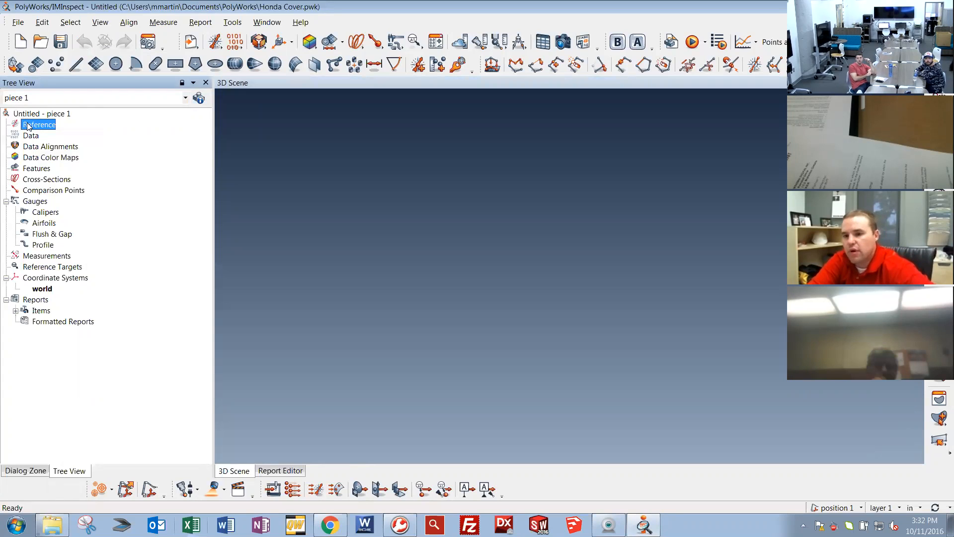
right_click(39, 126)
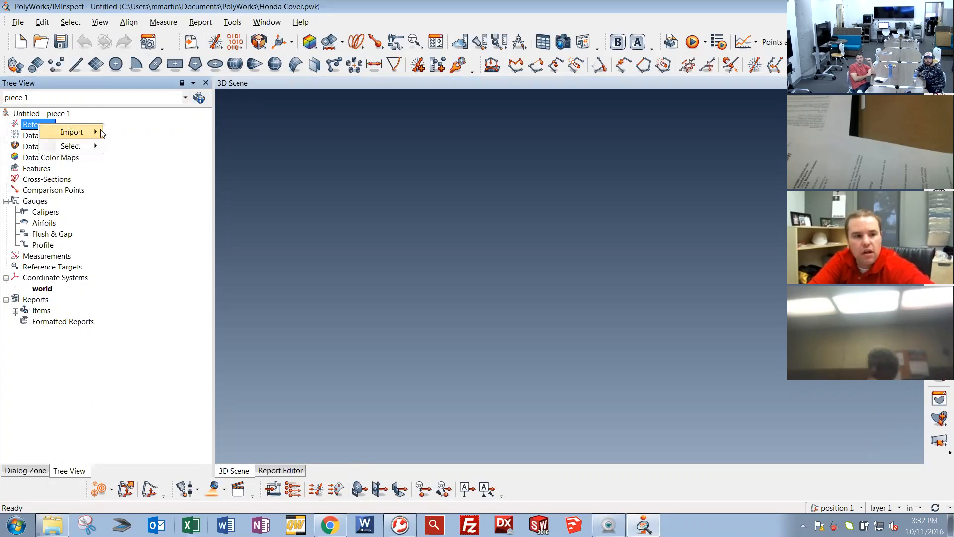
mouse_move(97, 134)
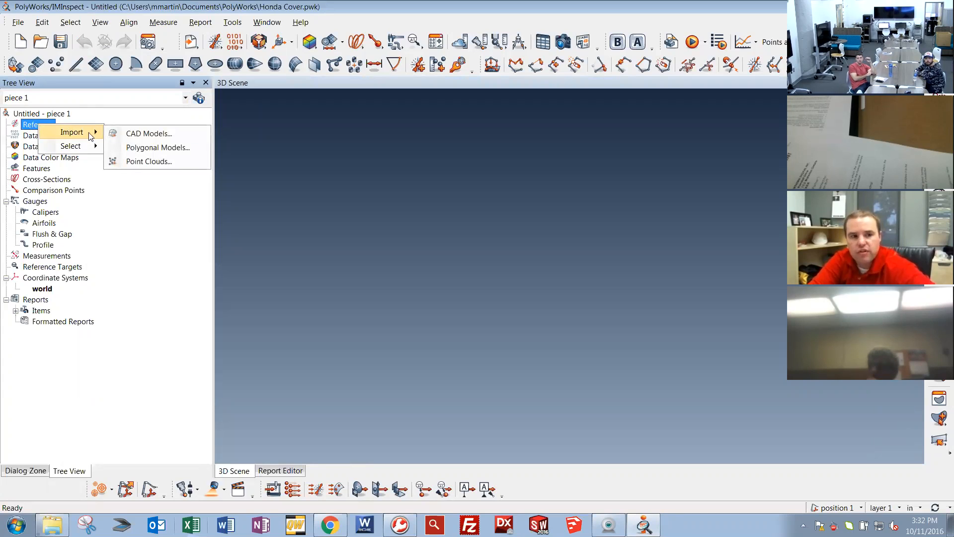
click(168, 133)
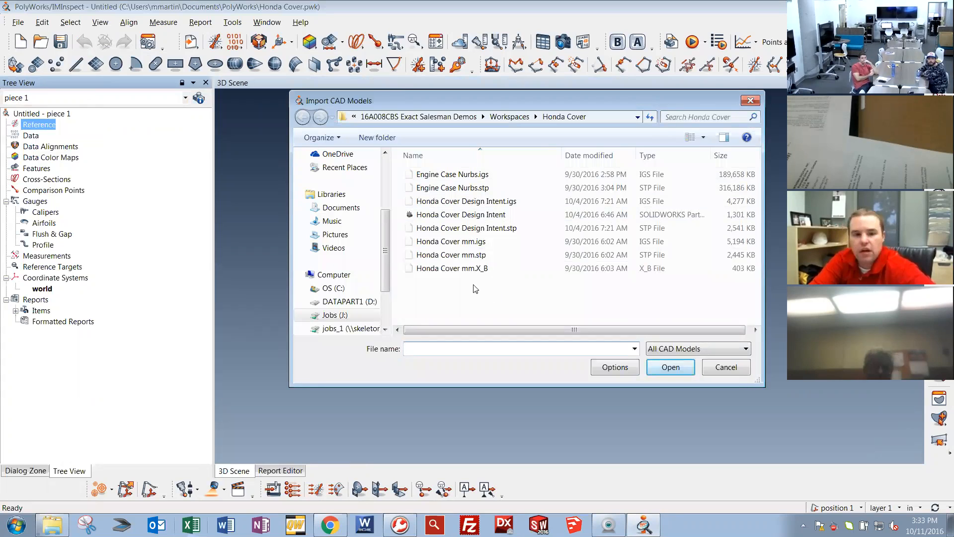
click(539, 215)
click(539, 228)
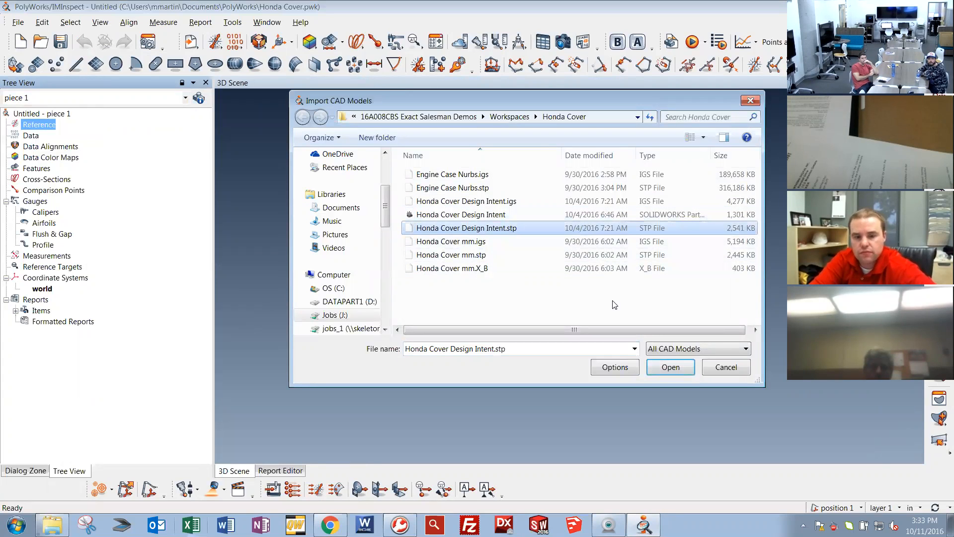
click(681, 369)
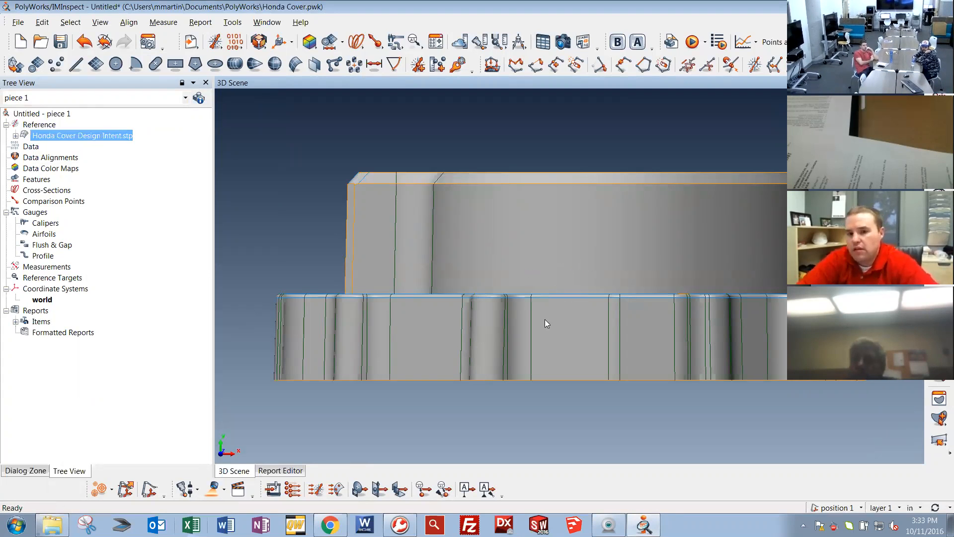
Import the polygonal model EngineCase as a data object, with millimeters as its object units.
click(30, 146)
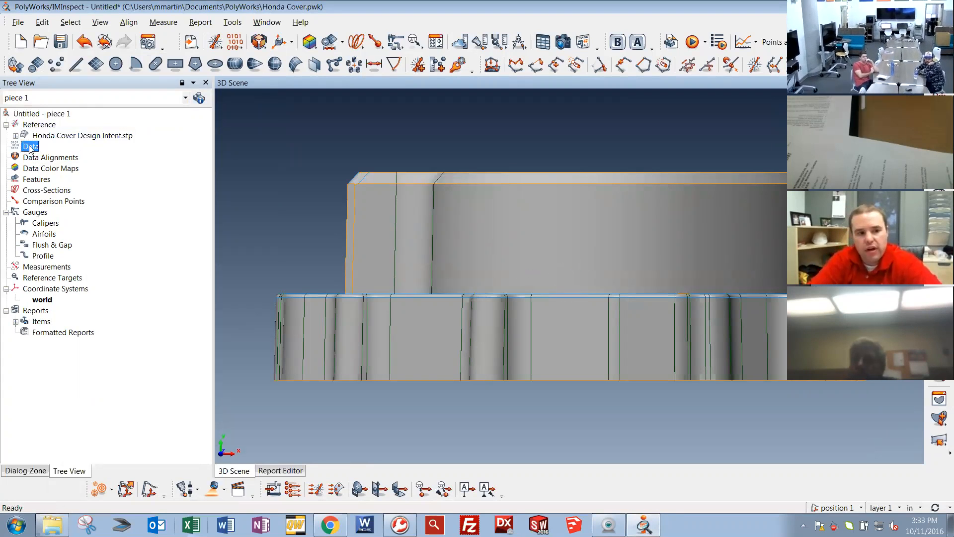
right_click(30, 147)
mouse_move(107, 183)
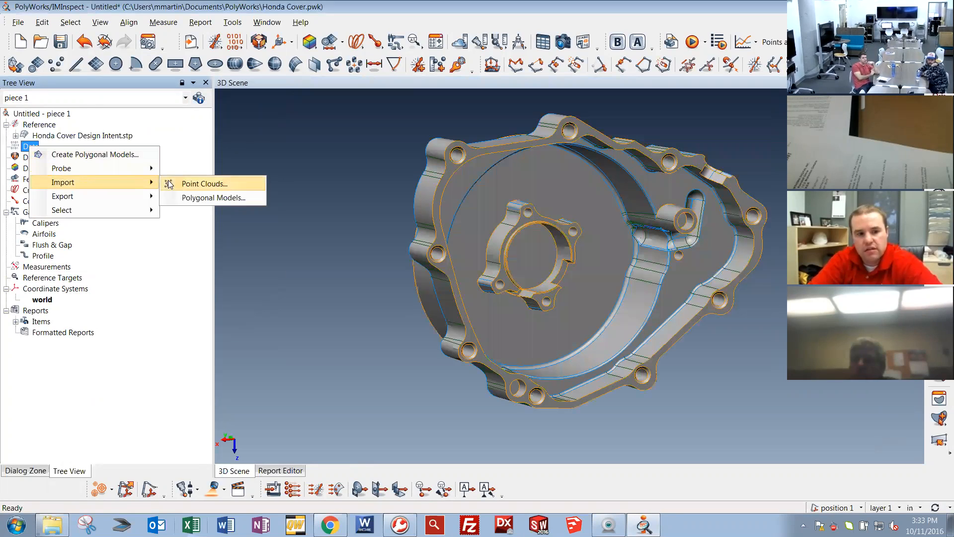
click(207, 198)
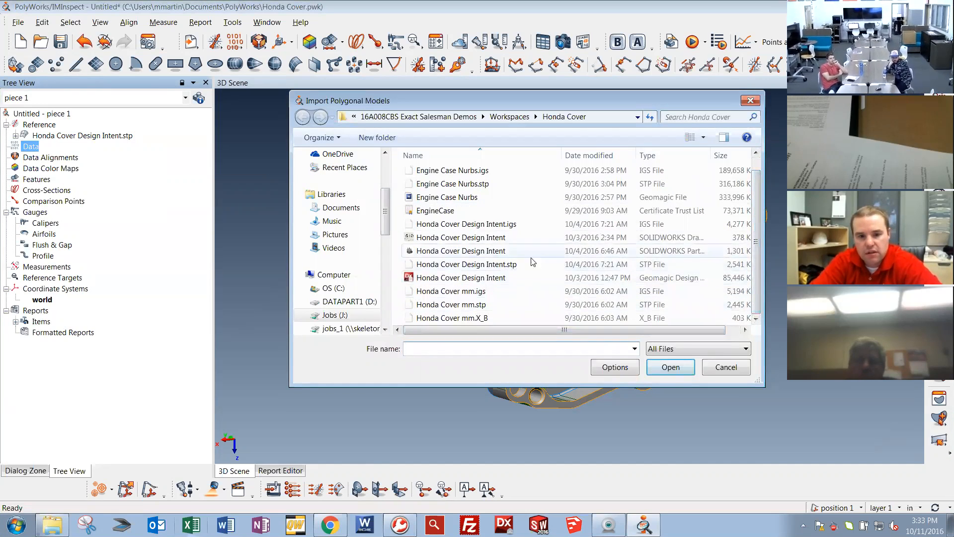
click(515, 210)
click(670, 367)
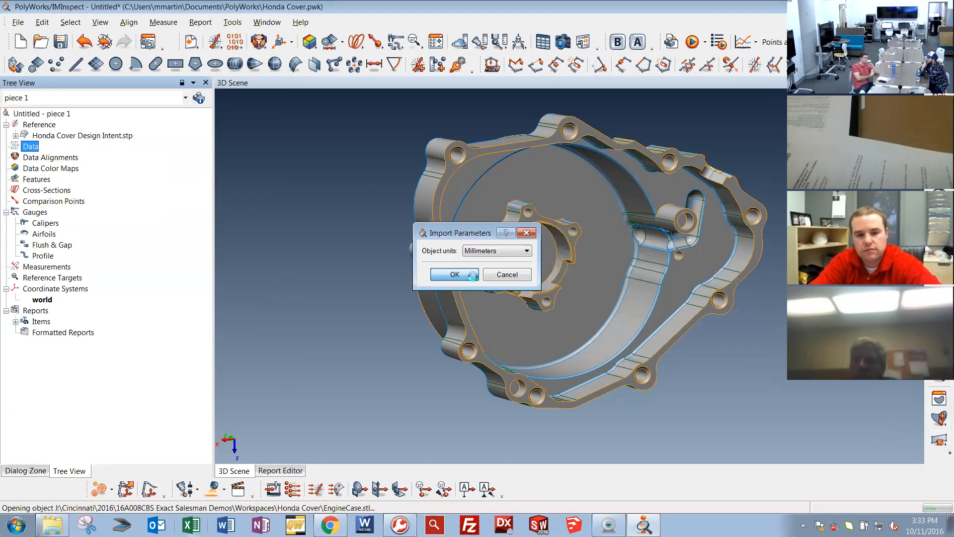
click(473, 275)
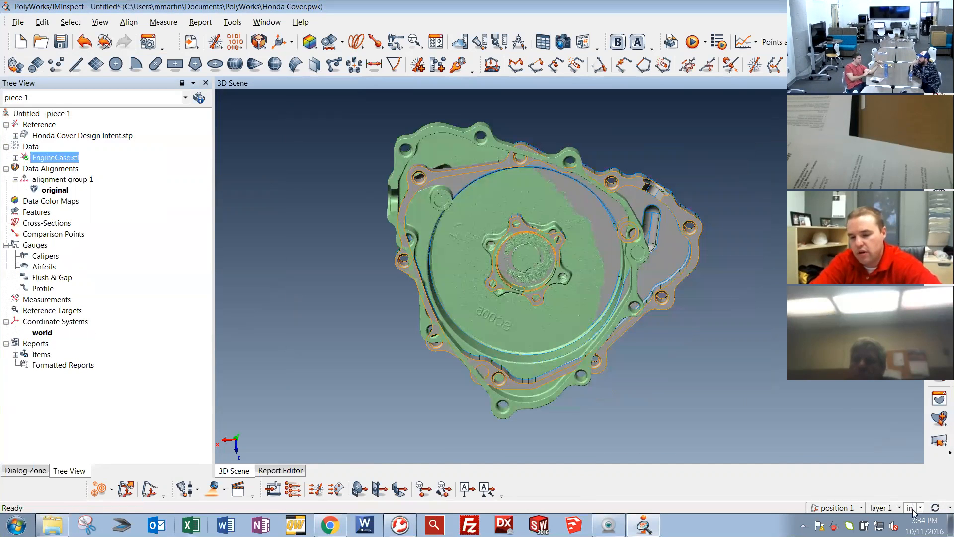
click(920, 510)
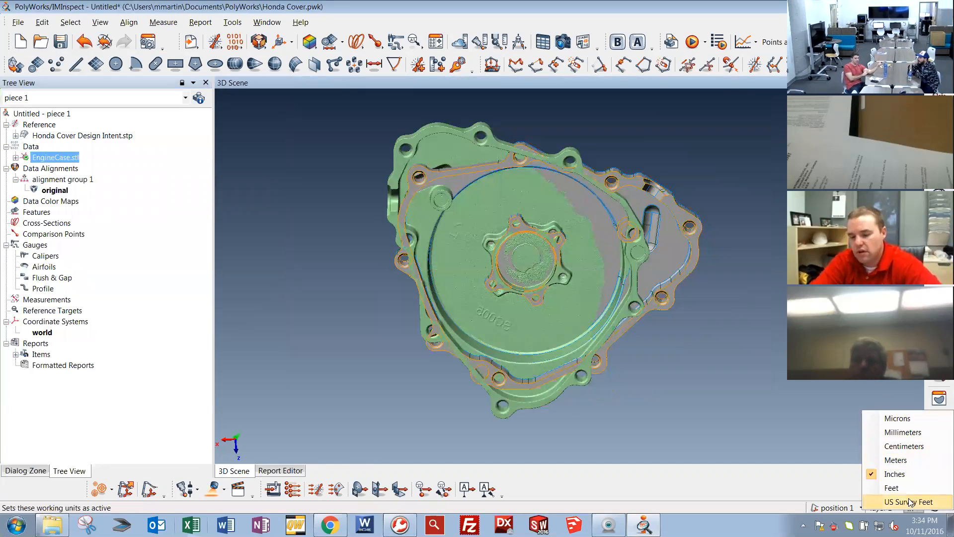
click(820, 350)
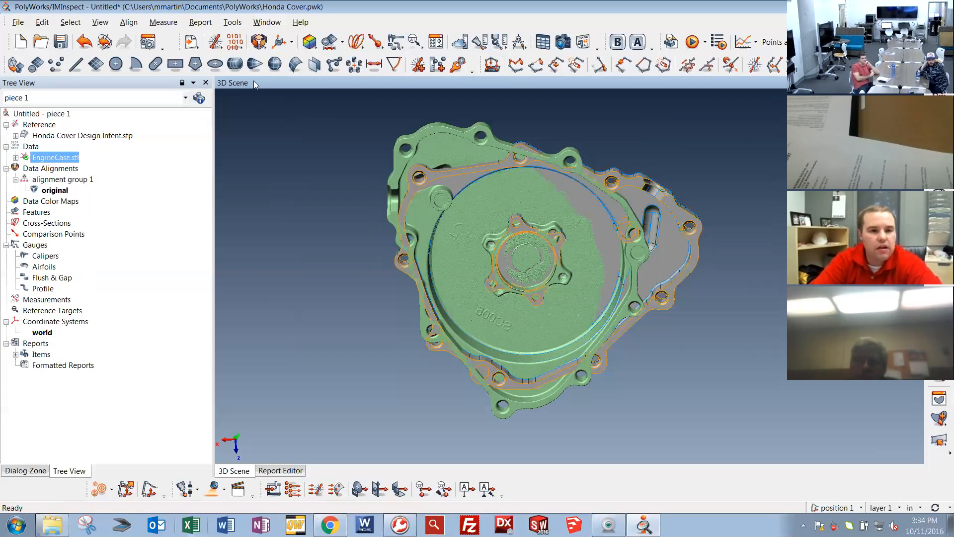
Set up a best-fit alignment of EngineCase.stl to the reference objects with Point Pairs prealignment and a max distance of .03.
click(259, 44)
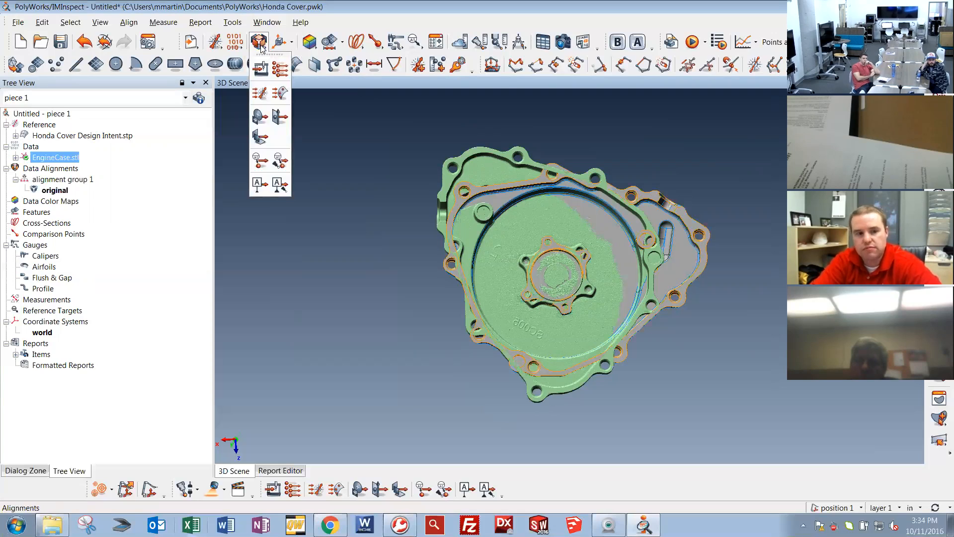
click(259, 92)
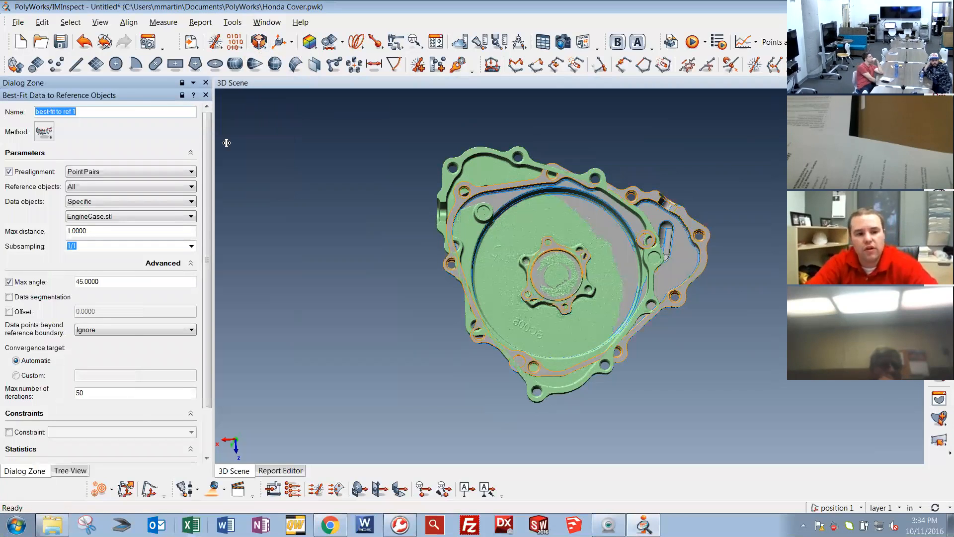
mouse_move(207, 144)
mouse_down()
mouse_move(201, 187)
mouse_move(207, 159)
mouse_up()
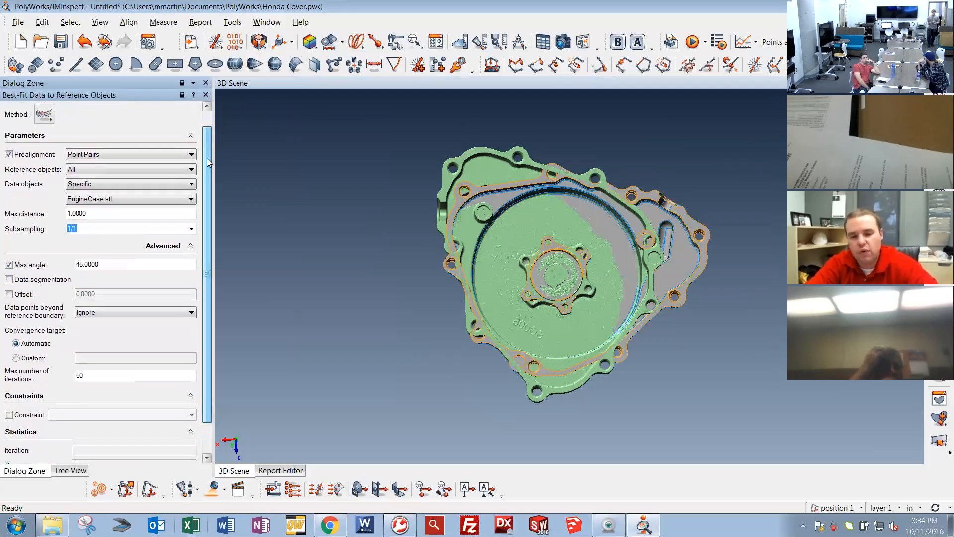
click(106, 156)
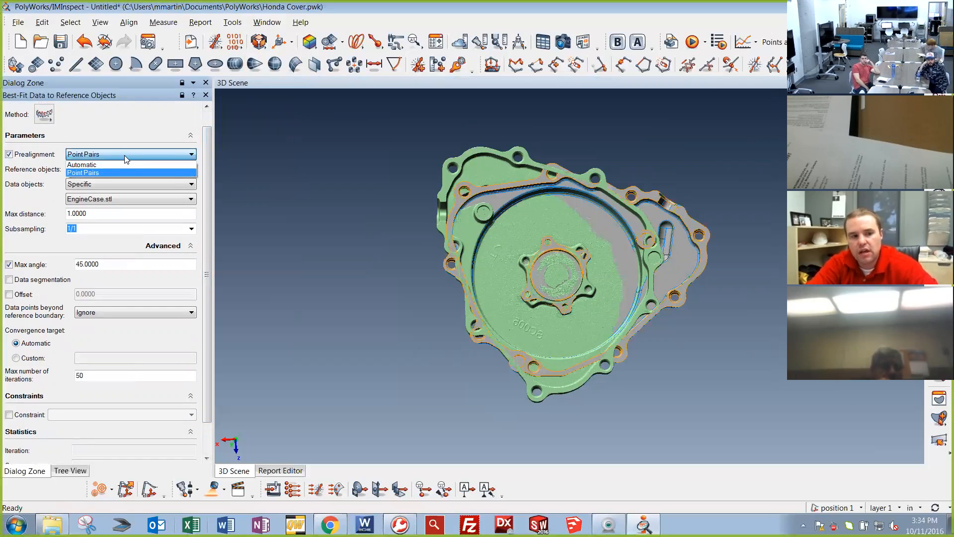
click(124, 157)
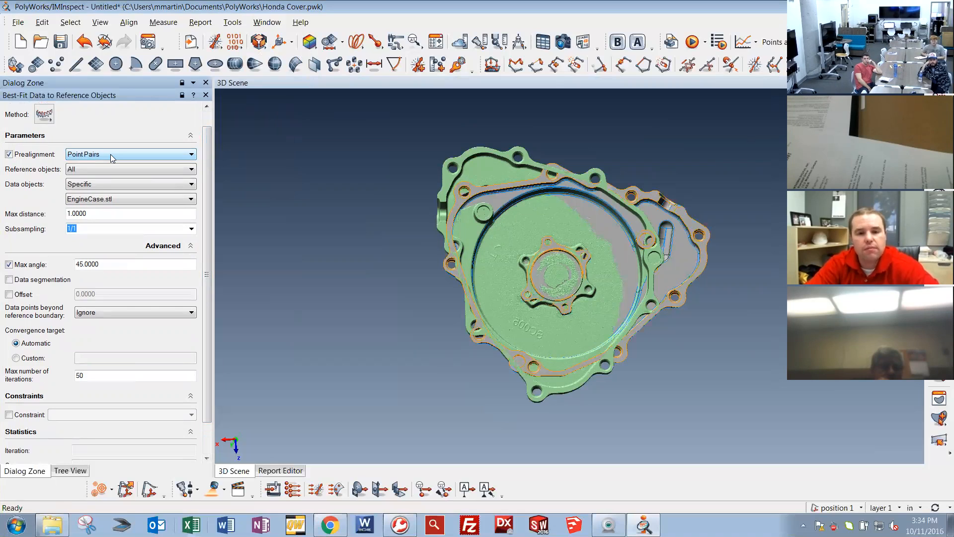
double_click(101, 214)
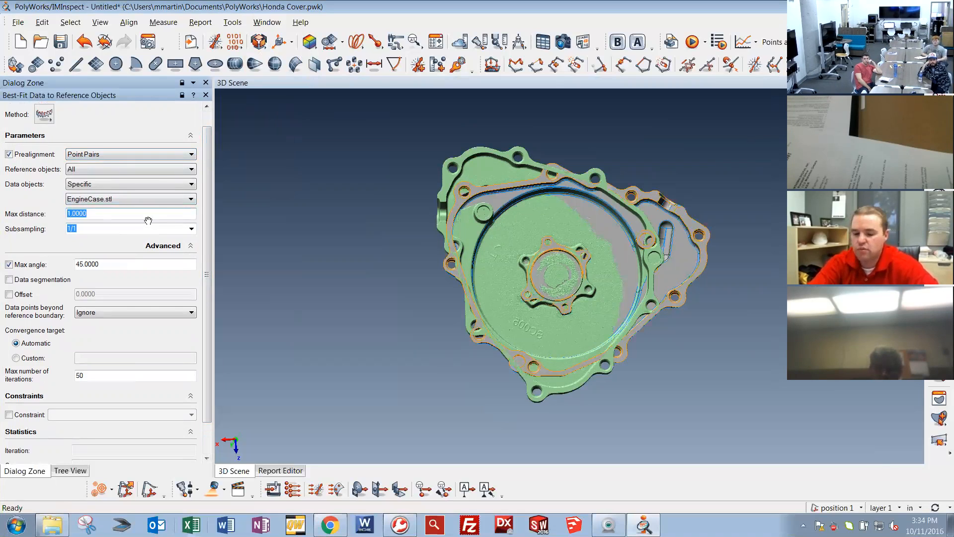
text(.03)
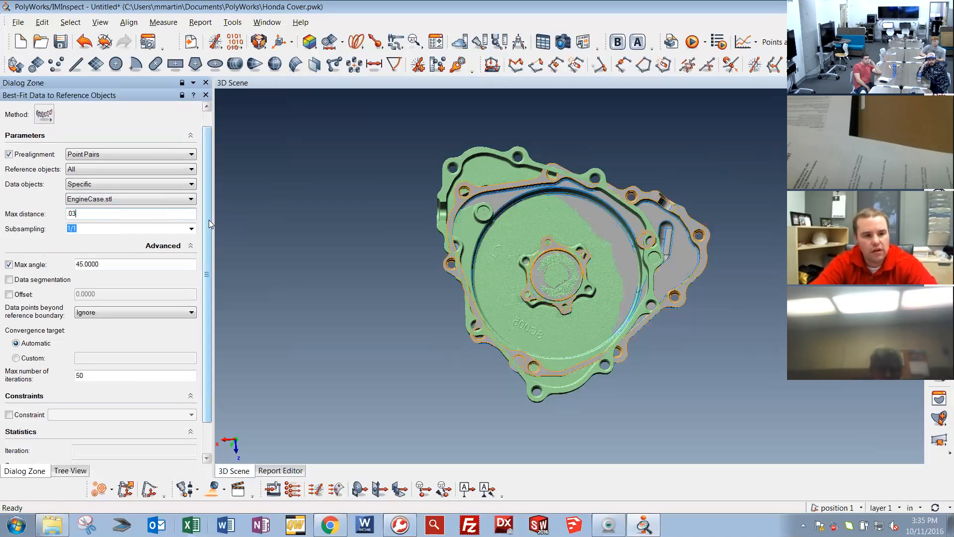
Run the best-fit alignment, prealigning the scan to the CAD model by picking matching point pairs on both parts.
scroll(209, 220, down, 1)
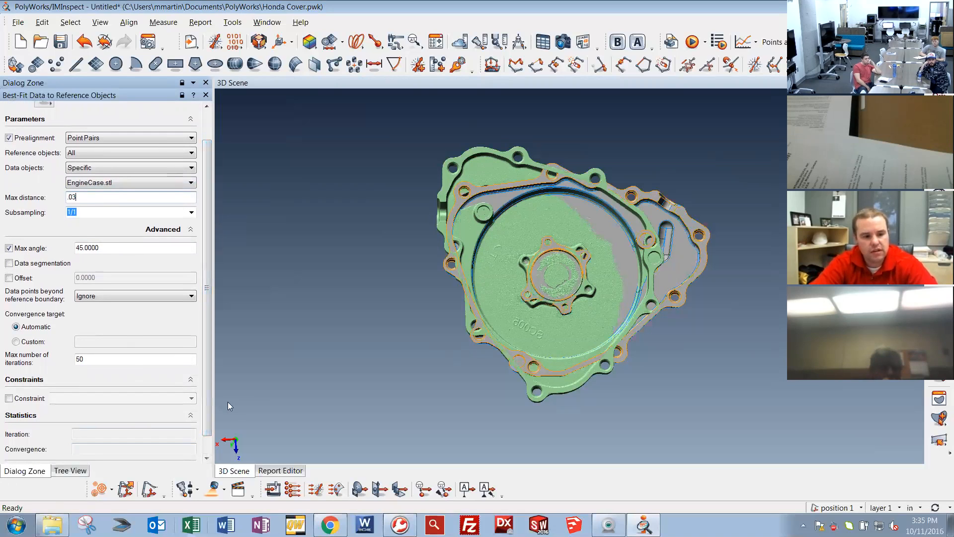
drag(228, 403, 228, 430)
click(29, 453)
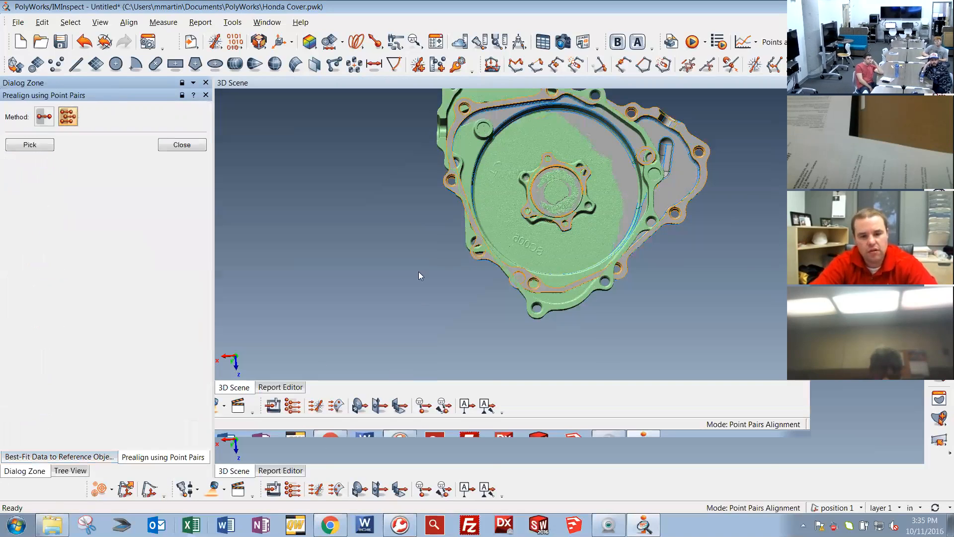
mouse_move(404, 269)
mouse_down()
mouse_move(420, 270)
mouse_move(389, 270)
mouse_up()
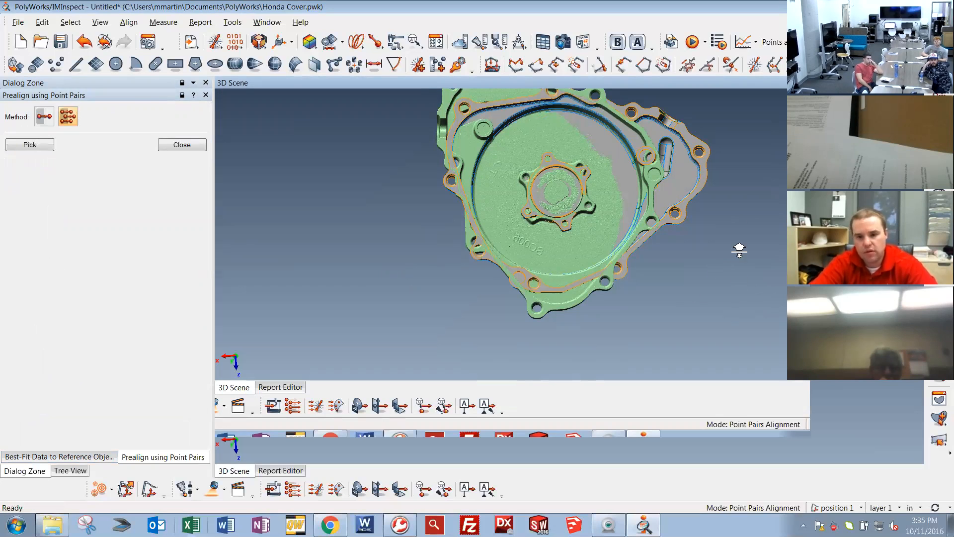
click(30, 145)
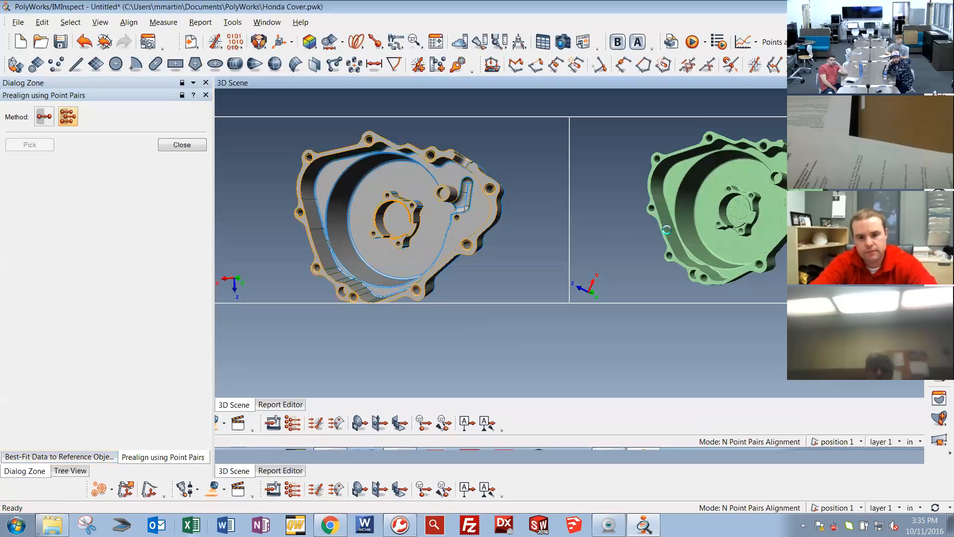
click(686, 262)
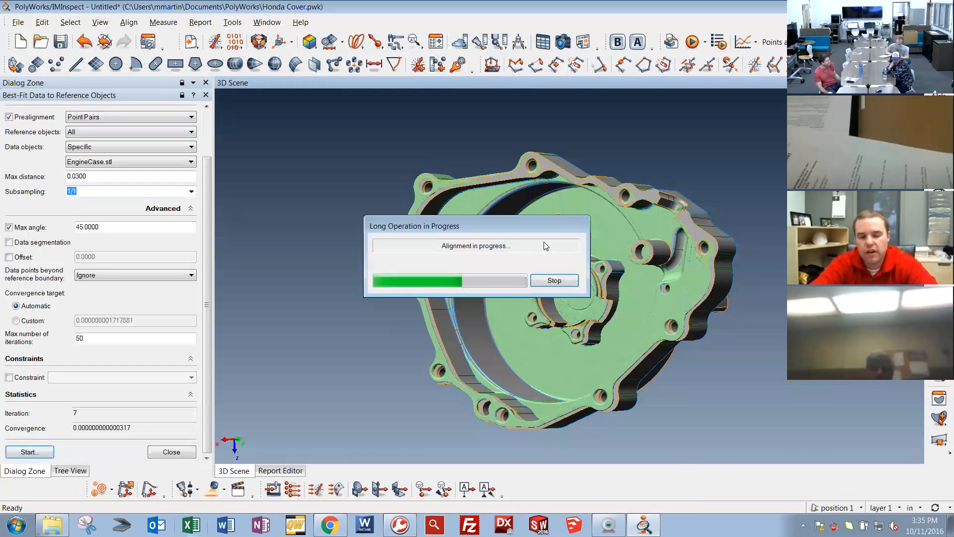
click(172, 453)
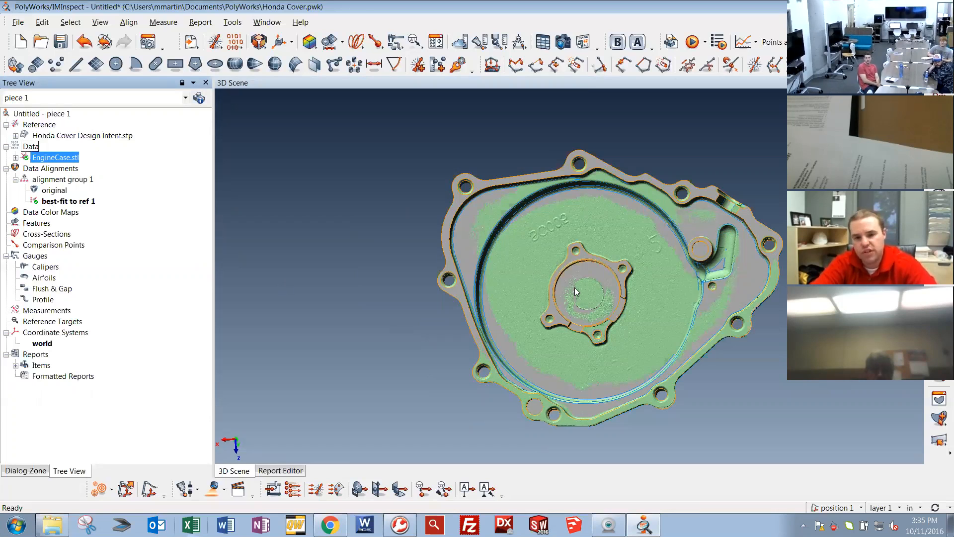
Measure the deviations of EngineCase.stl from the reference surfaces in the shortest direction with a max distance of 0.1.
drag(577, 291, 582, 289)
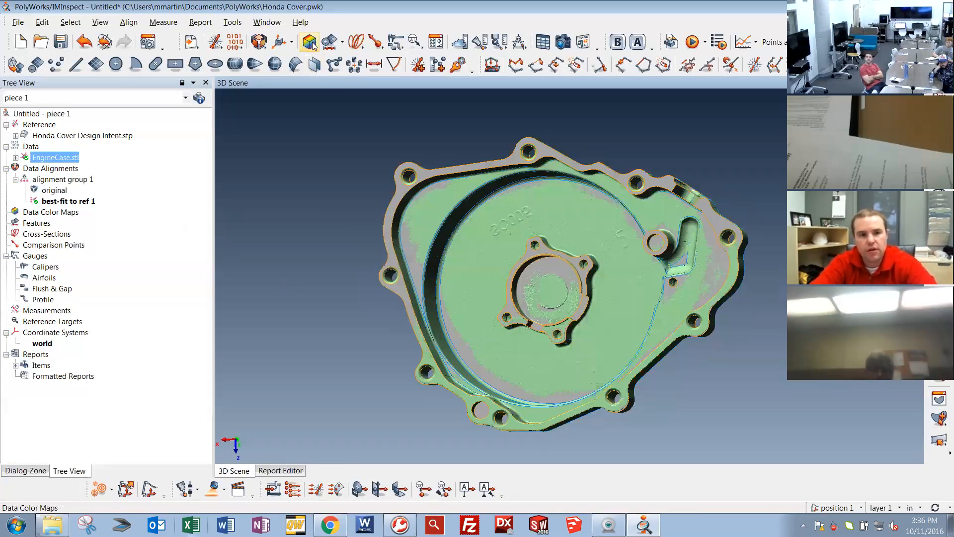
click(313, 44)
click(339, 86)
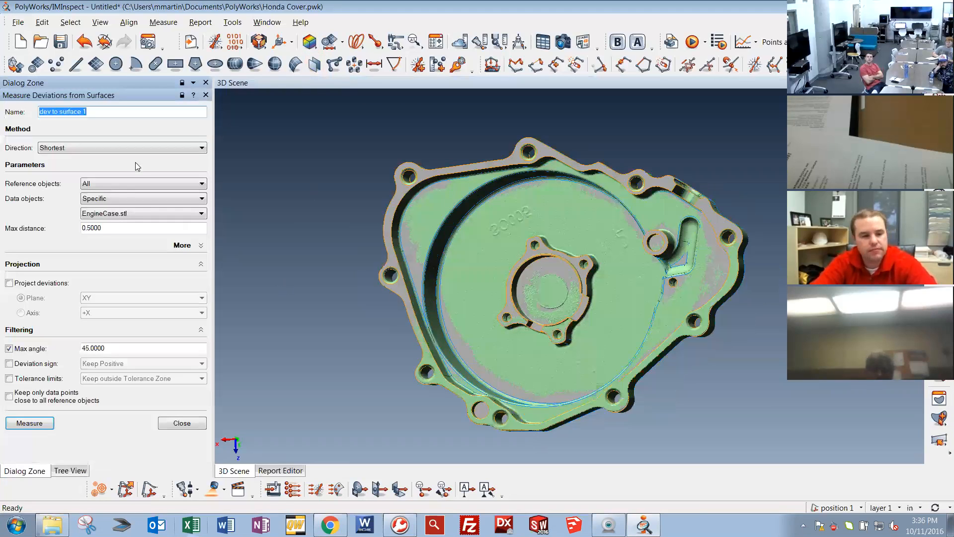
drag(101, 227, 56, 223)
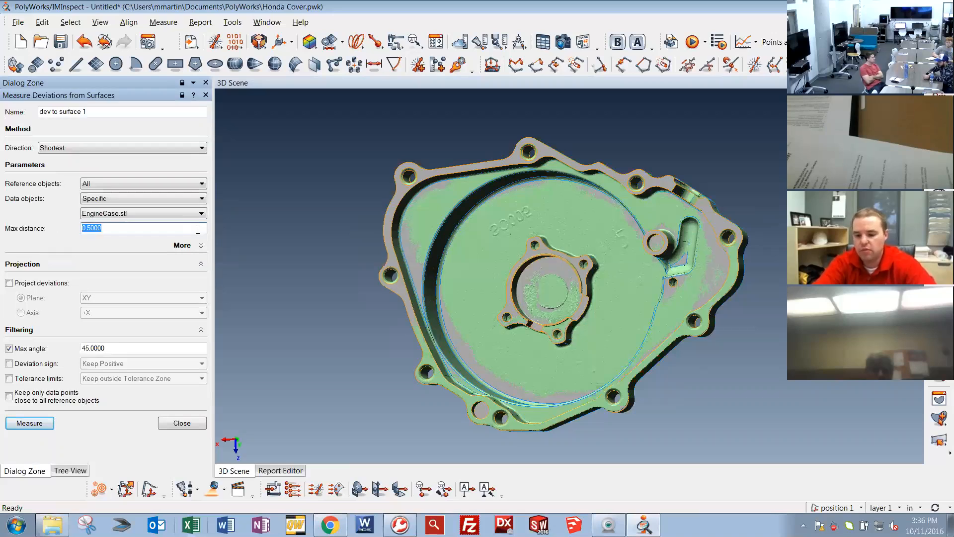
text(.1)
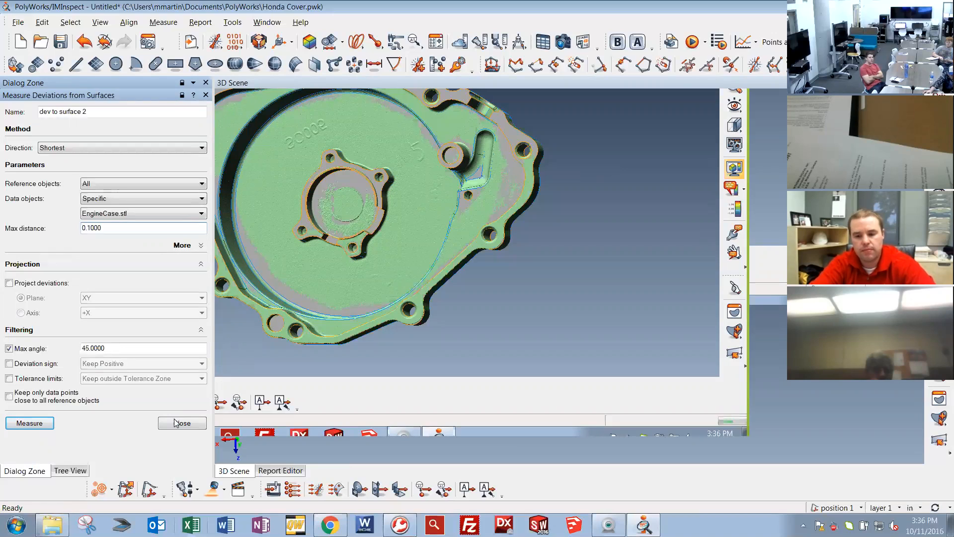
click(182, 423)
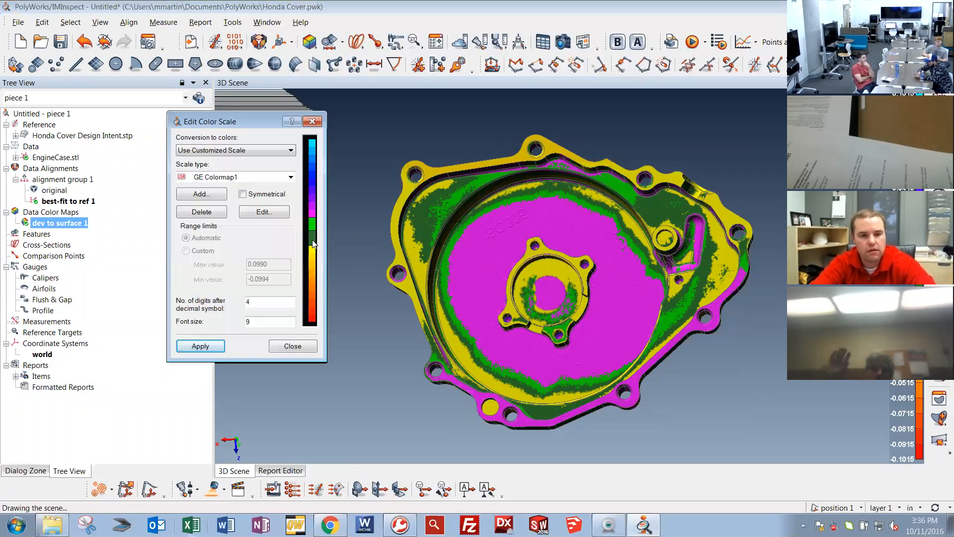
Edit the GE Colormap1 color scale so the limits of its green band are 0.005 and -0.005.
click(264, 212)
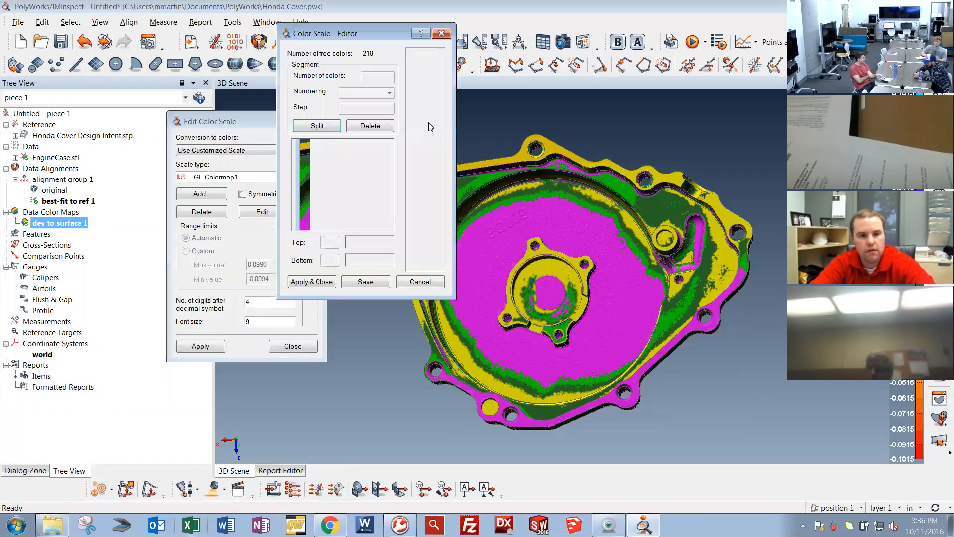
double_click(440, 143)
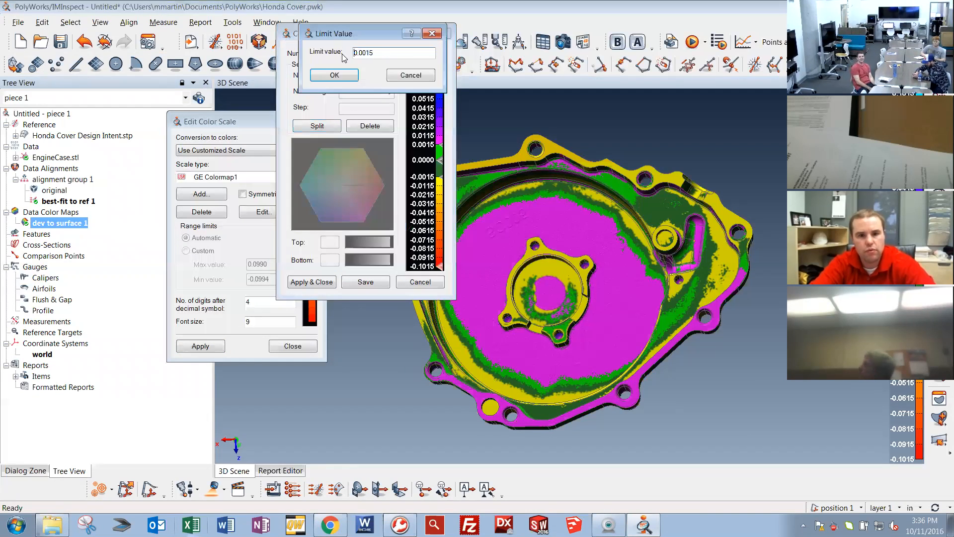
drag(366, 53, 427, 49)
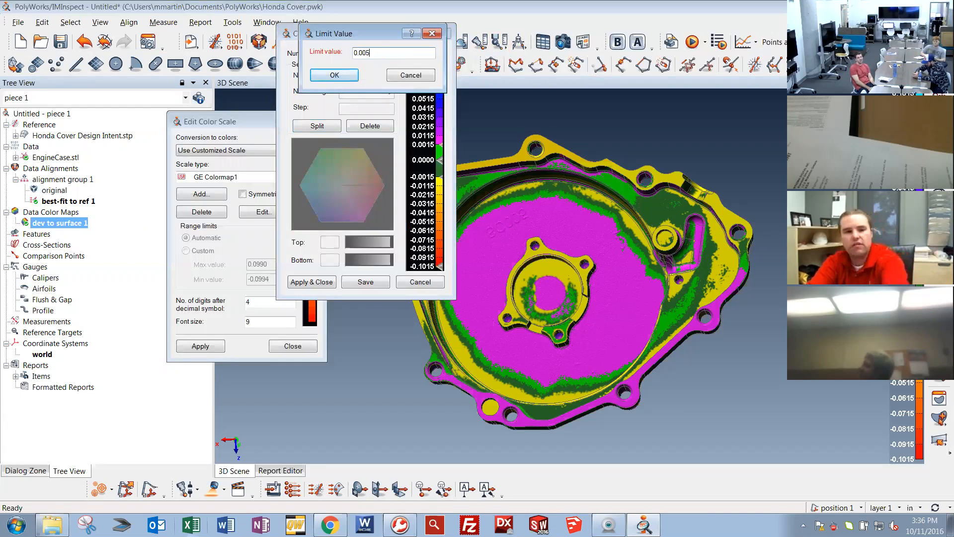
key(Return)
double_click(441, 177)
drag(368, 52, 458, 29)
text(5)
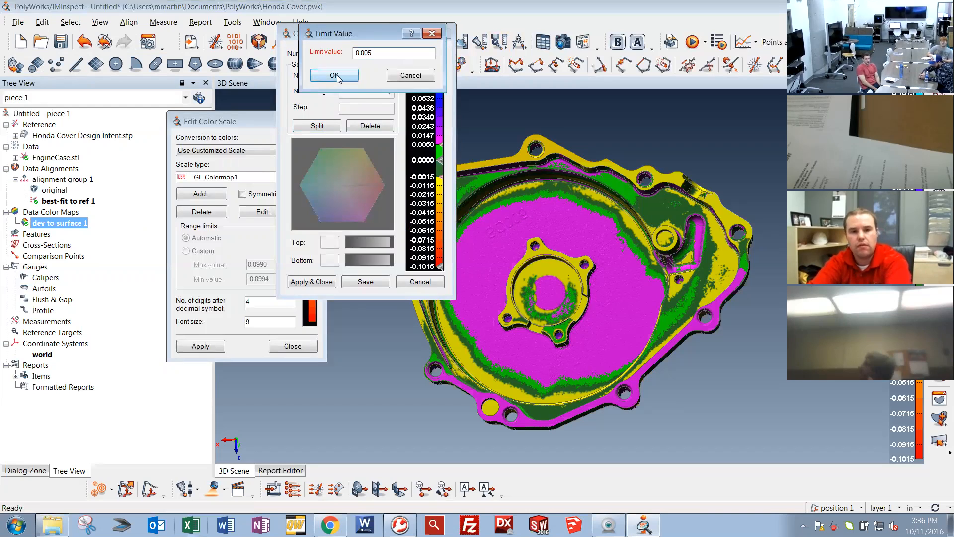
click(335, 75)
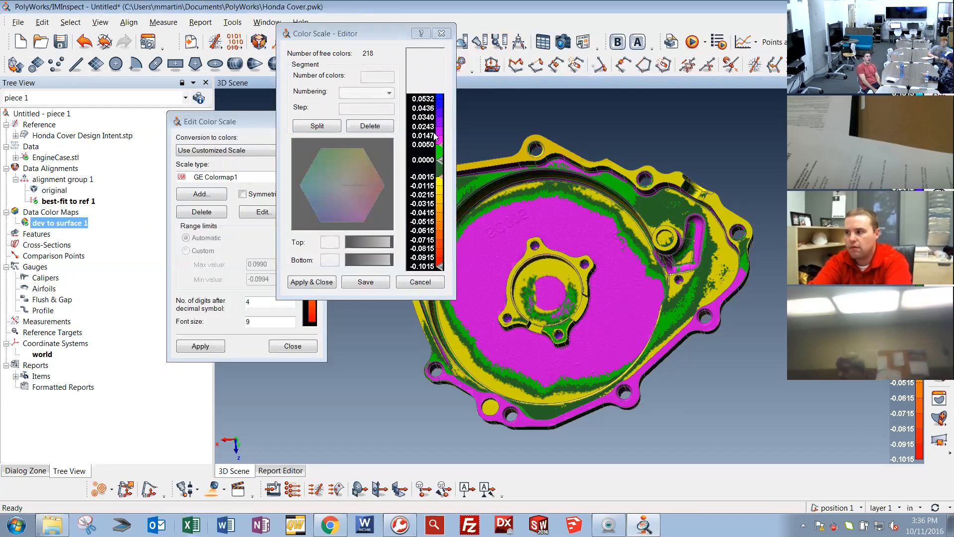
Set the outer limits of the color scale to -0.02 and 0.02.
double_click(441, 267)
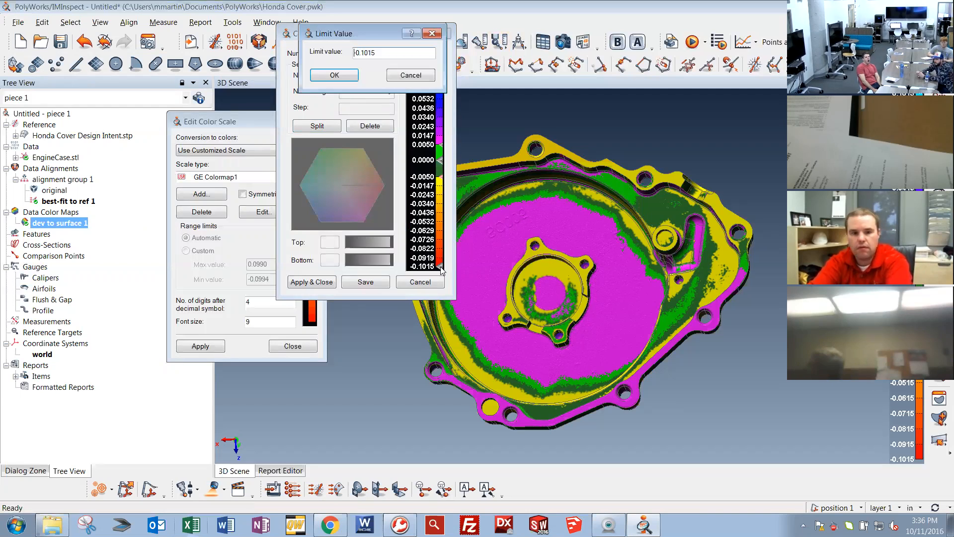
drag(360, 53, 393, 53)
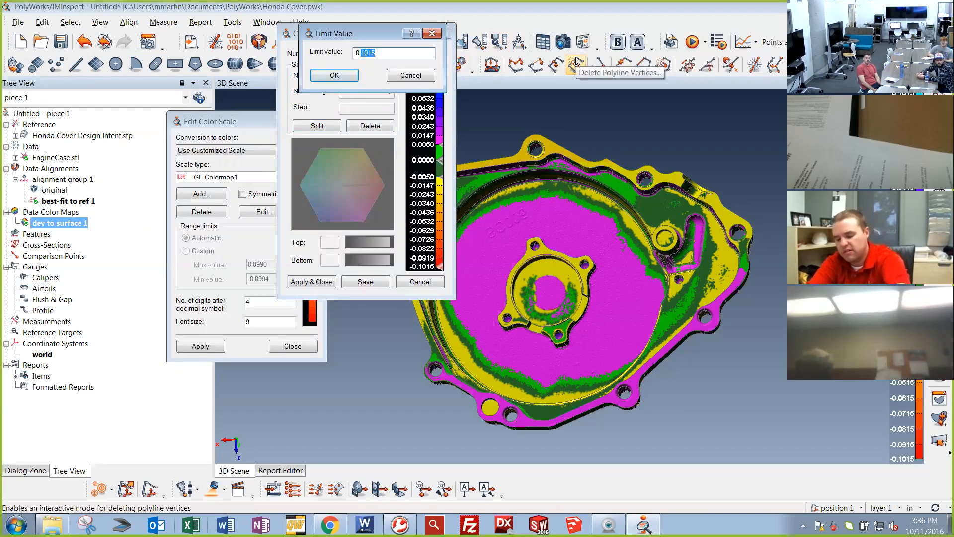
key(BackSpace)
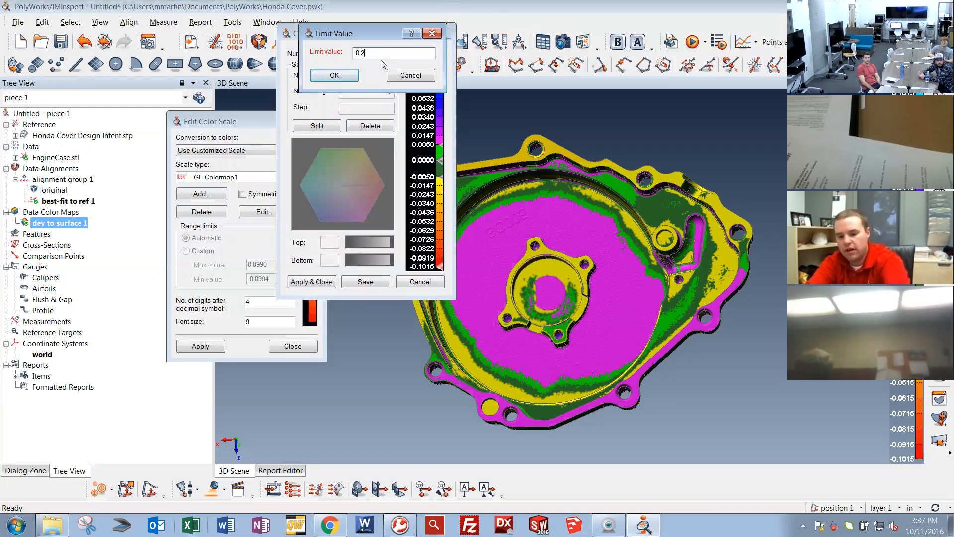
key(Return)
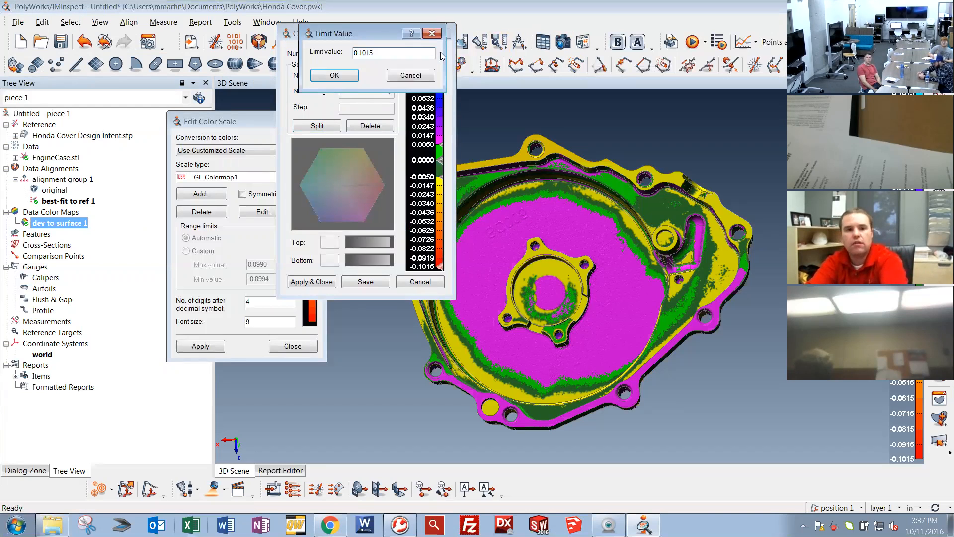
drag(367, 53, 359, 53)
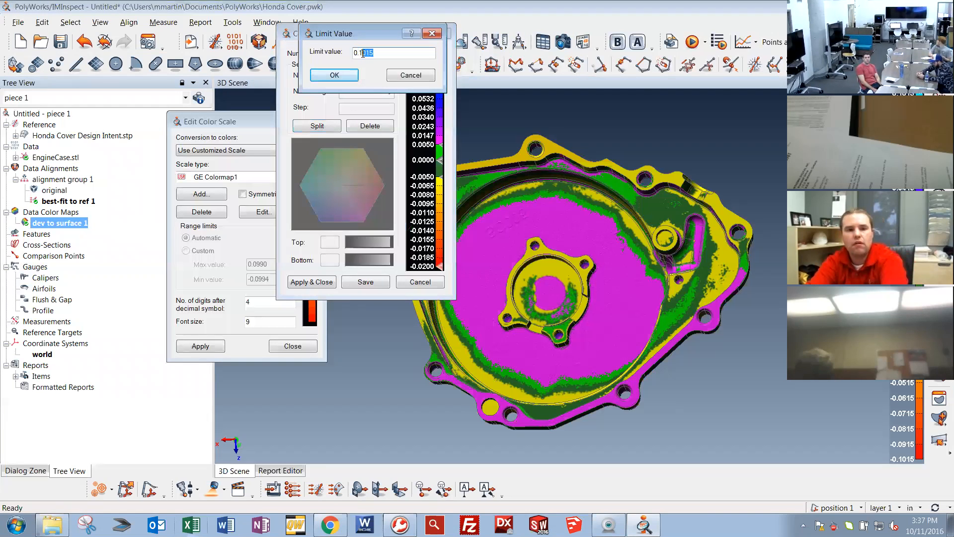
text(02)
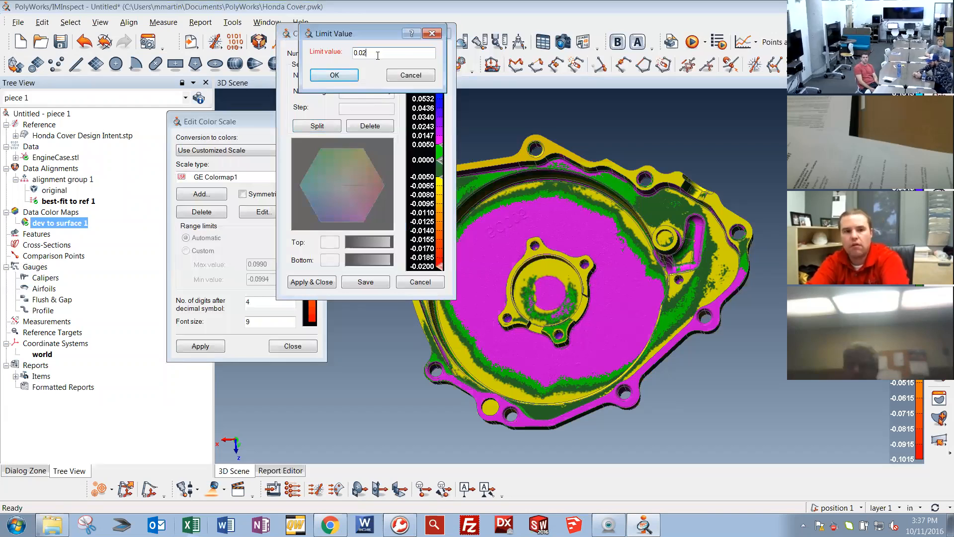
key(Return)
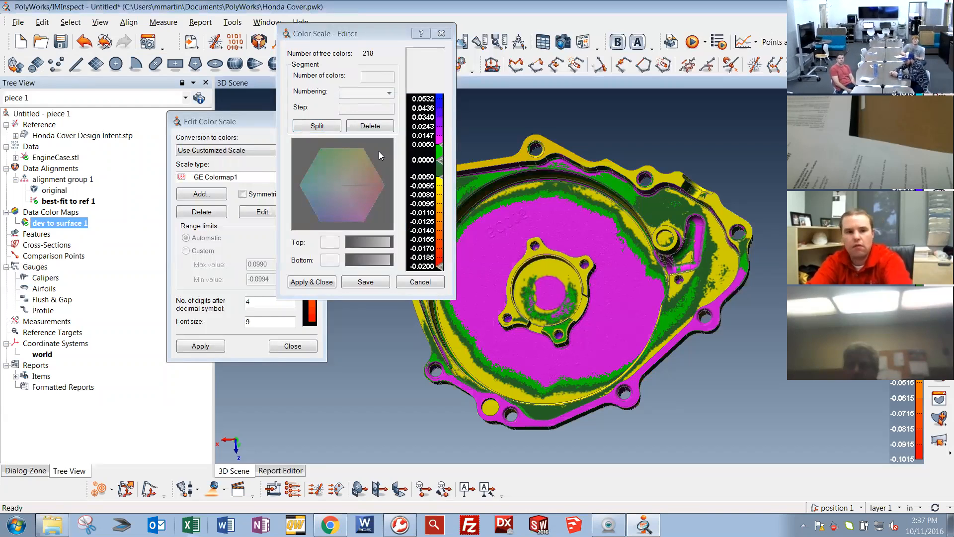
Reduce the positive and negative outer color segments to 5 colors each and apply the edited scale.
click(439, 80)
drag(381, 77, 253, 71)
text(5)
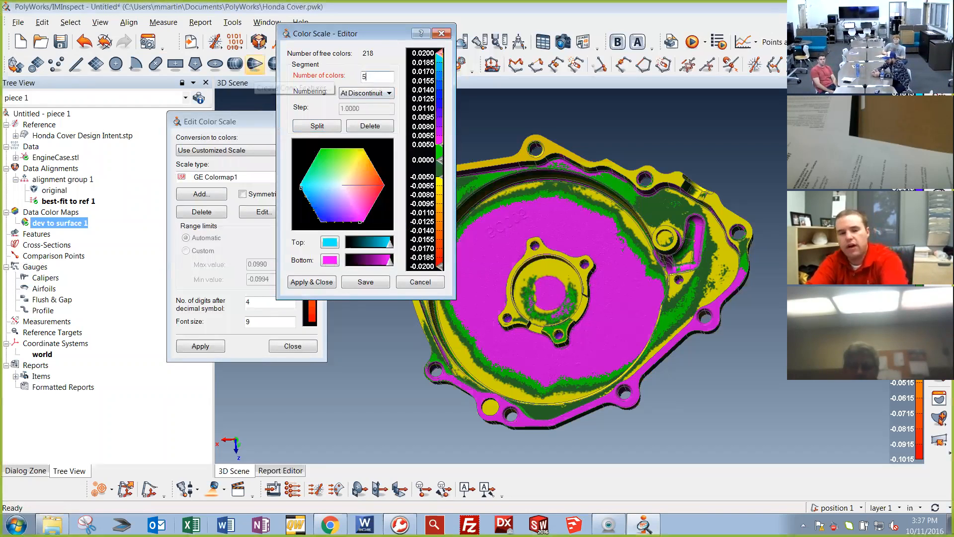
key(Return)
click(441, 194)
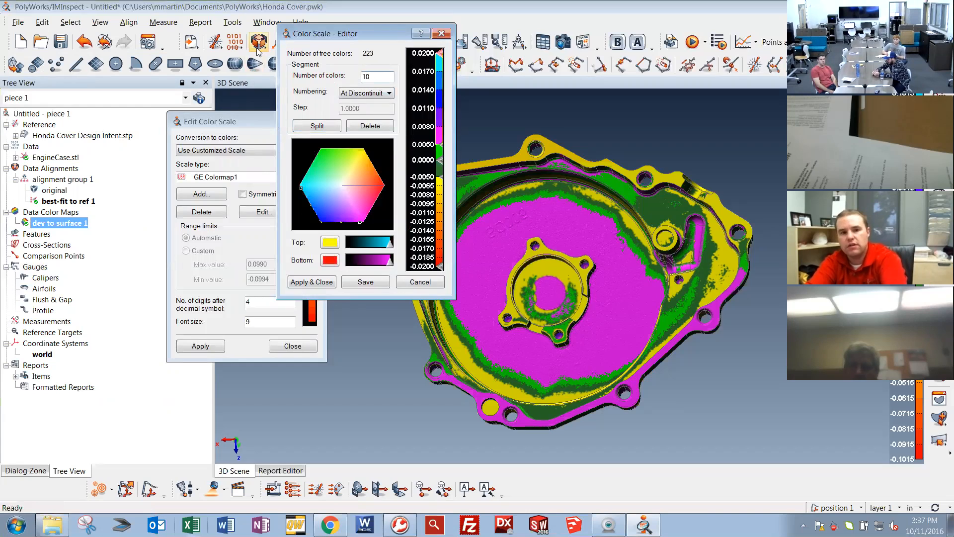
text(5)
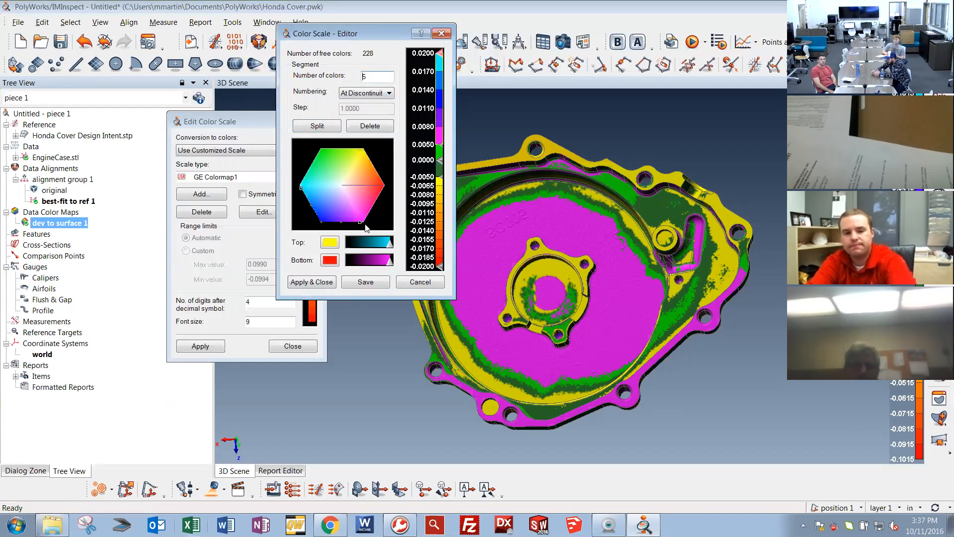
click(328, 281)
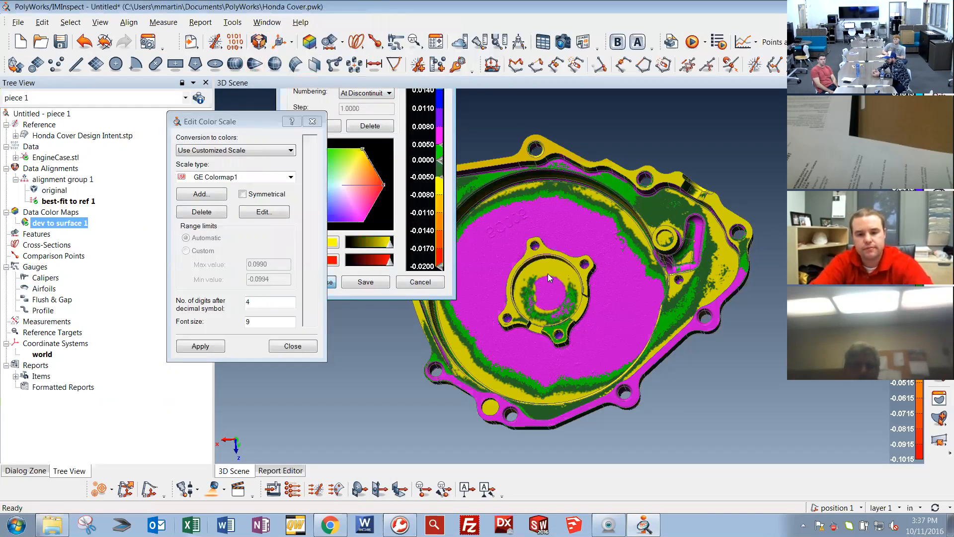
click(294, 347)
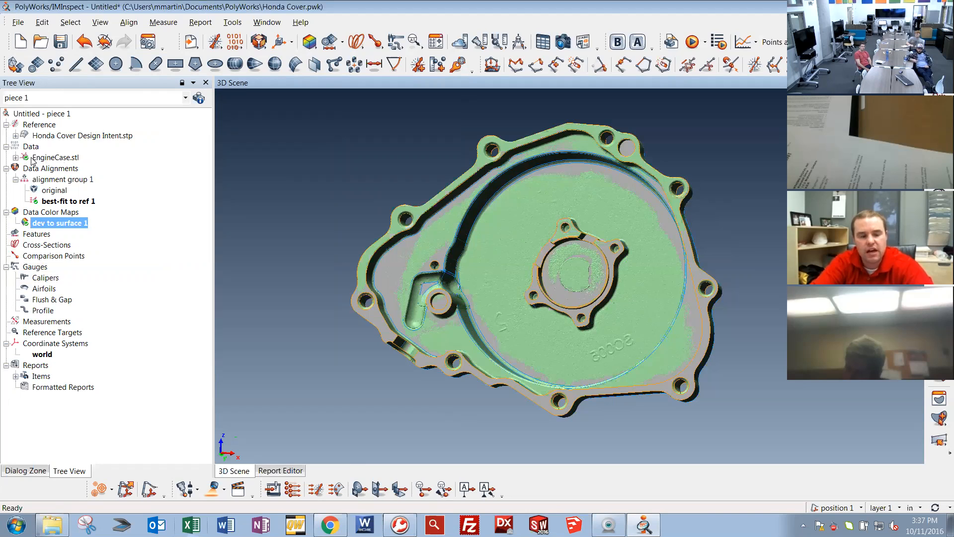
Hide the EngineCase.stl scan and create a plane with datum label A from the cover's flange face, picking a single CAD surface.
middle_click(45, 158)
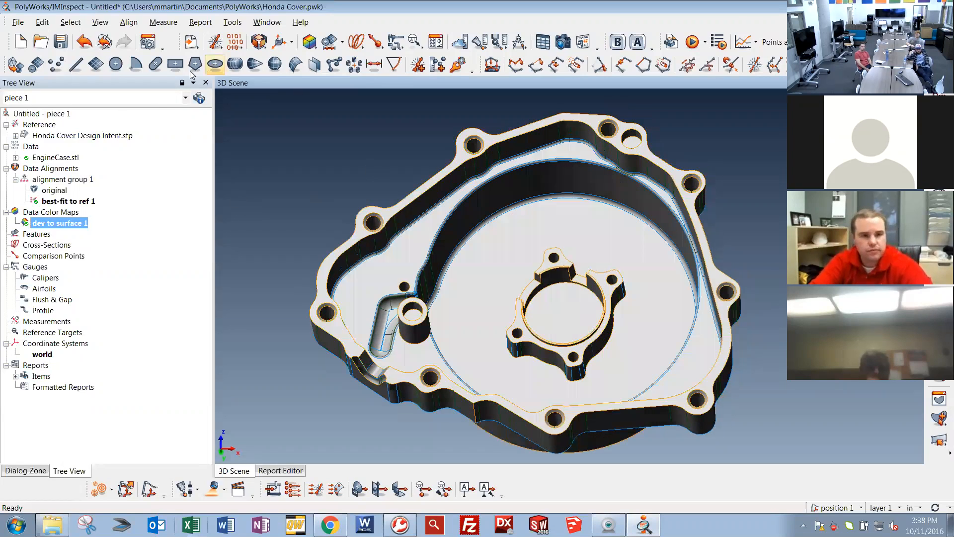
click(96, 63)
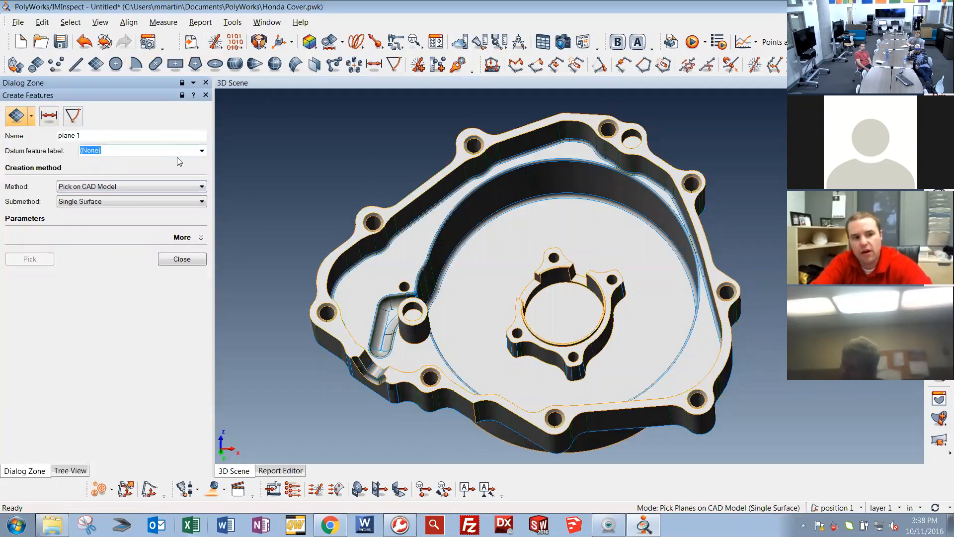
click(193, 154)
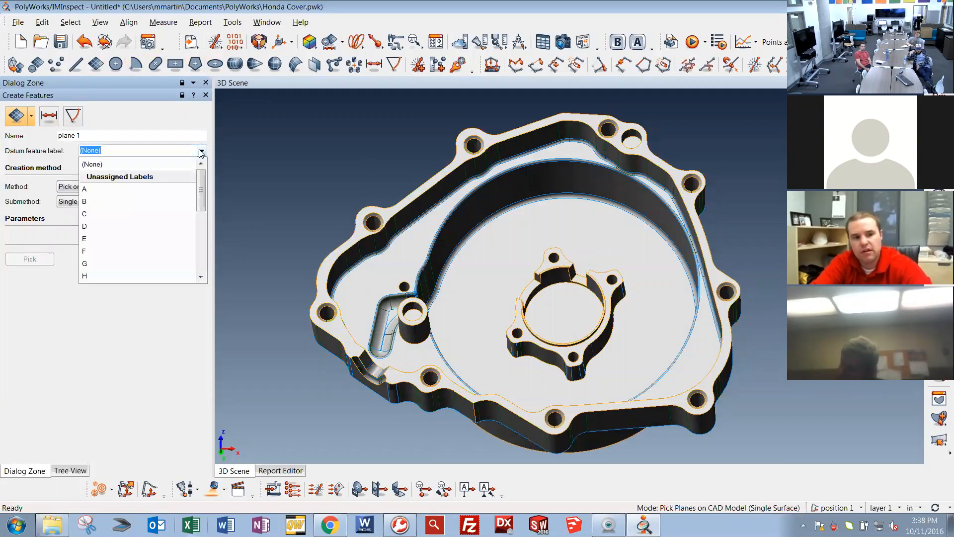
click(104, 189)
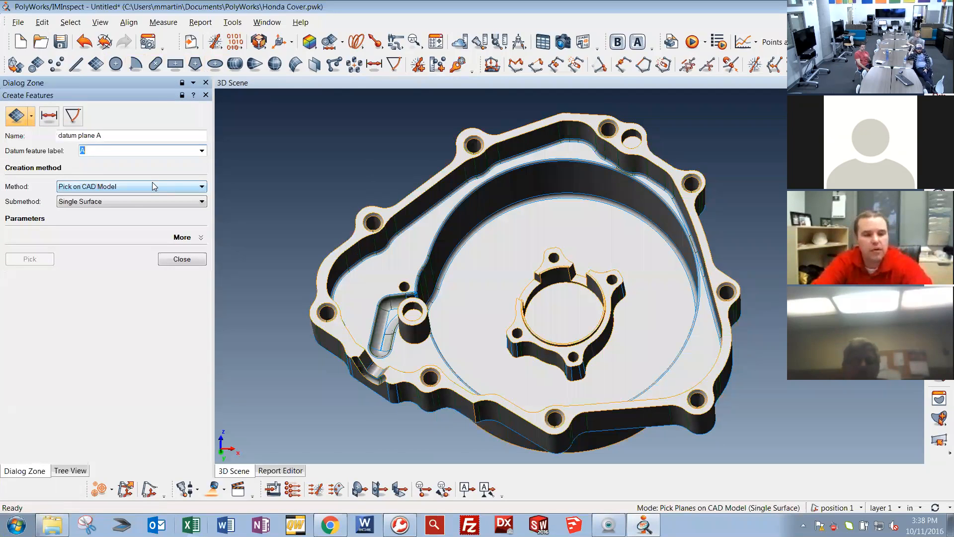
click(99, 201)
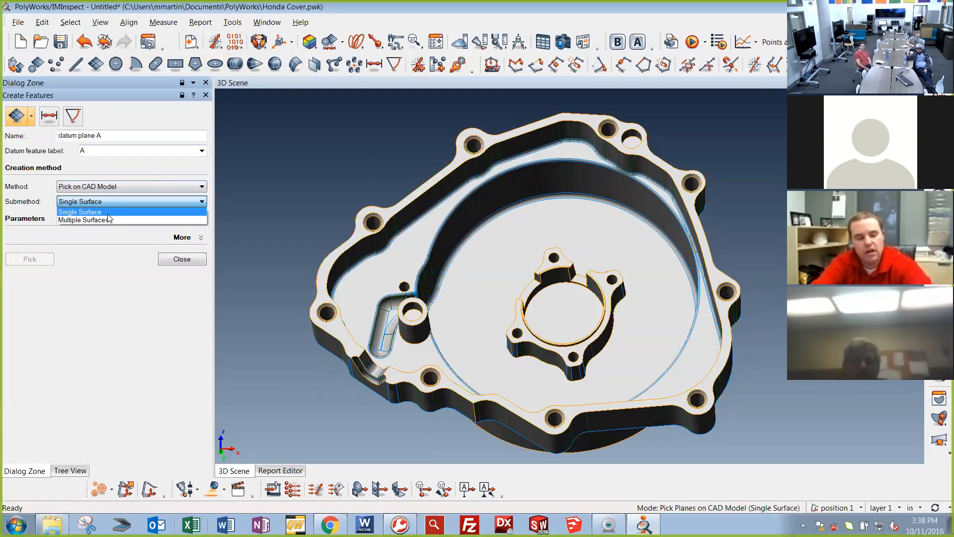
click(114, 212)
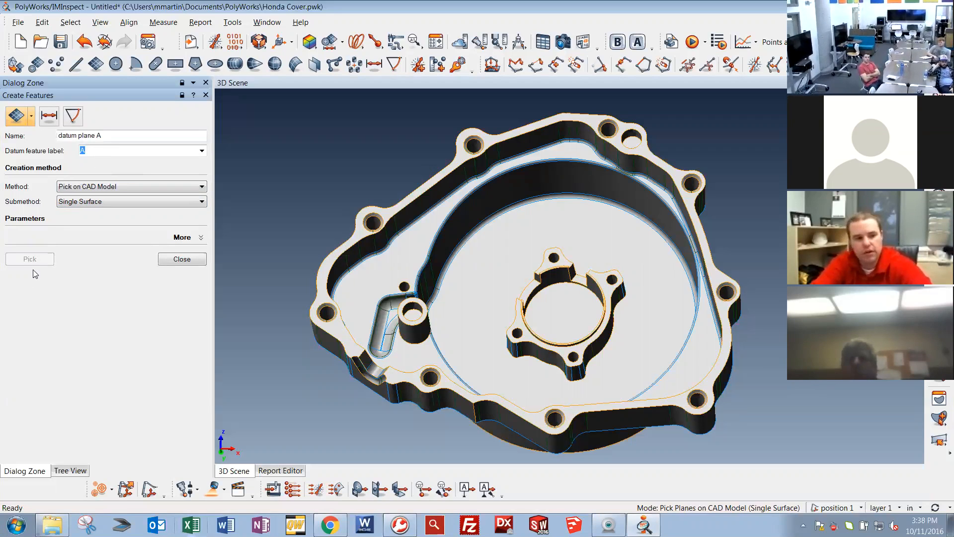
click(459, 159)
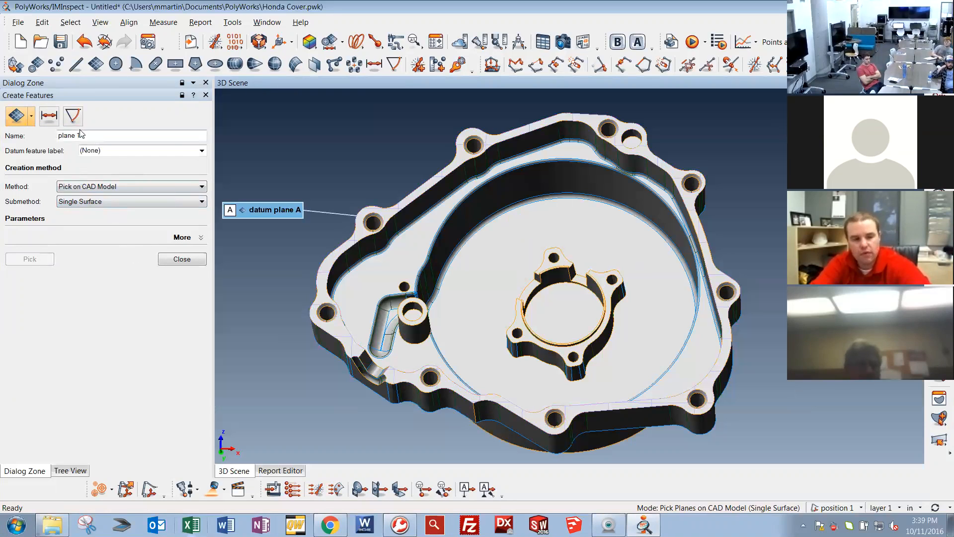
Create a cone feature with datum label B by picking the outer surface of the tapered boss on the CAD model.
click(33, 120)
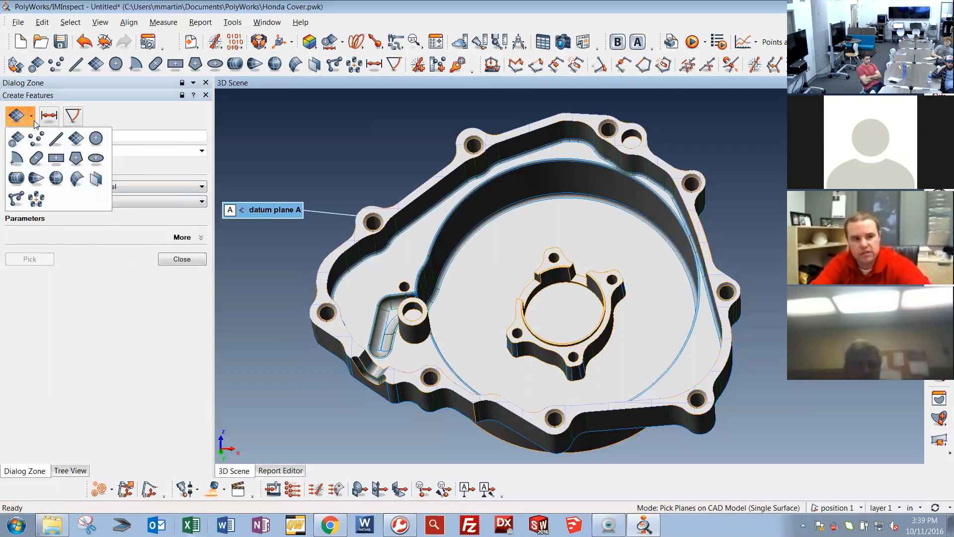
click(17, 178)
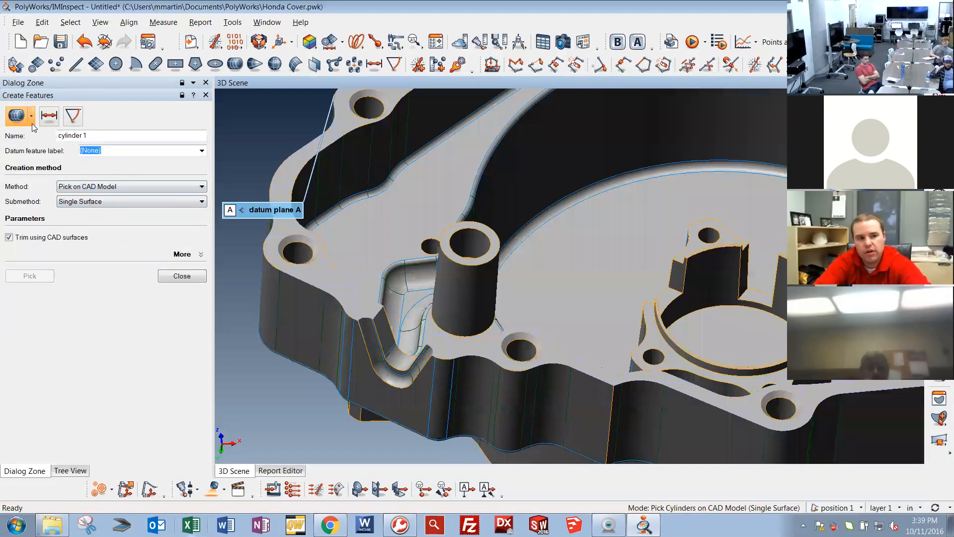
click(31, 115)
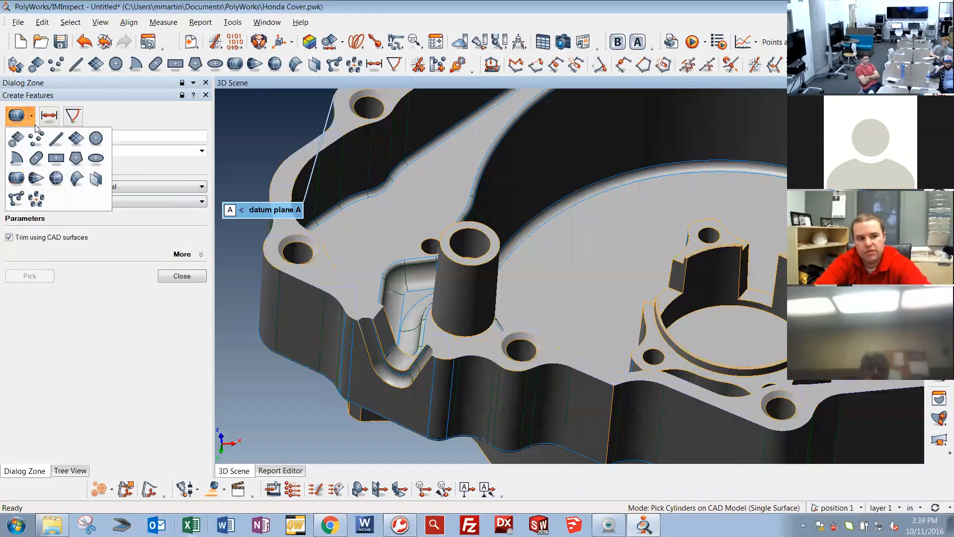
click(36, 179)
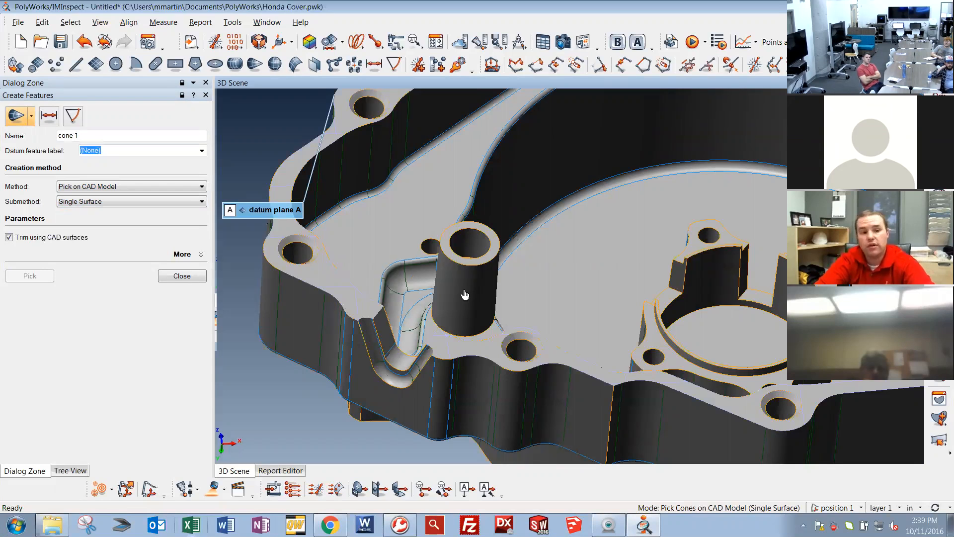
click(202, 151)
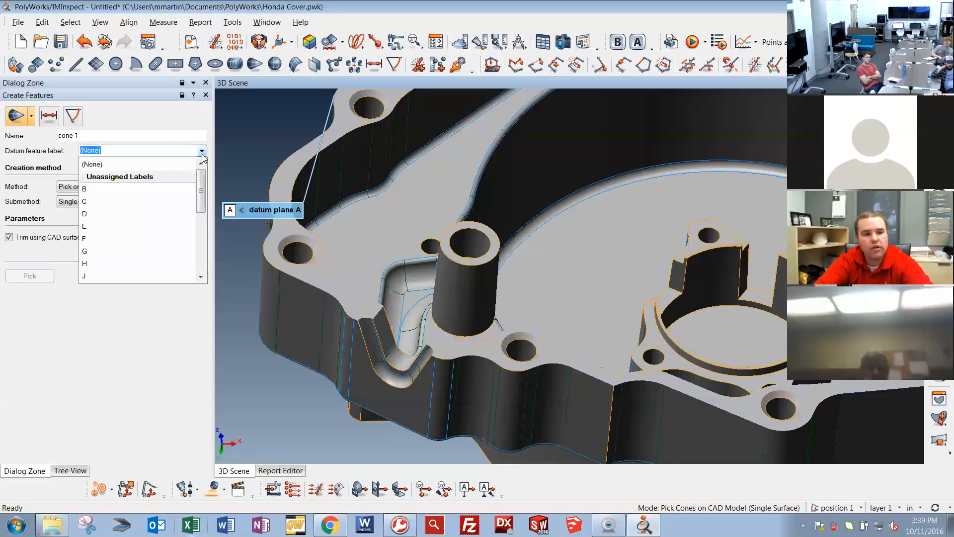
click(128, 191)
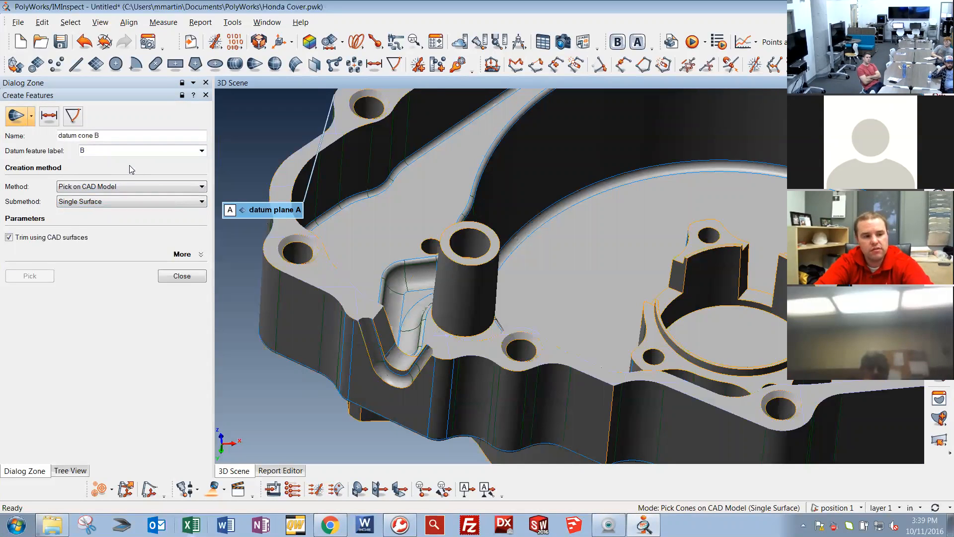
click(471, 294)
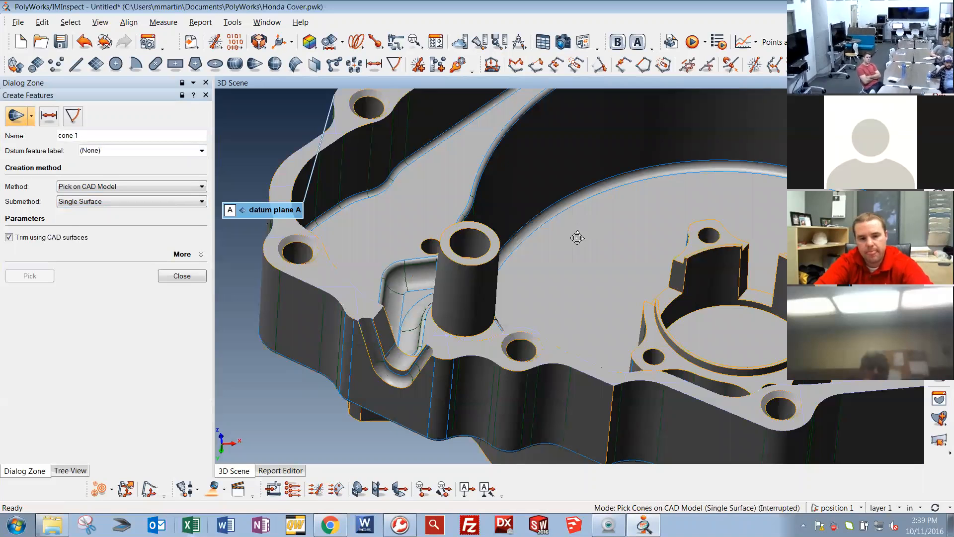
click(182, 279)
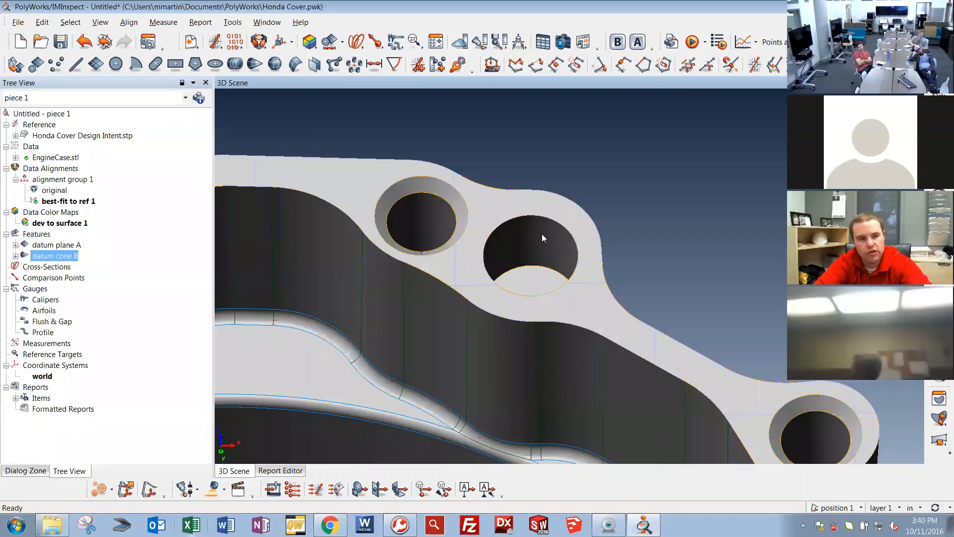
Create a cylinder feature by picking the wall of the plain, unchamfered flange hole on the CAD model.
click(224, 59)
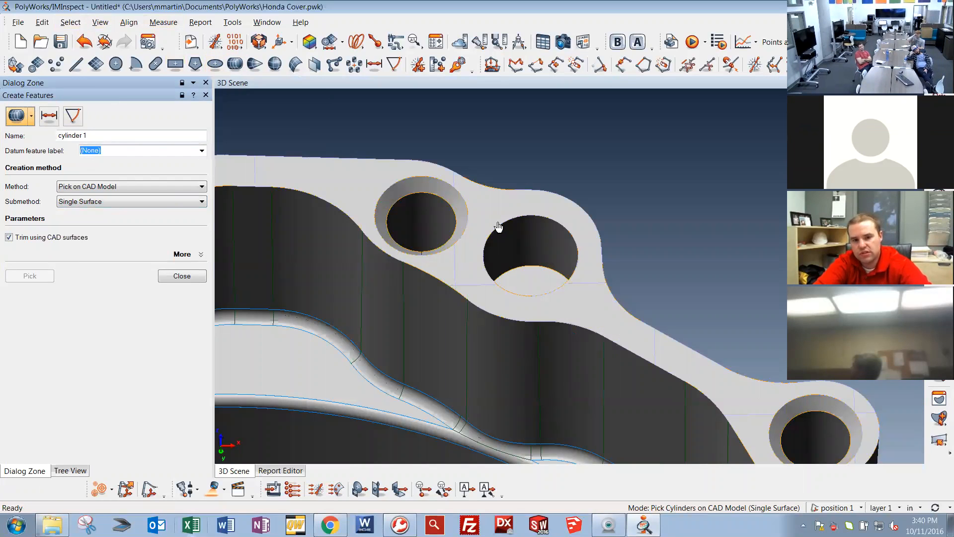
click(536, 234)
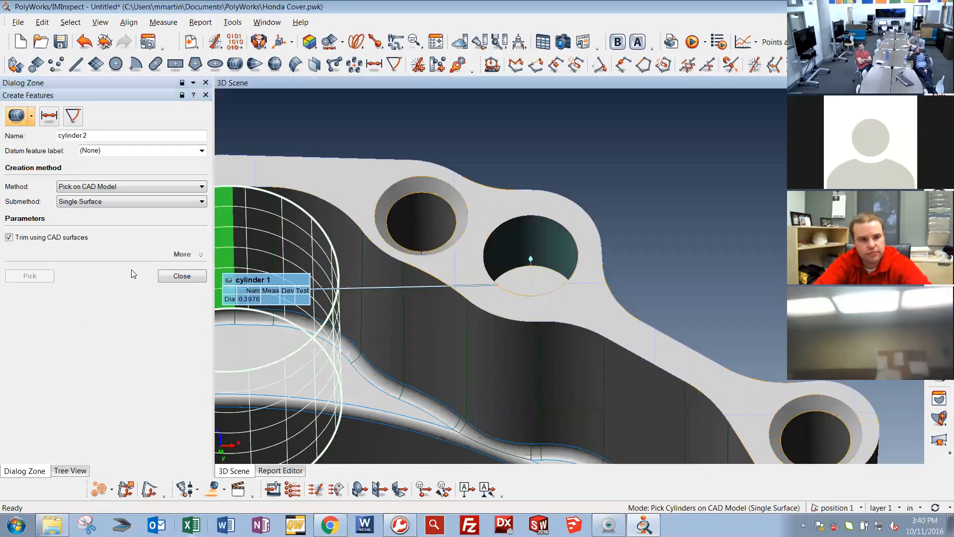
click(169, 275)
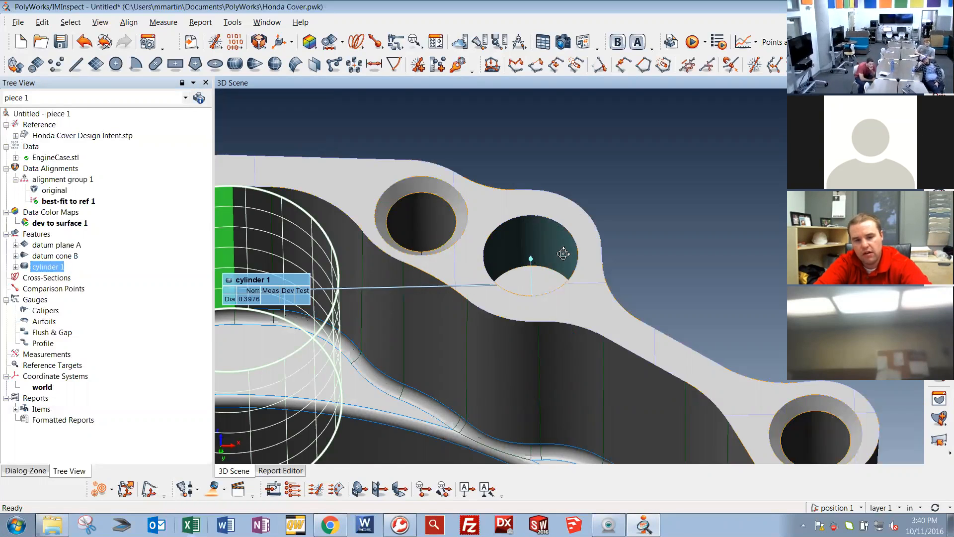
Create a point with datum label C from the intersection of datum plane A and cylinder 1, using the Plane and Cylinders submethod.
click(53, 246)
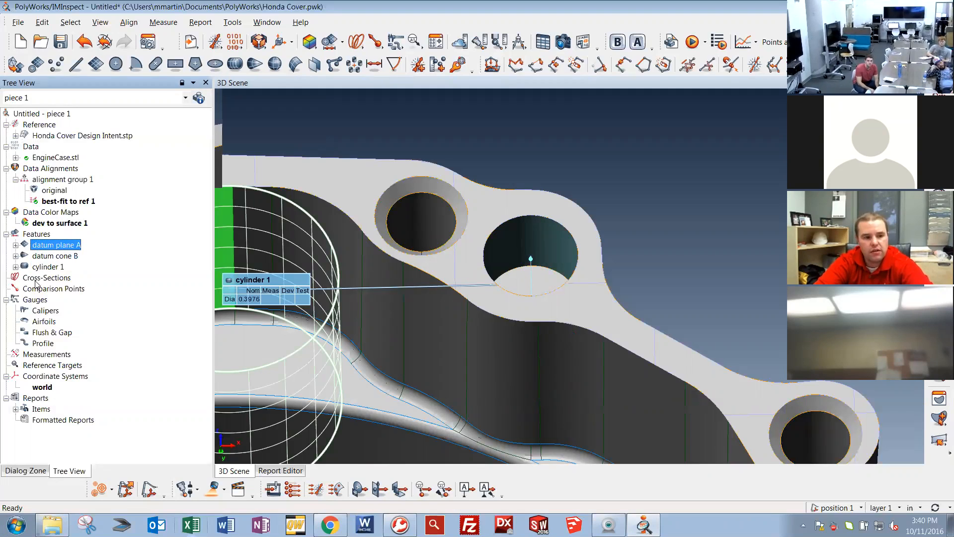
ctrl+click(49, 268)
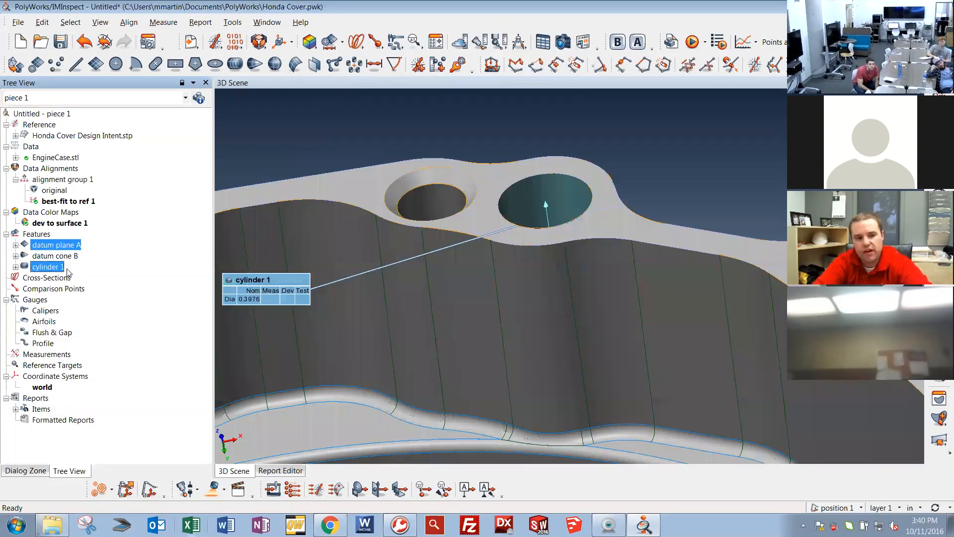
click(54, 67)
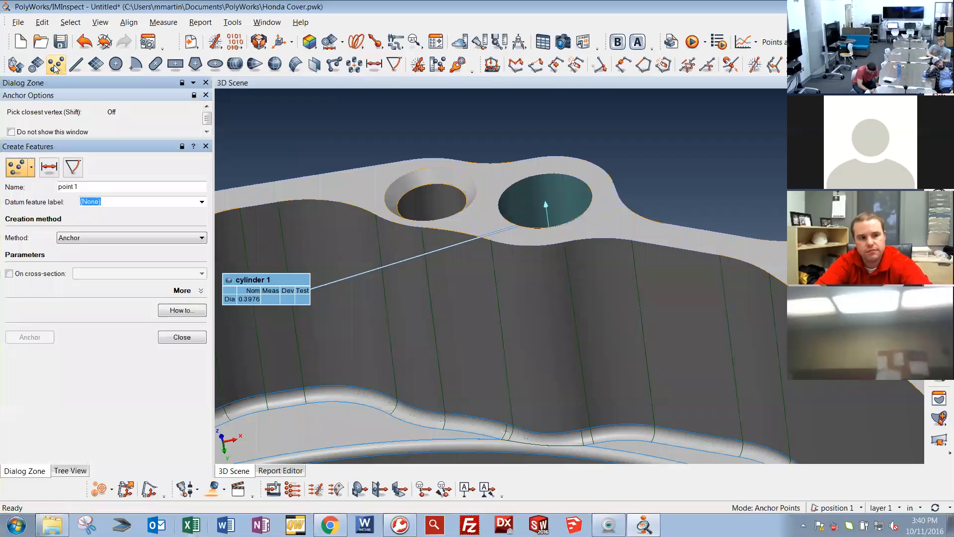
click(153, 237)
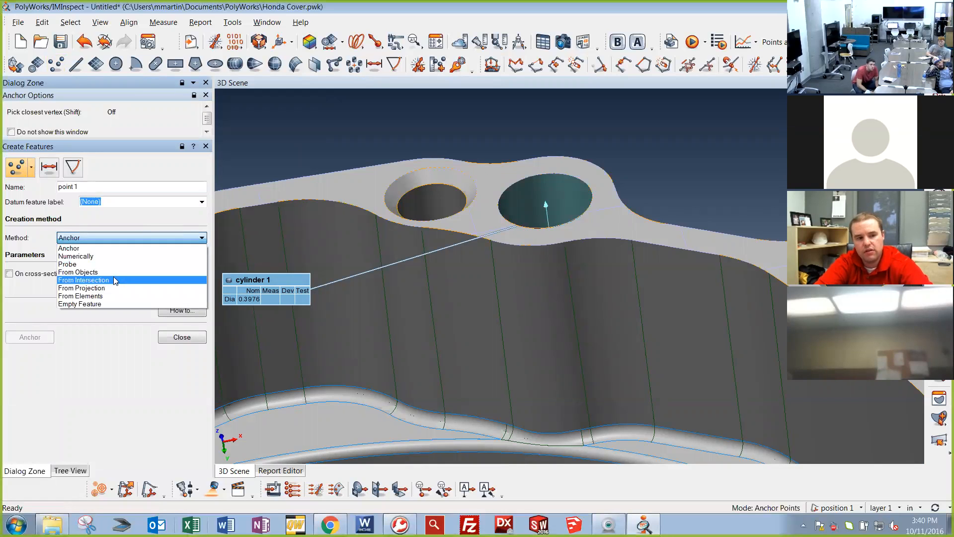
click(88, 280)
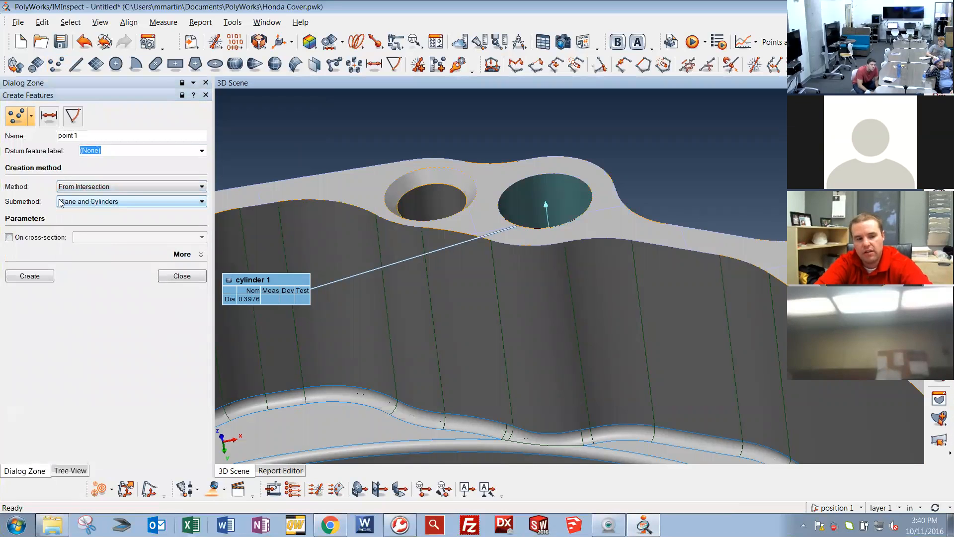
click(159, 202)
click(160, 201)
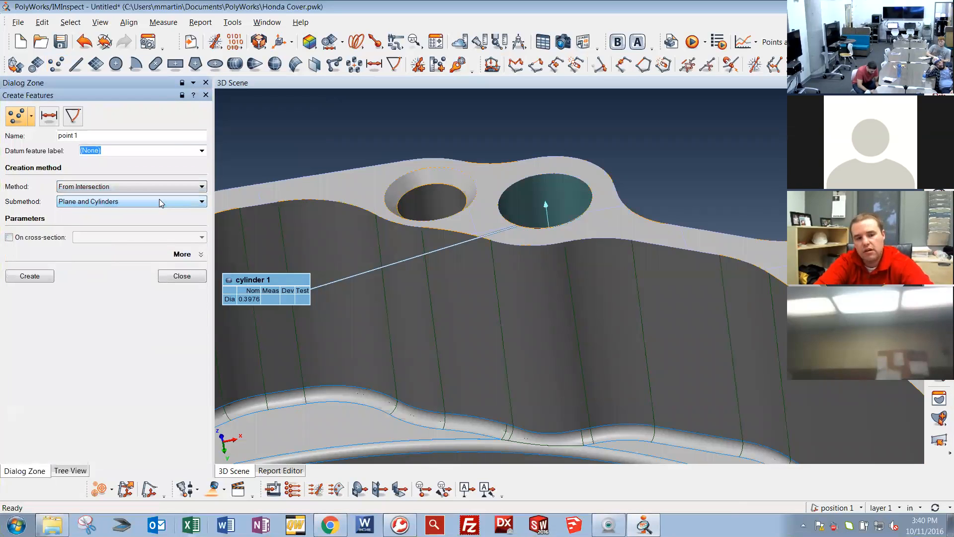
click(160, 201)
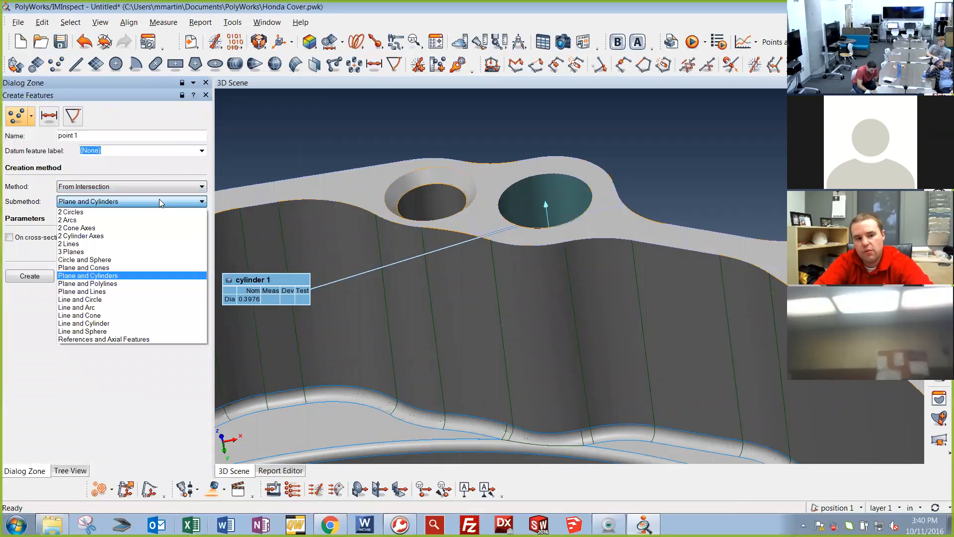
click(105, 276)
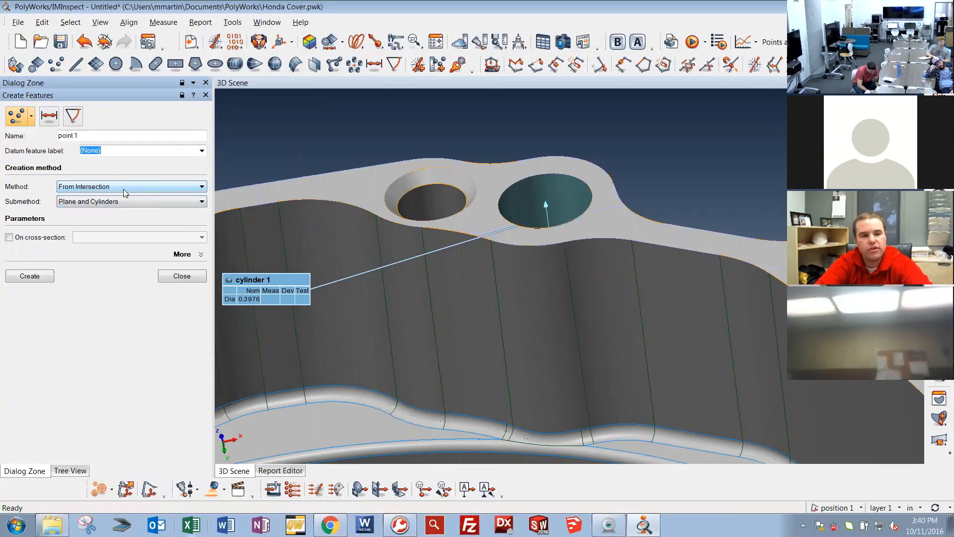
click(201, 152)
click(85, 188)
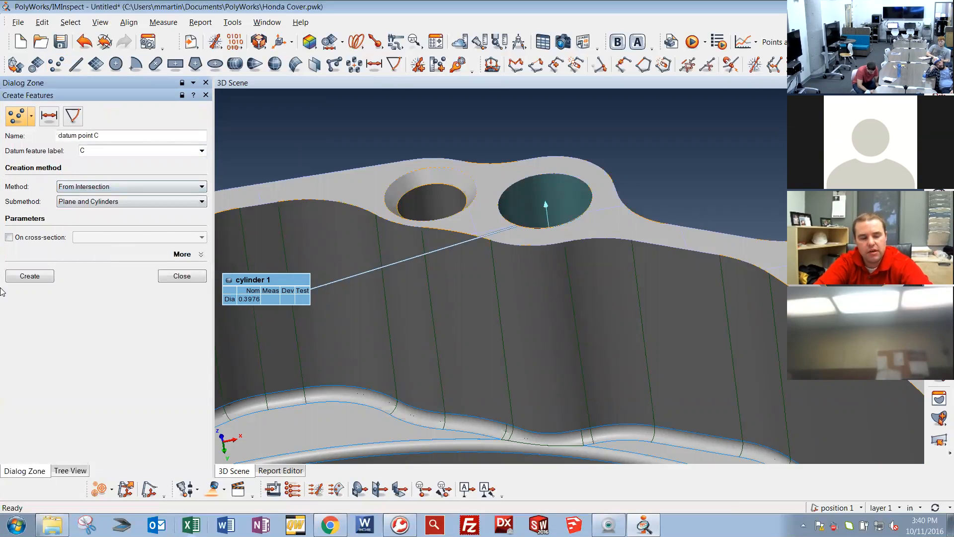
click(45, 281)
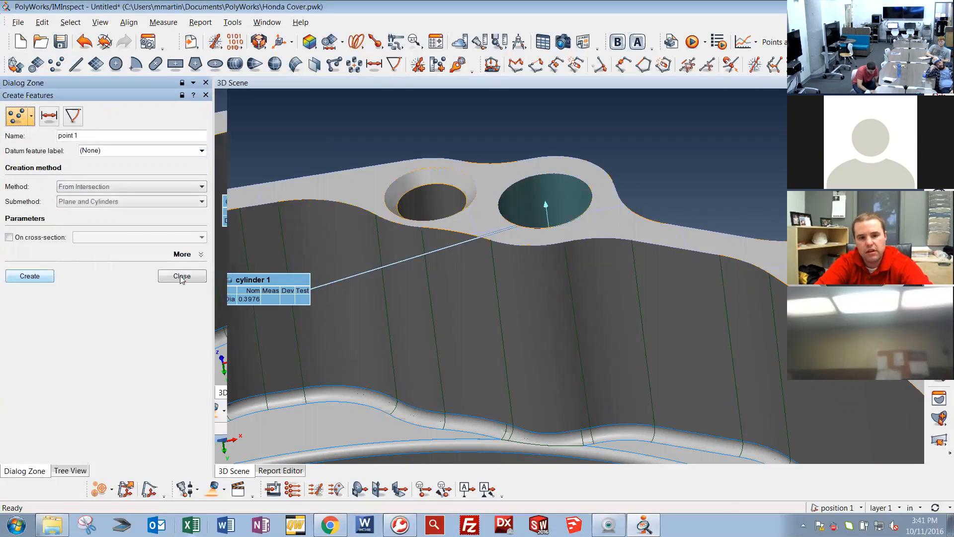
click(182, 276)
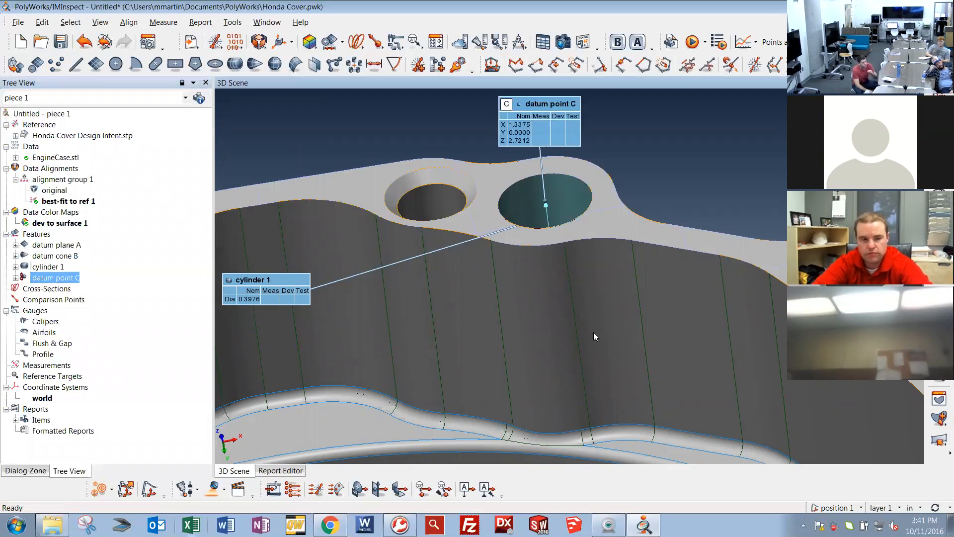
Group datum plane A, datum cone B, cylinder 1 and datum point C into one object group.
key(a)
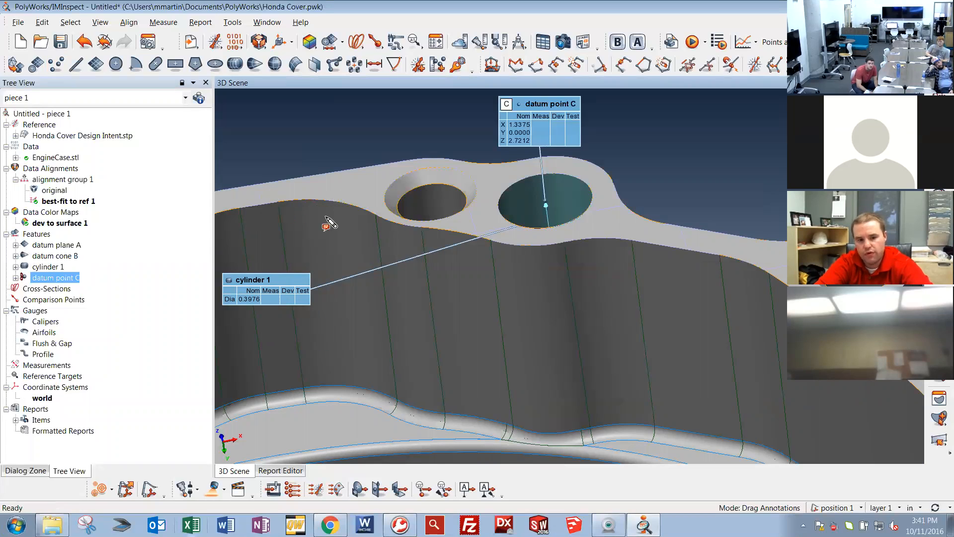
key(Escape)
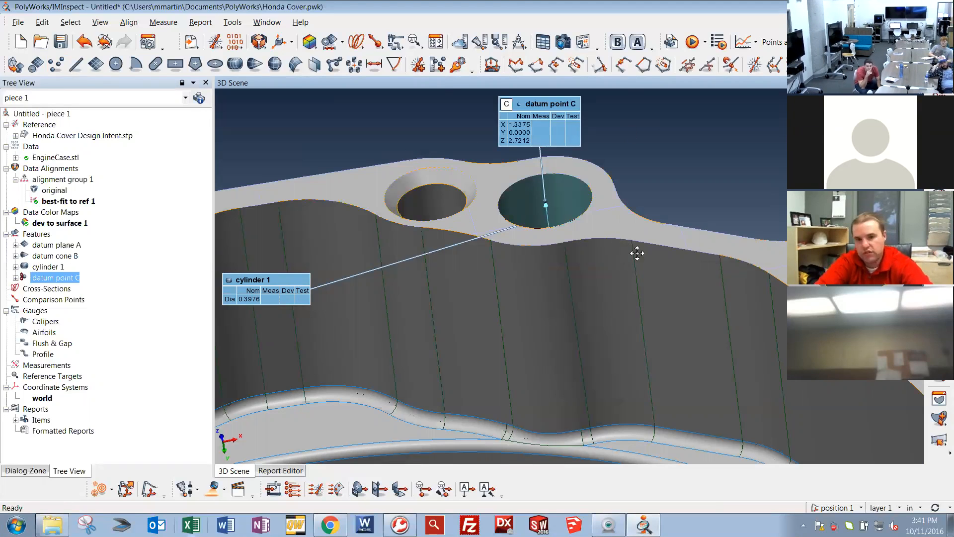
right_drag(427, 121, 357, 271)
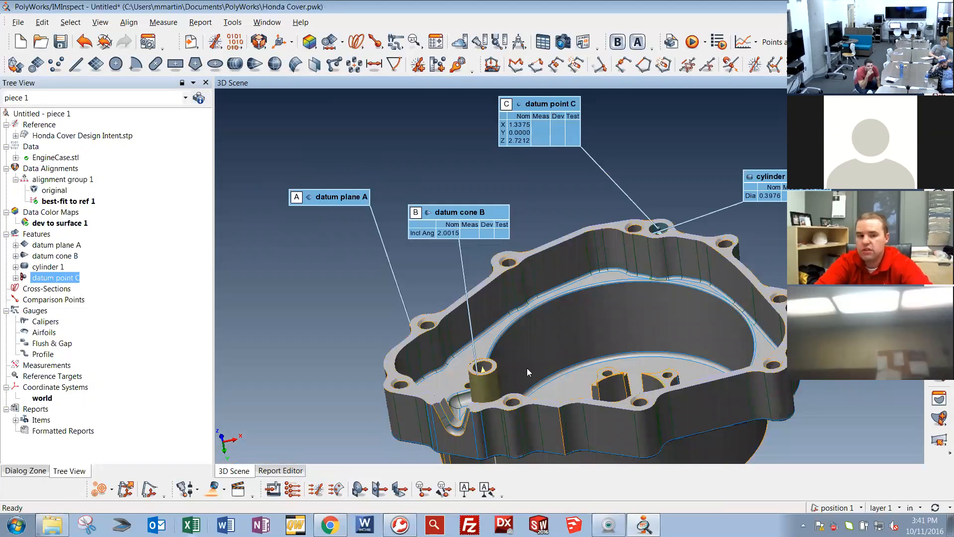
click(50, 245)
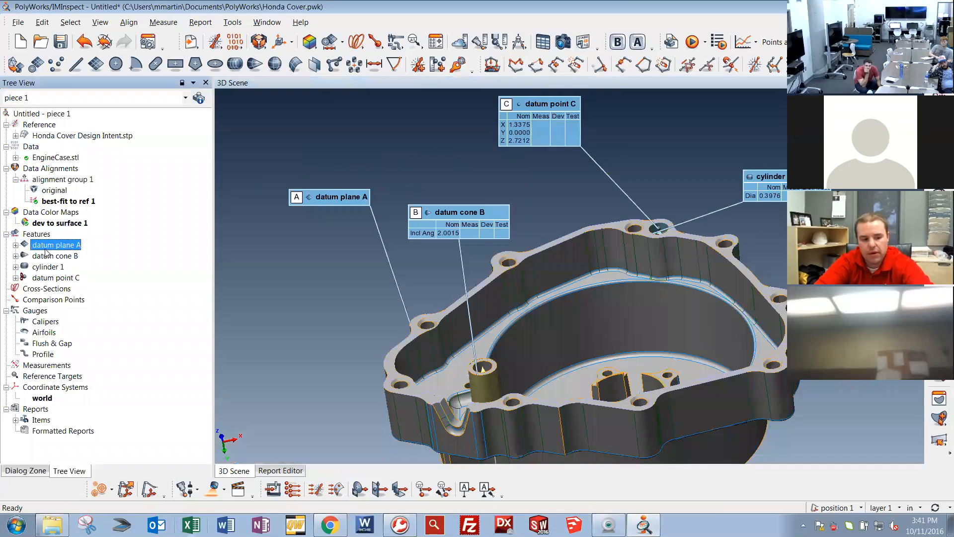
shift+click(40, 279)
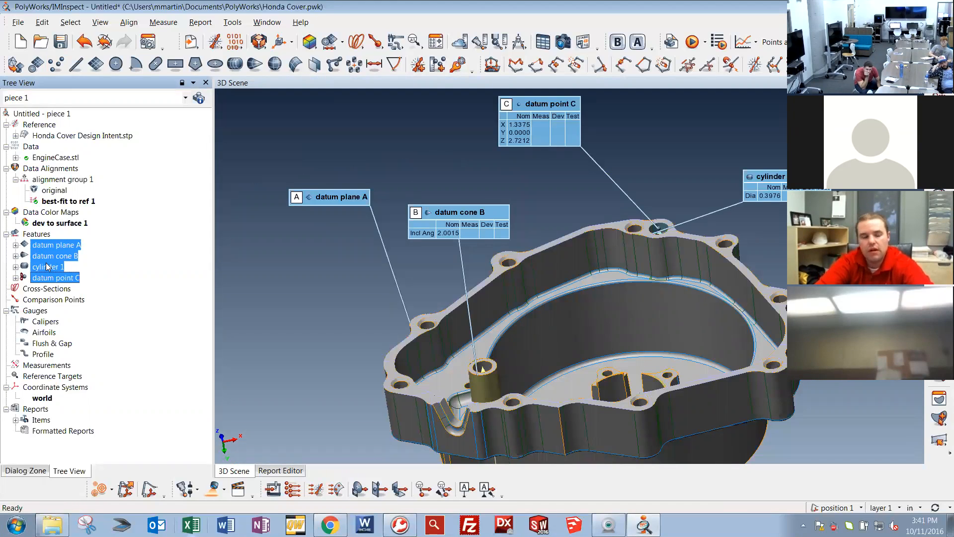
right_click(65, 257)
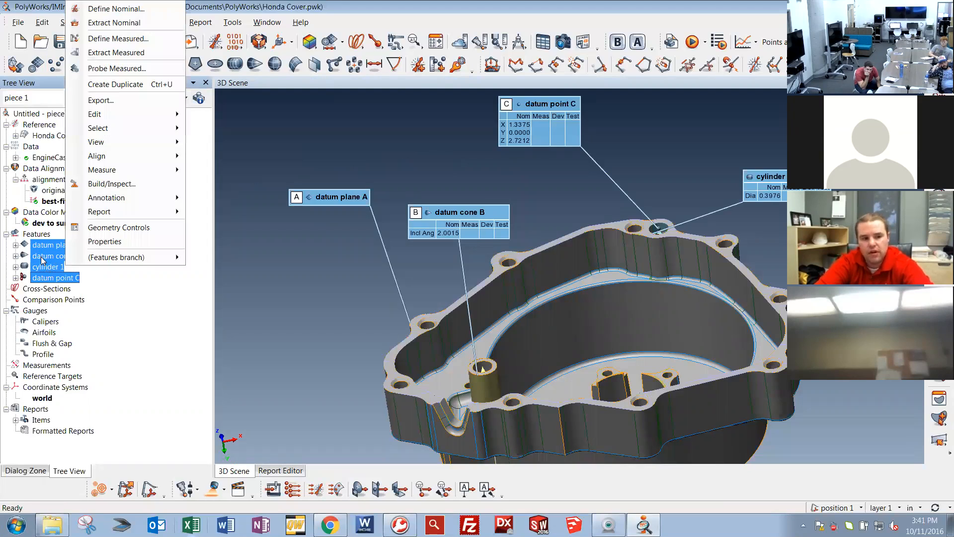
mouse_move(114, 262)
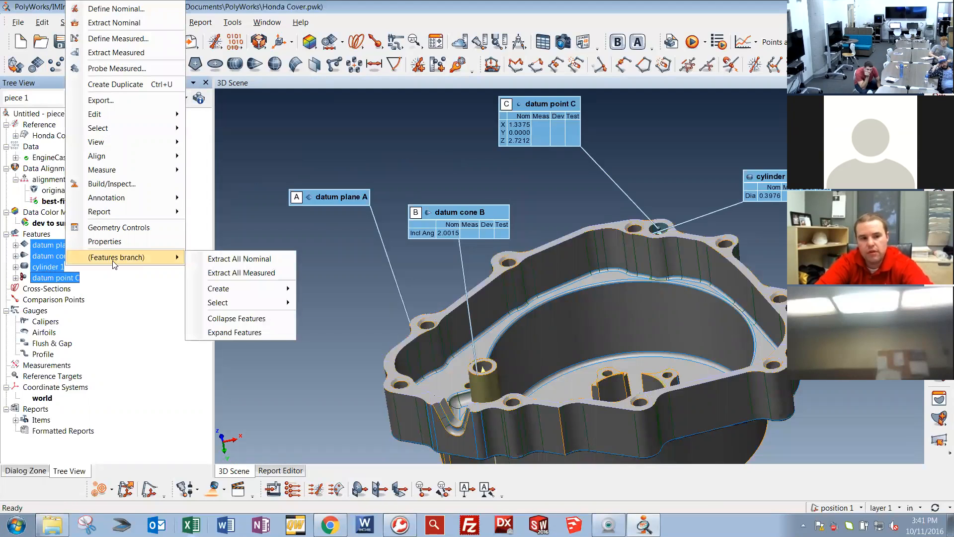
mouse_move(151, 110)
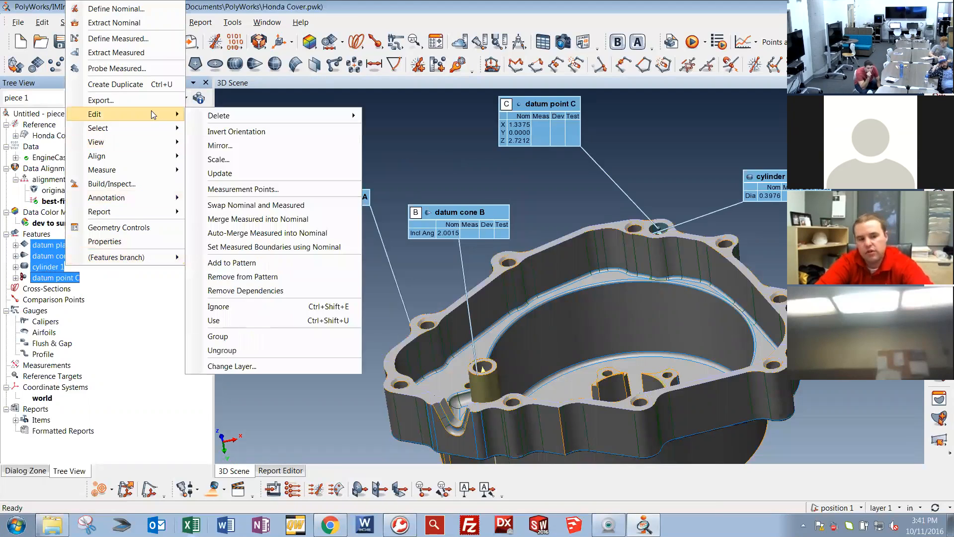
mouse_move(217, 116)
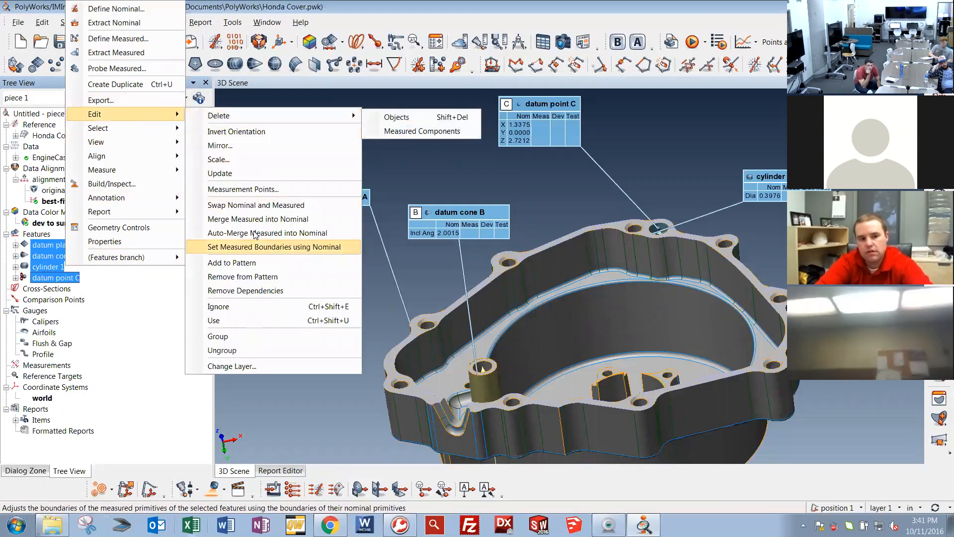
click(251, 335)
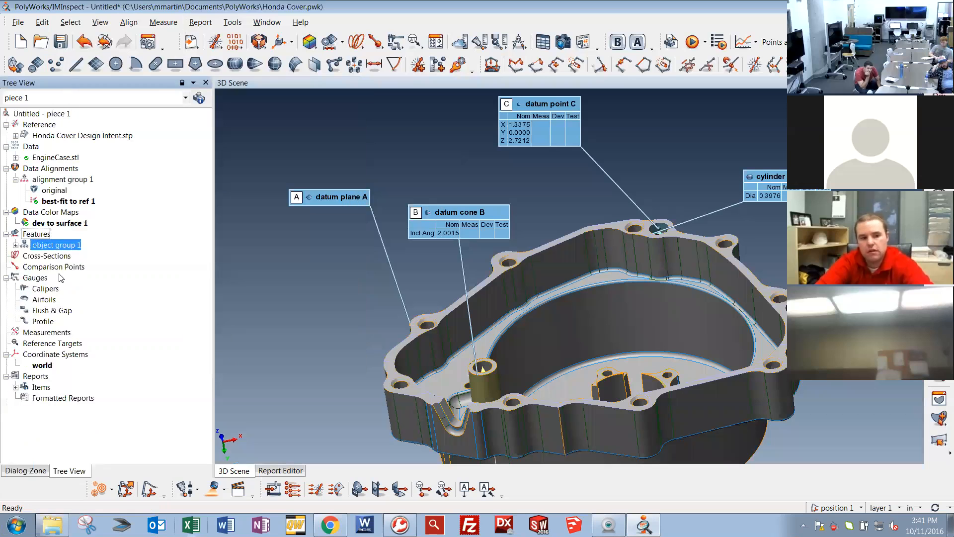
Rename the new feature object group as Alignment Features.
right_click(48, 246)
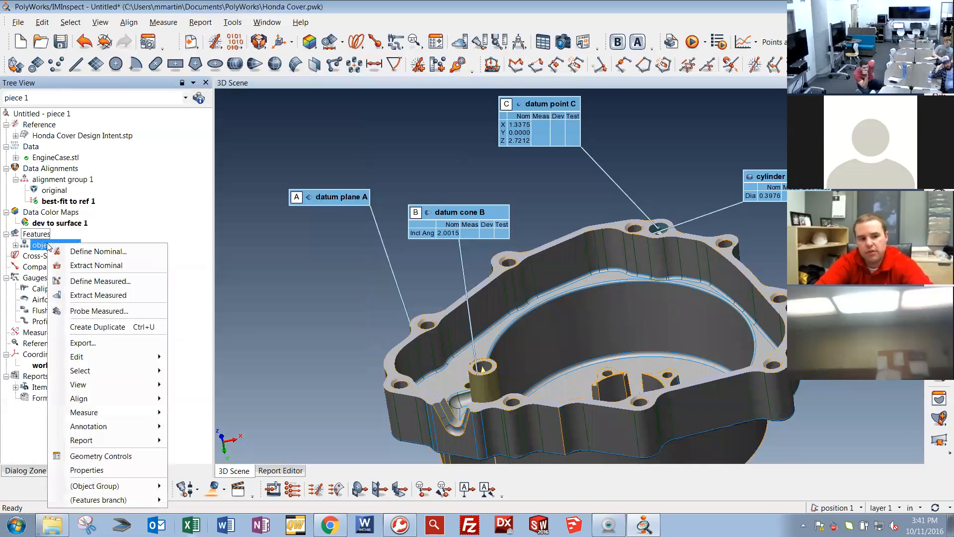
mouse_move(133, 499)
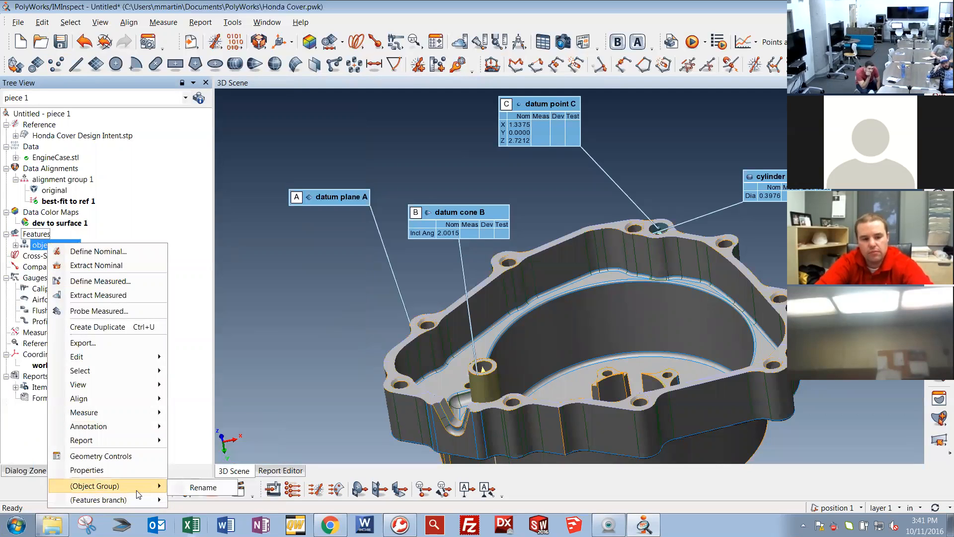
click(192, 488)
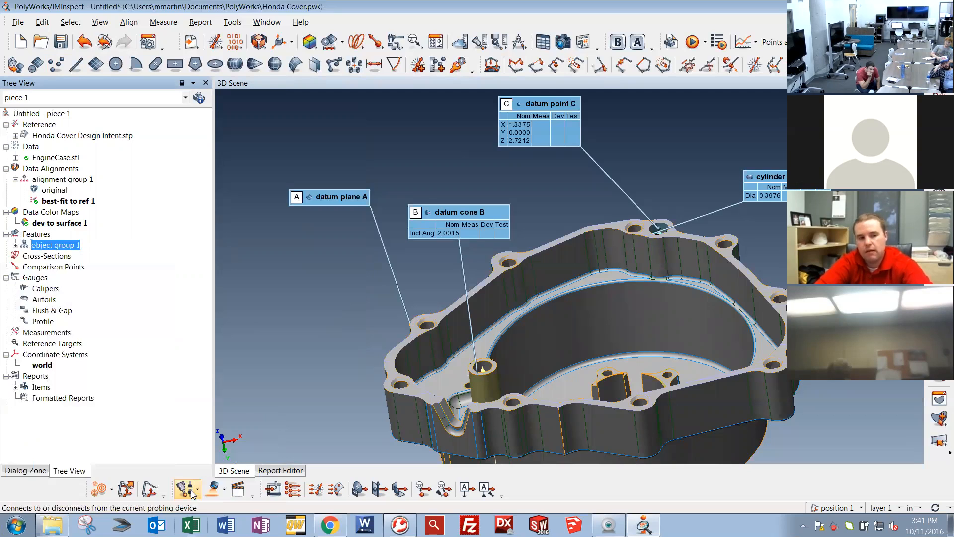
text(Alig)
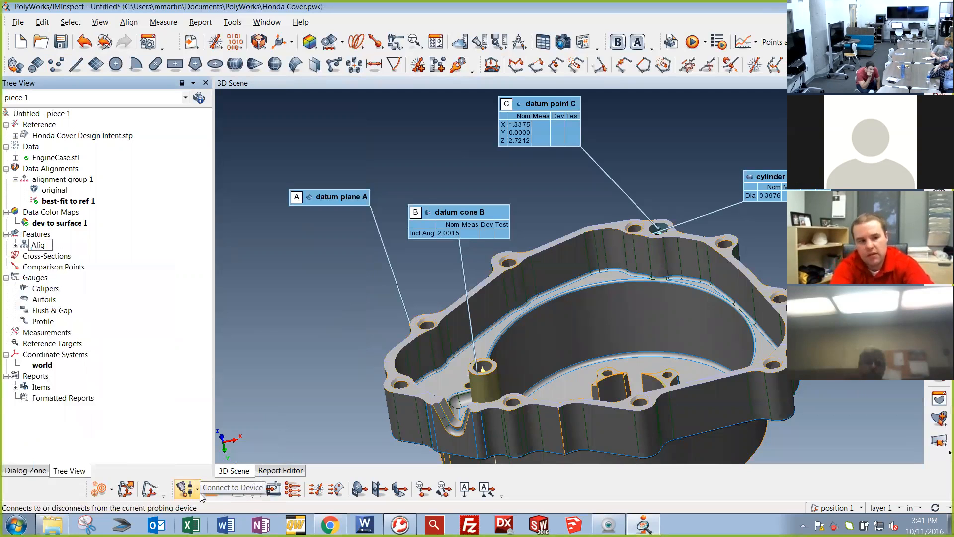
text(nment Features)
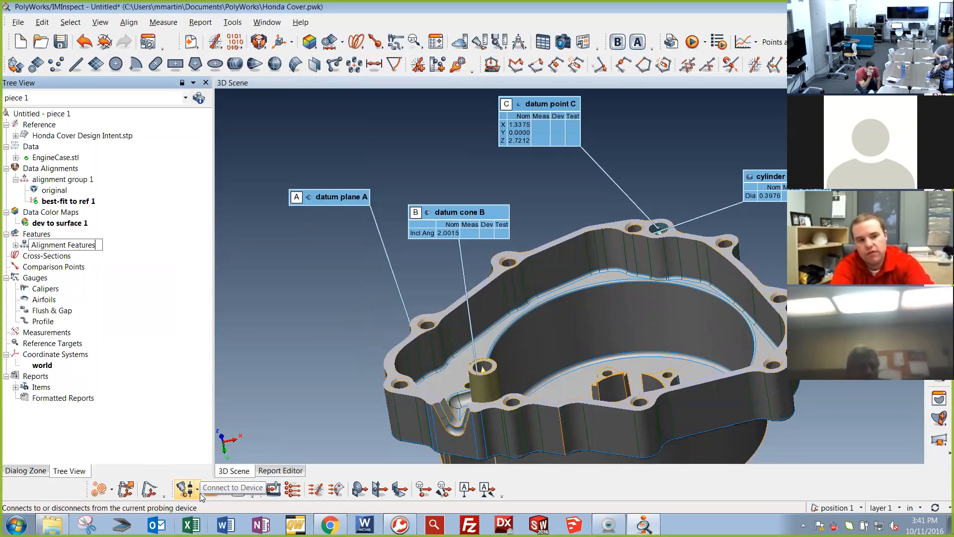
key(Return)
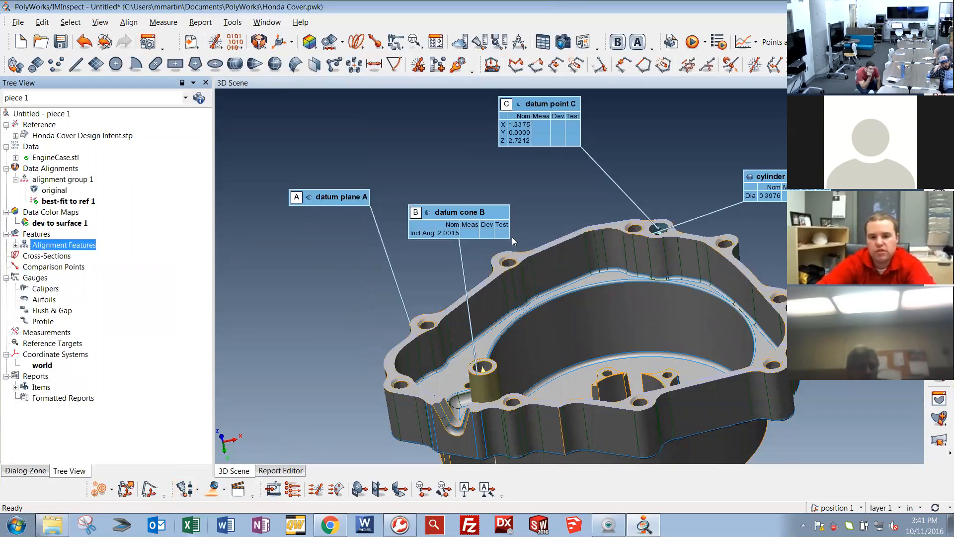
click(16, 246)
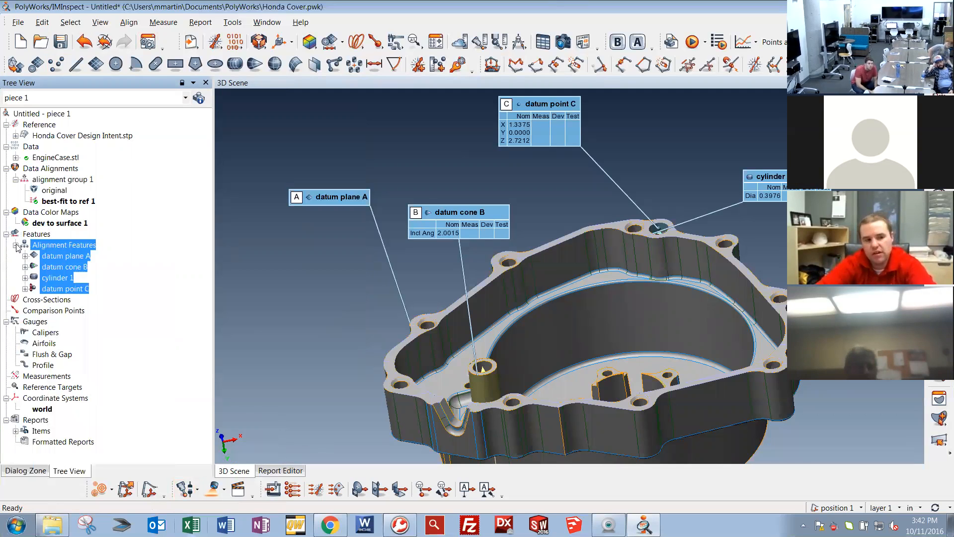
click(16, 246)
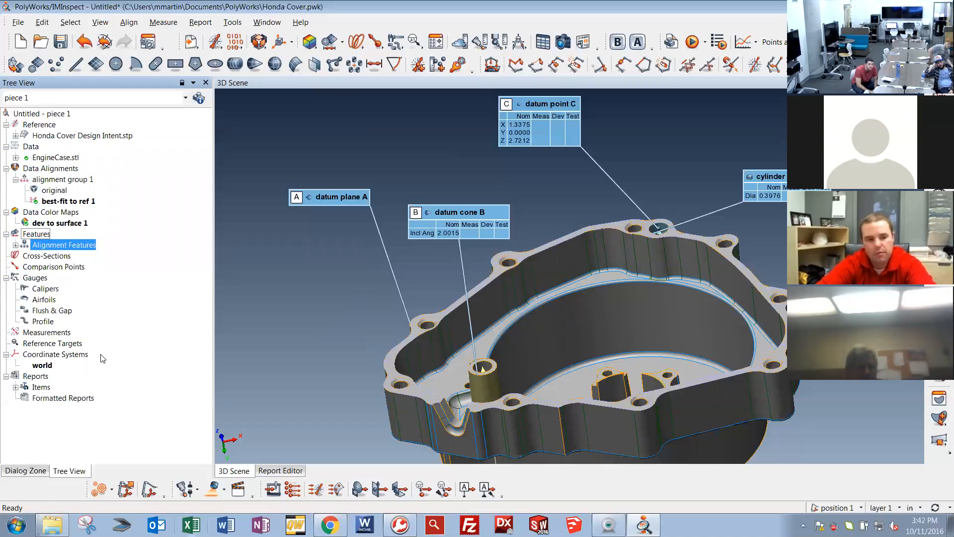
click(16, 245)
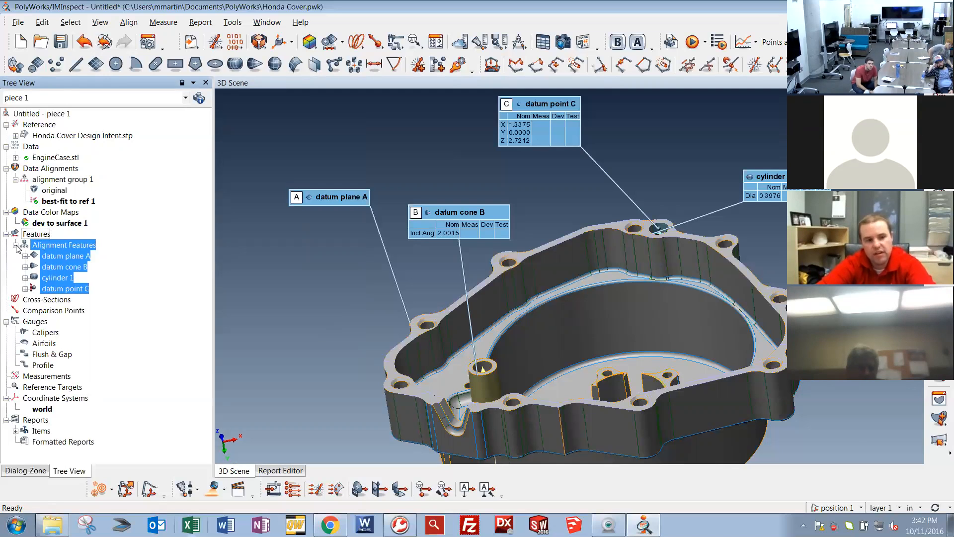
click(16, 245)
click(56, 267)
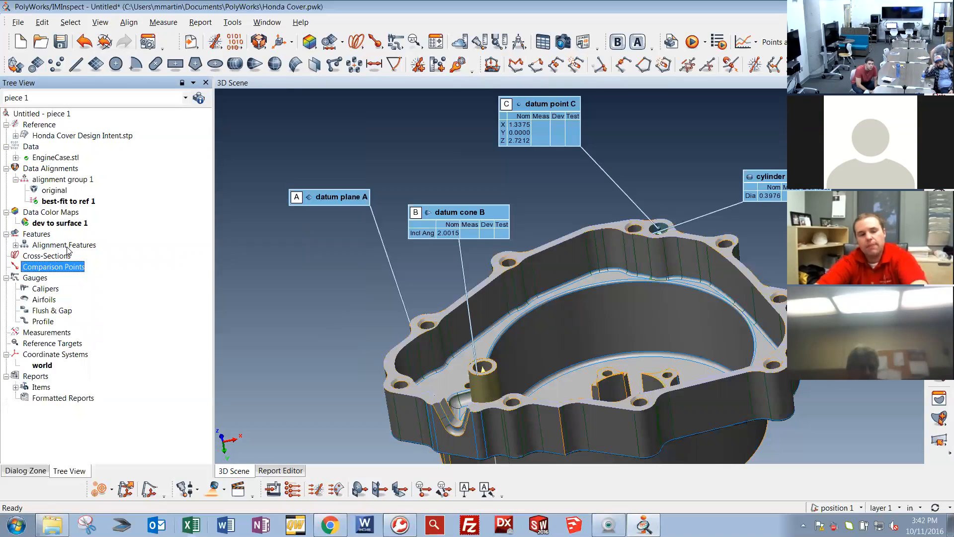
click(59, 244)
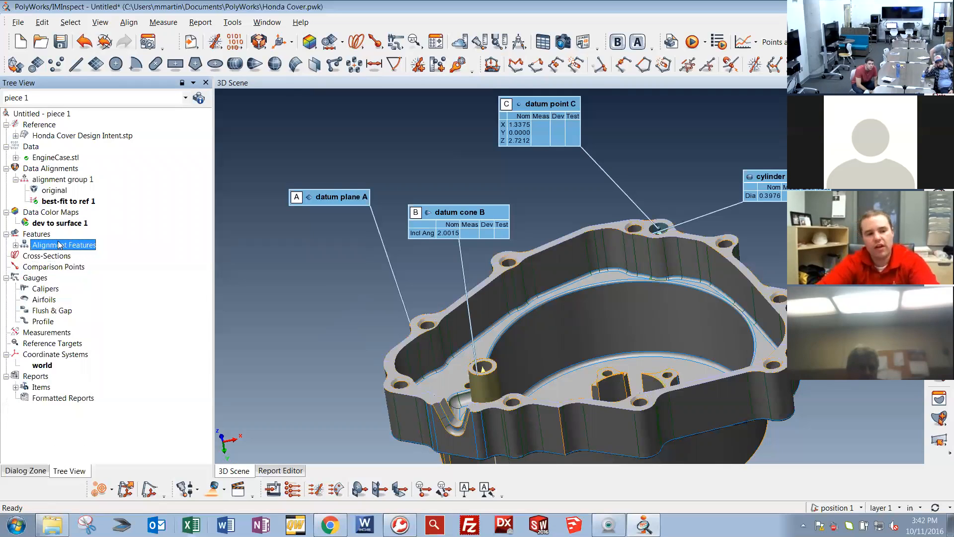
Expand the Alignment Features group and toggle the display of datum plane A in the 3D scene.
click(15, 245)
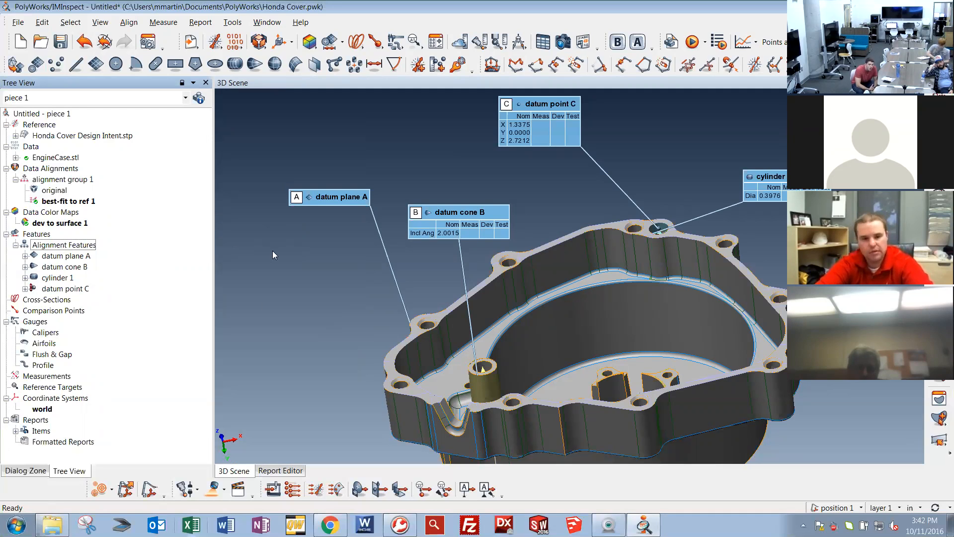
click(77, 258)
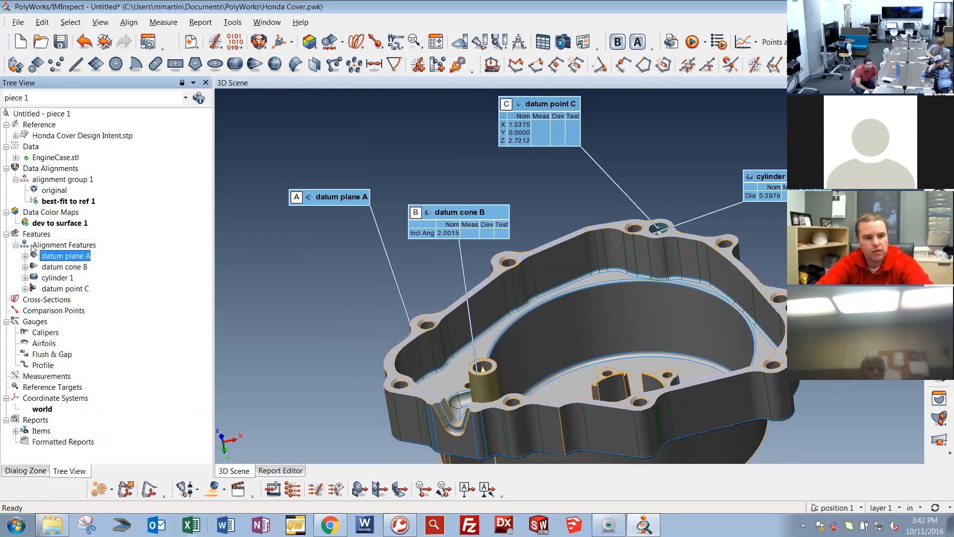
middle_click(56, 257)
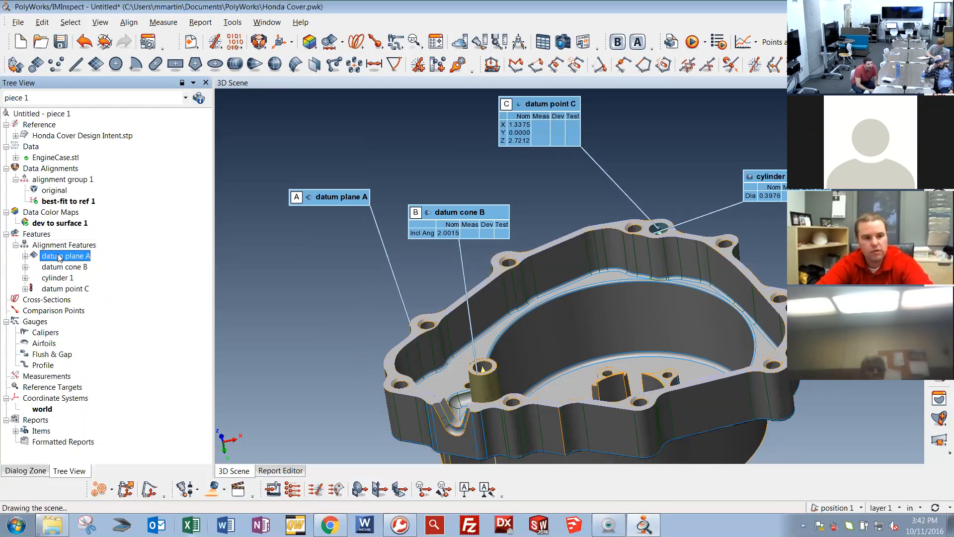
Show the EngineCase scan in place of the Honda Cover reference model and extract the measured primitive of datum plane A.
middle_click(47, 136)
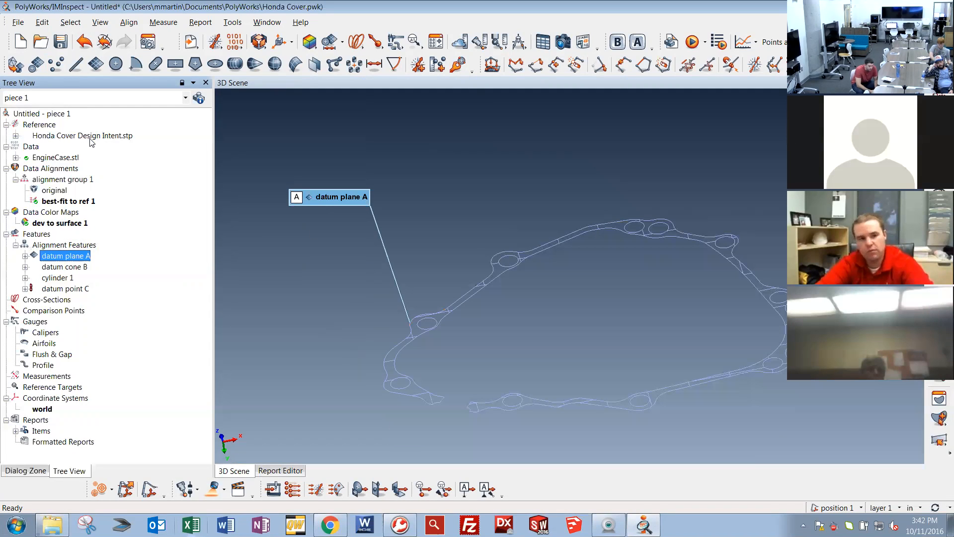
middle_click(55, 158)
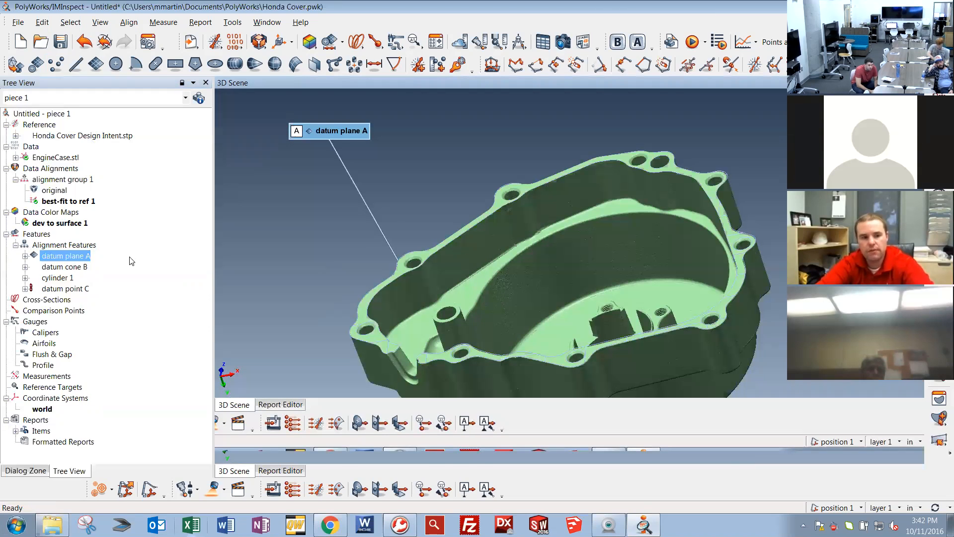
right_click(46, 260)
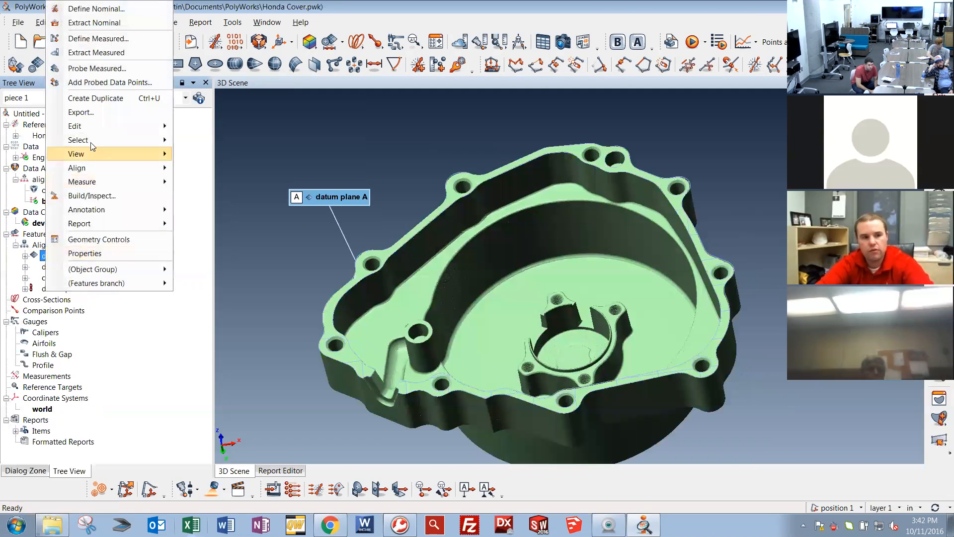
click(97, 53)
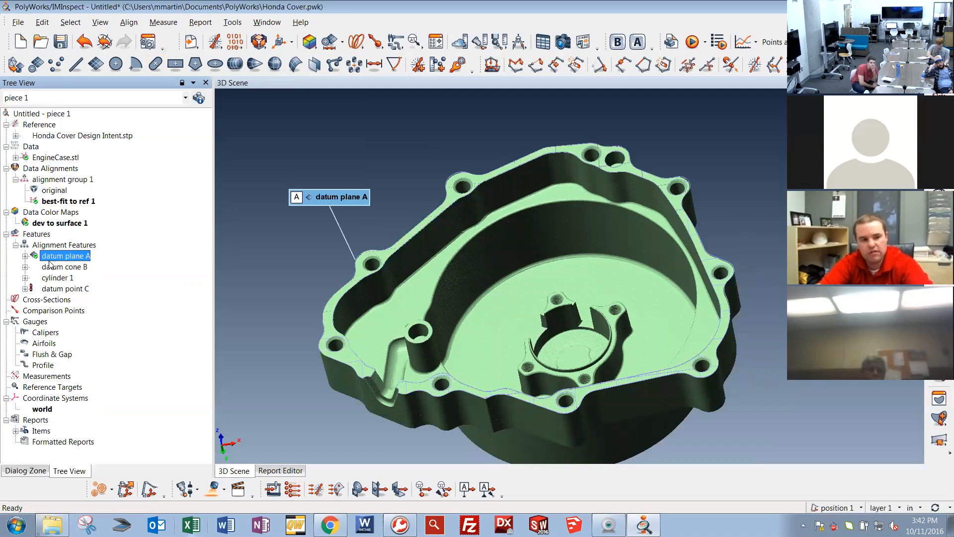
Expand datum plane A to review its nominal and measured primitives against the scan, and collapse it again.
click(24, 256)
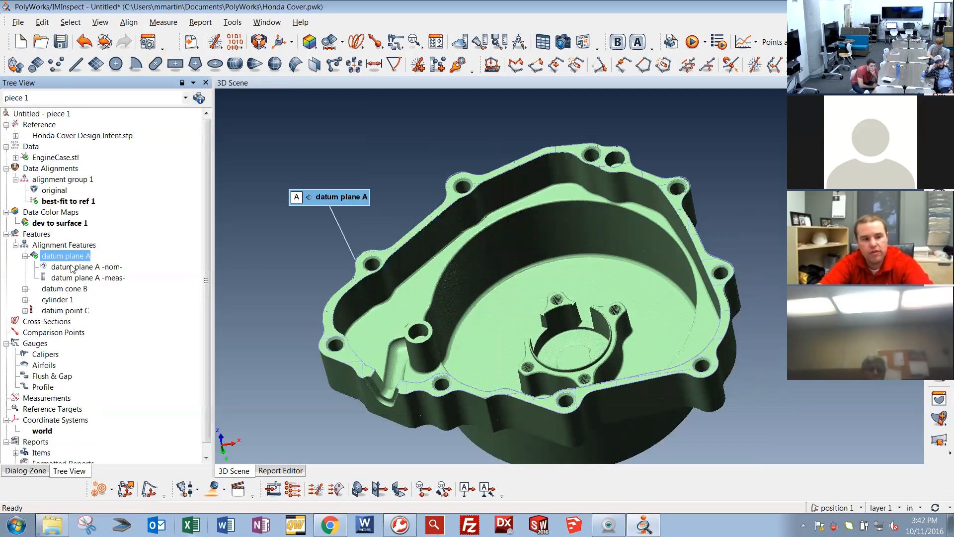
drag(516, 244, 481, 184)
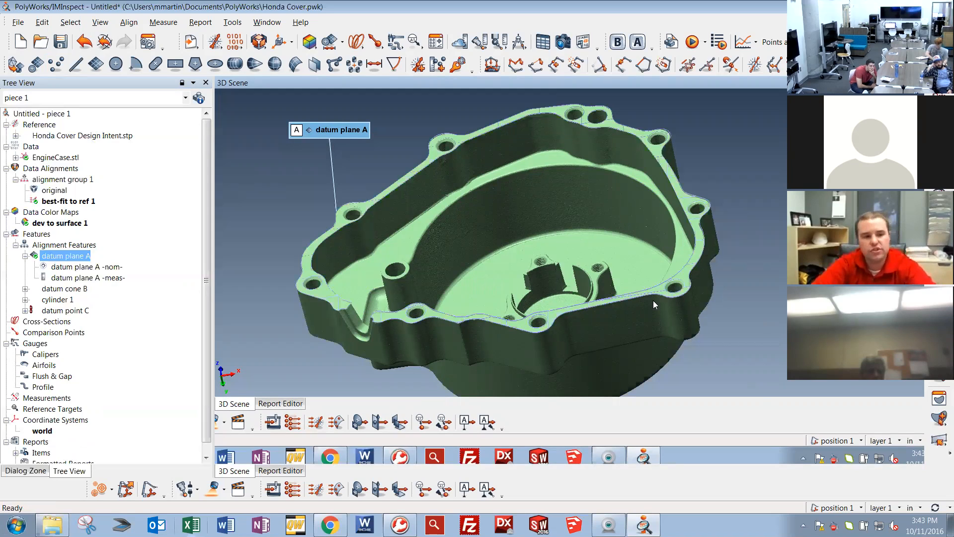
click(57, 256)
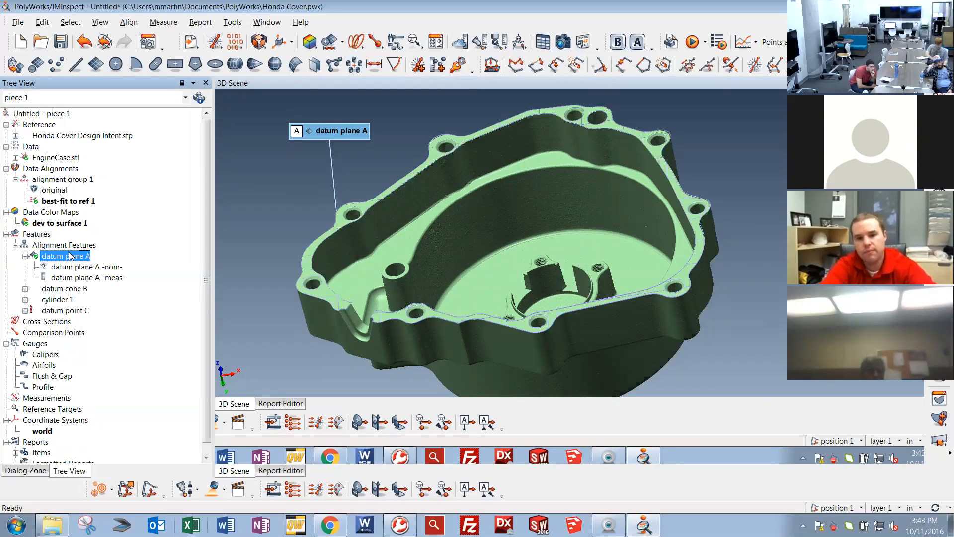
middle_drag(511, 270, 501, 243)
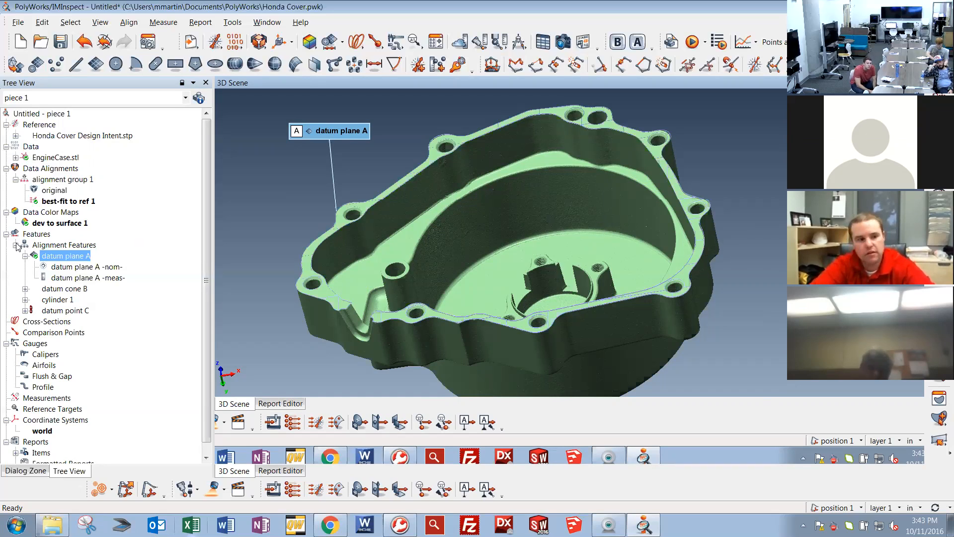
click(25, 256)
Extract the measured primitive of datum cone B from the scan and toggle its display to check the fit.
right_click(56, 267)
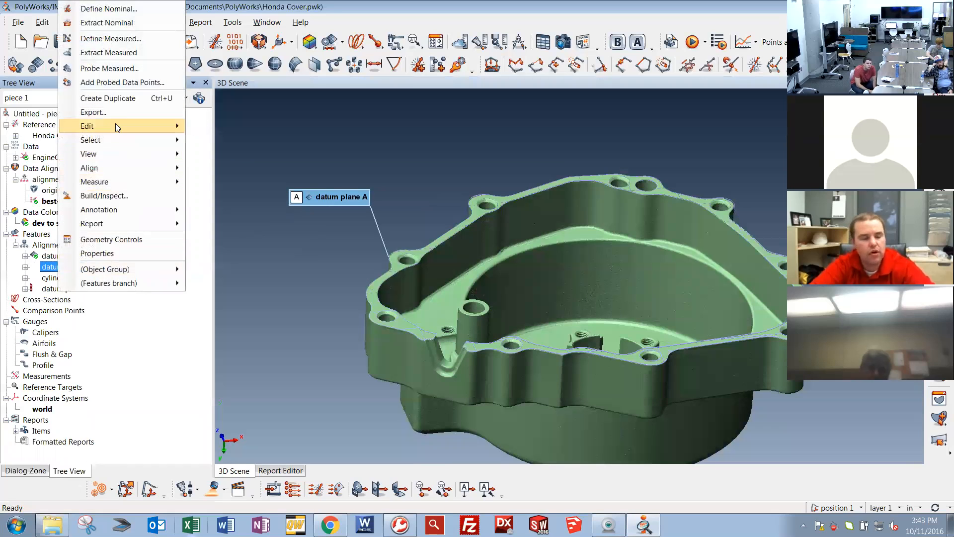
click(148, 52)
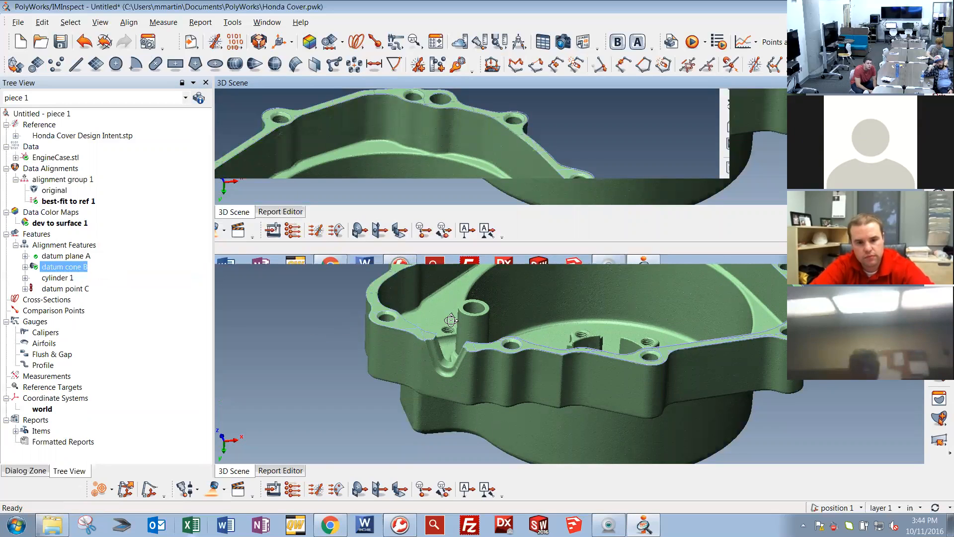
double_click(63, 268)
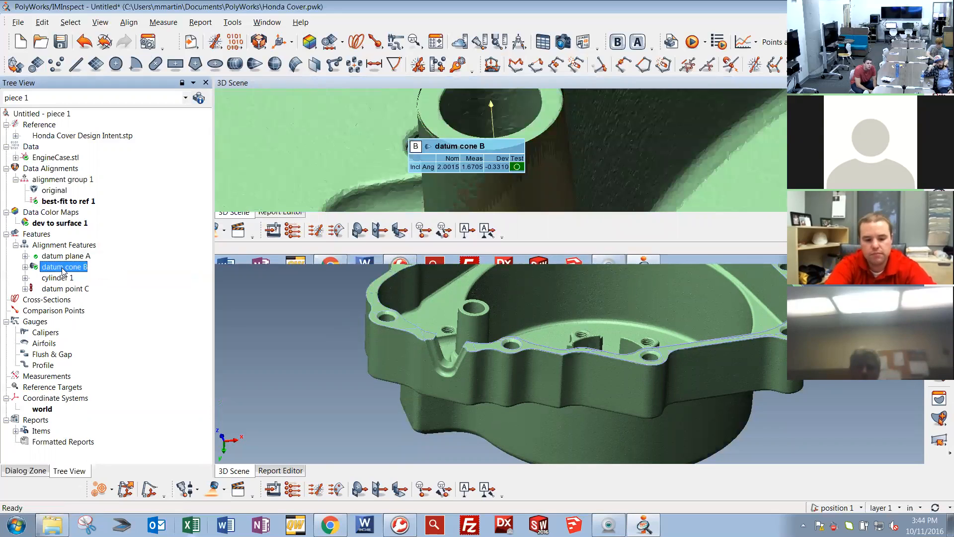
key(m)
click(63, 269)
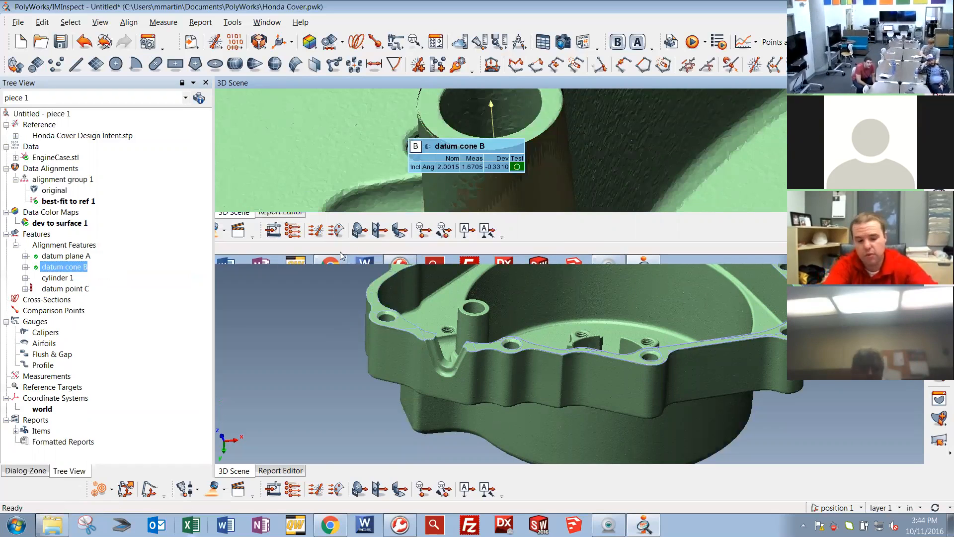
Open the measurement properties of datum cone B and review the method and data object options, keeping Extract and Surface.
double_click(49, 270)
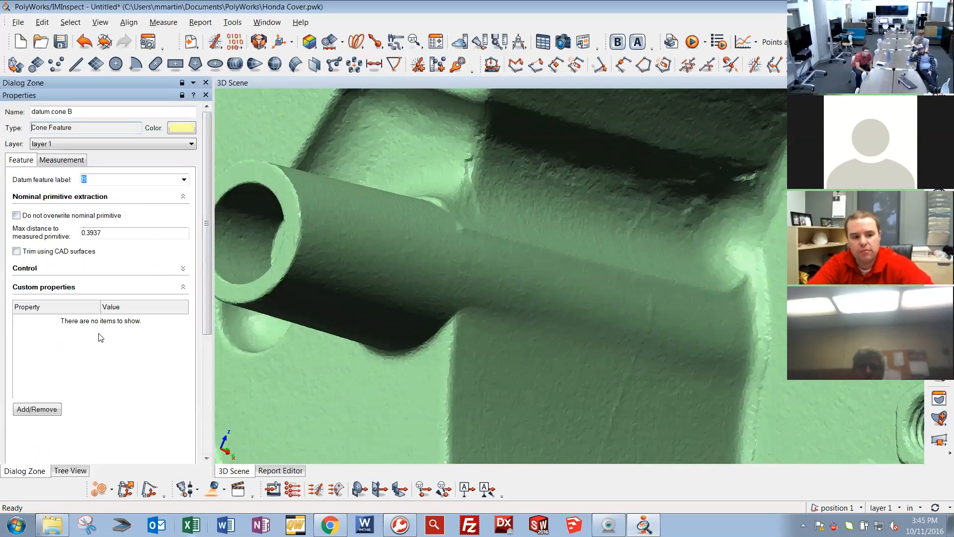
click(74, 161)
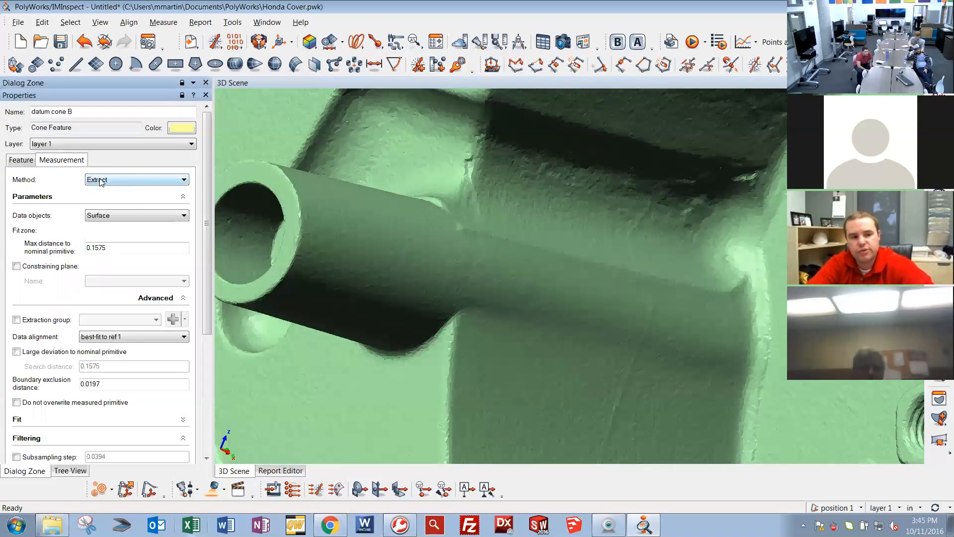
click(128, 179)
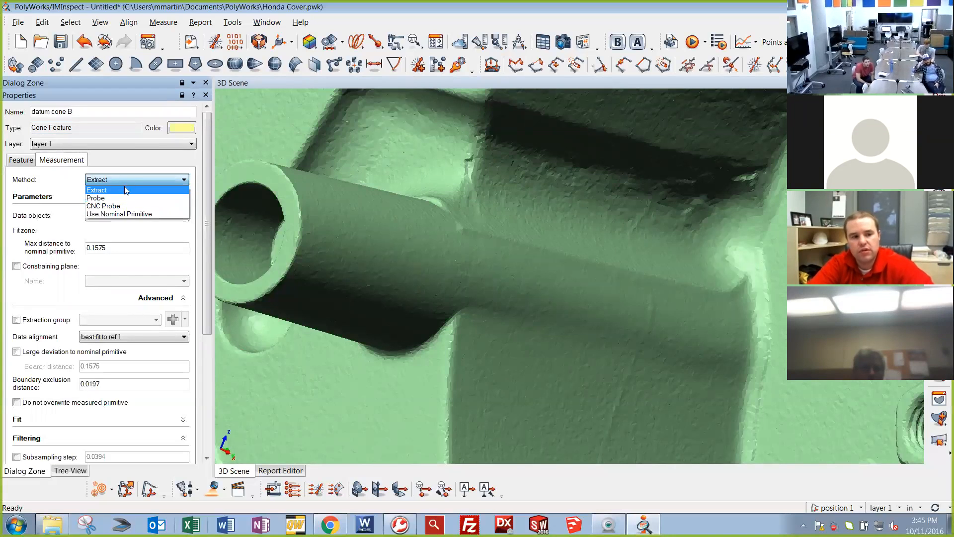
click(52, 179)
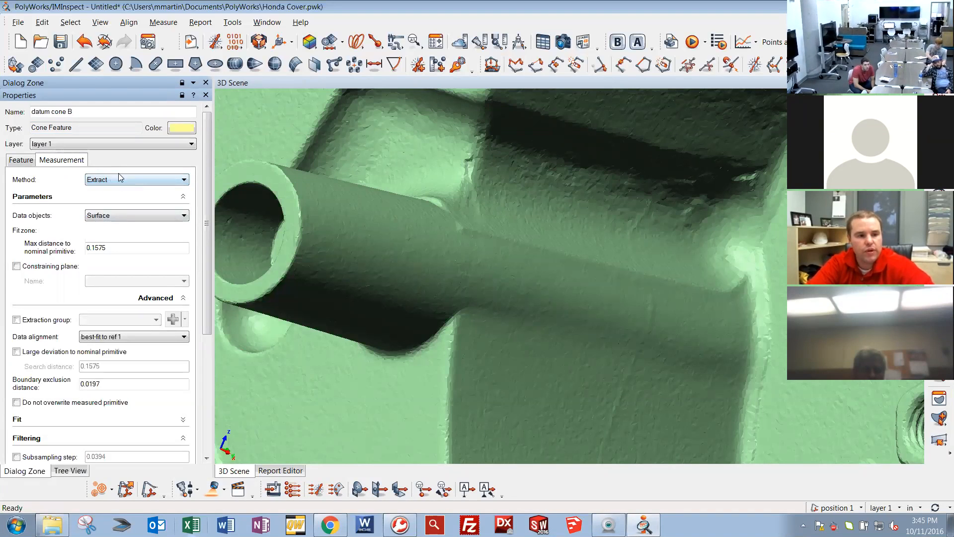
click(166, 217)
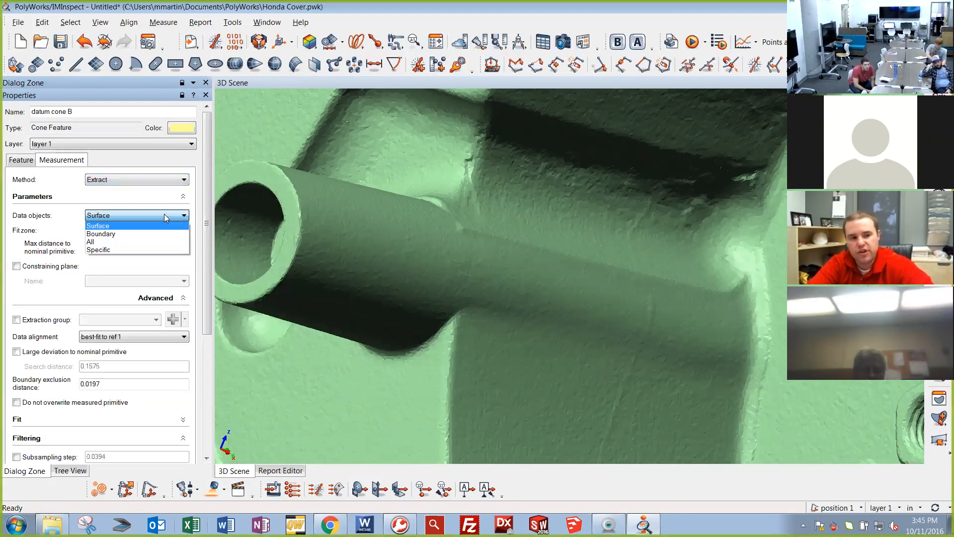
click(155, 225)
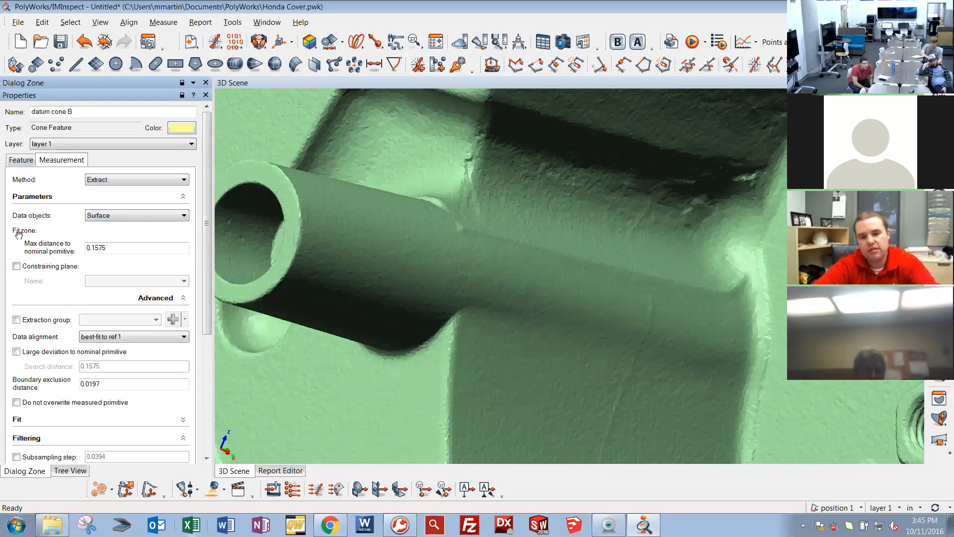
Try larger fit zones for datum cone B by setting the max distance to nominal primitive to 0.5 and 1.0.
drag(118, 248, 93, 248)
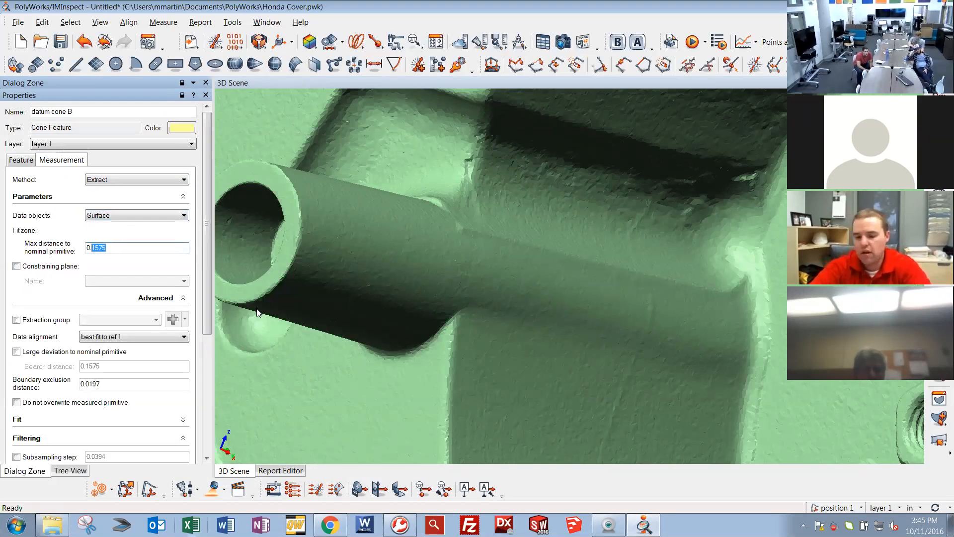
text(5)
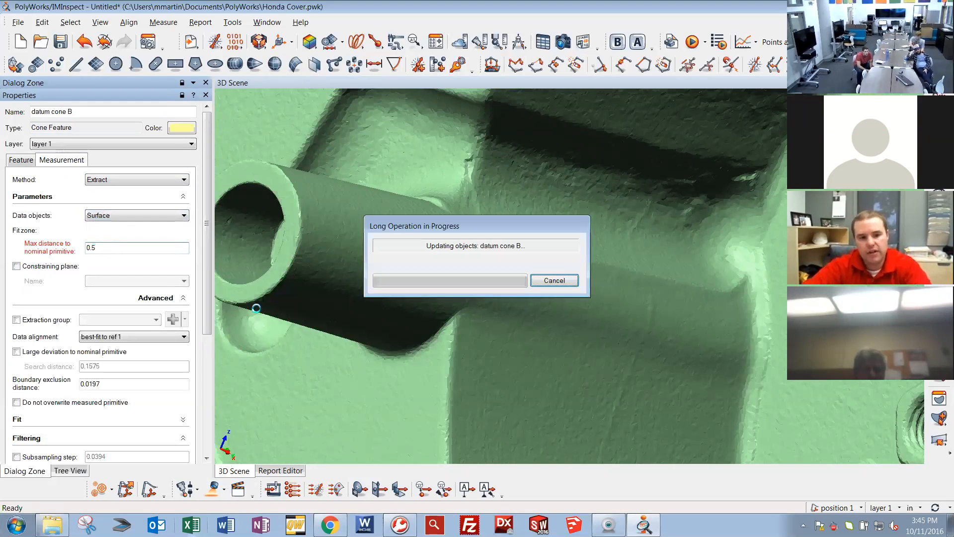
drag(121, 254, 52, 255)
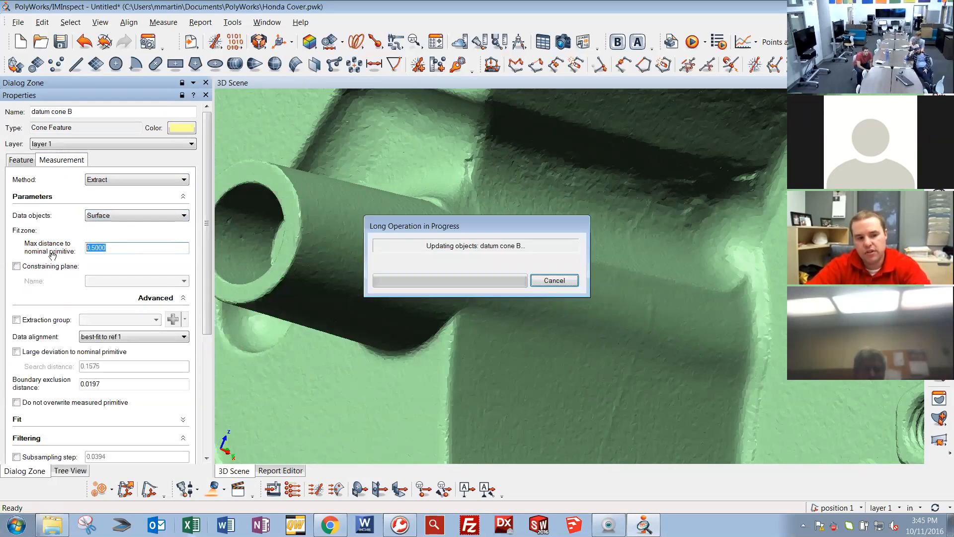
text(1)
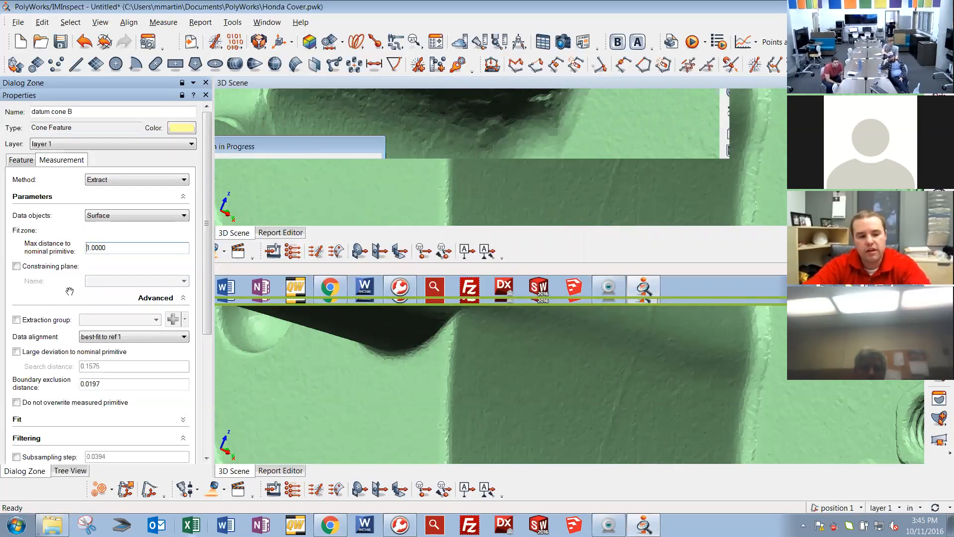
Display datum cone B in the 3D scene, reopen its properties and inspect the extracted cone against the scanned case.
click(70, 470)
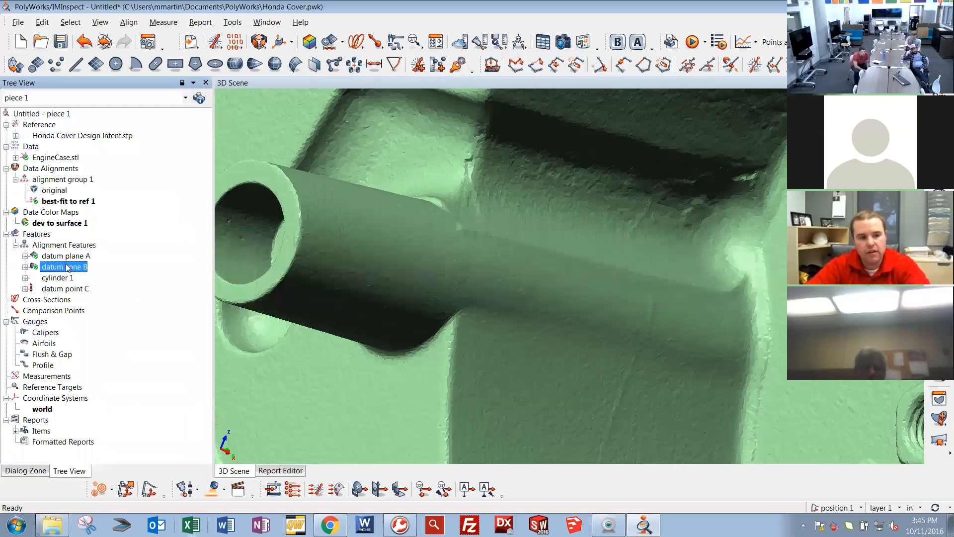
middle_drag(359, 317, 515, 184)
double_click(53, 266)
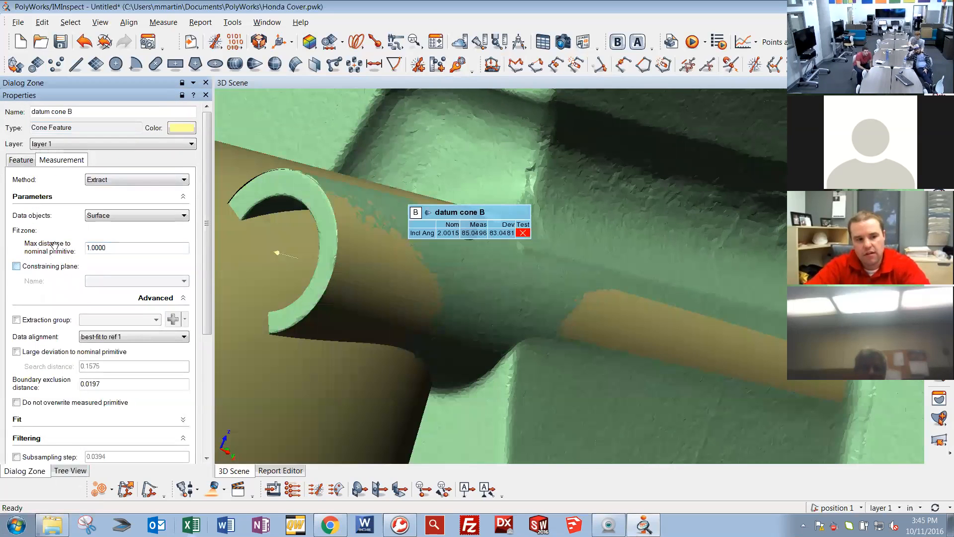
right_drag(375, 423, 467, 347)
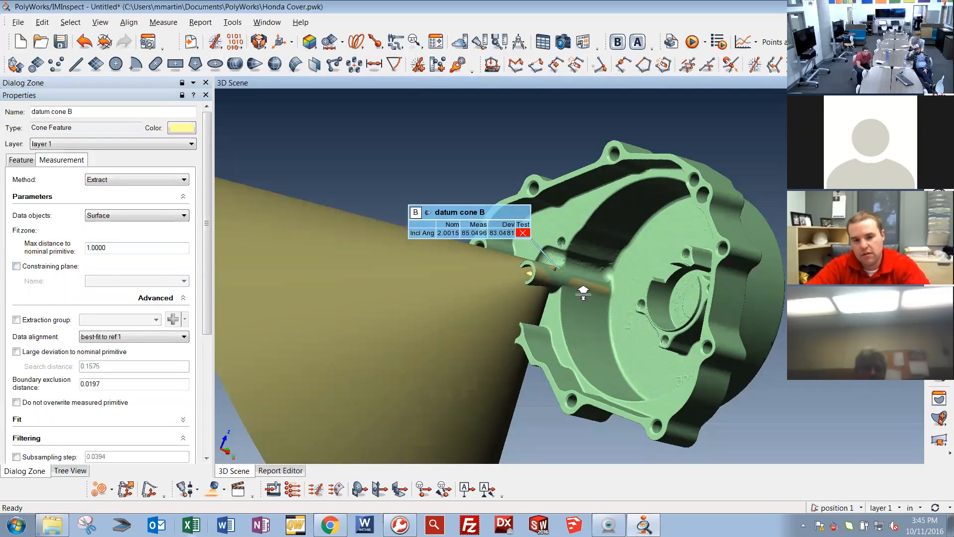
scroll(505, 309, up, 5)
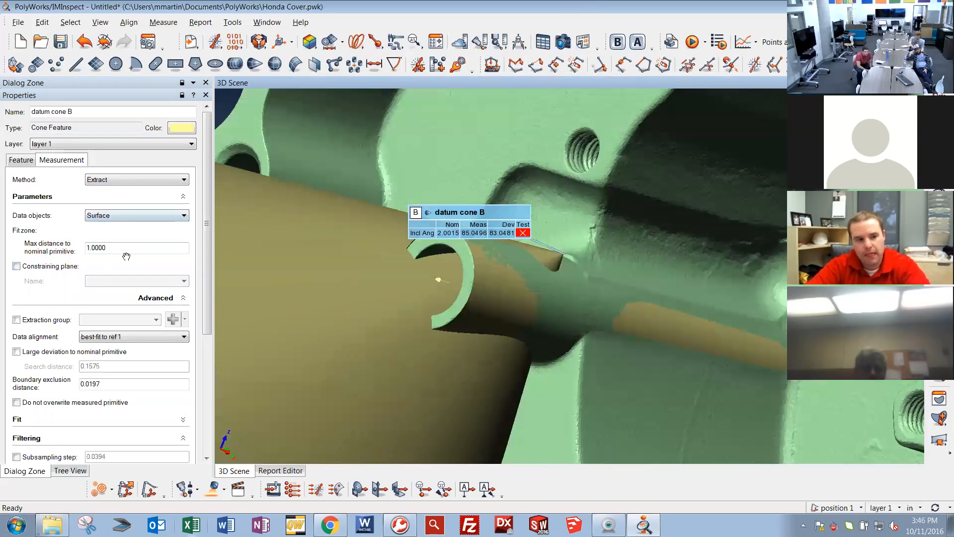
Try max distances to nominal primitive of 0.3 and 0.5 for datum cone B's fit zone.
double_click(127, 248)
key(BackSpace)
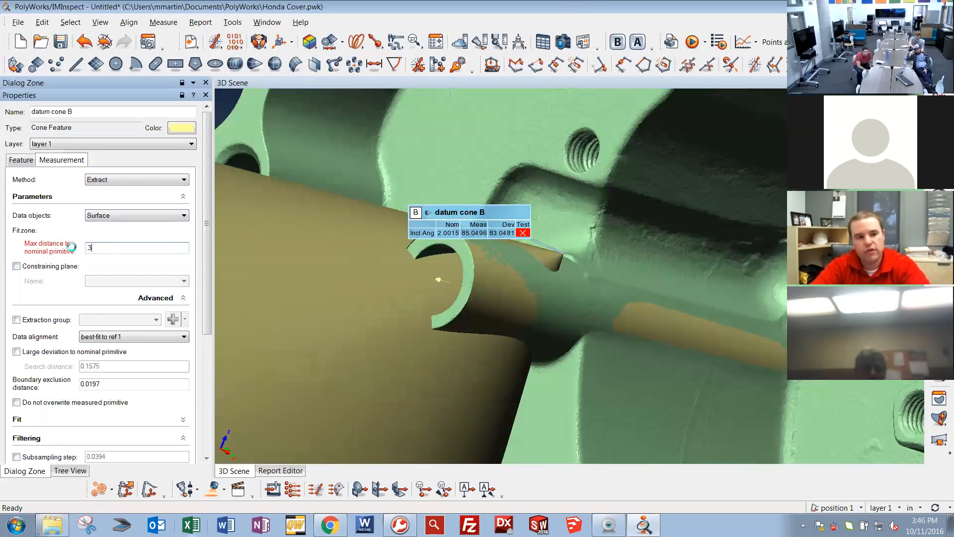
text(.3)
key(Return)
double_click(115, 247)
key(BackSpace)
text(.5)
key(Return)
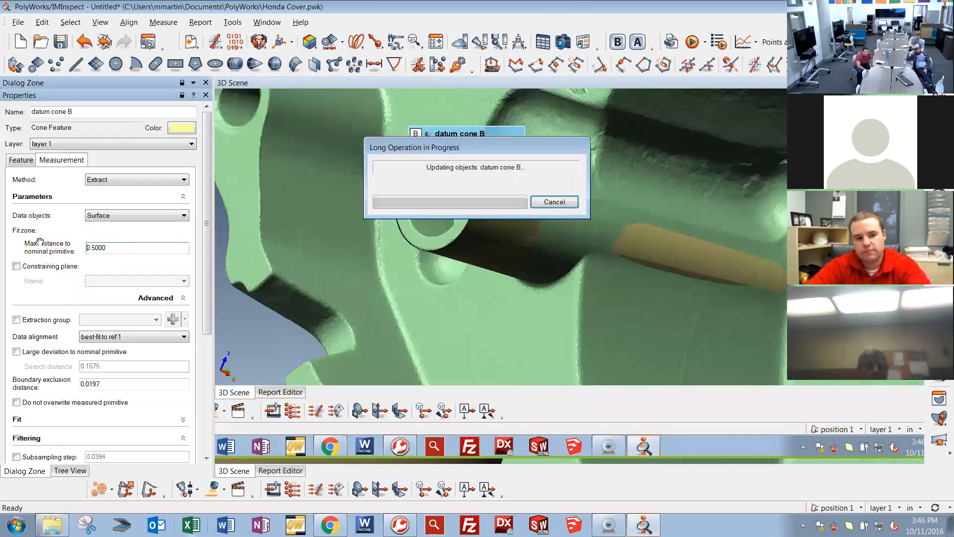
Set datum cone B's max distance to nominal primitive to 0.03 and return to the object tree.
drag(109, 248, 73, 249)
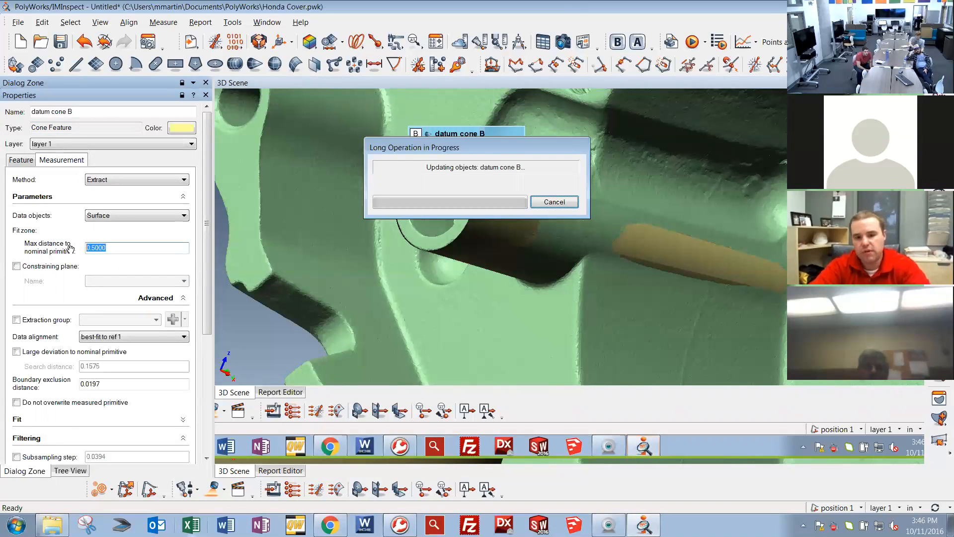
text(.)
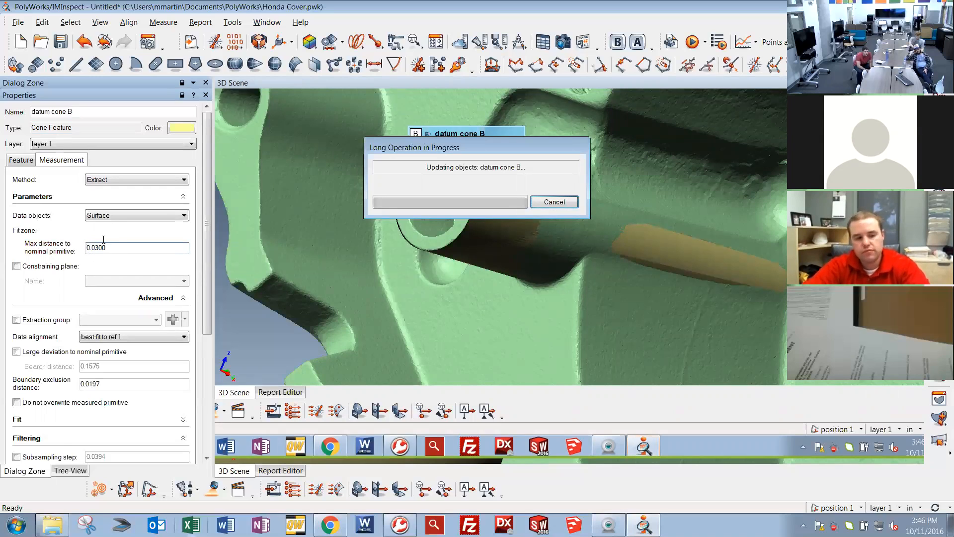
click(70, 471)
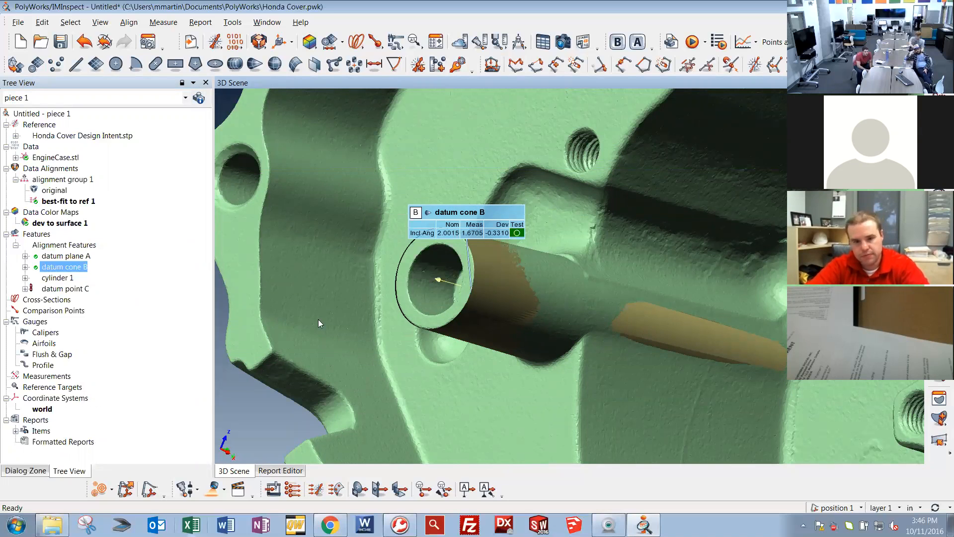
Reopen datum cone B's measurement properties and examine the max distance and boundary exclusion distance against the fit points on the boss.
double_click(48, 266)
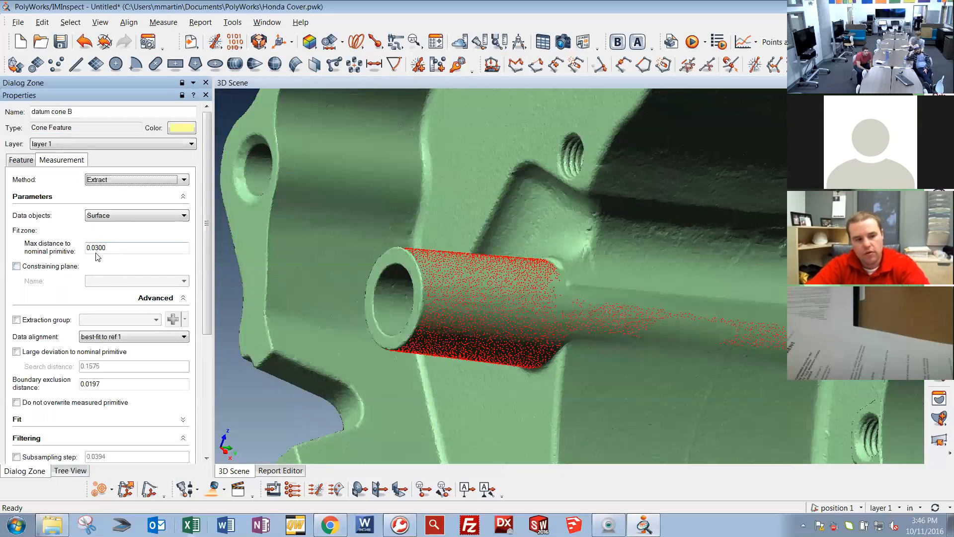
drag(95, 247, 105, 246)
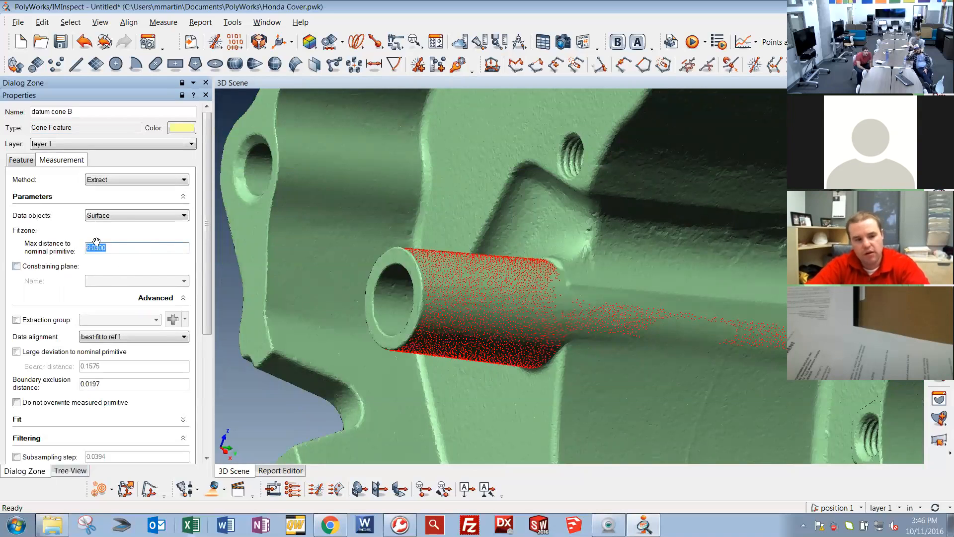
click(119, 247)
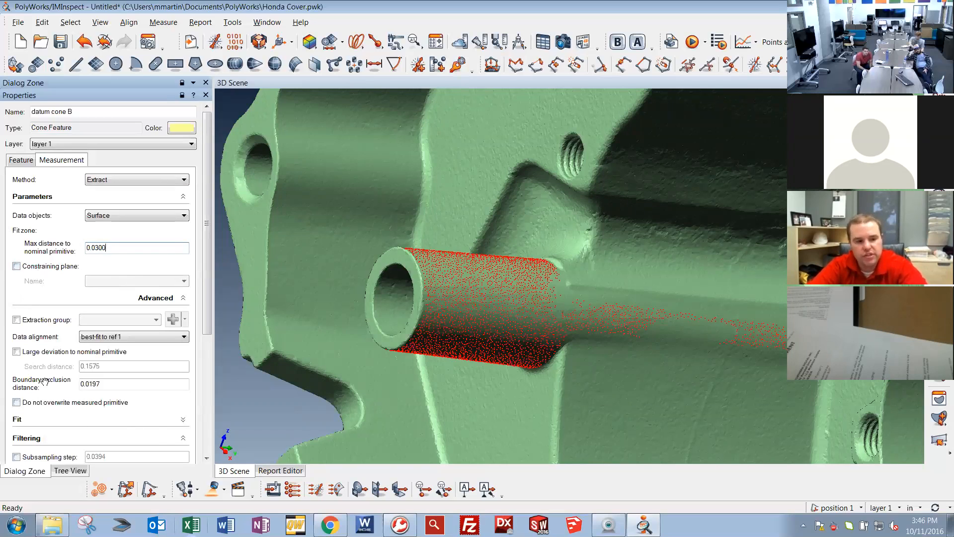
drag(101, 383, 69, 382)
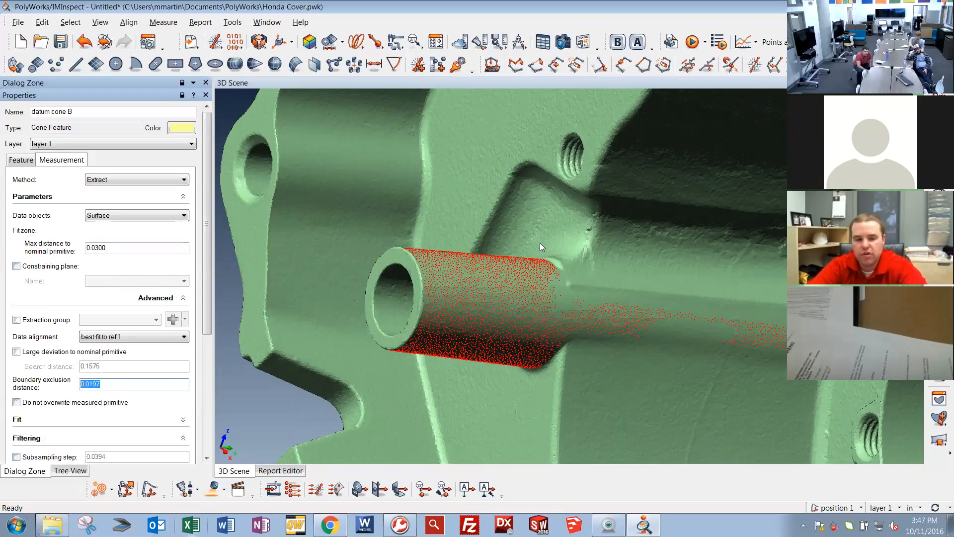
Examine datum cone B's boundary exclusion distance against the fit points around the boss, and close its properties.
click(106, 386)
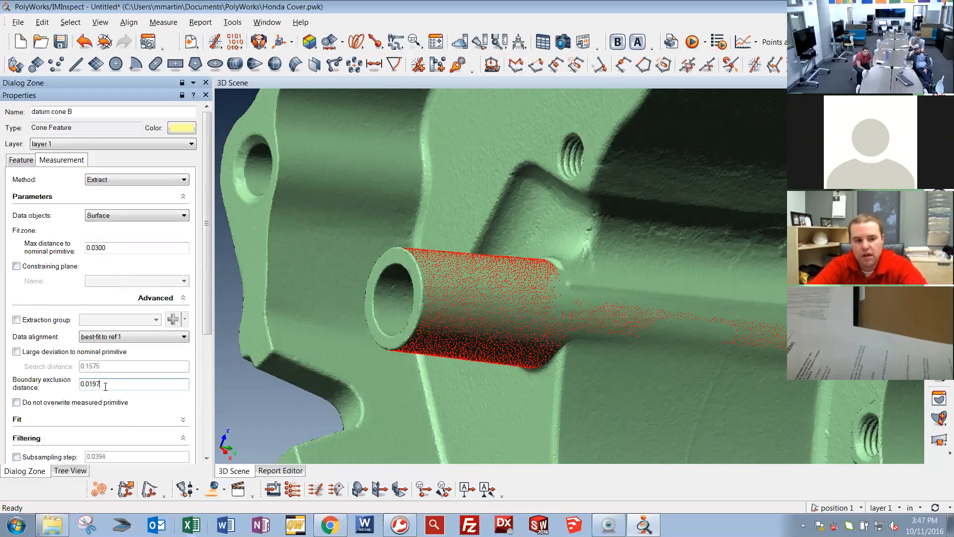
drag(107, 384, 47, 381)
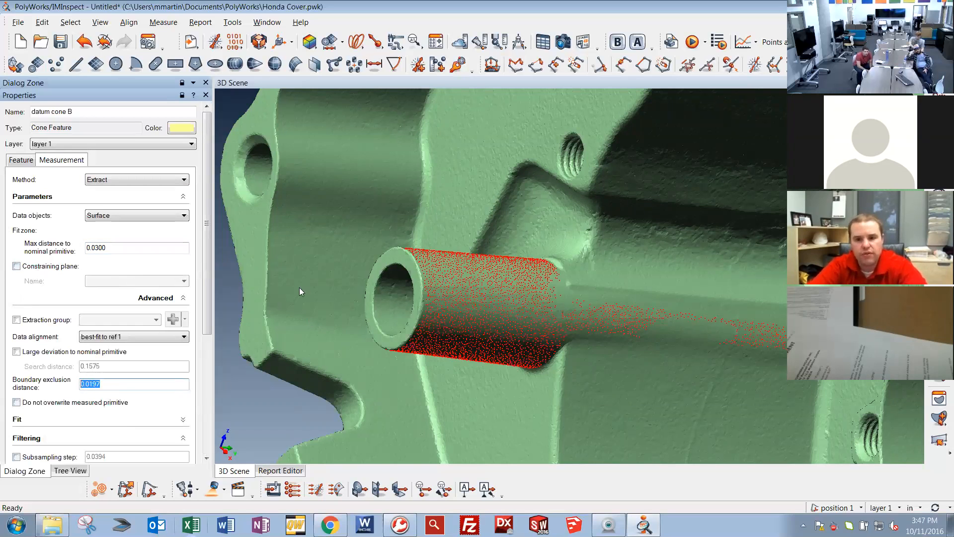
right_drag(301, 289, 462, 342)
mouse_move(570, 298)
mouse_down()
mouse_move(621, 302)
mouse_move(609, 322)
mouse_move(585, 300)
mouse_up()
right_drag(516, 269, 655, 343)
middle_drag(230, 219, 84, 366)
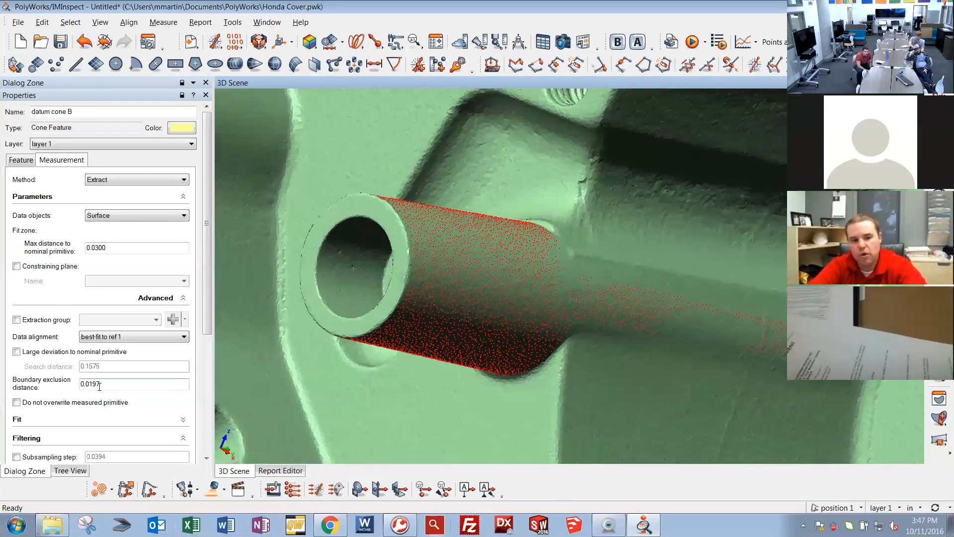
drag(100, 386, 75, 386)
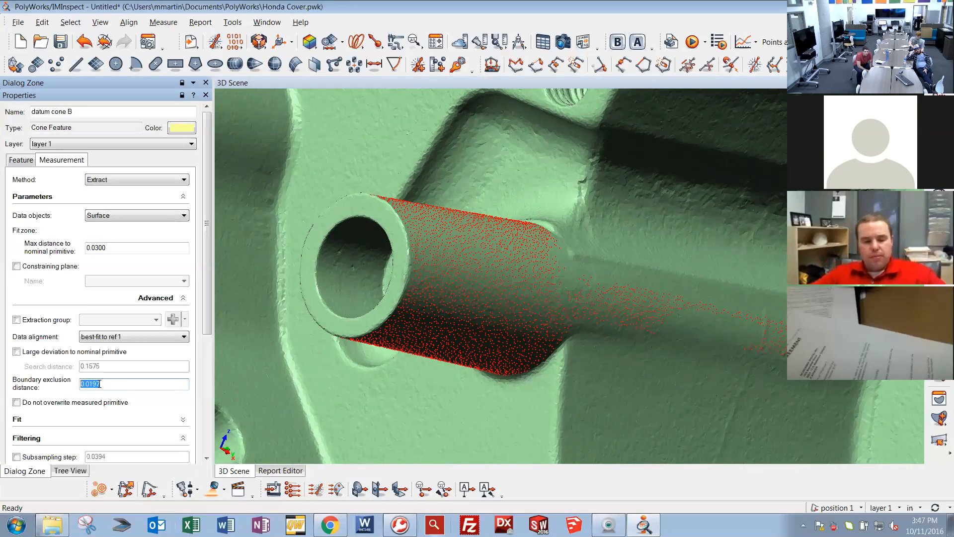
drag(109, 381, 90, 385)
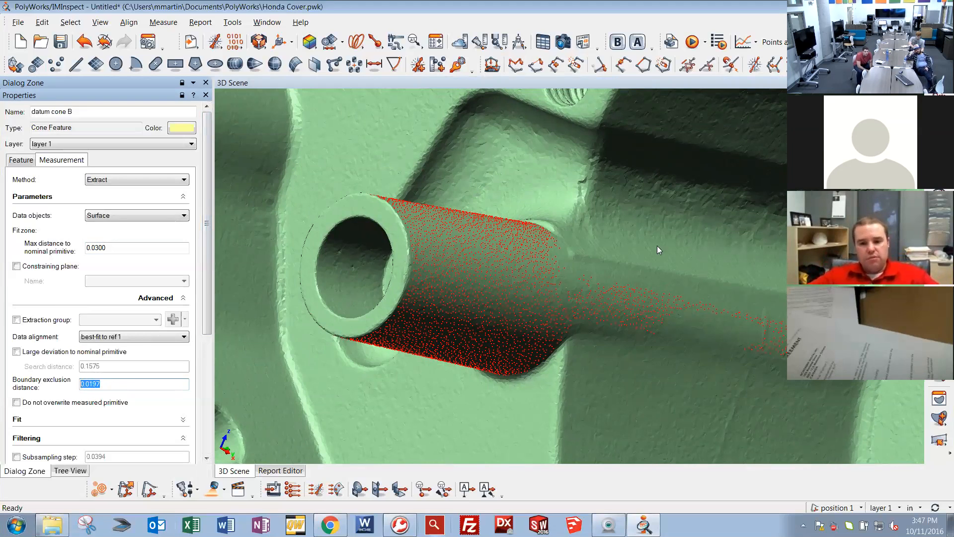
click(103, 385)
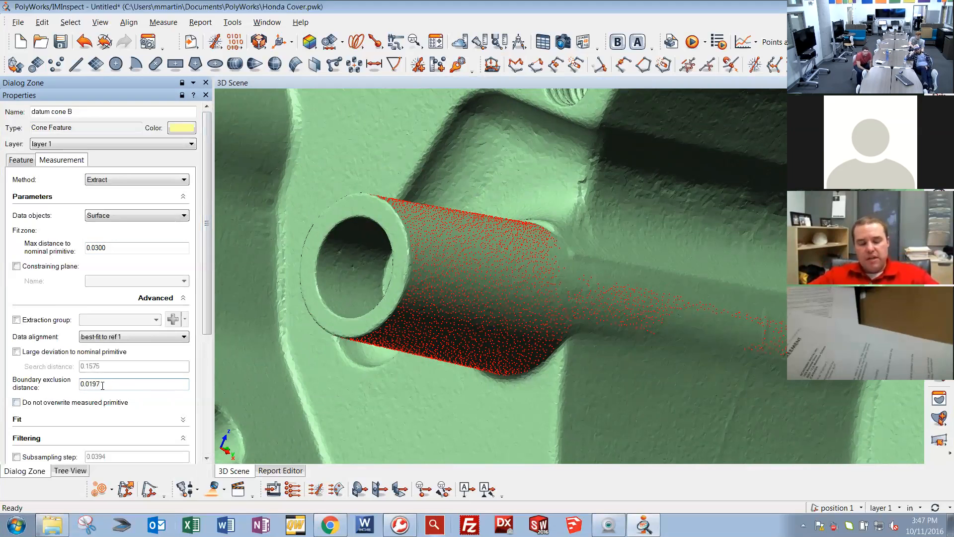
drag(102, 385, 75, 387)
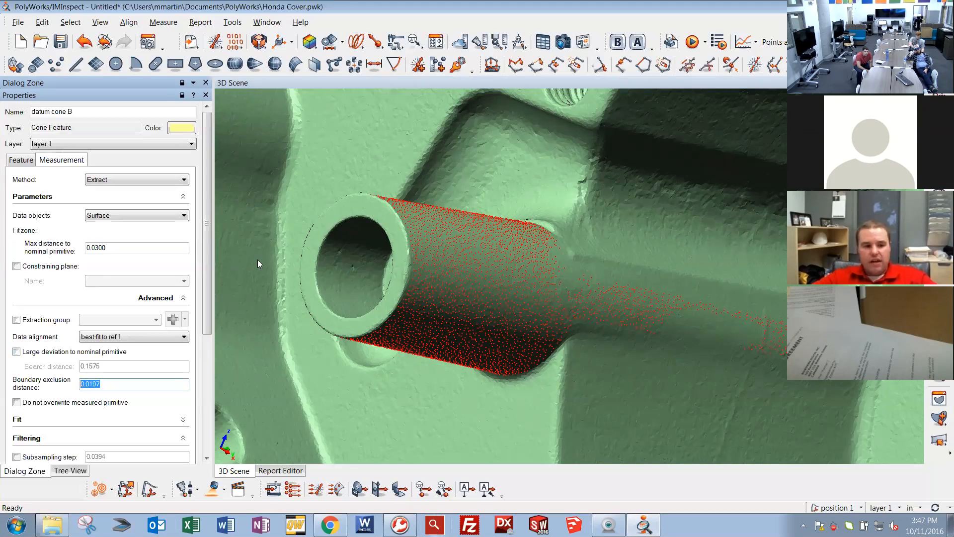
click(205, 95)
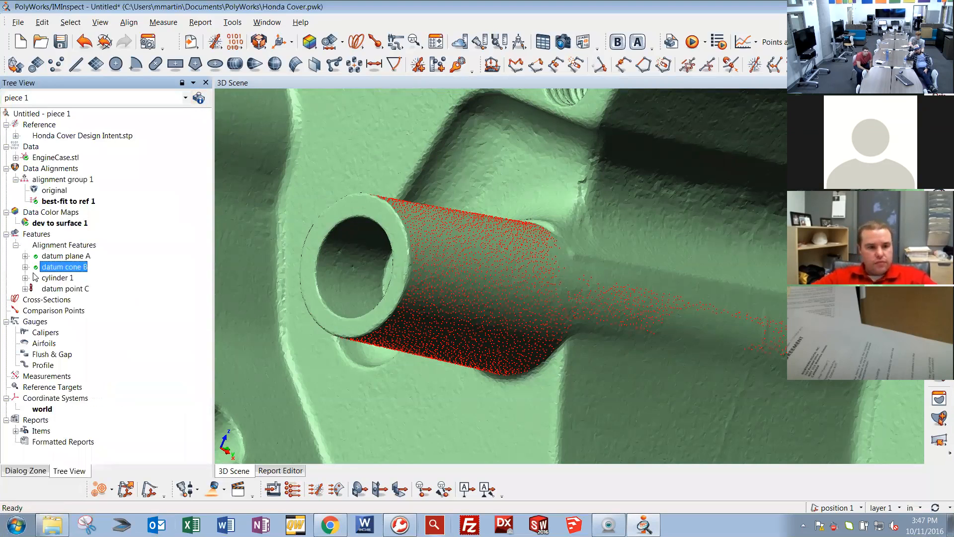
Extract the measured primitive of cylinder 1 from the scanned engine case.
mouse_move(480, 414)
middle_down()
mouse_move(561, 411)
mouse_move(640, 322)
middle_up()
middle_drag(430, 417, 634, 333)
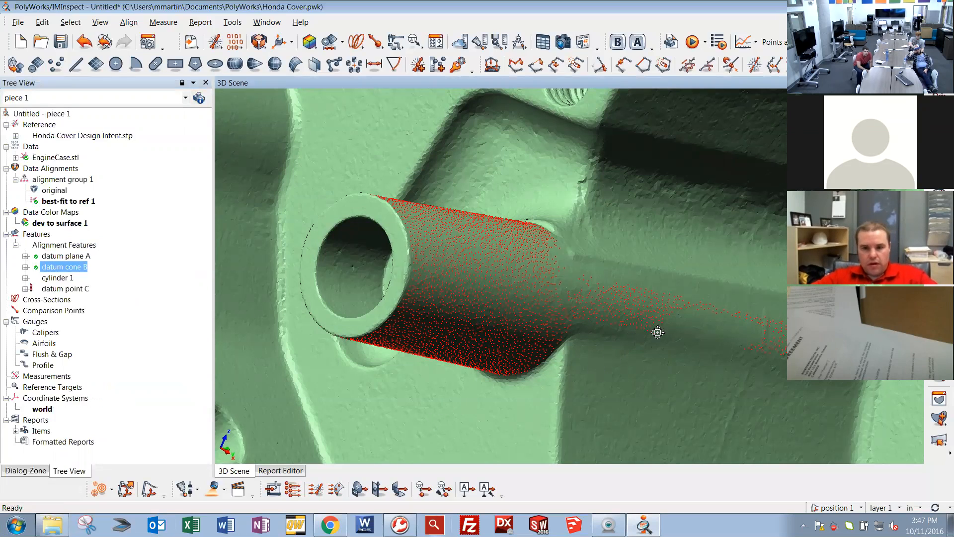
middle_click(48, 279)
click(49, 279)
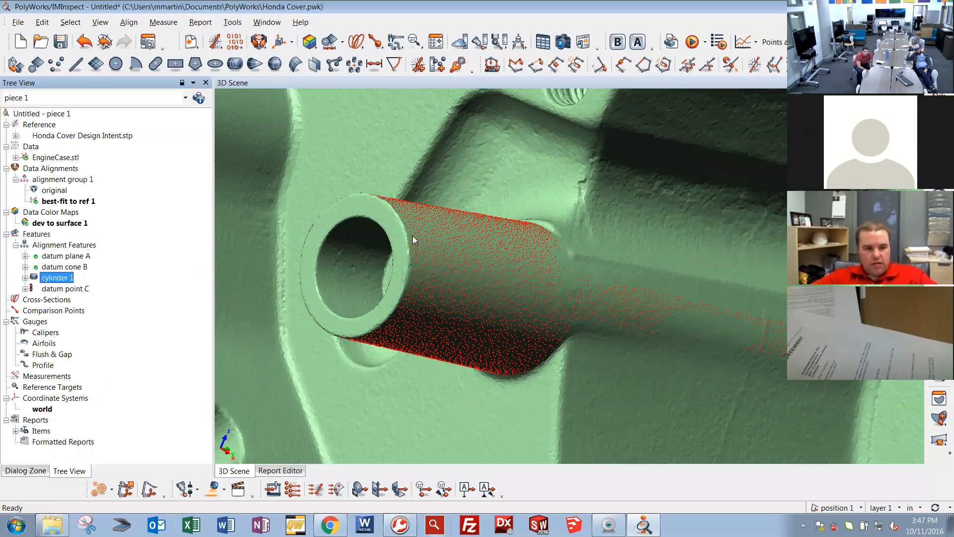
mouse_move(642, 234)
mouse_down()
mouse_move(761, 309)
mouse_move(701, 299)
mouse_move(641, 315)
mouse_up()
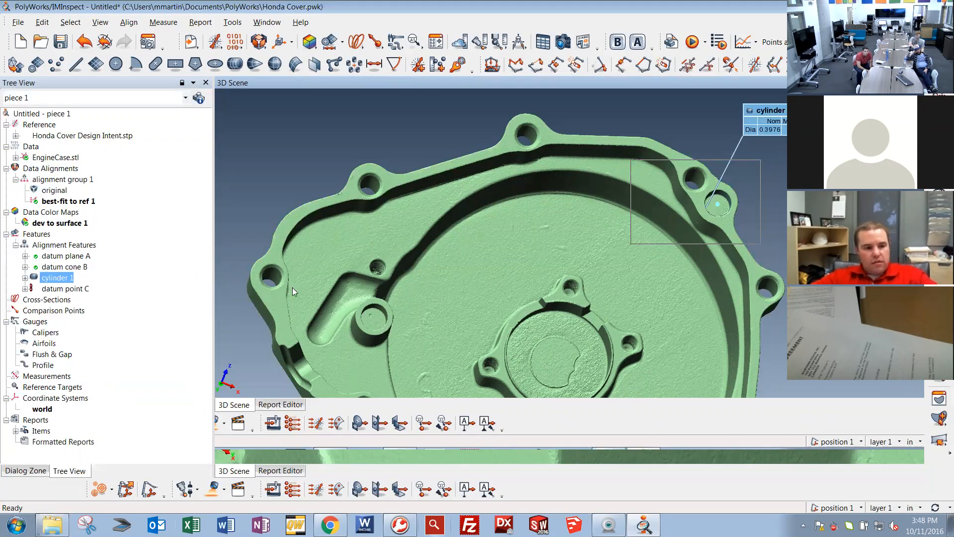
click(58, 291)
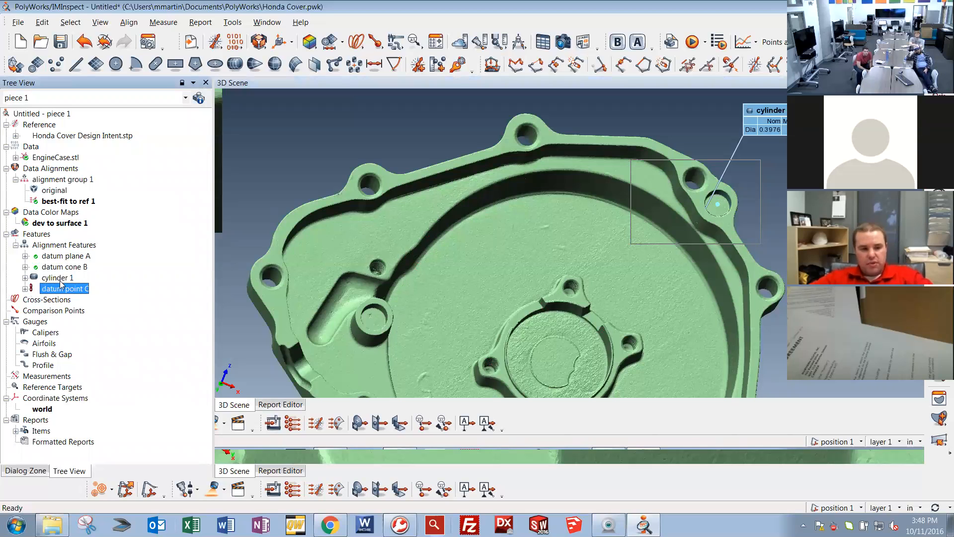
click(63, 280)
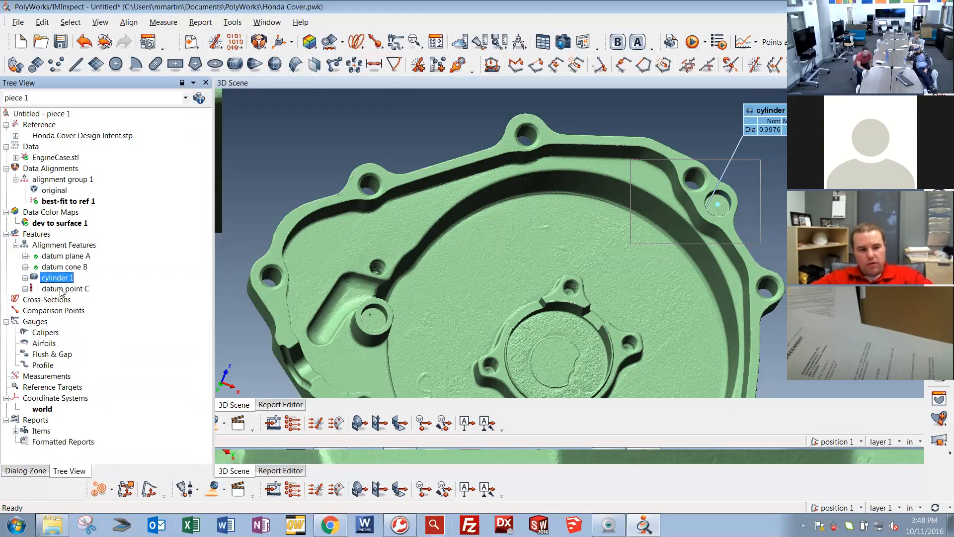
right_click(55, 279)
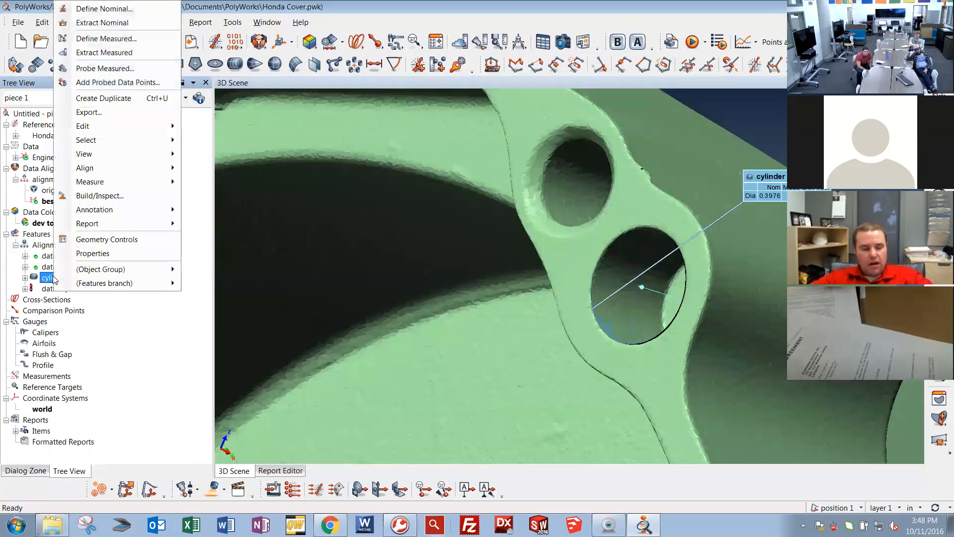
click(121, 52)
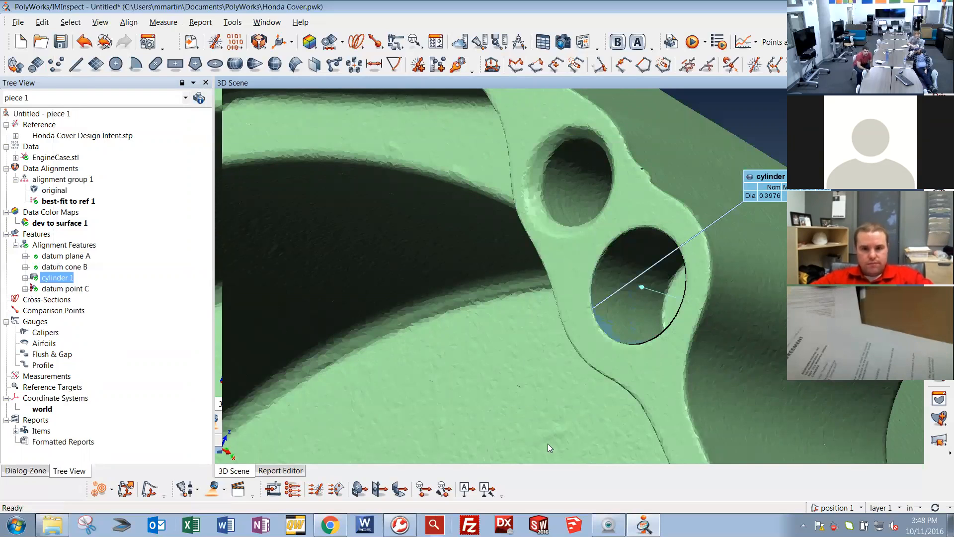
click(51, 279)
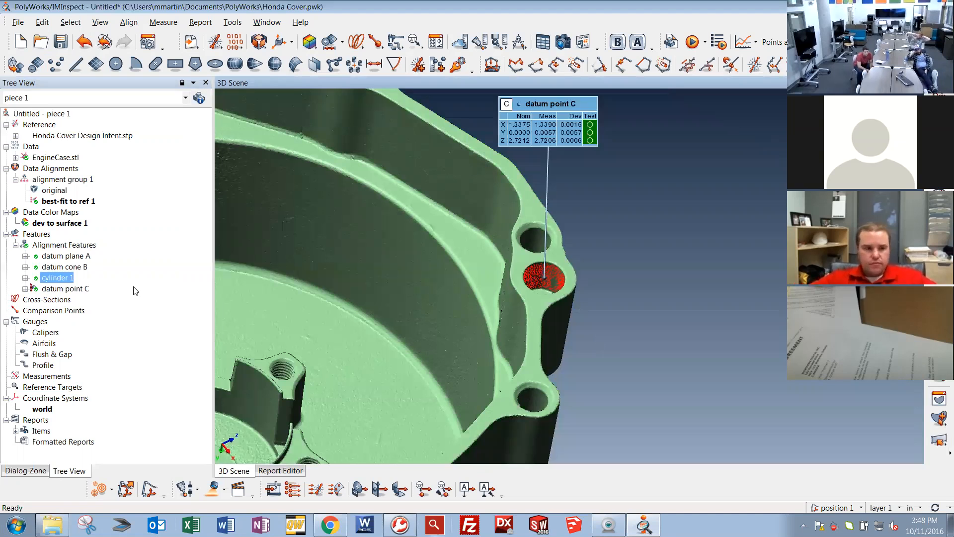
Show the geometry controls and remove the included angle control from datum cone B.
click(64, 267)
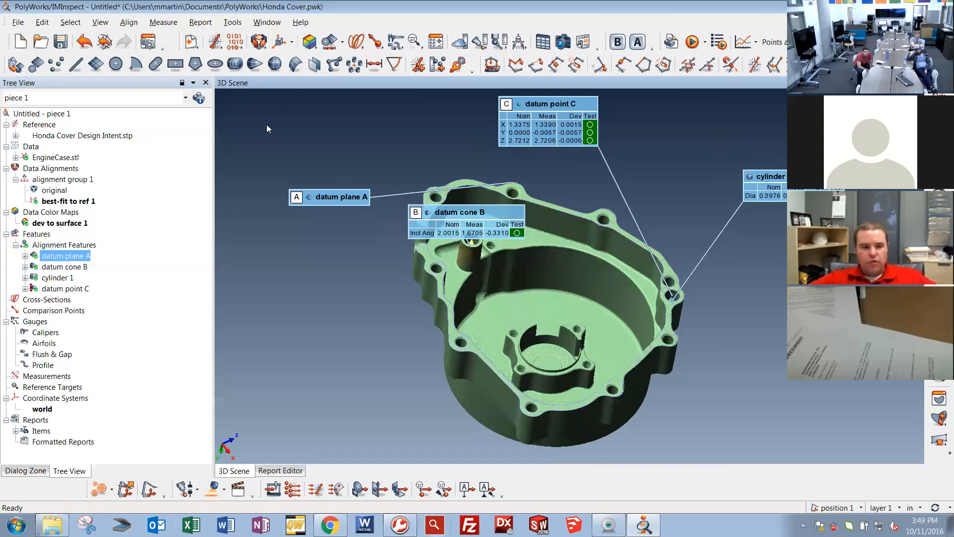
click(193, 83)
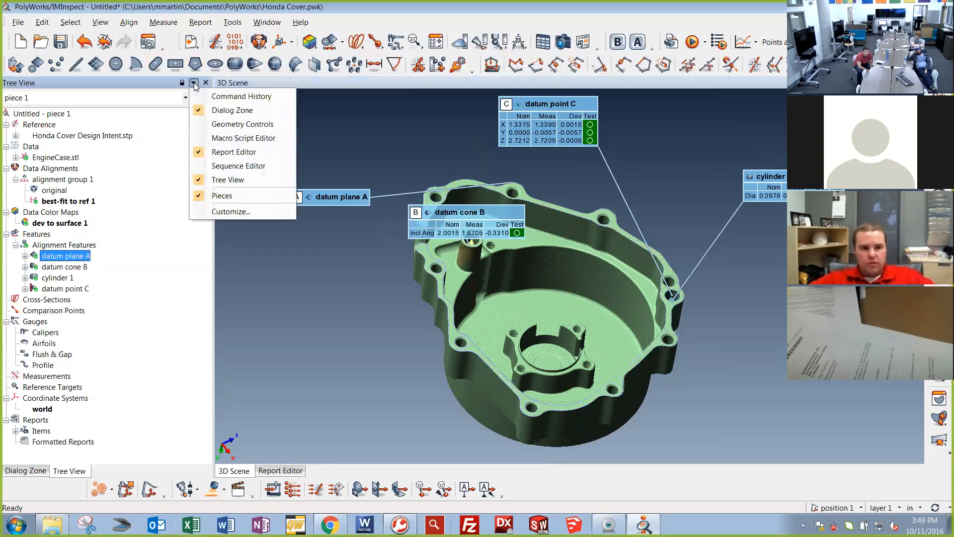
click(225, 124)
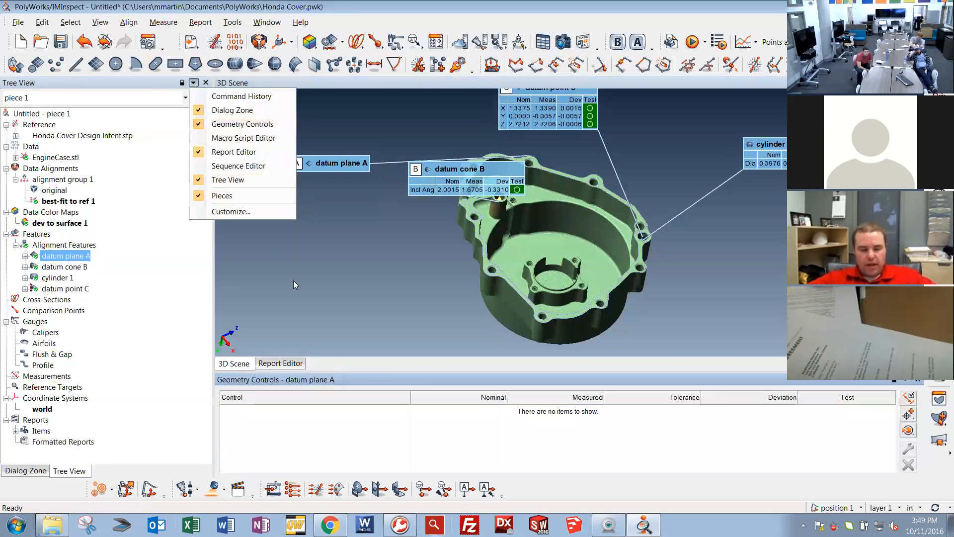
click(381, 423)
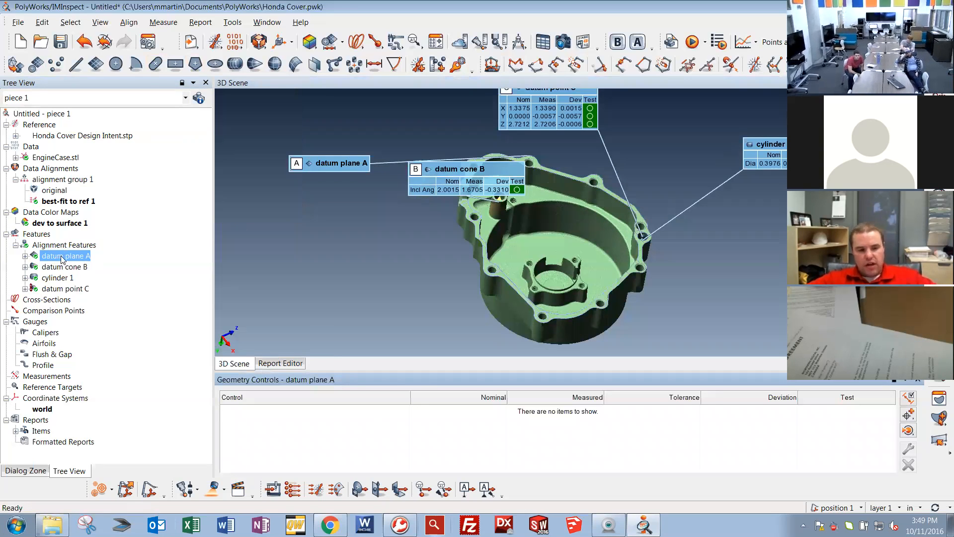
click(67, 267)
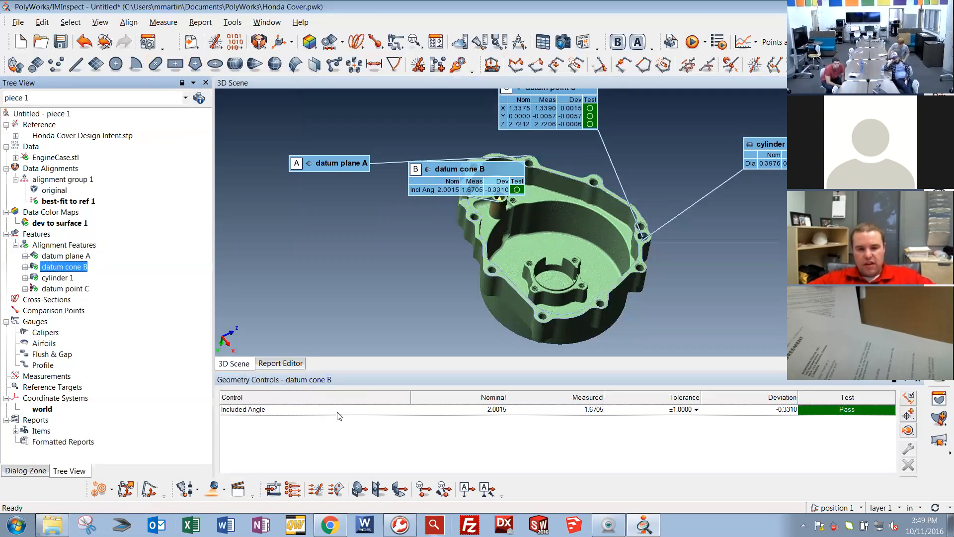
double_click(509, 188)
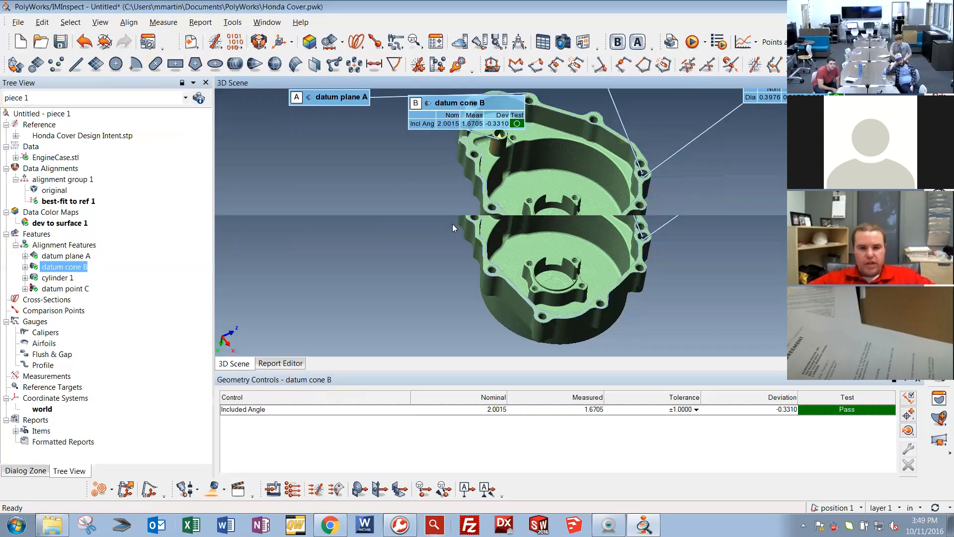
click(911, 400)
click(225, 409)
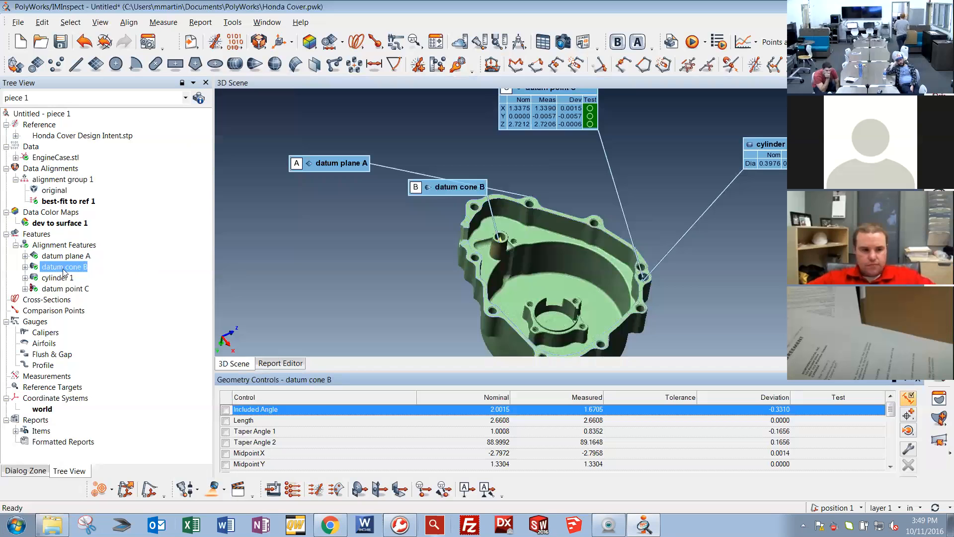
Remove the diameter control from cylinder 1 and the X, Y and Z controls from datum point C, and close the geometry controls.
click(56, 278)
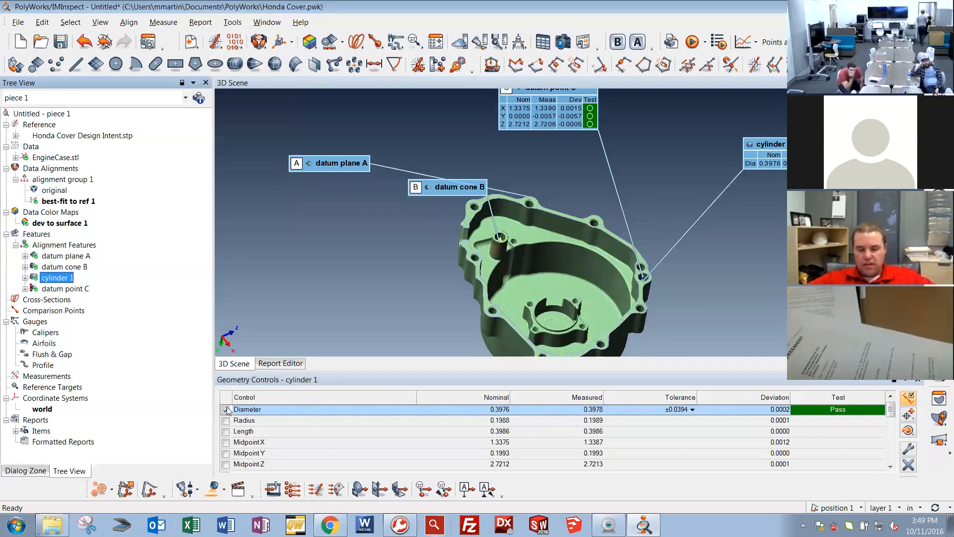
click(226, 409)
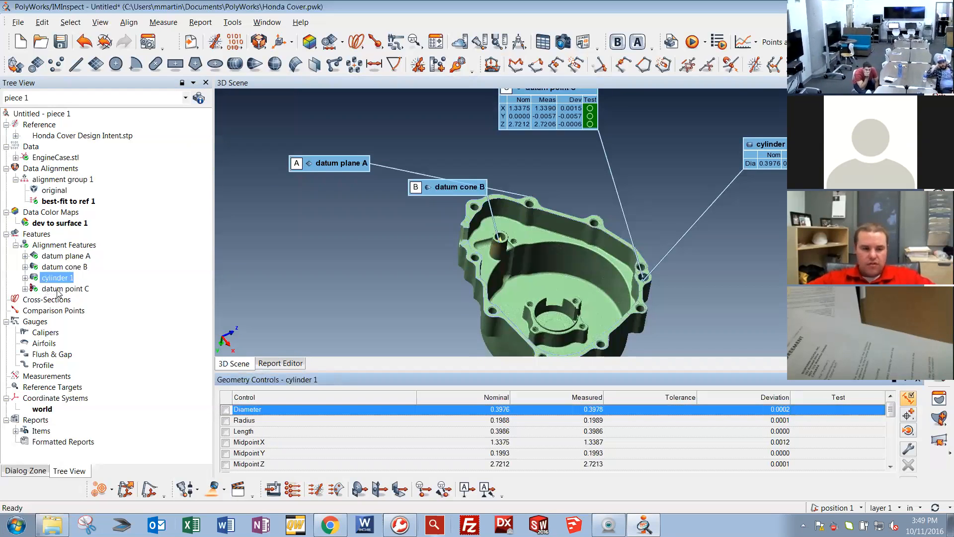
click(59, 290)
click(226, 410)
click(226, 421)
click(226, 432)
click(228, 422)
click(226, 421)
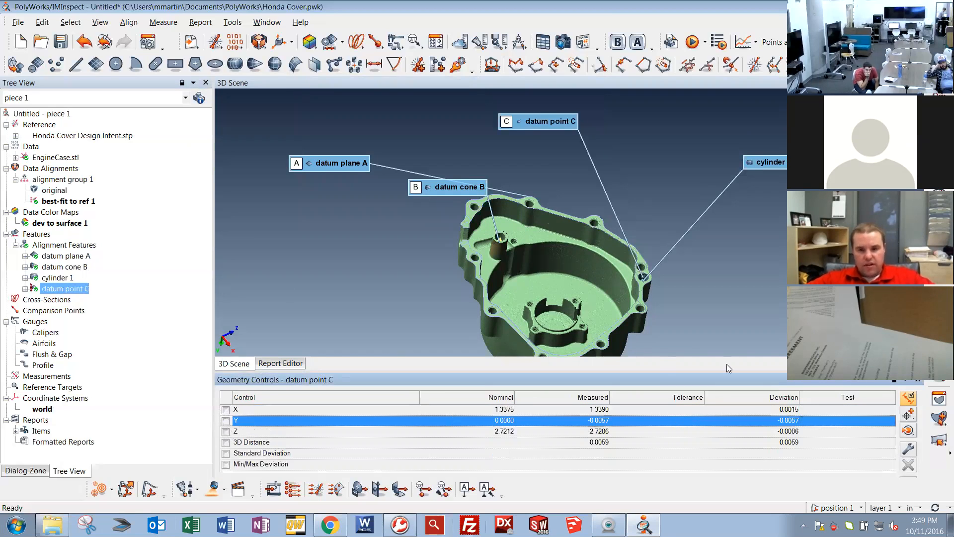
click(919, 380)
Collapse the Alignment Features group in the object tree.
scroll(517, 335, down, 3)
middle_drag(517, 338, 527, 318)
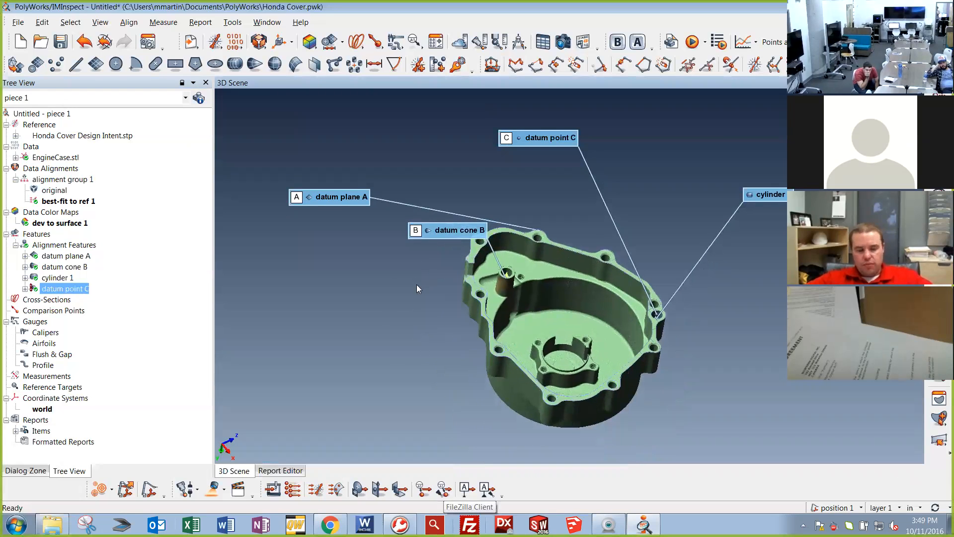
drag(470, 280, 484, 280)
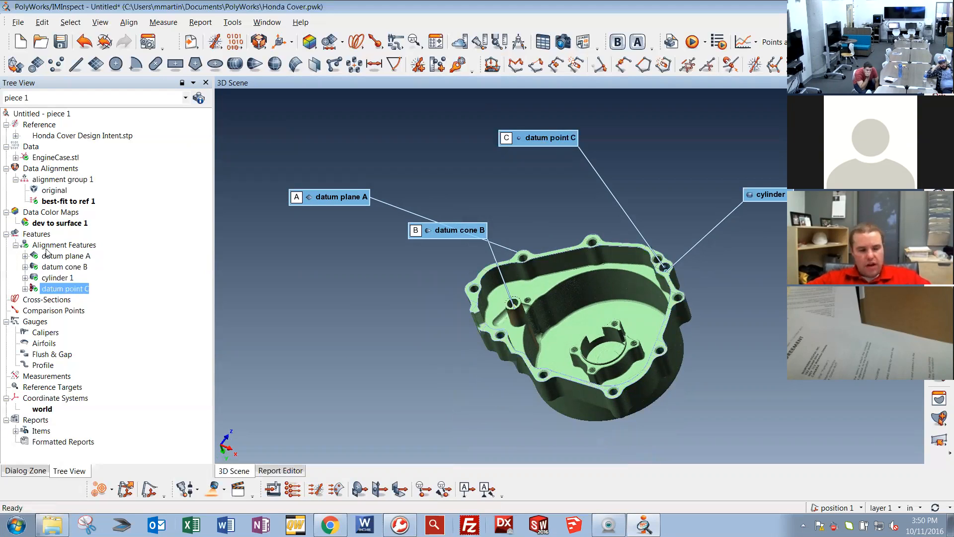
click(16, 244)
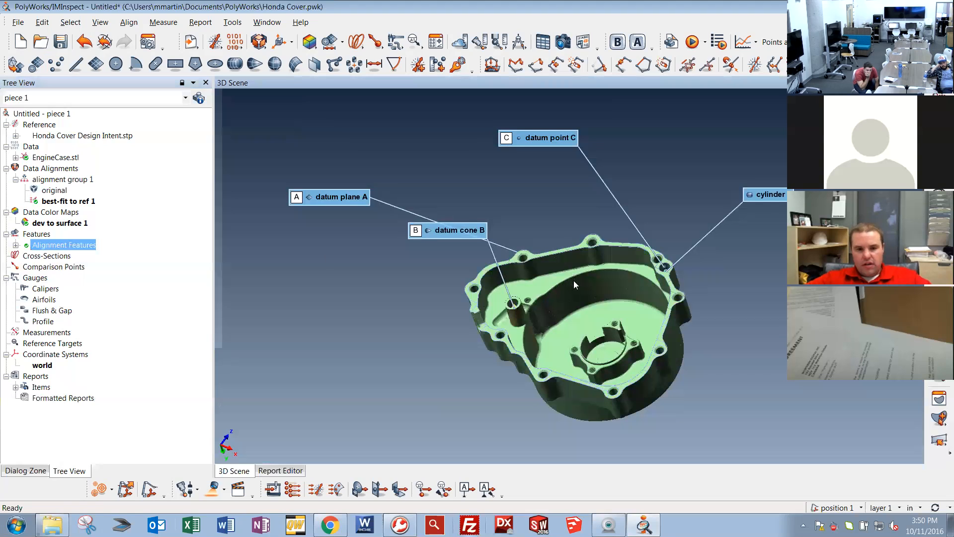
Create a datum reference frame from datum features A, B and C in that order.
click(309, 41)
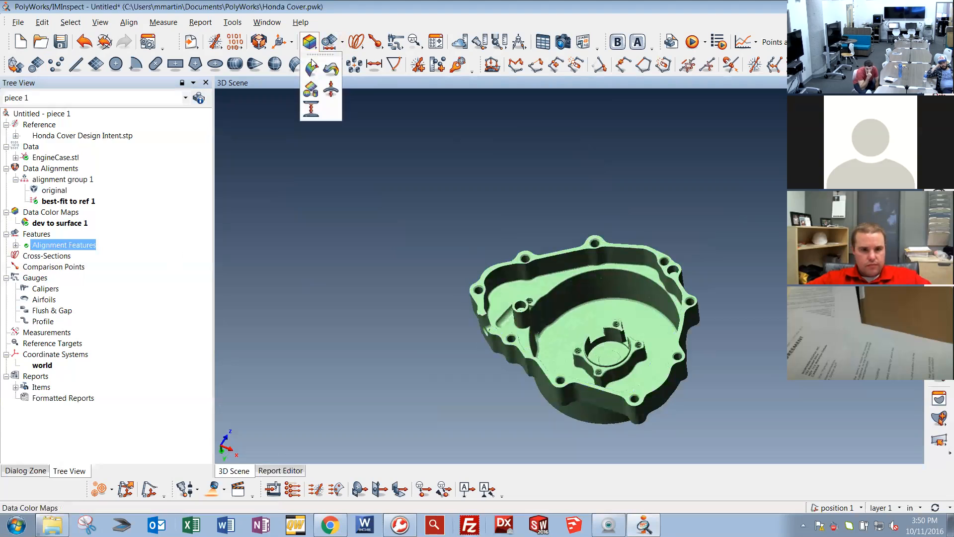
click(259, 41)
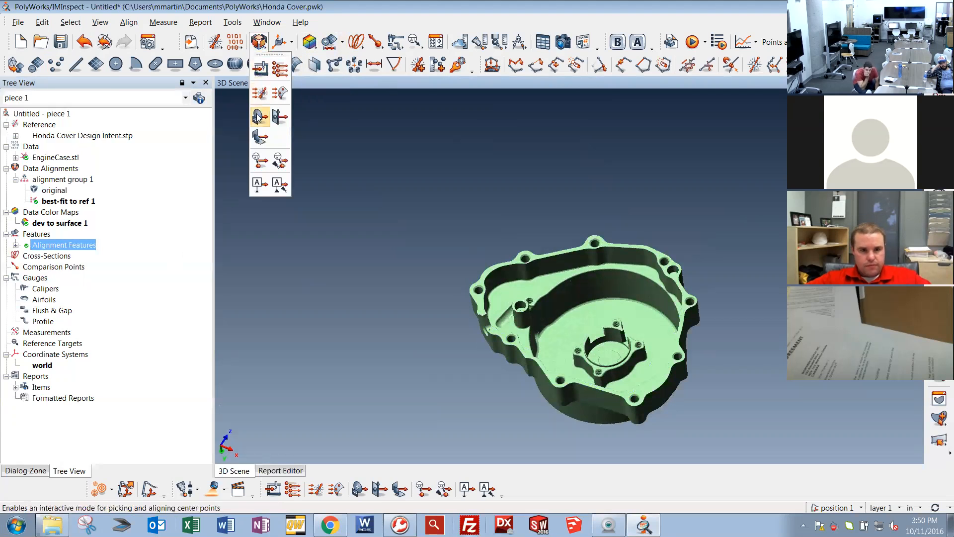
click(258, 185)
click(482, 312)
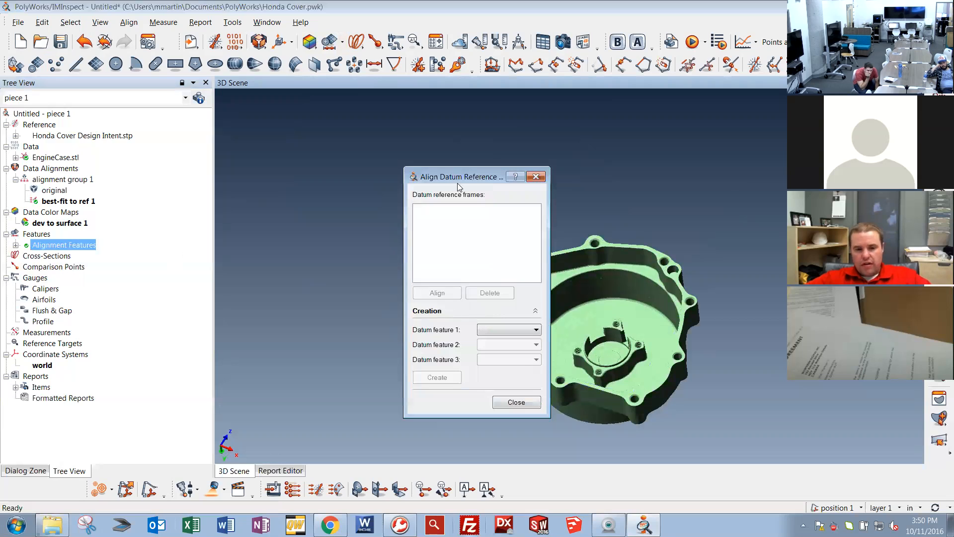
drag(468, 178, 174, 310)
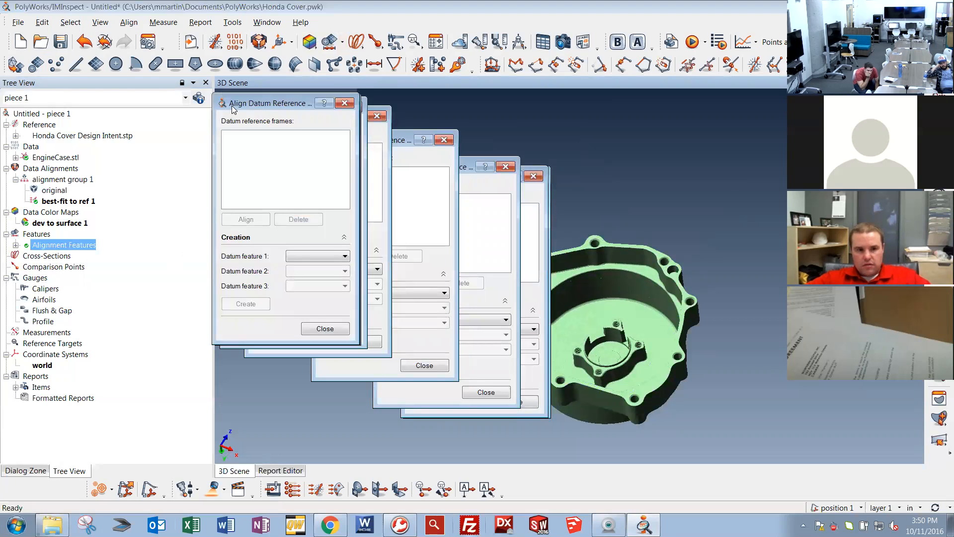
drag(232, 105, 243, 103)
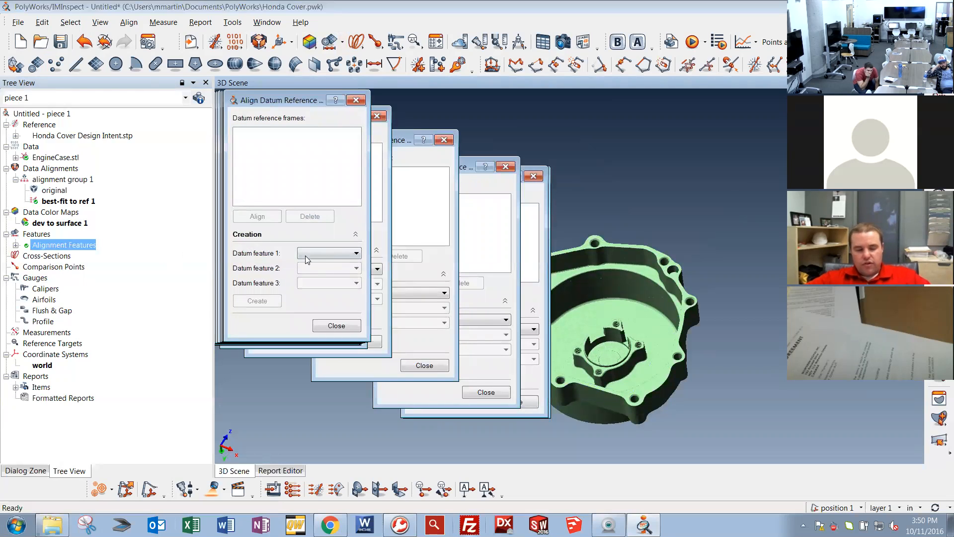
click(330, 253)
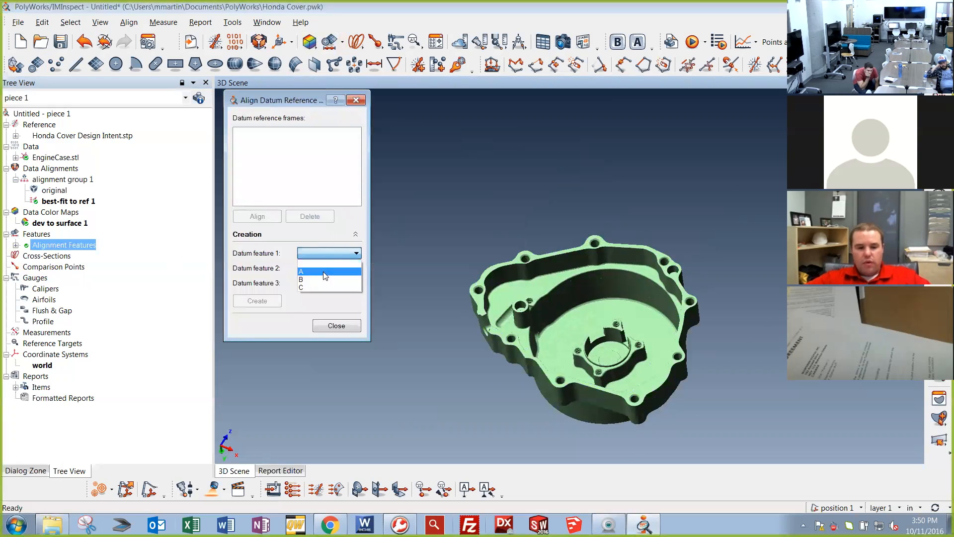
click(324, 272)
click(331, 265)
click(326, 285)
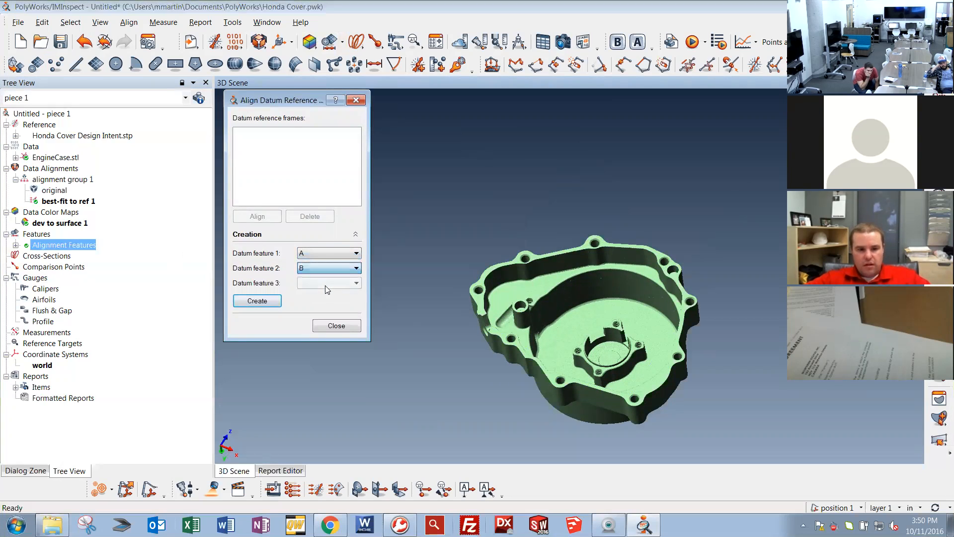
click(326, 283)
click(308, 301)
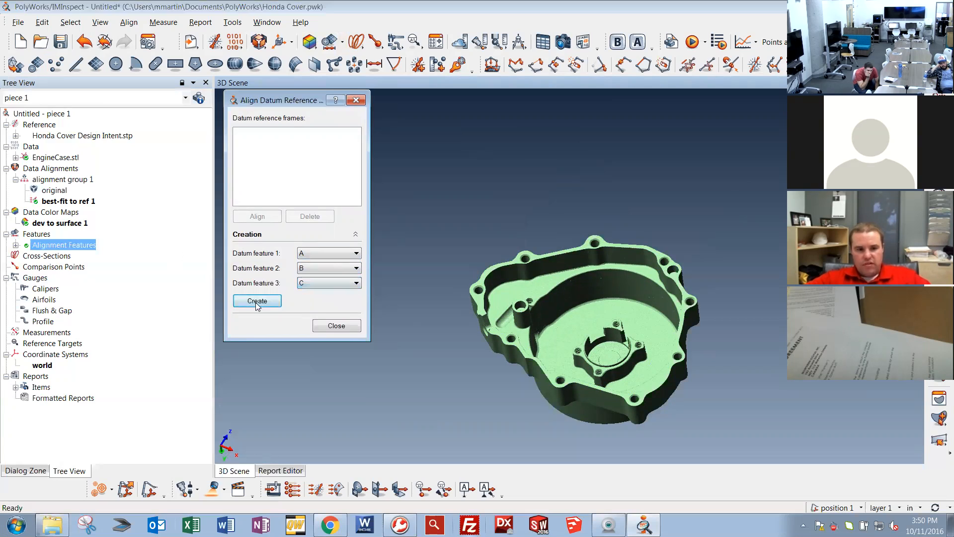
click(256, 300)
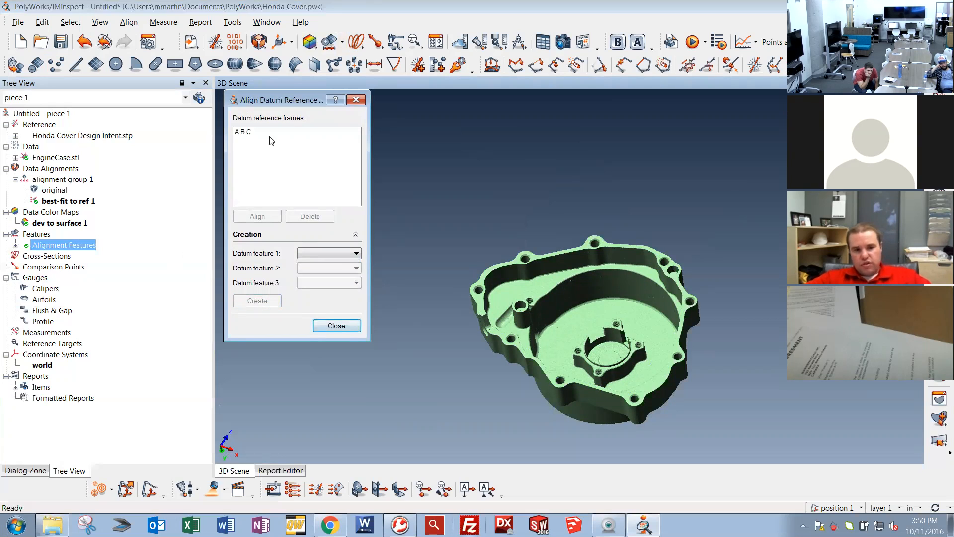
Align the scanned data to the A B C datum reference frame and close the alignment dialog.
click(240, 132)
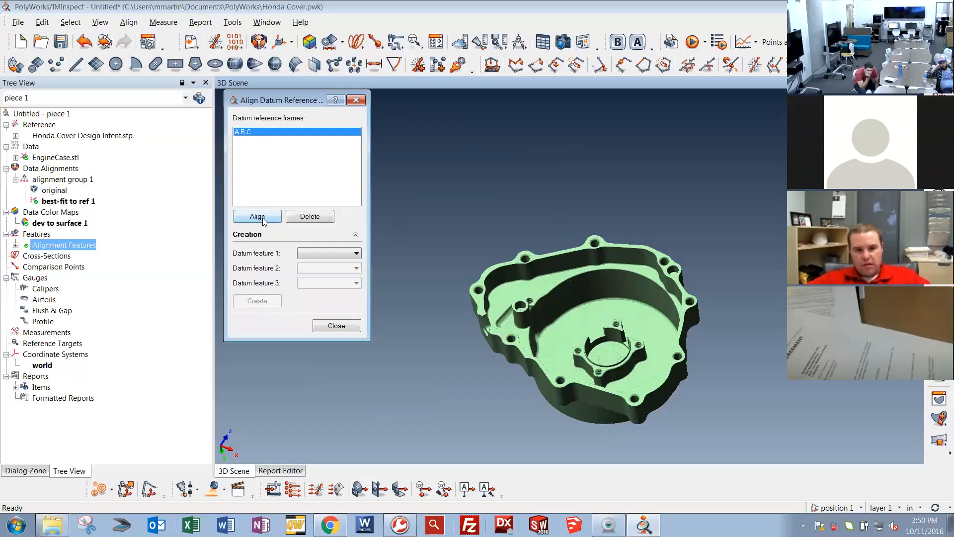
click(272, 220)
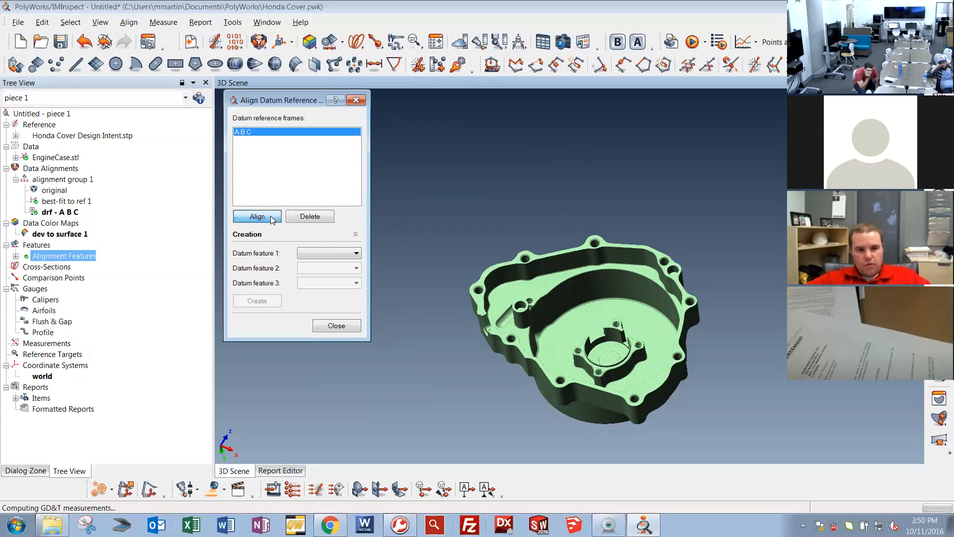
click(328, 326)
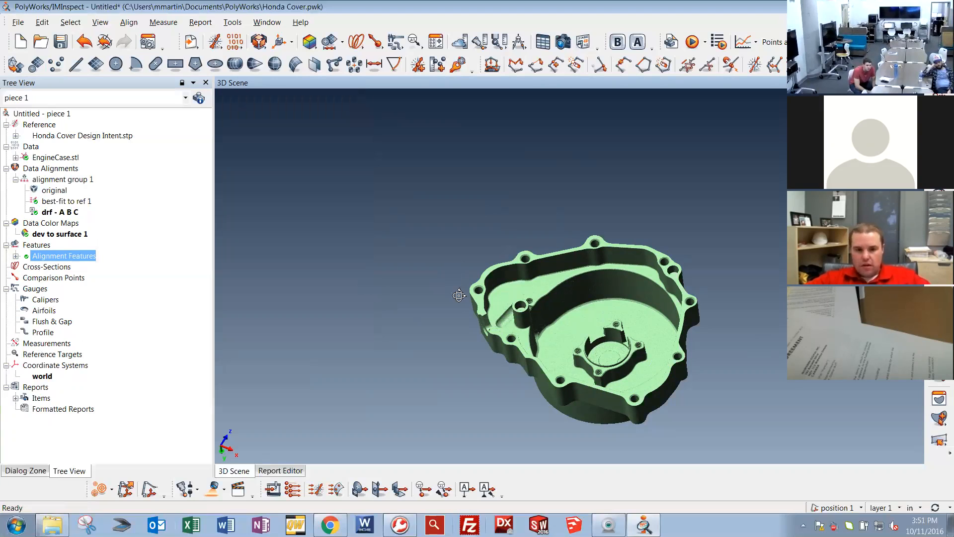
Activate the best-fit to ref 1 alignment and update the dev to surface 1 color map.
click(63, 202)
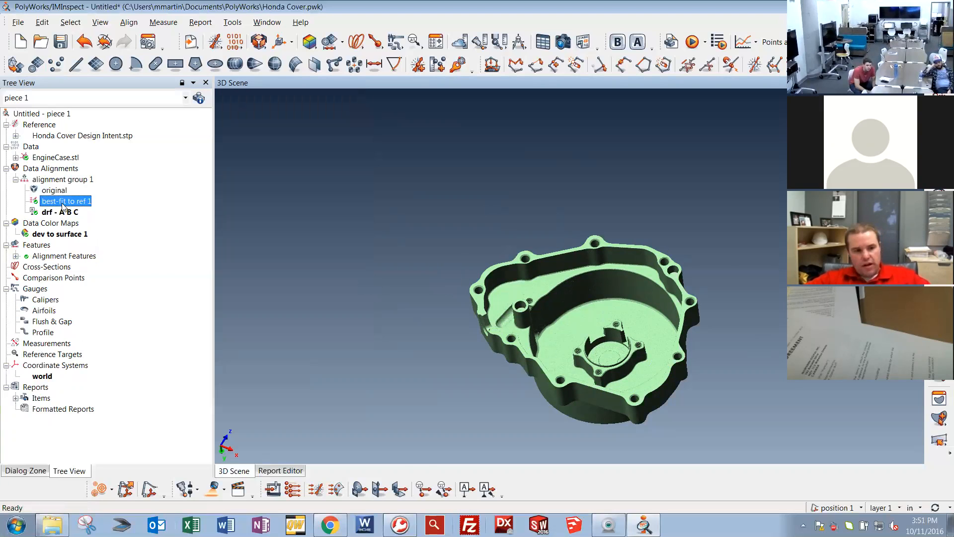
right_click(72, 203)
click(49, 202)
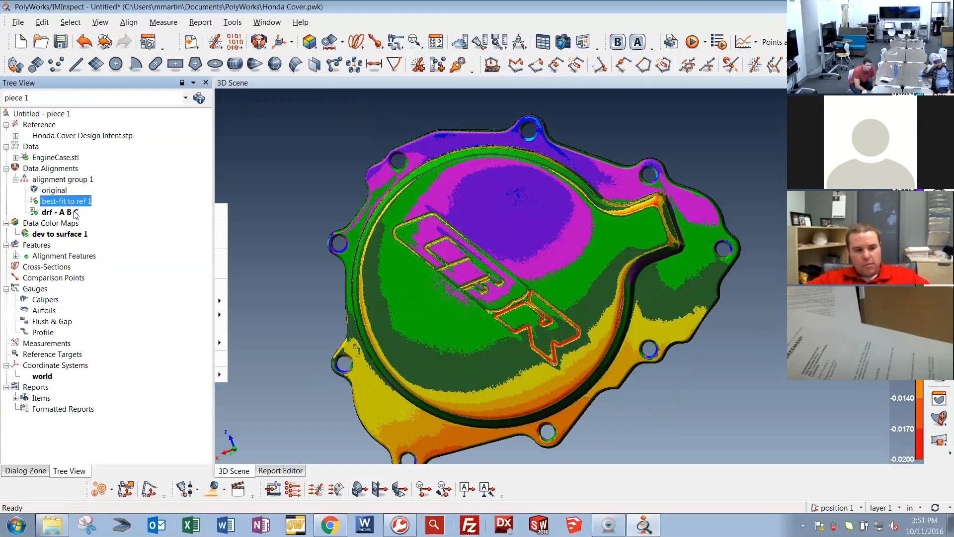
right_click(73, 203)
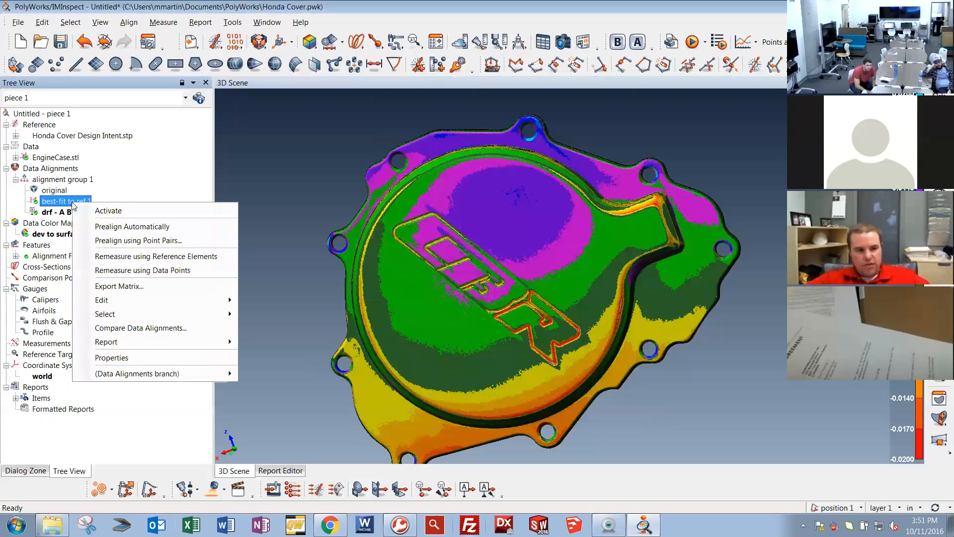
click(115, 211)
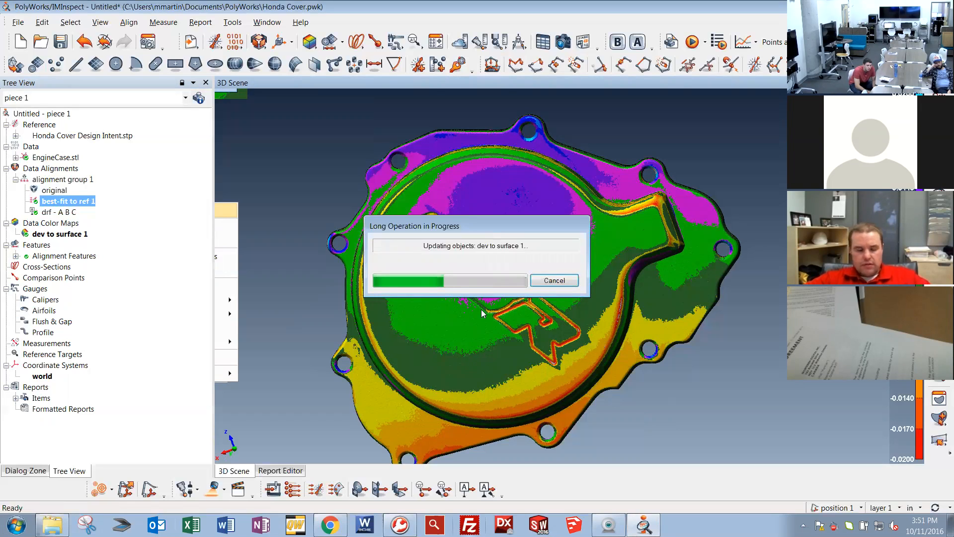
Make drf - A B C the active data alignment again.
click(60, 211)
right_click(67, 212)
click(104, 225)
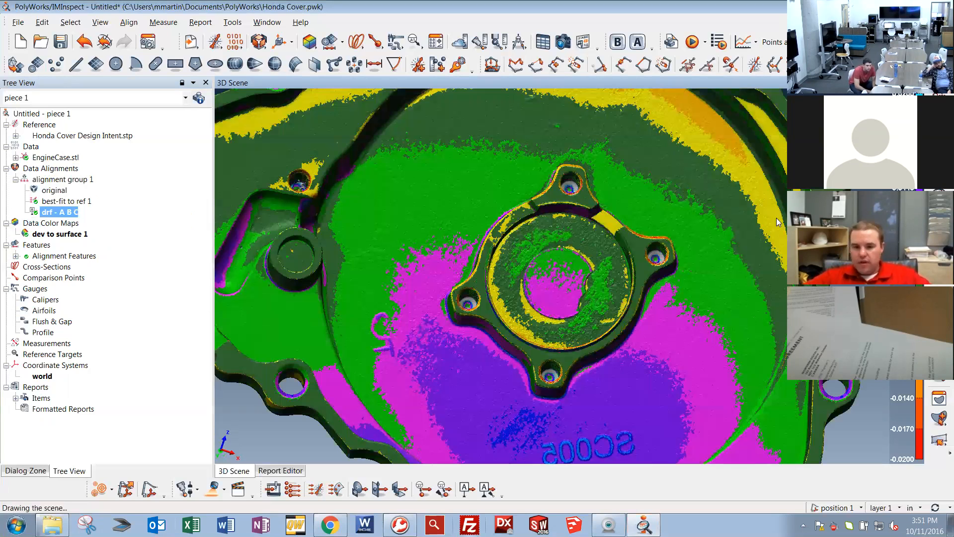
Hide the color map and the scanned engine case and display the Honda Cover Design Intent CAD model.
middle_click(32, 148)
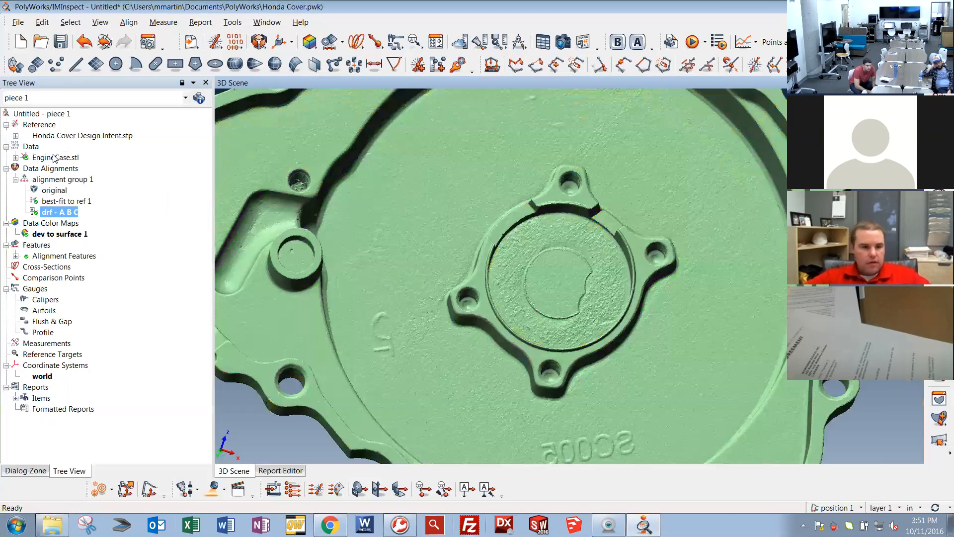
middle_click(117, 136)
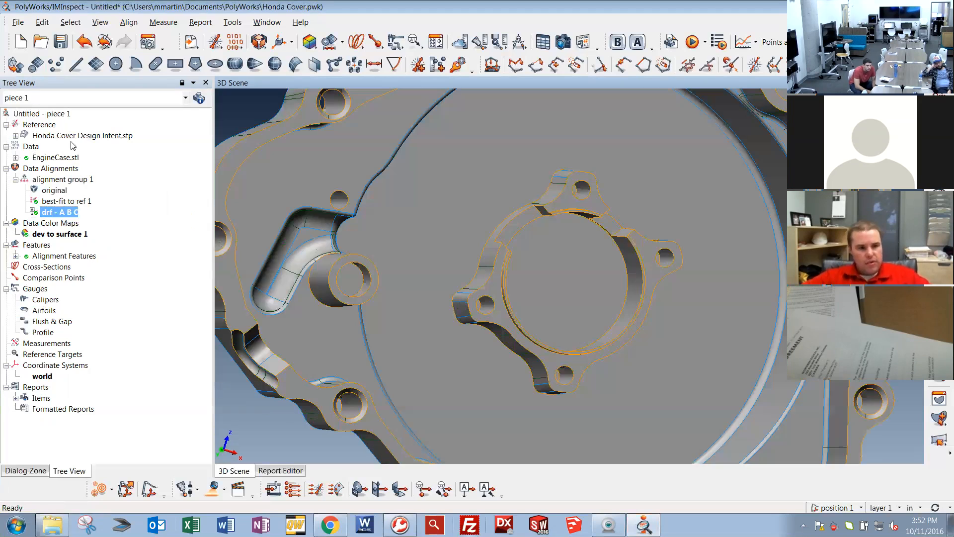
middle_click(61, 157)
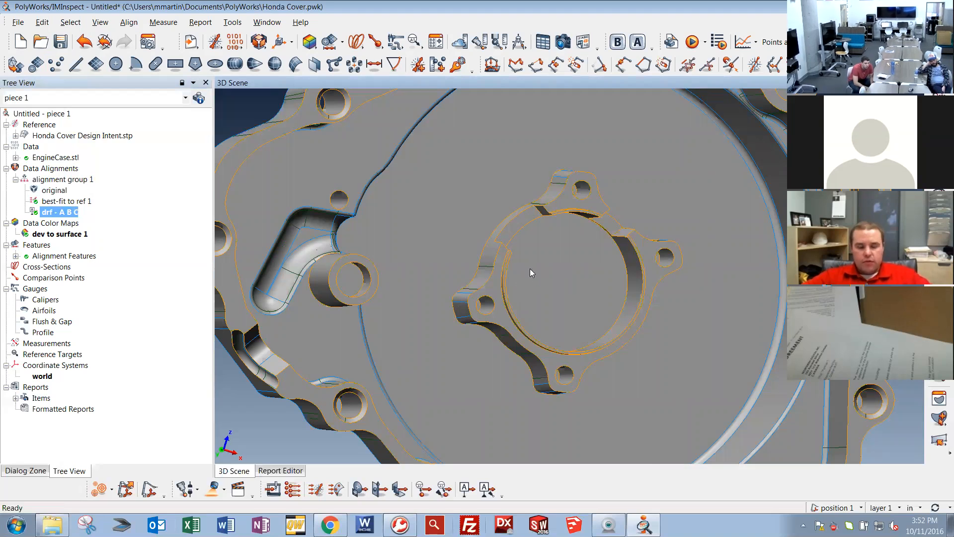
middle_drag(530, 269, 486, 265)
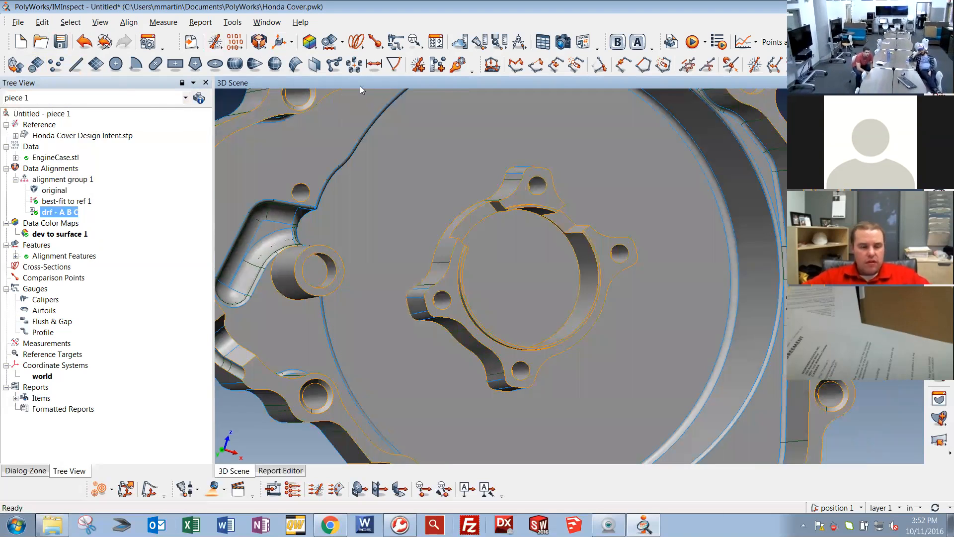
Create cylinder features on the four small holes around the central boss by picking their single surfaces on the CAD model.
click(235, 65)
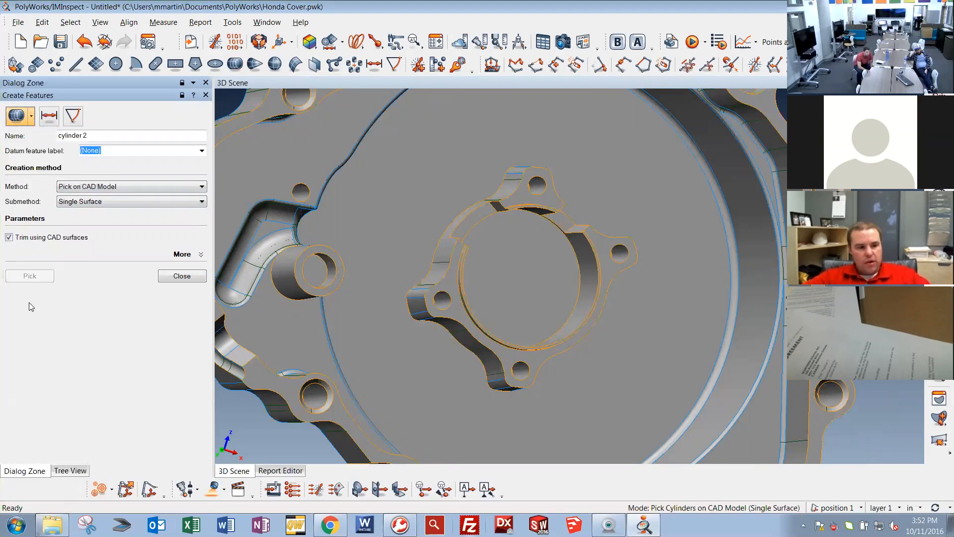
click(542, 187)
click(523, 373)
click(440, 302)
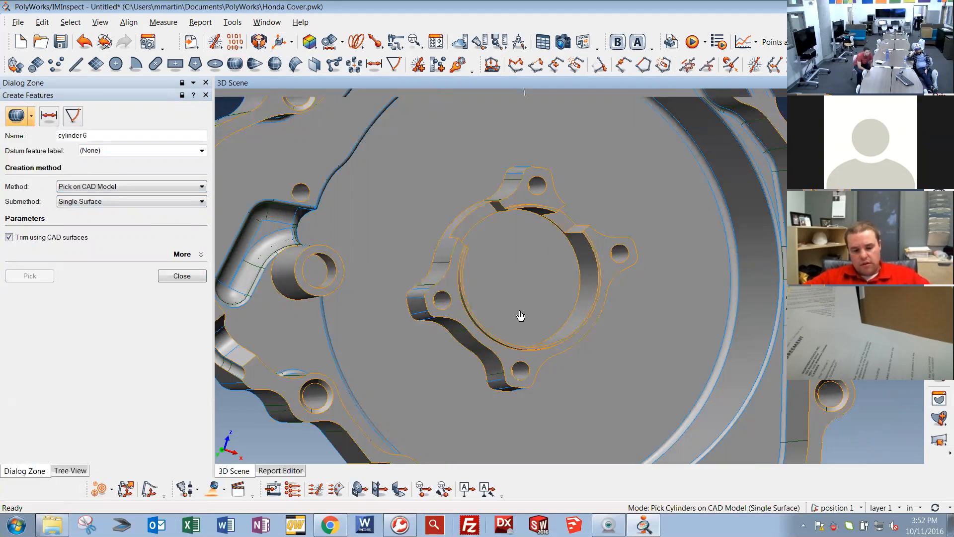
key(space)
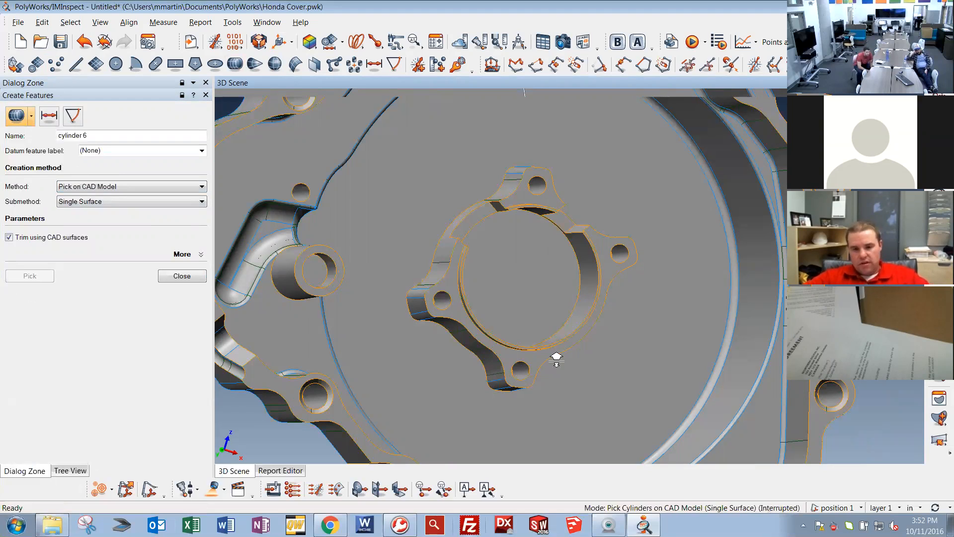
scroll(536, 303, down, 3)
drag(536, 302, 522, 311)
click(171, 278)
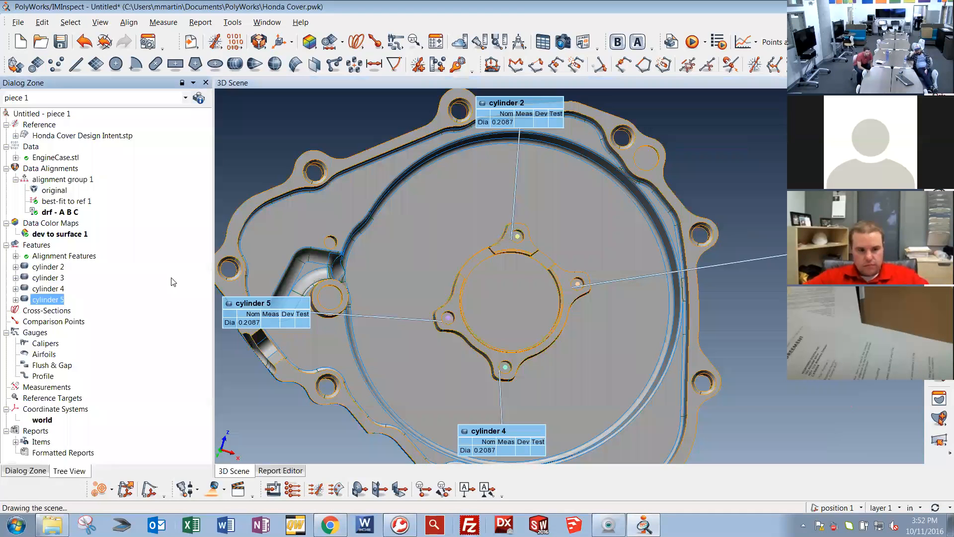
Group cylinders 2 to 5 into a pattern feature with datum feature label D and select it in the object tree.
click(45, 268)
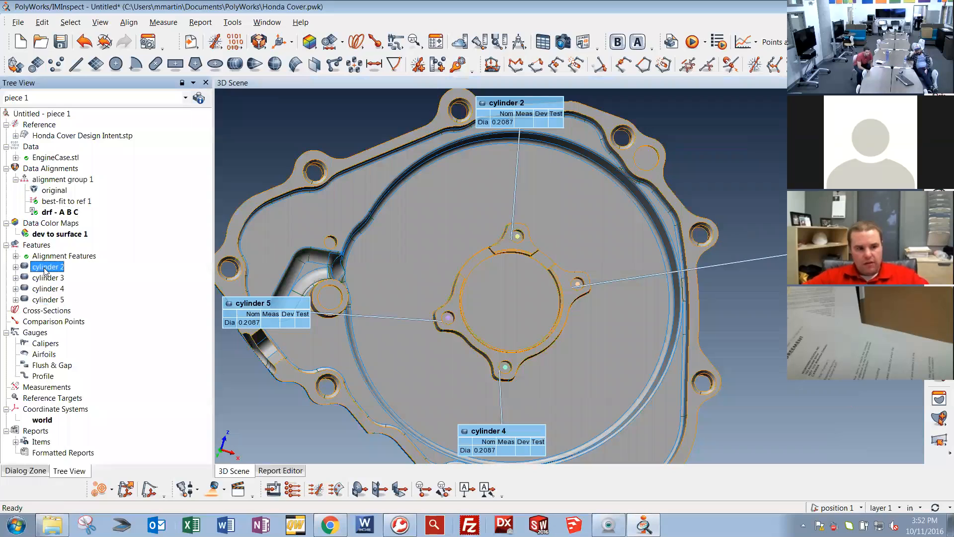
shift+click(58, 300)
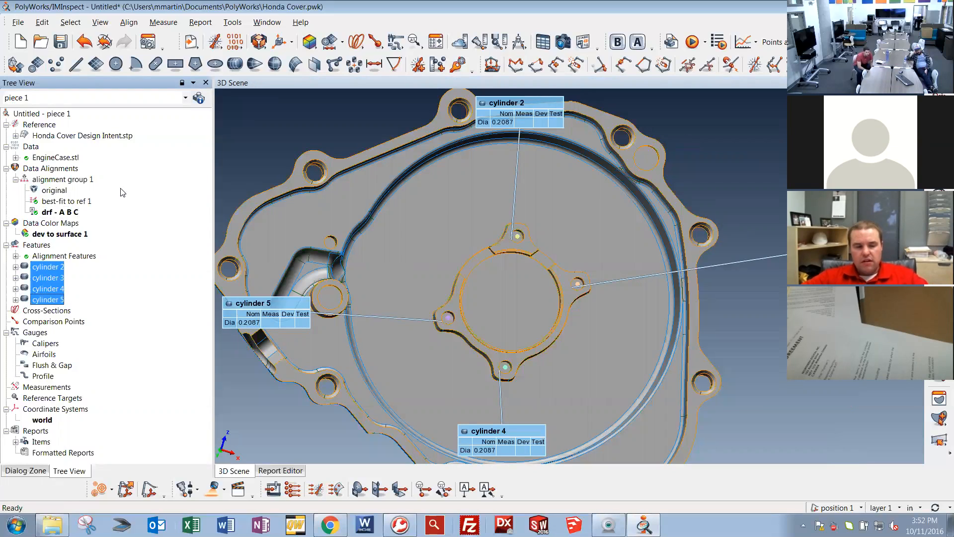
click(354, 69)
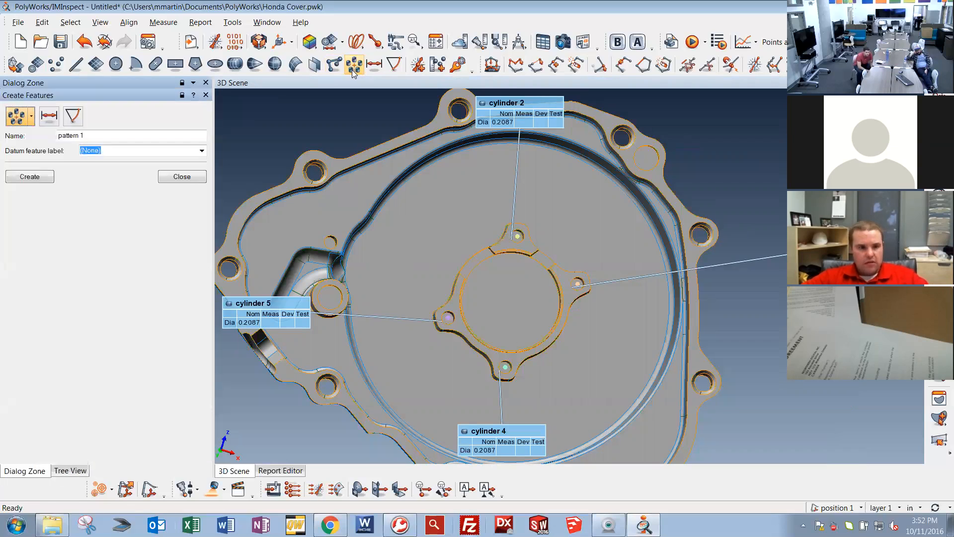
click(203, 178)
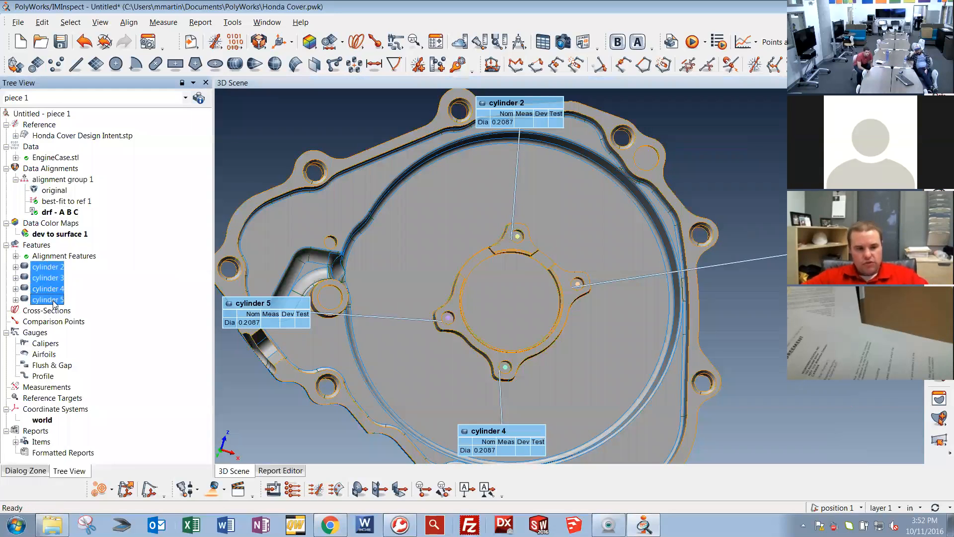
click(353, 66)
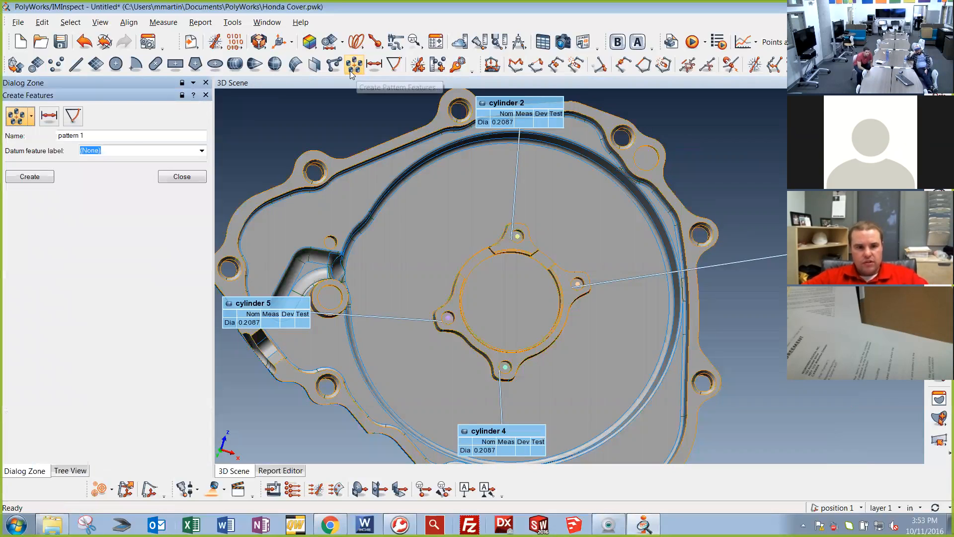
click(202, 151)
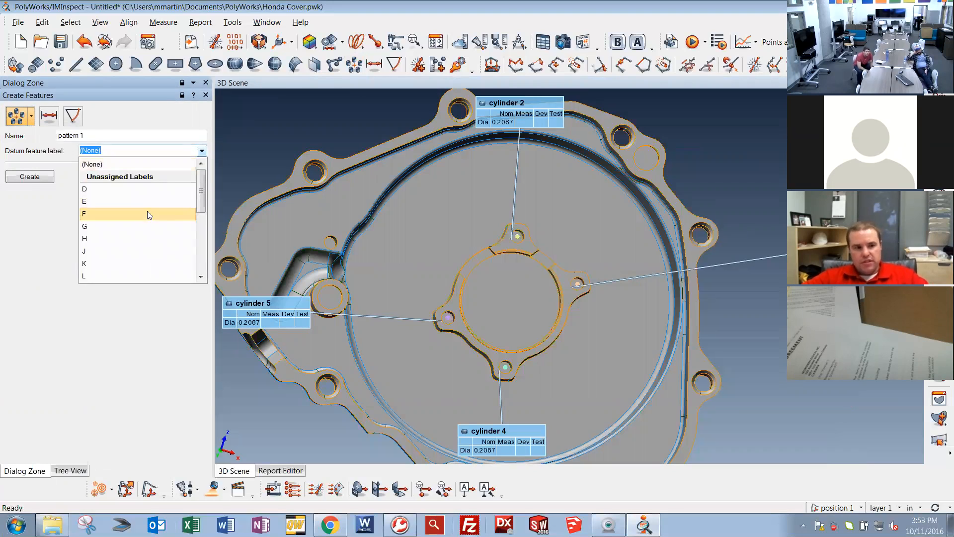
click(138, 190)
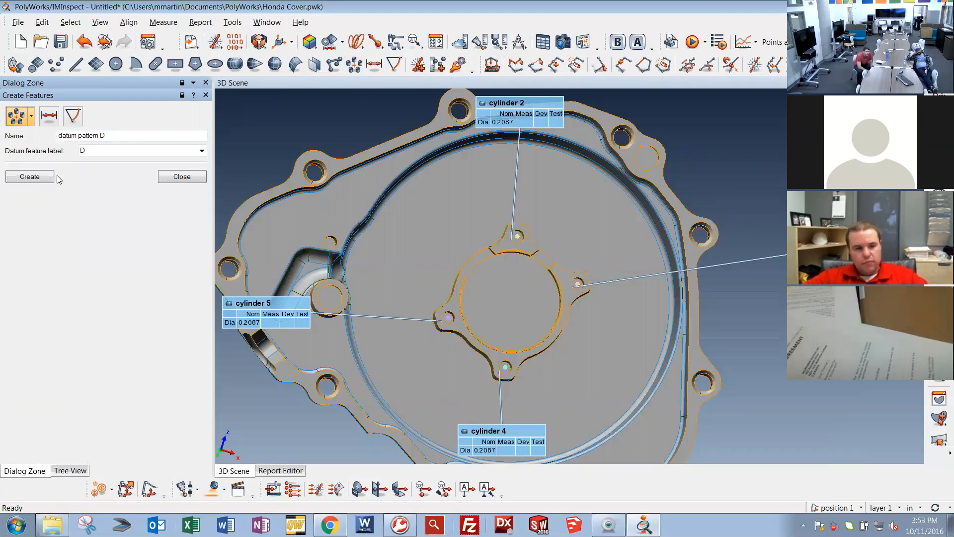
click(30, 178)
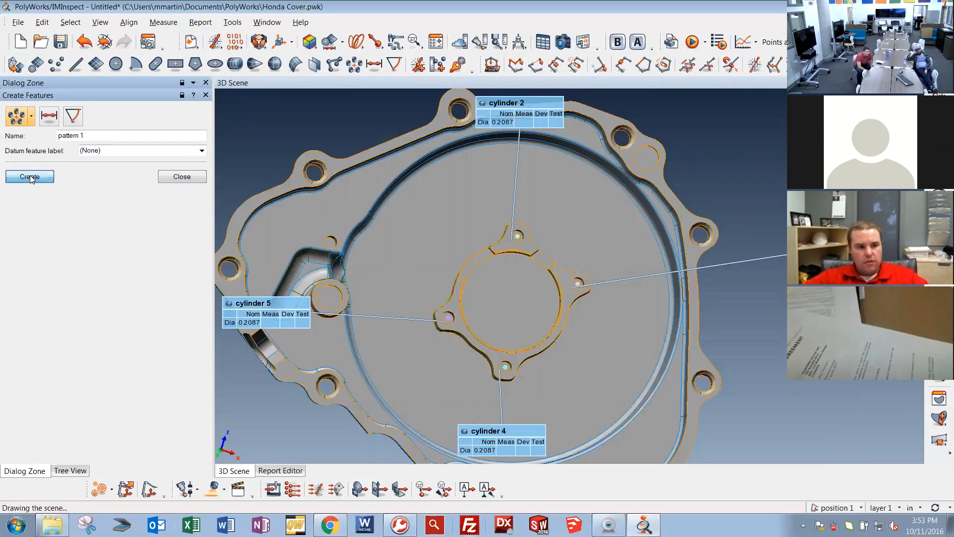
click(200, 177)
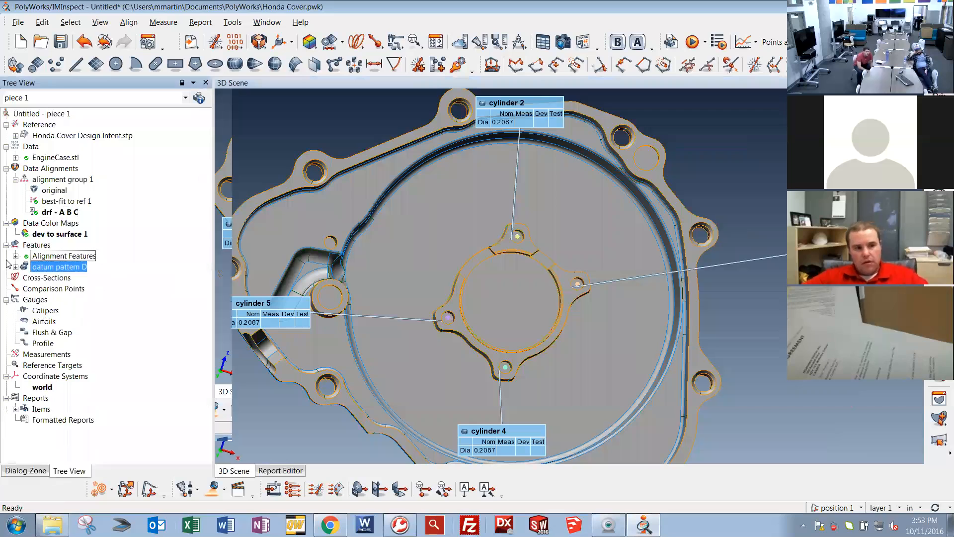
click(43, 268)
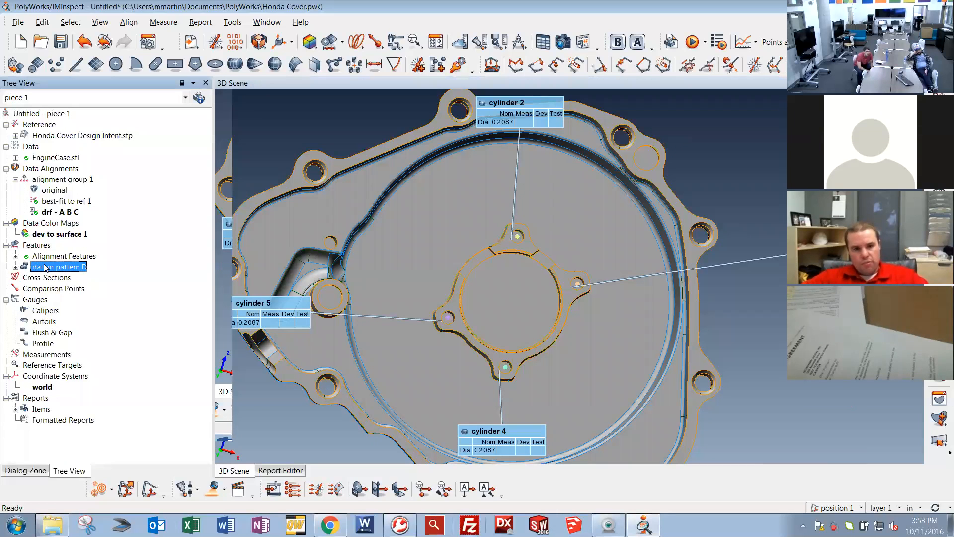
Expand datum pattern D, display the scanned engine case instead of the CAD model and hide cylinders 2 to 5.
click(16, 267)
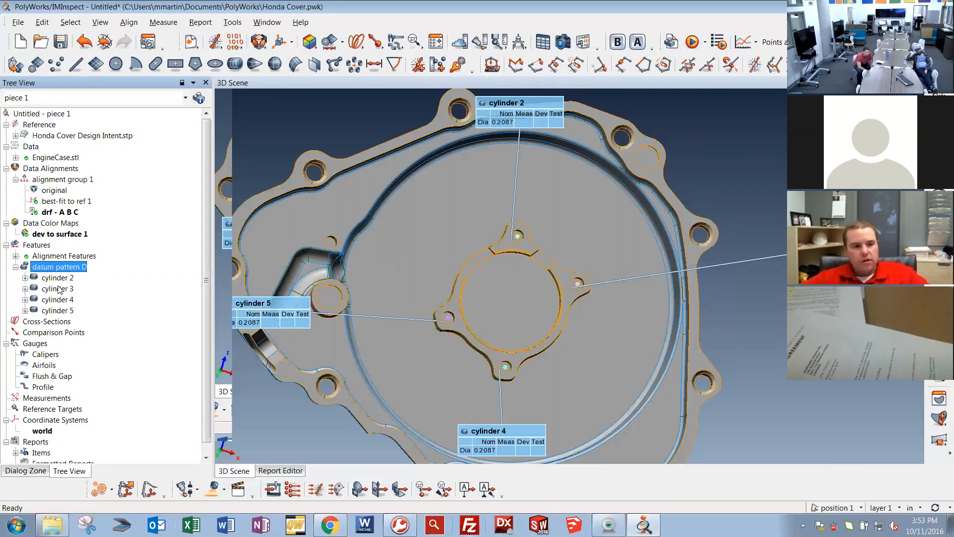
click(58, 278)
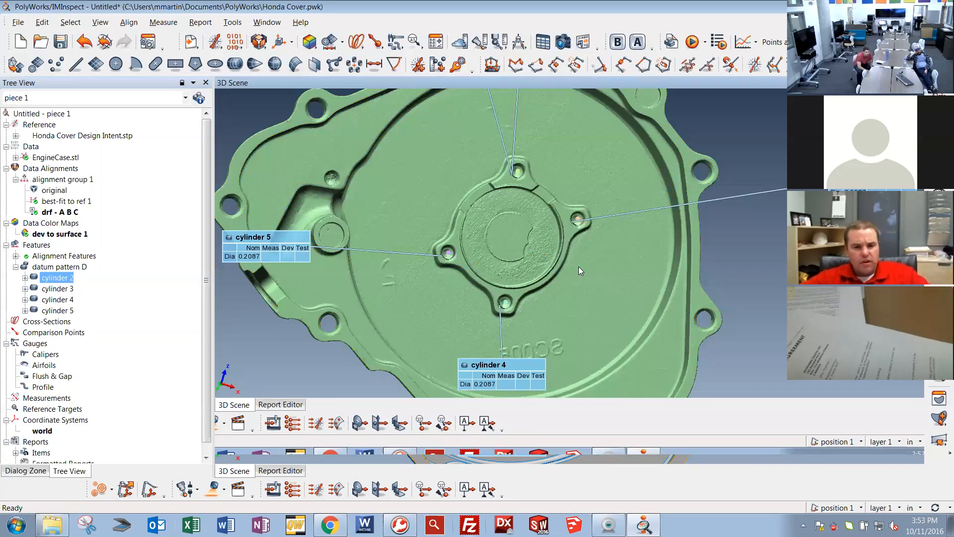
double_click(58, 277)
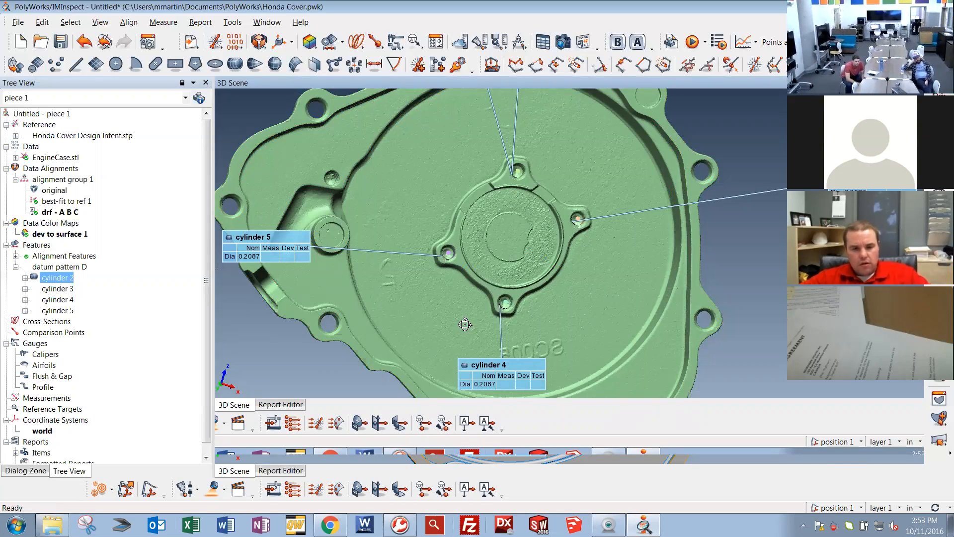
middle_click(73, 278)
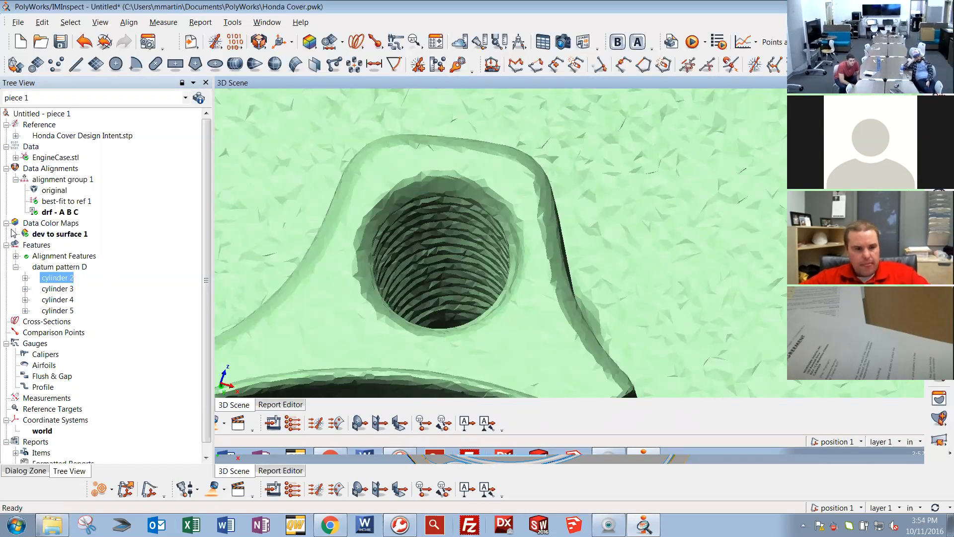
middle_click(73, 279)
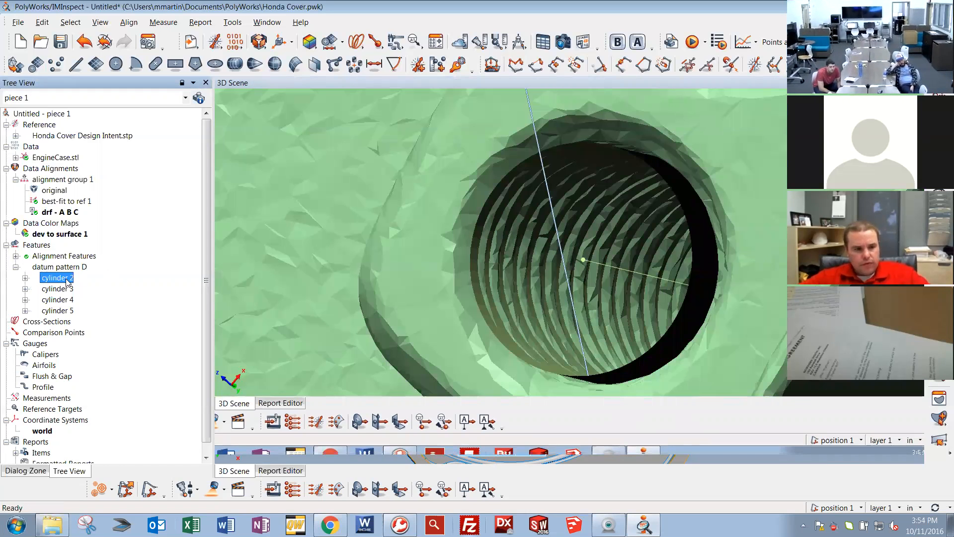
Extract the measured cylinder 2 from the scan data and examine its nominal and measured components in the threaded hole.
right_click(68, 279)
click(102, 46)
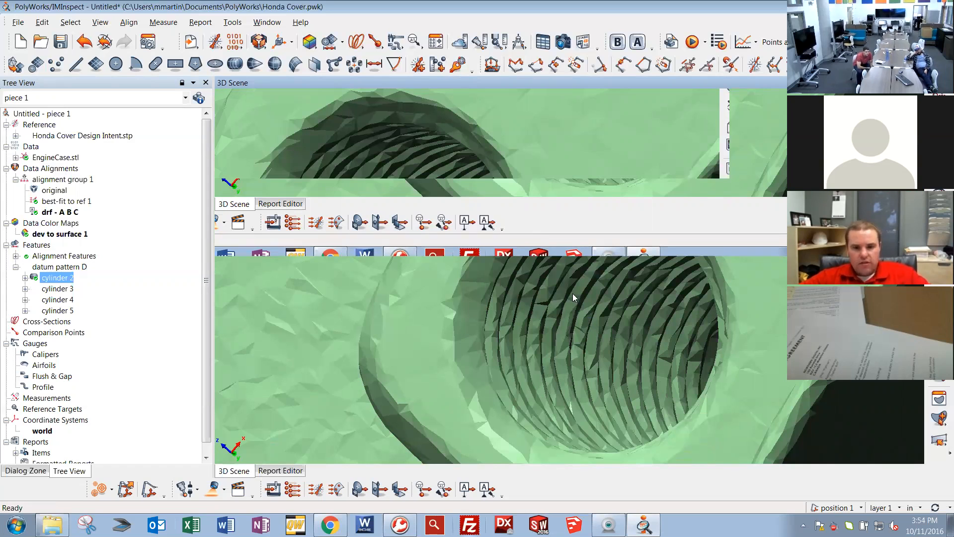
click(25, 278)
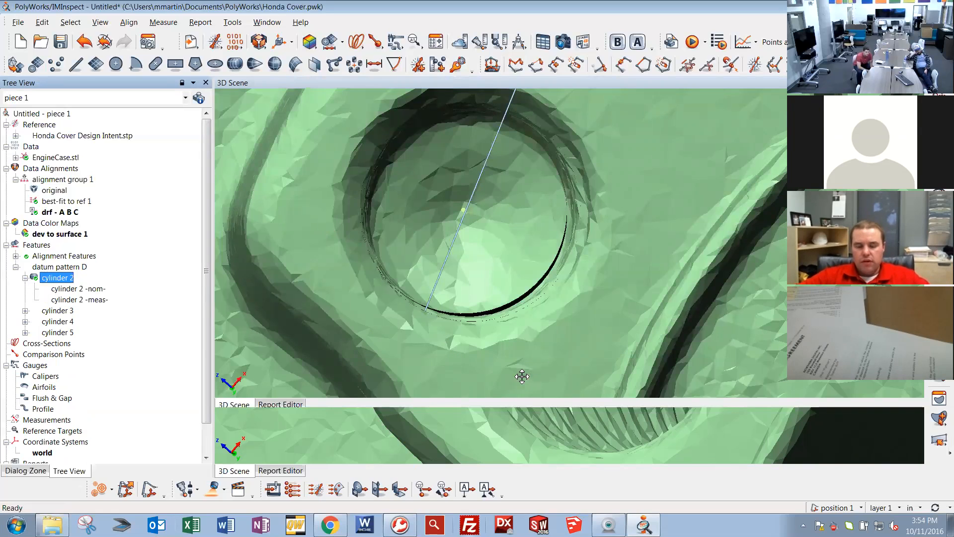
middle_drag(520, 378, 614, 321)
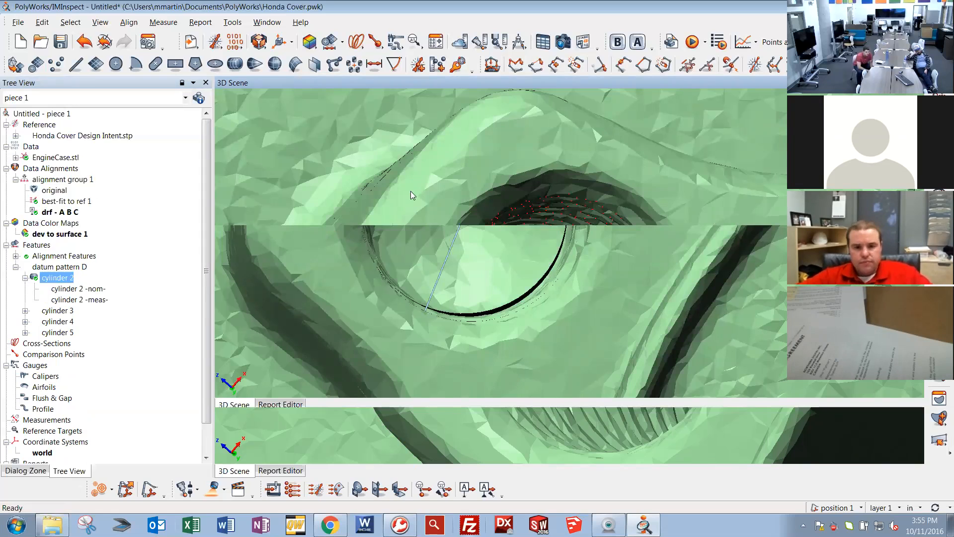
click(25, 278)
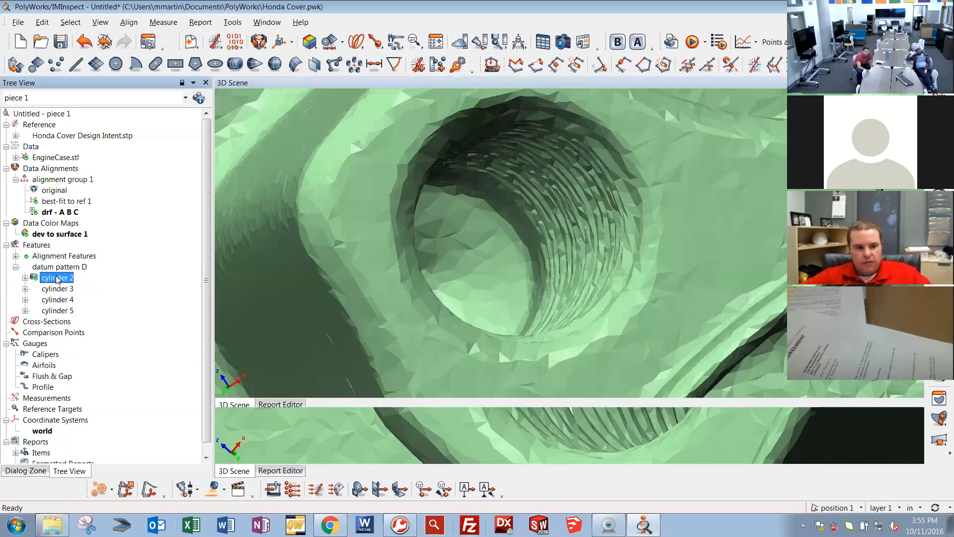
Set the measurement fit type of cylinder 2 to Min and apply the change.
double_click(57, 278)
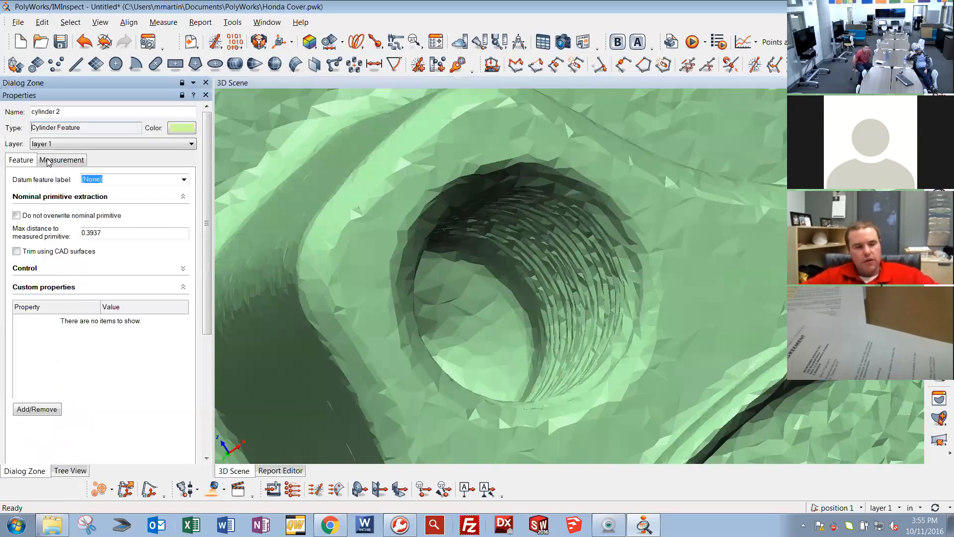
click(69, 164)
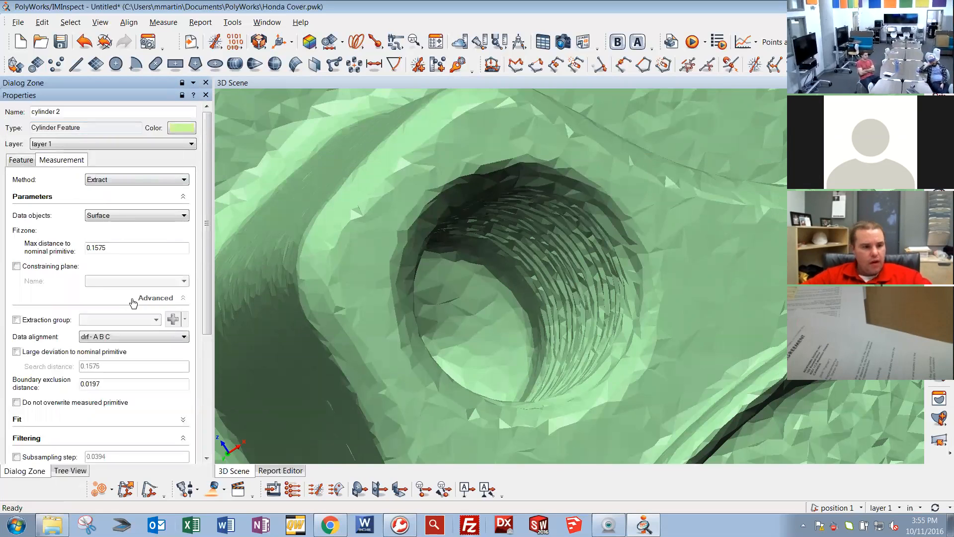
drag(206, 213, 212, 318)
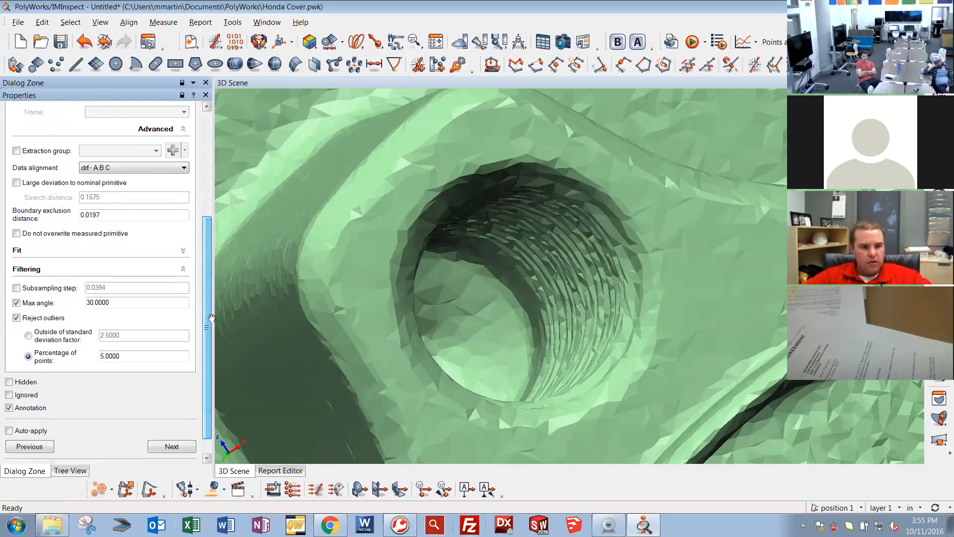
drag(206, 240, 208, 183)
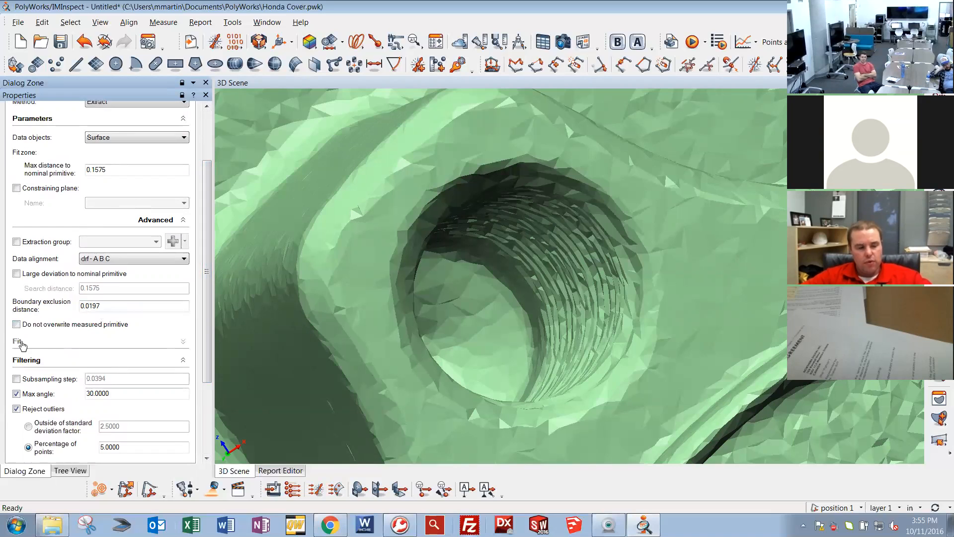
click(183, 344)
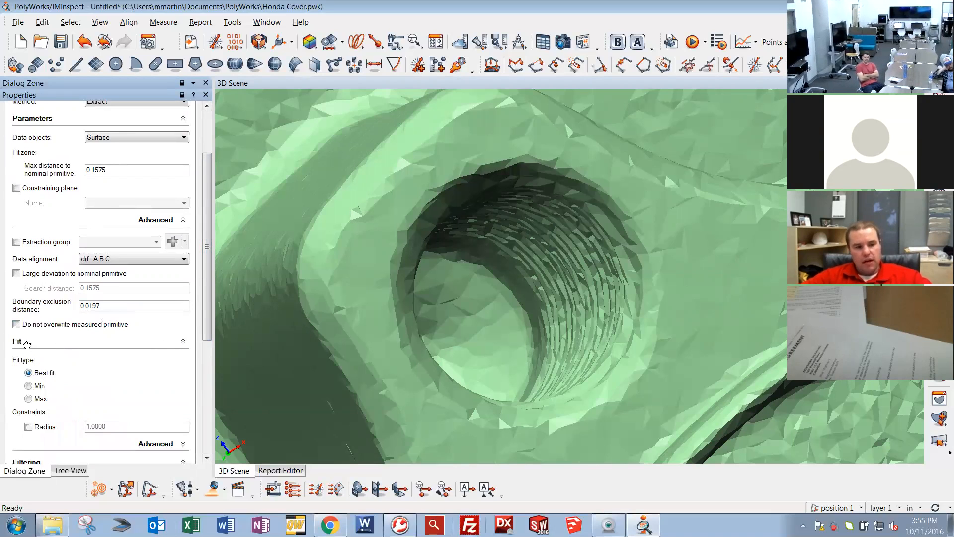
drag(204, 293, 203, 350)
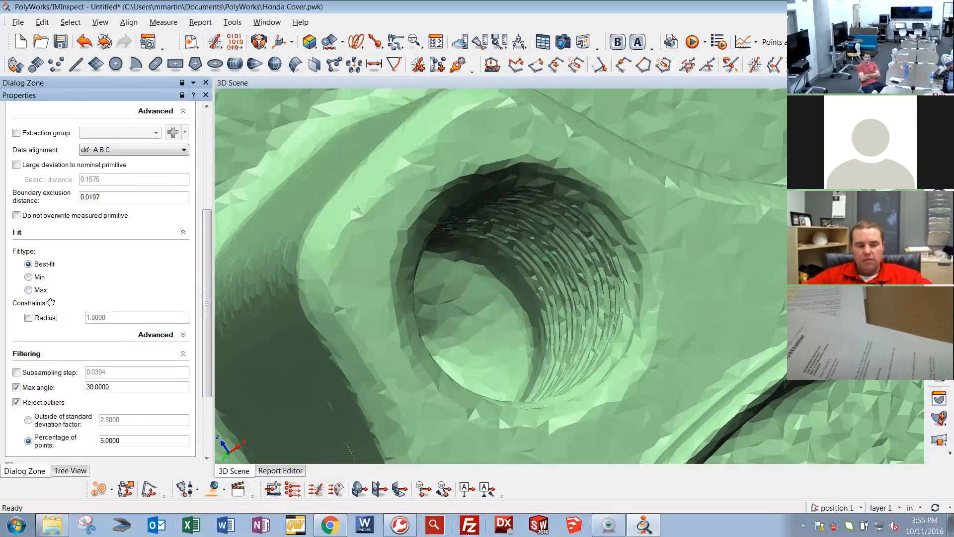
click(29, 279)
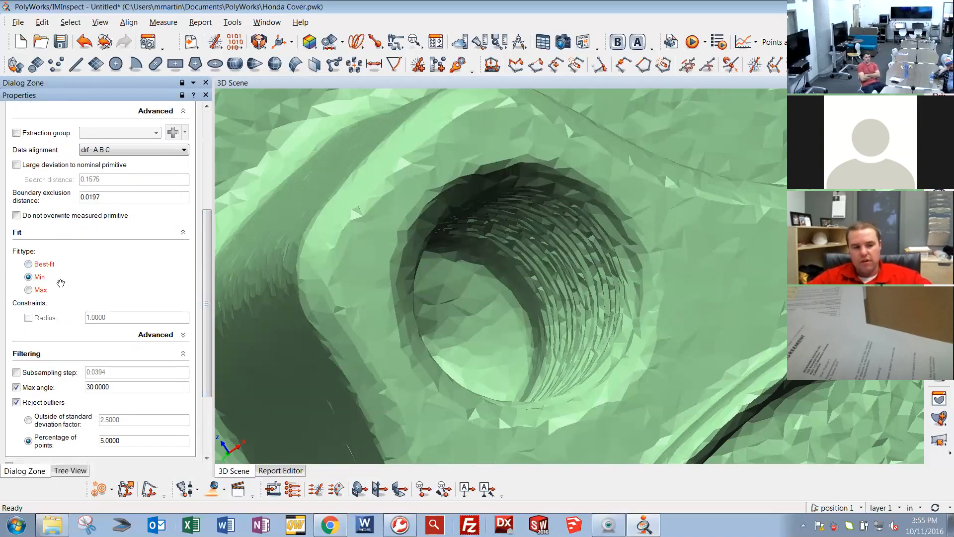
scroll(211, 313, down, 3)
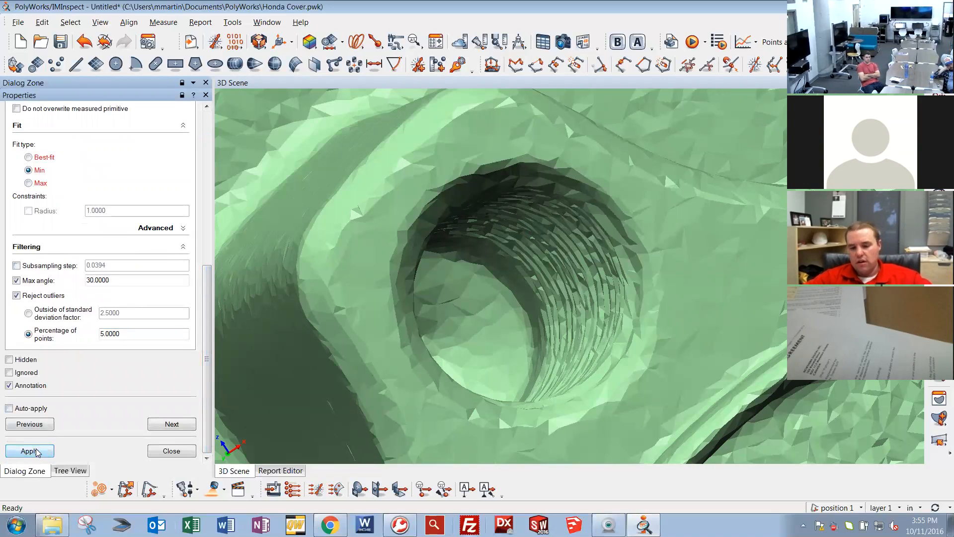
click(30, 451)
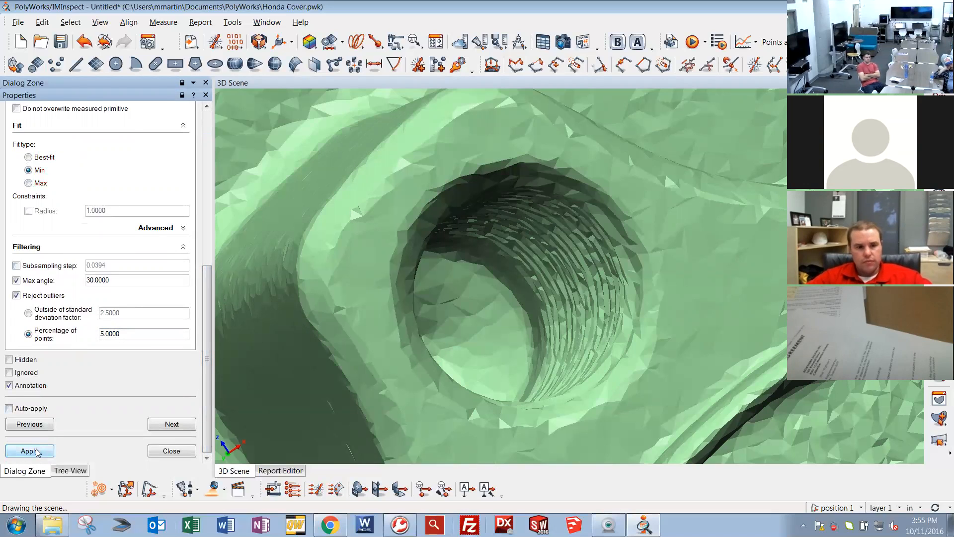
click(172, 451)
Expand cylinder 2 in the object tree and select its nominal primitive.
click(59, 277)
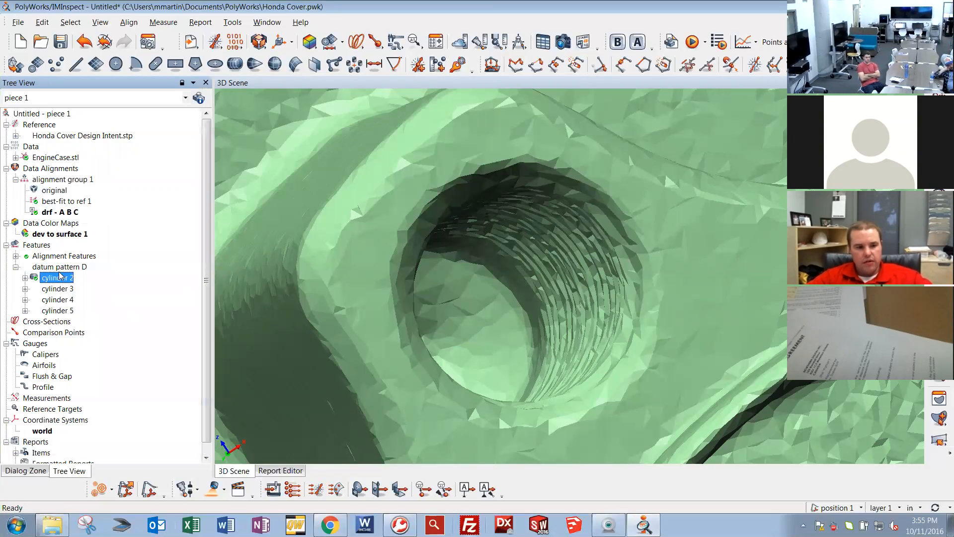
click(25, 278)
click(78, 288)
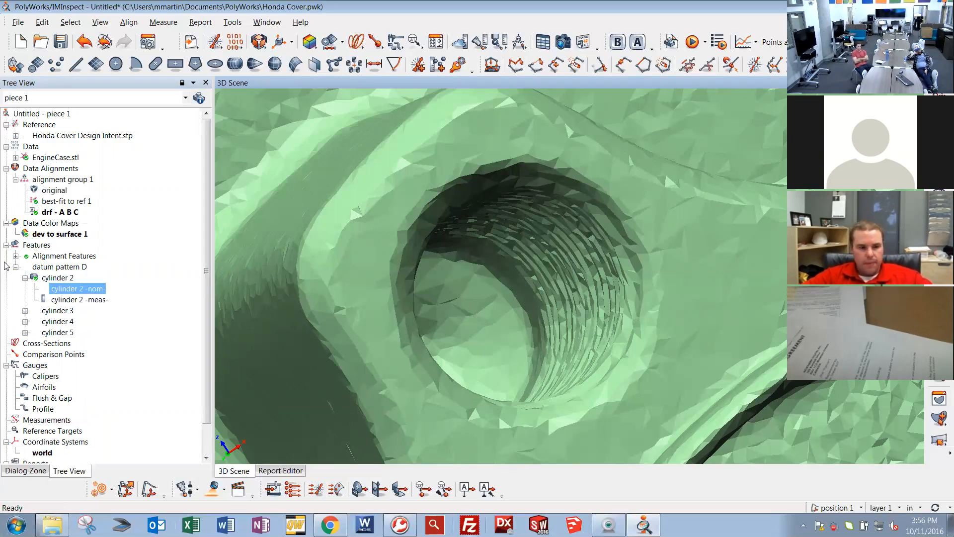
Set the measurement method of cylinders 3, 4 and 5 in datum pattern D to Extract.
click(26, 279)
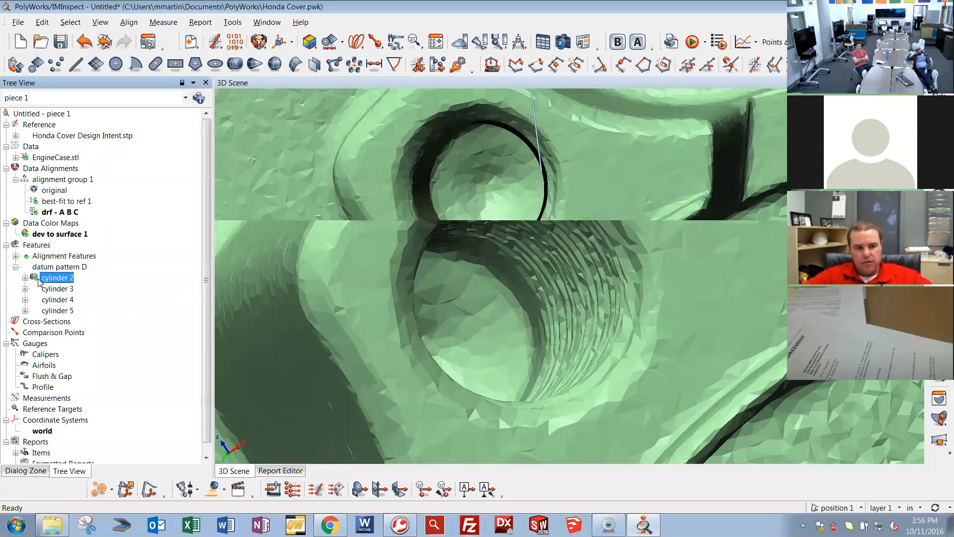
click(63, 292)
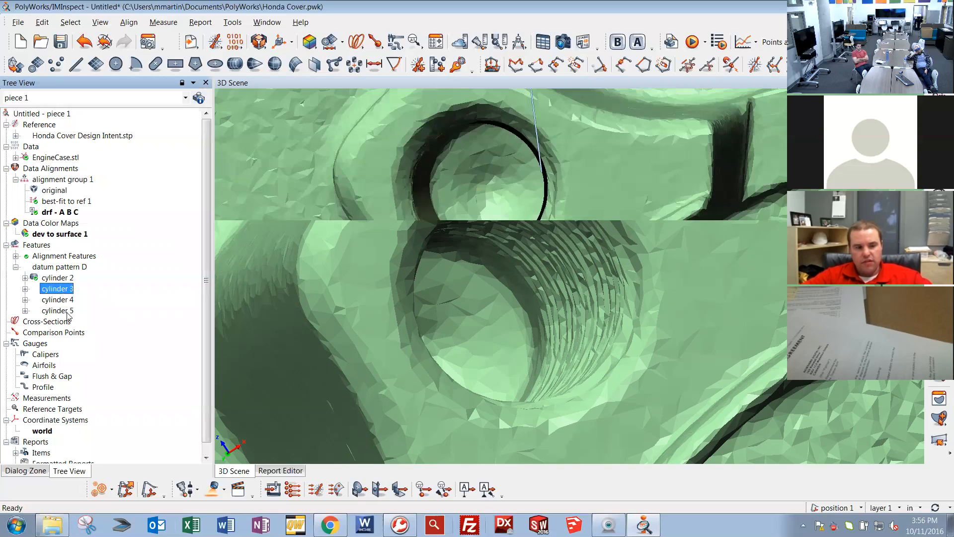
shift+click(61, 311)
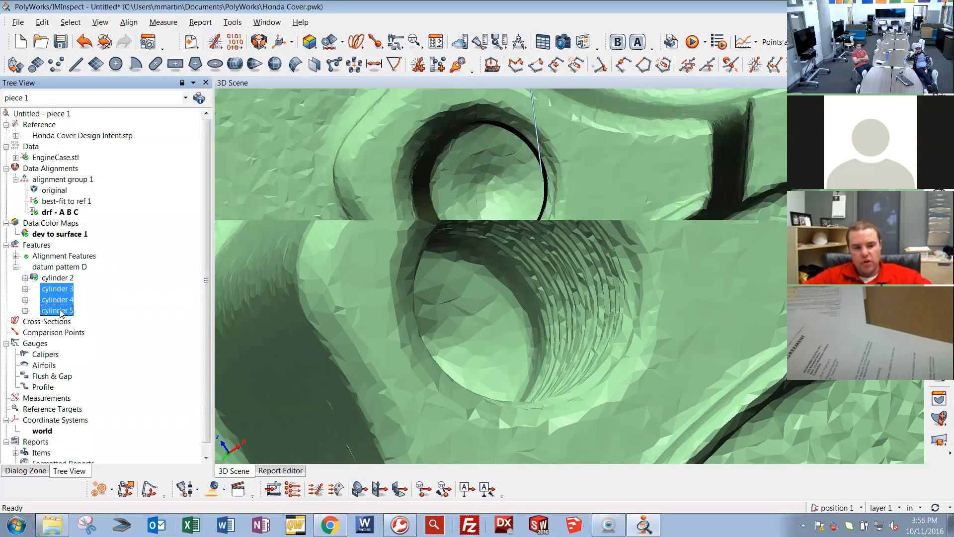
right_click(62, 313)
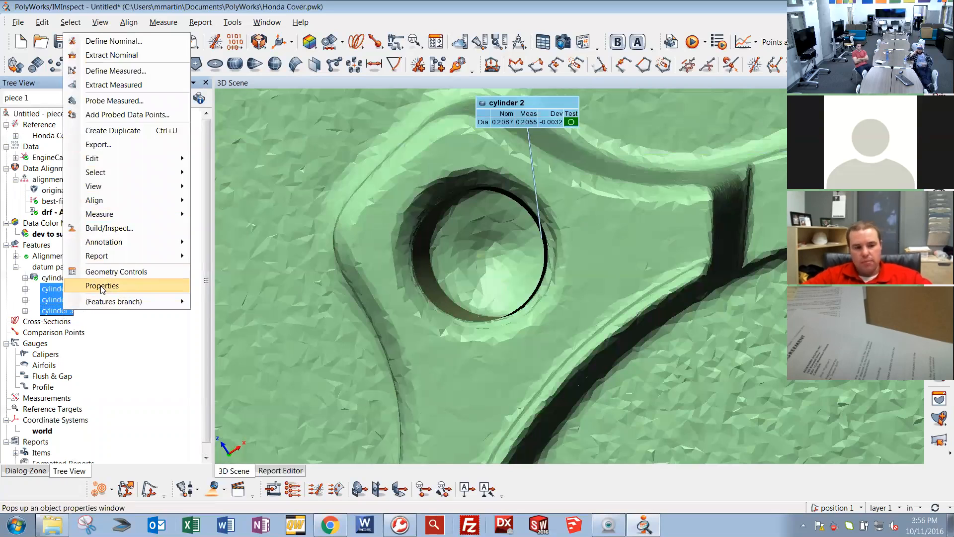
click(113, 286)
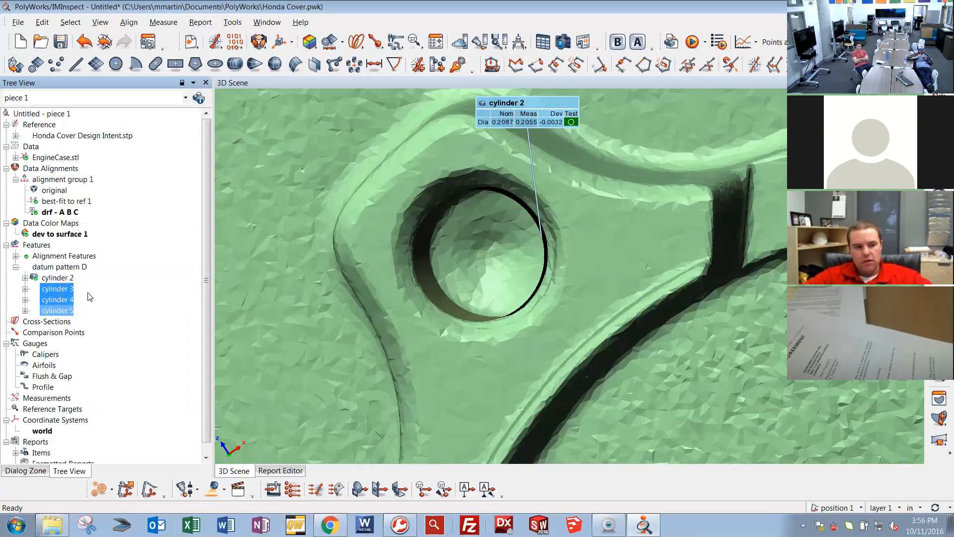
click(55, 161)
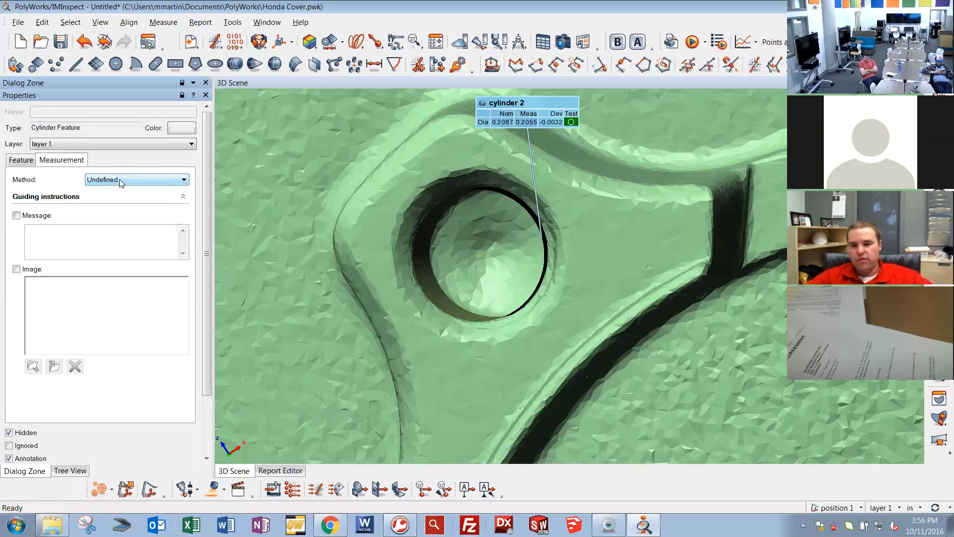
scroll(668, 340, down, 8)
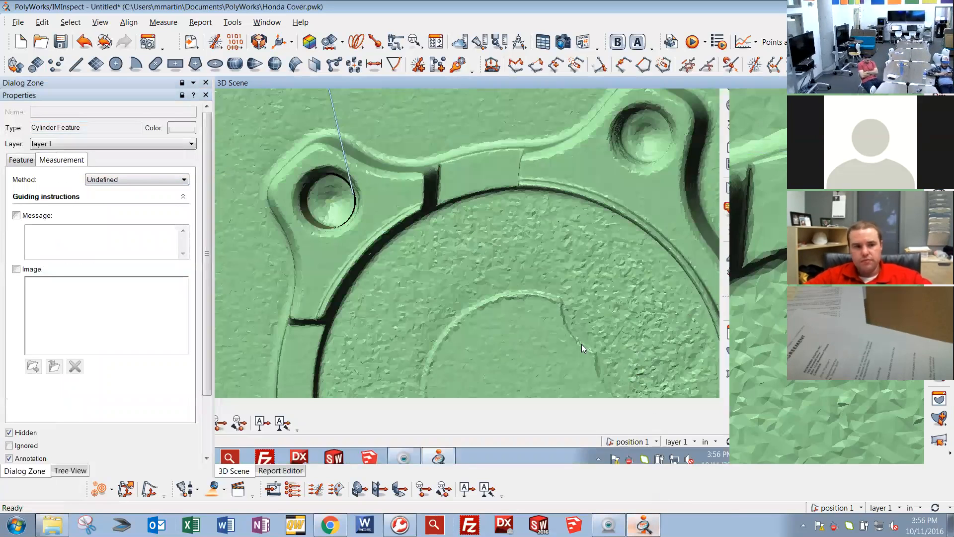
click(103, 180)
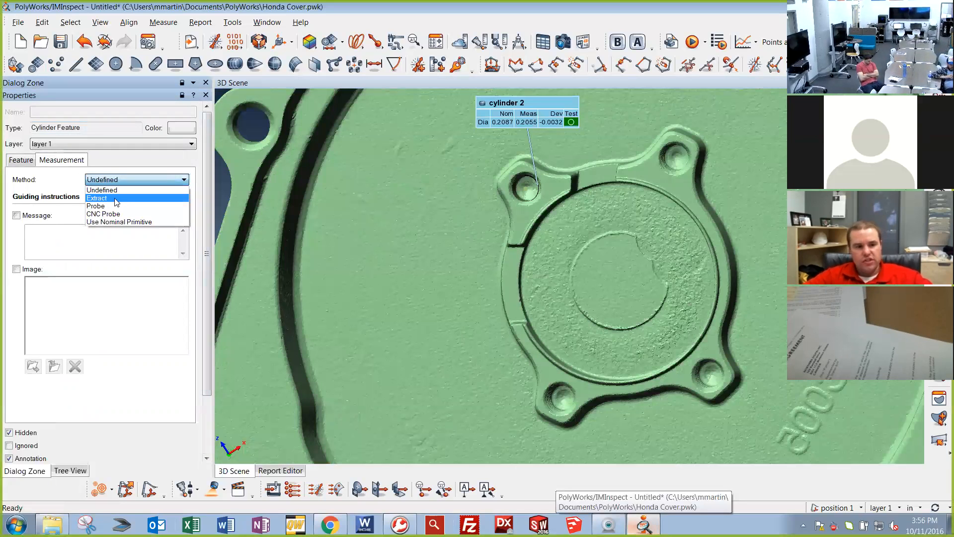
click(101, 198)
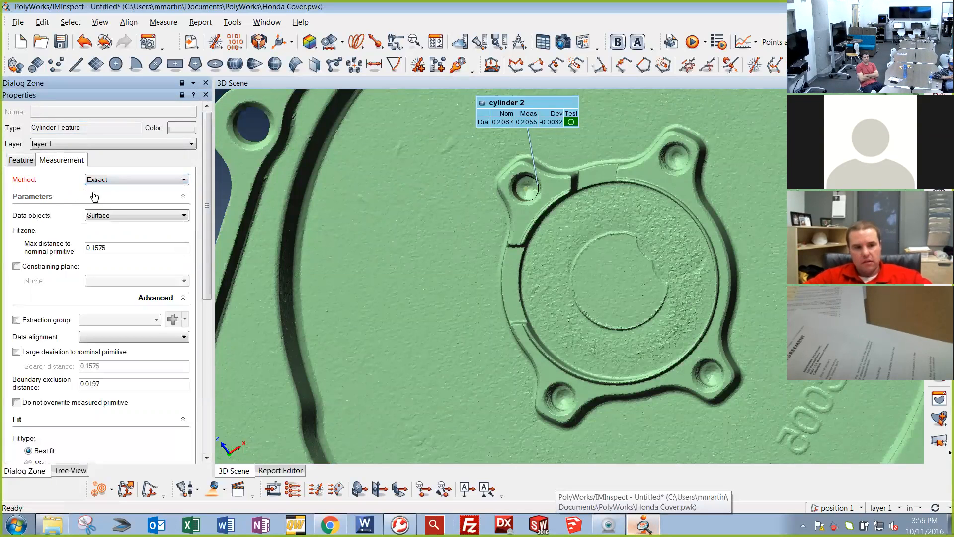
Set the fit type of the three selected cylinders to Min.
drag(205, 268, 210, 371)
click(27, 269)
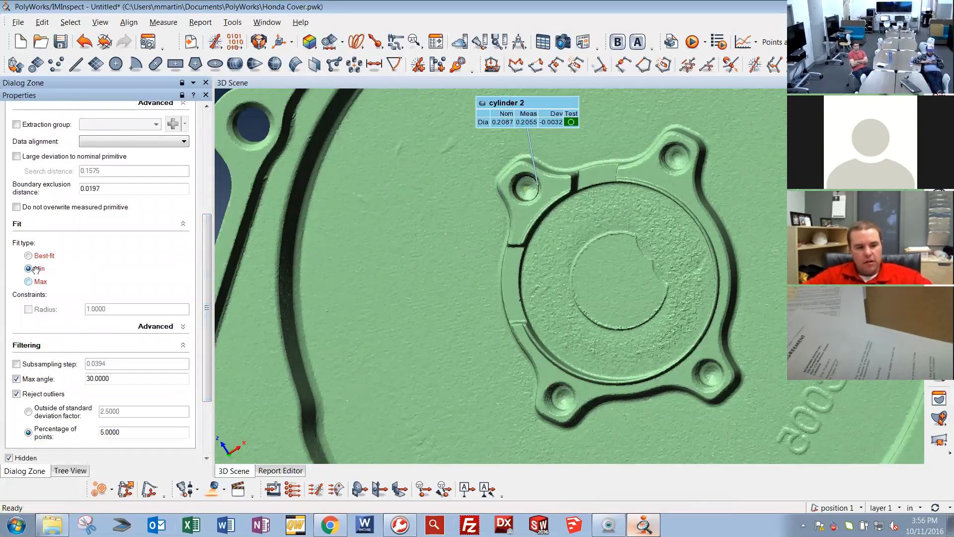
drag(201, 319, 227, 262)
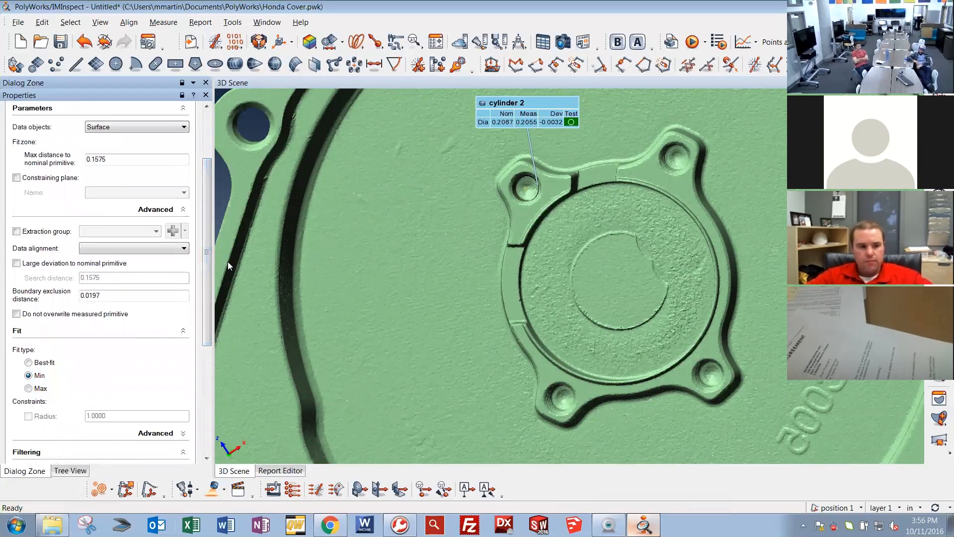
drag(204, 290, 206, 238)
Extract the measured primitives of cylinders 3, 4 and 5.
click(70, 471)
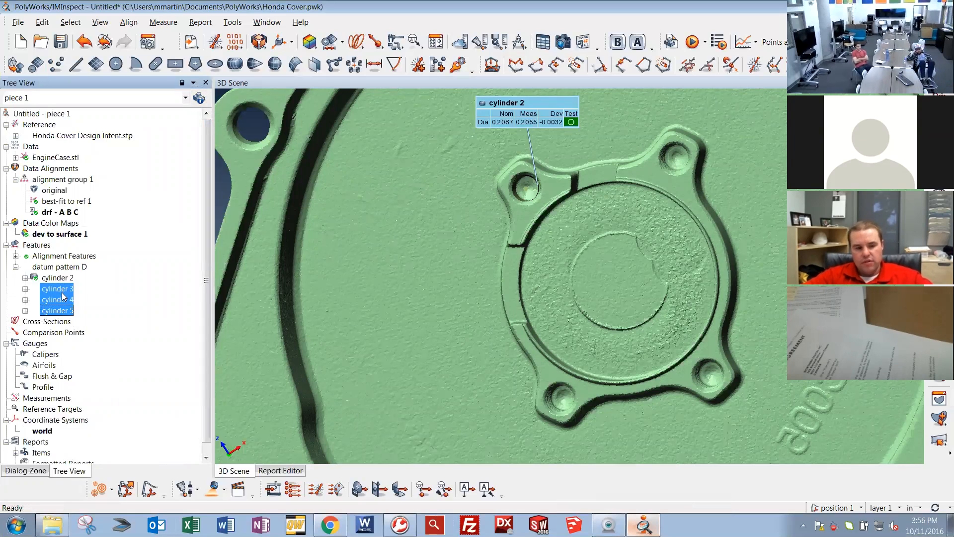
right_click(62, 309)
click(112, 85)
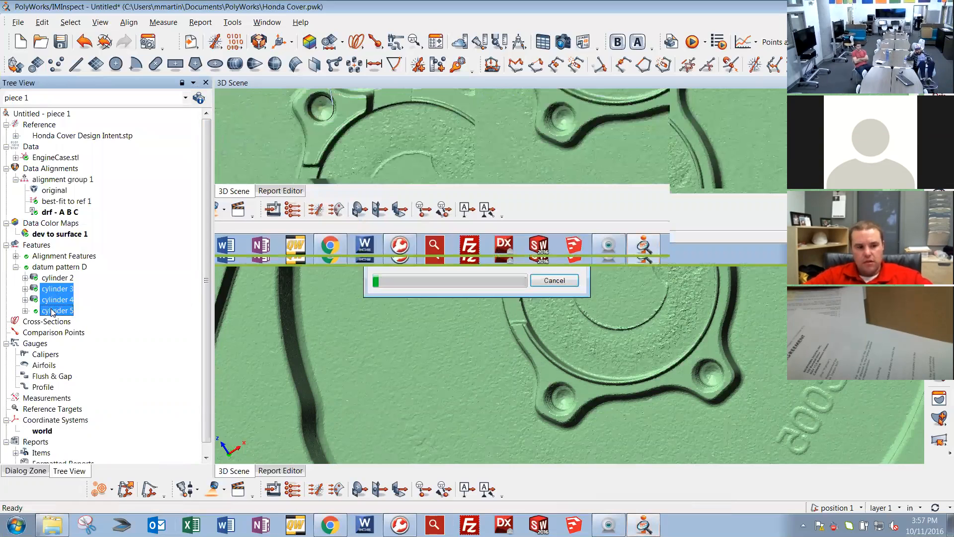
Expand cylinders 3, 4 and 5 in the feature tree and hide the nominal primitives of cylinders 3 and 4.
click(25, 311)
click(24, 300)
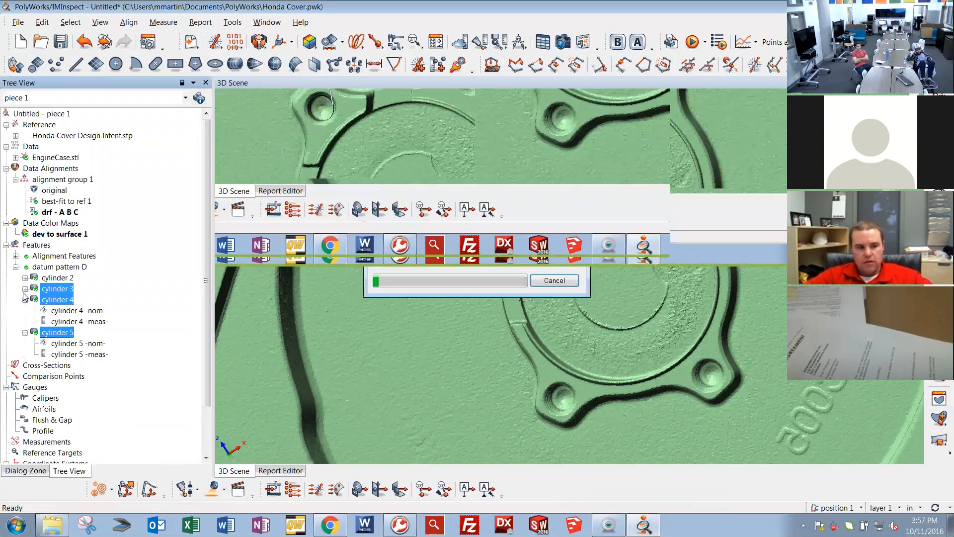
click(25, 289)
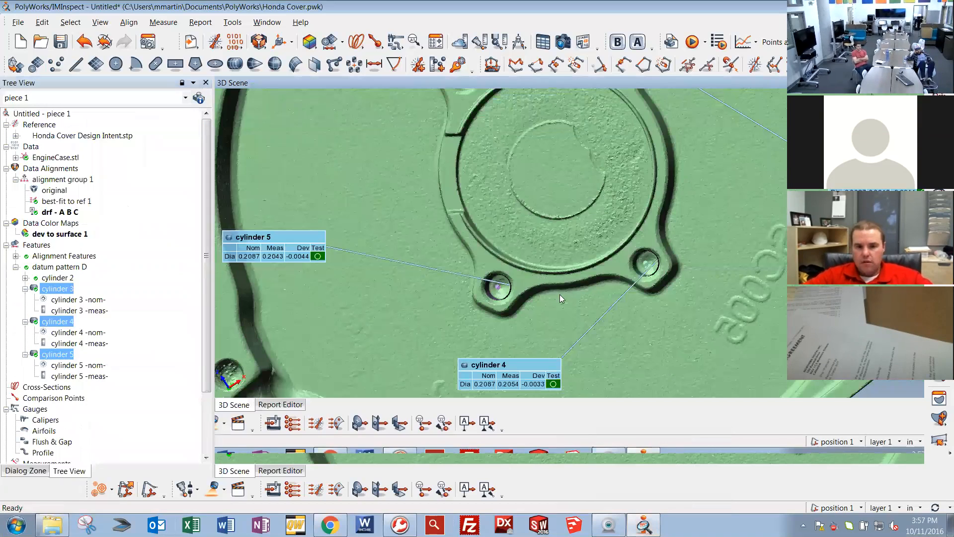
middle_click(77, 299)
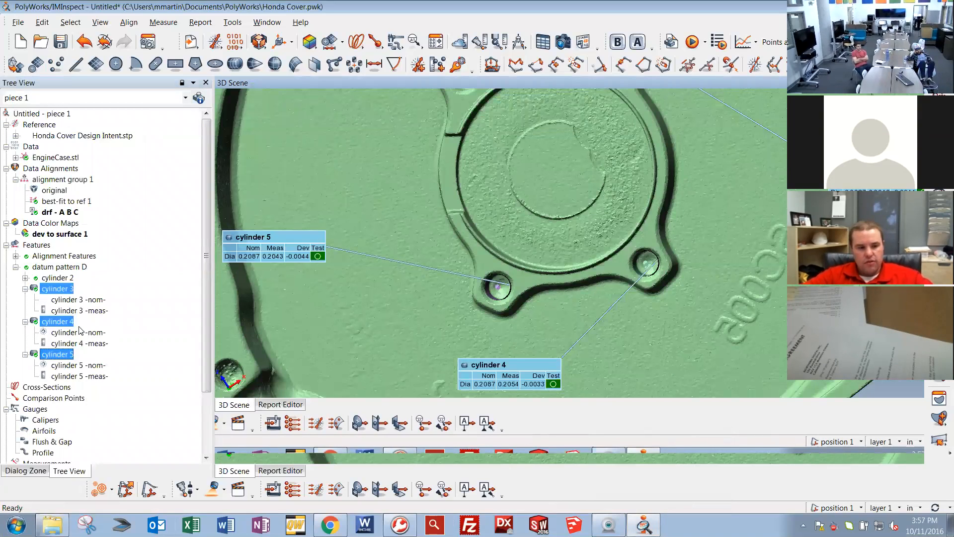
middle_click(78, 332)
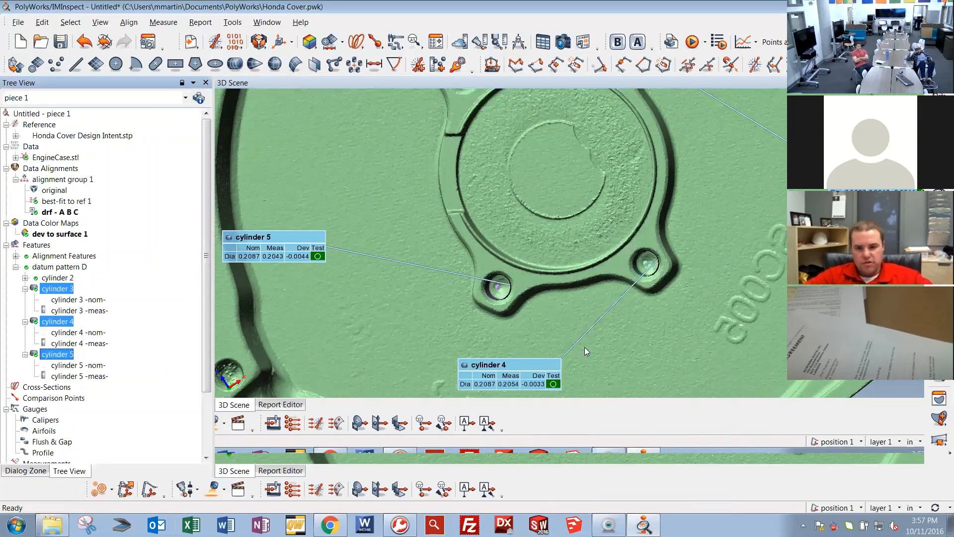
Collapse the three cylinders and the datum pattern D group, and display the datum pattern D feature in the scene.
drag(683, 334, 694, 361)
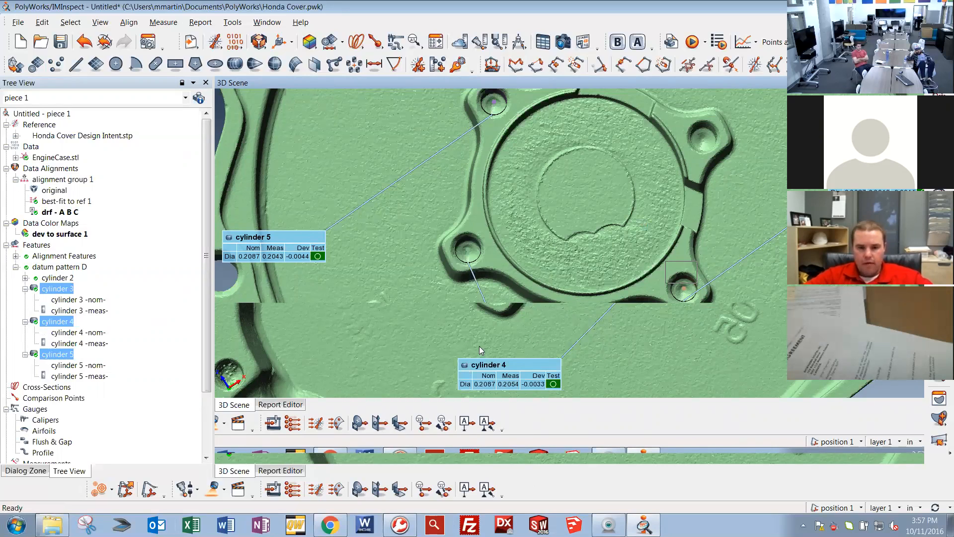
drag(407, 292, 413, 345)
middle_drag(367, 207, 524, 300)
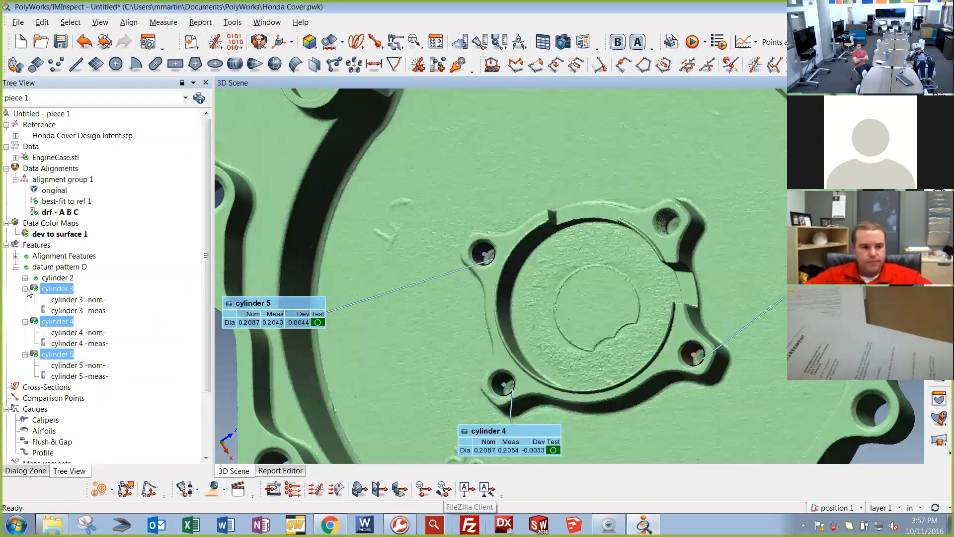
click(25, 289)
click(25, 300)
click(25, 311)
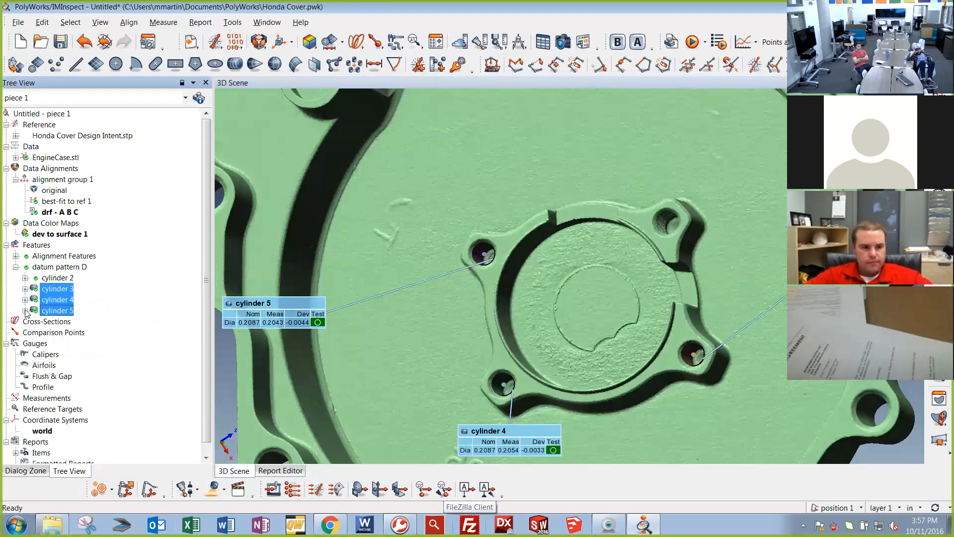
click(16, 268)
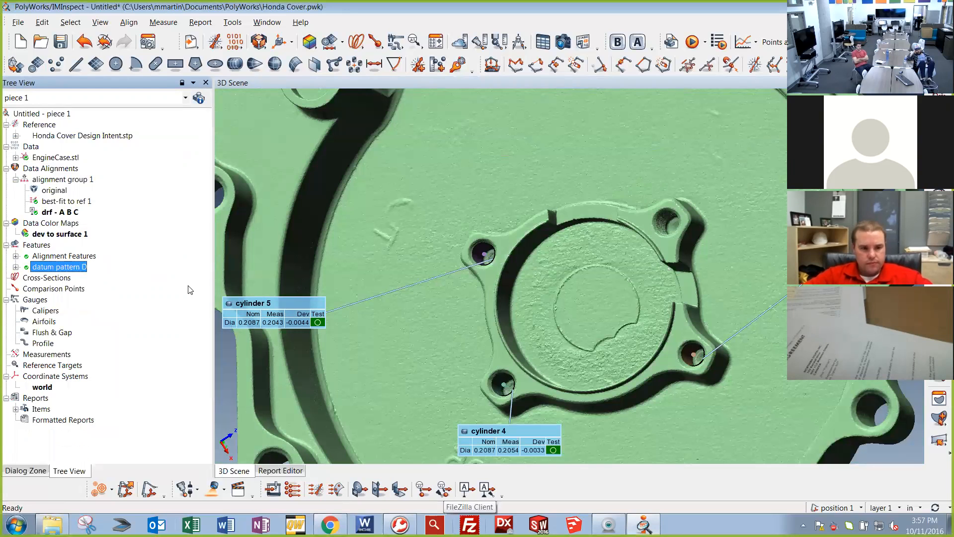
middle_click(52, 266)
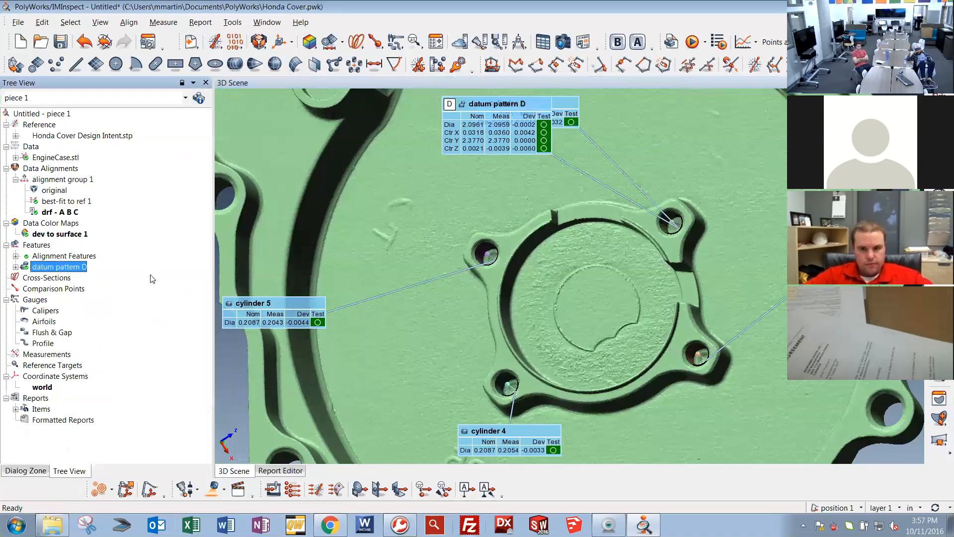
click(589, 283)
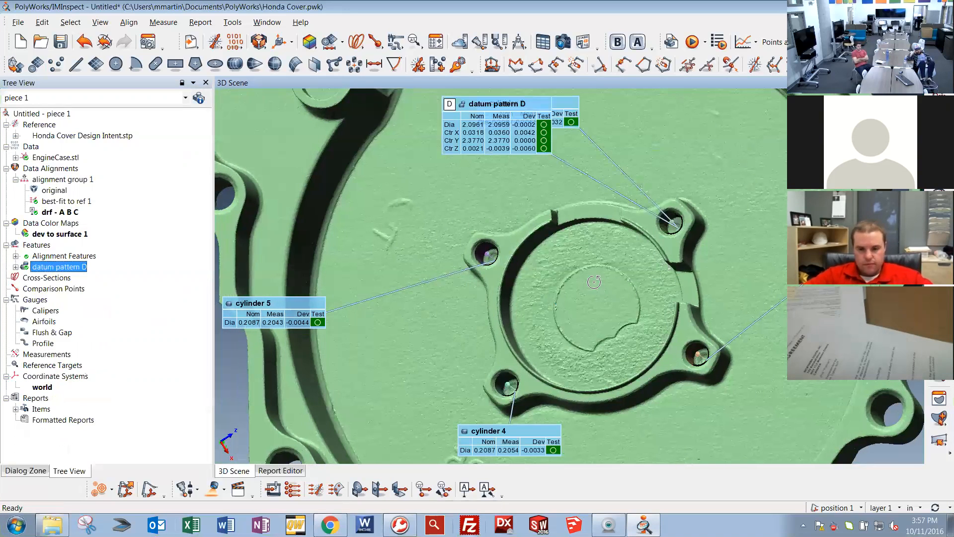
key(shift+a)
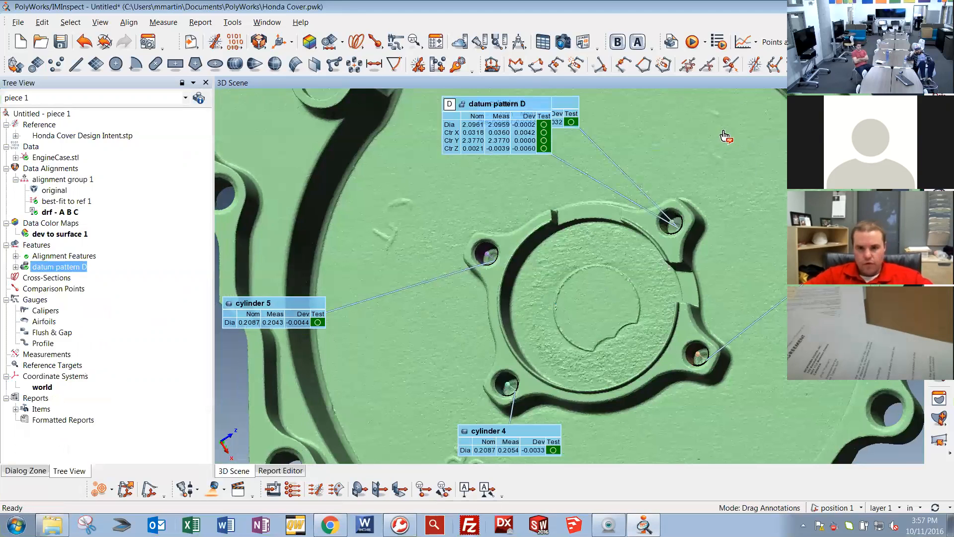
key(Escape)
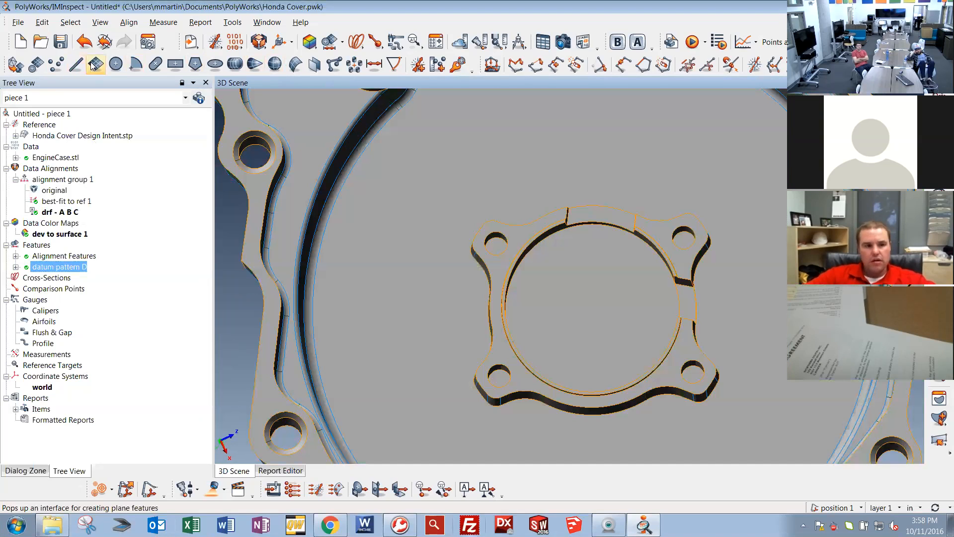
Create a plane feature on the raised four-hole flange face, picked on the CAD model with Multiple Surfaces, and extract its measured primitive.
click(96, 65)
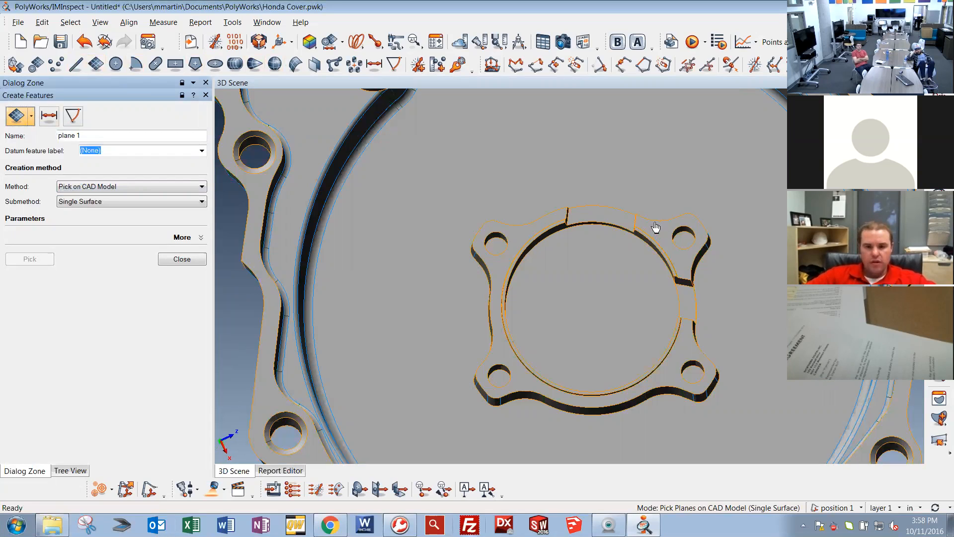
click(106, 204)
click(92, 219)
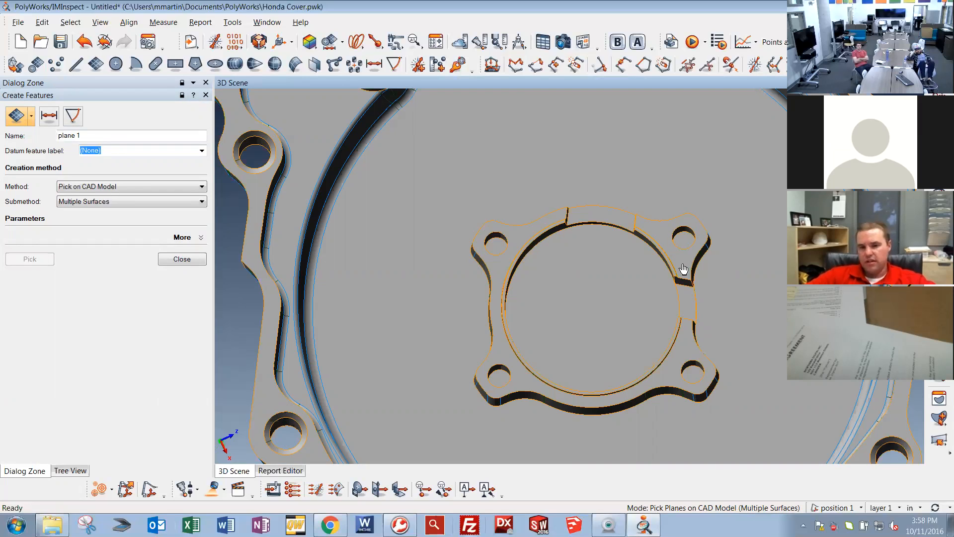
click(670, 240)
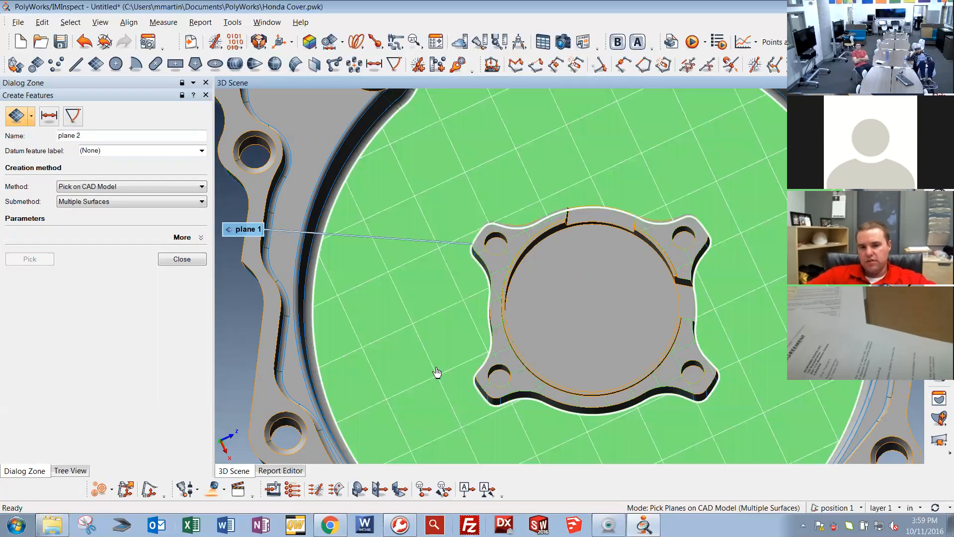
click(182, 259)
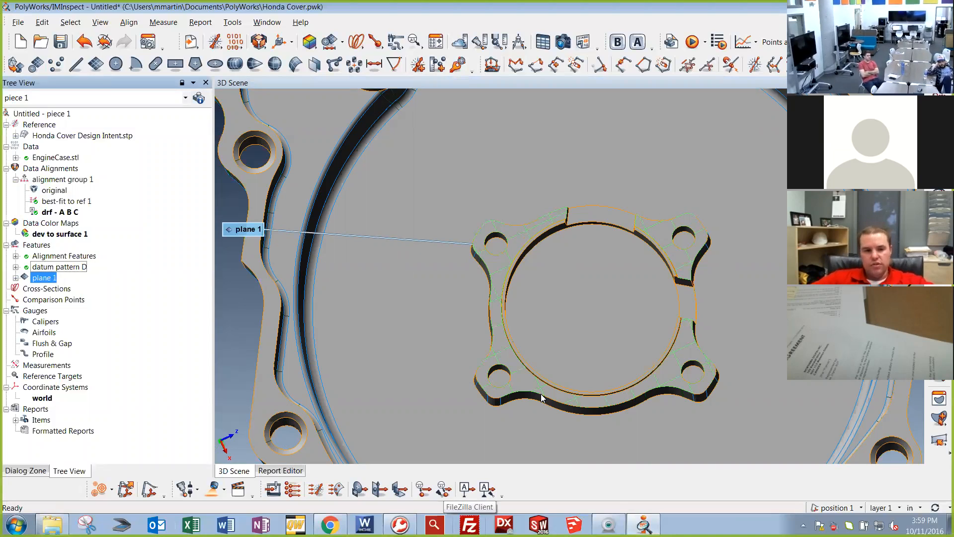
right_click(43, 280)
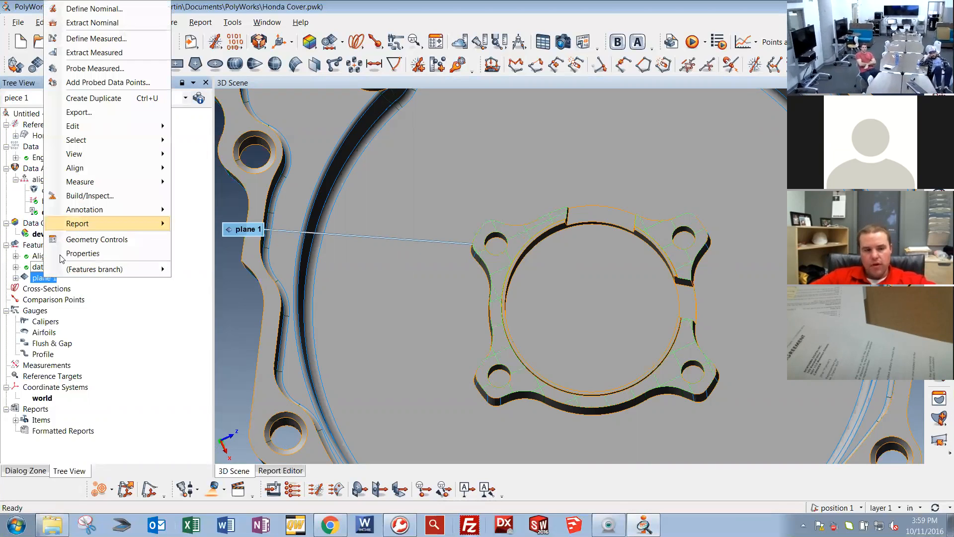
click(88, 53)
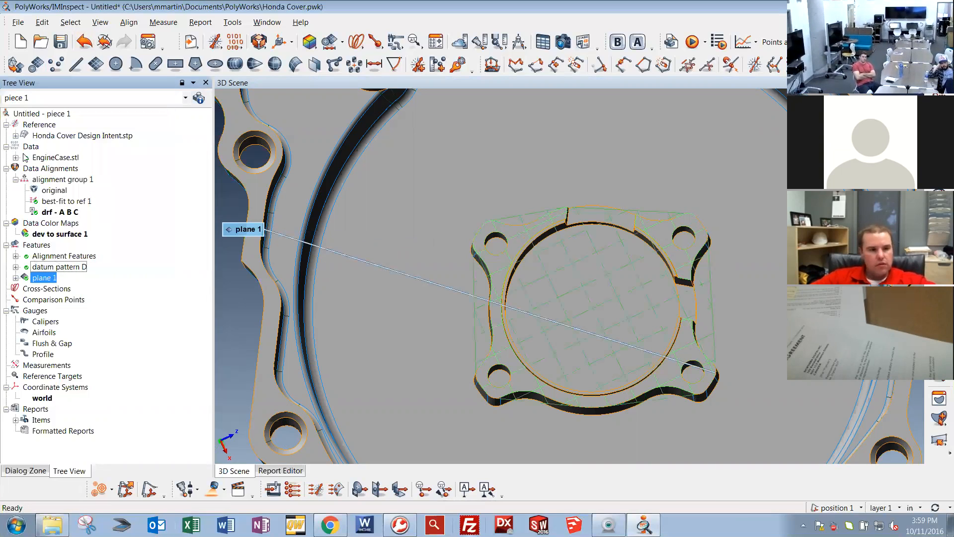
Display the EngineCase.stl scan instead of the Honda Cover Design Intent.stp reference, and expand datum pattern D in the feature tree.
middle_click(51, 158)
middle_click(51, 135)
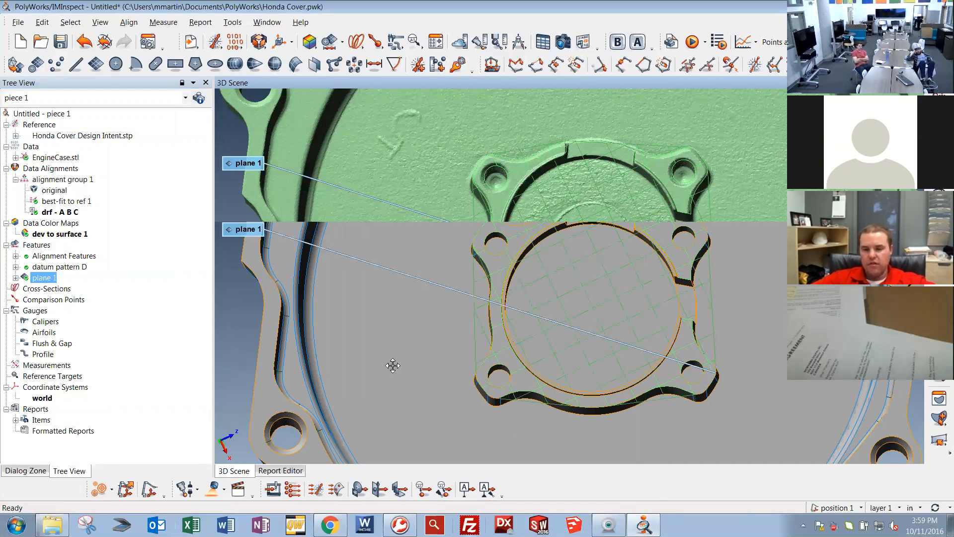
drag(600, 309, 633, 291)
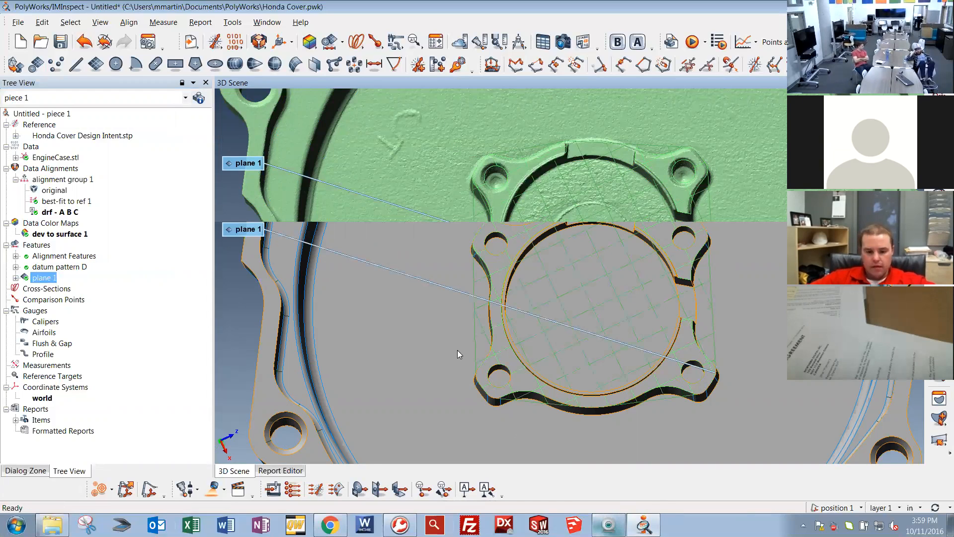
click(16, 269)
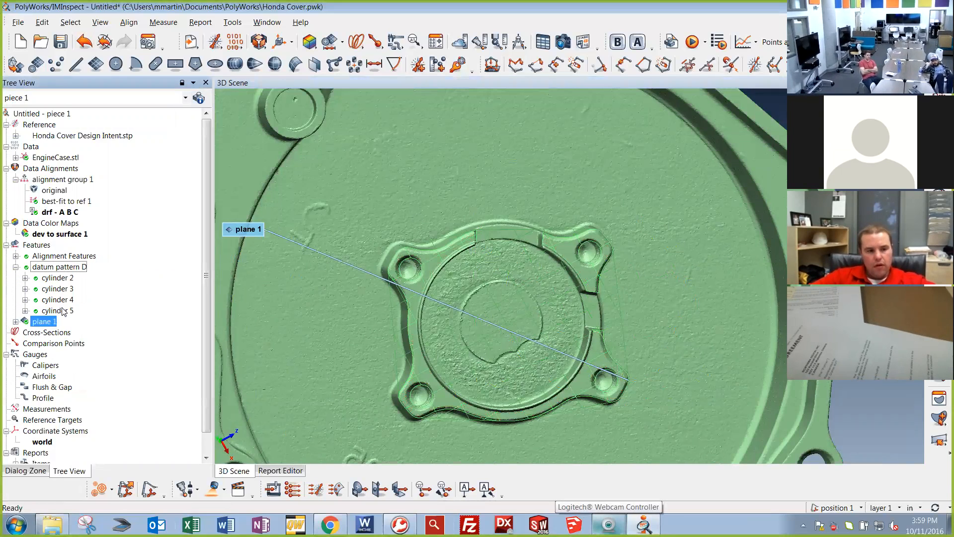
drag(490, 342, 438, 291)
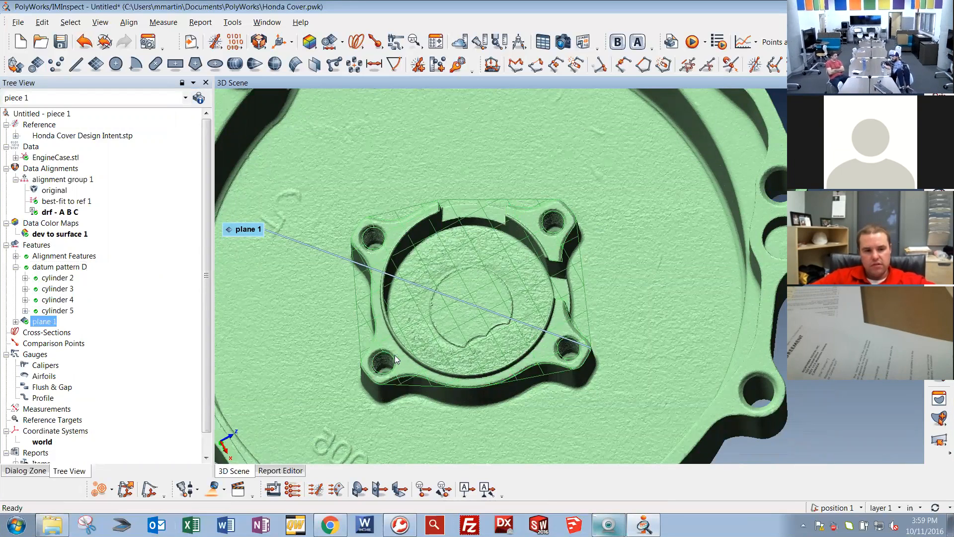
Create four circle features from the intersection of cylinders 2 to 5 with plane 1, using the Plane and Cylinders submethod.
click(58, 279)
shift+click(59, 311)
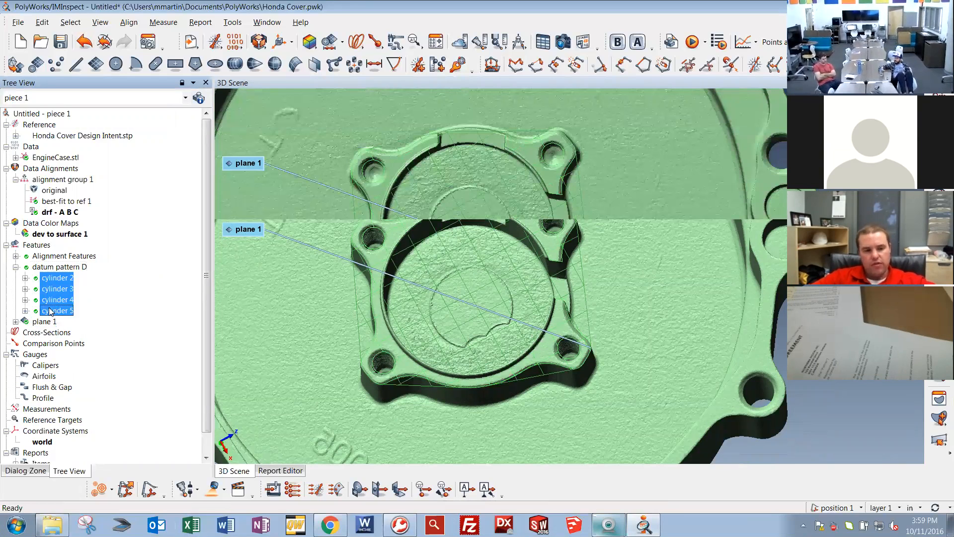
shift+click(50, 322)
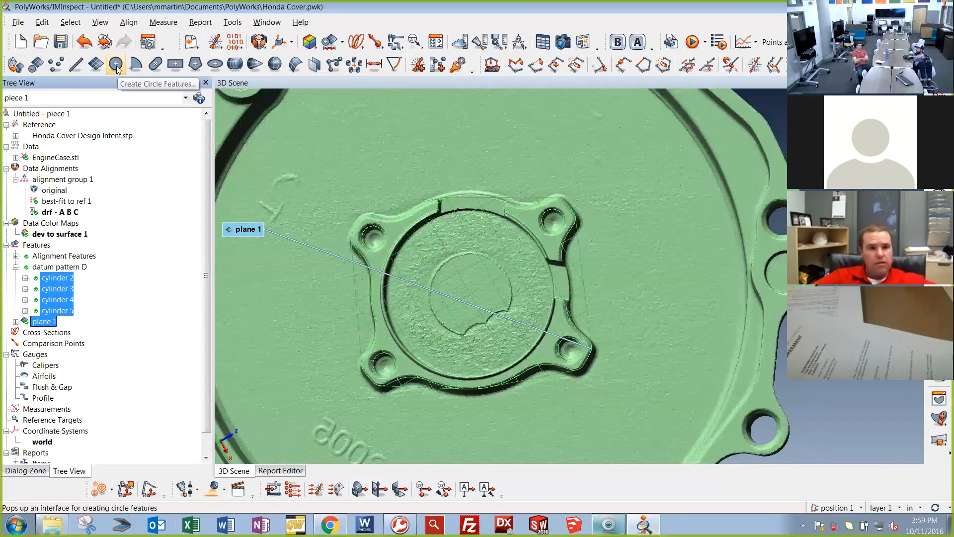
click(115, 65)
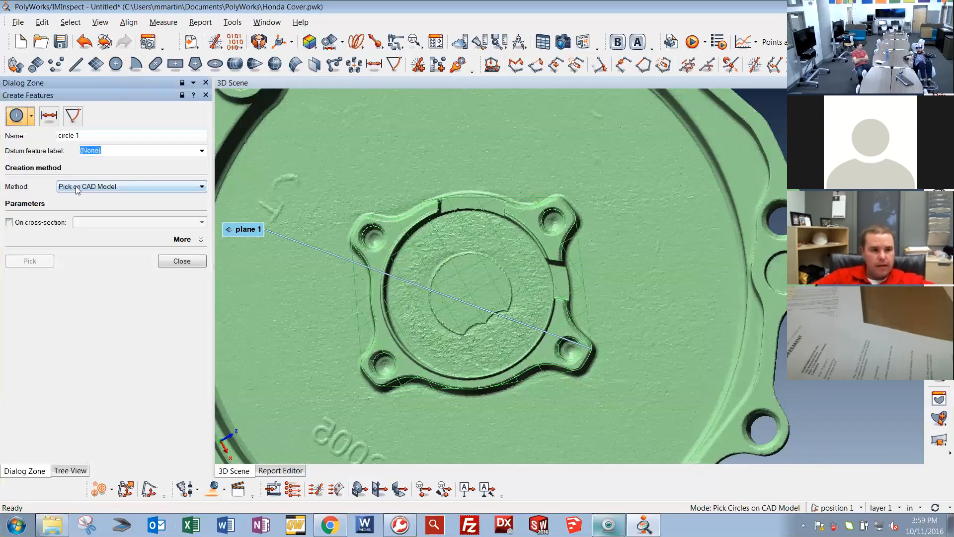
click(70, 186)
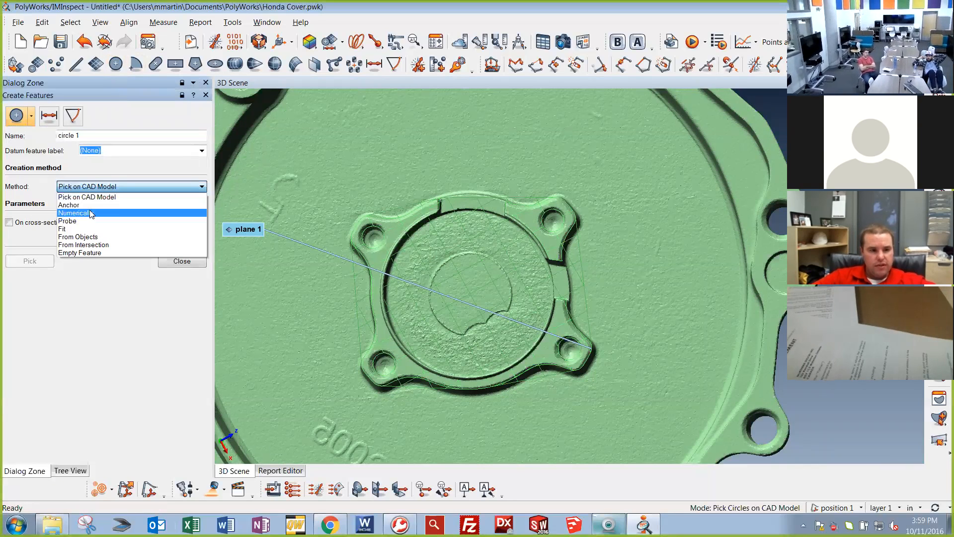
click(95, 245)
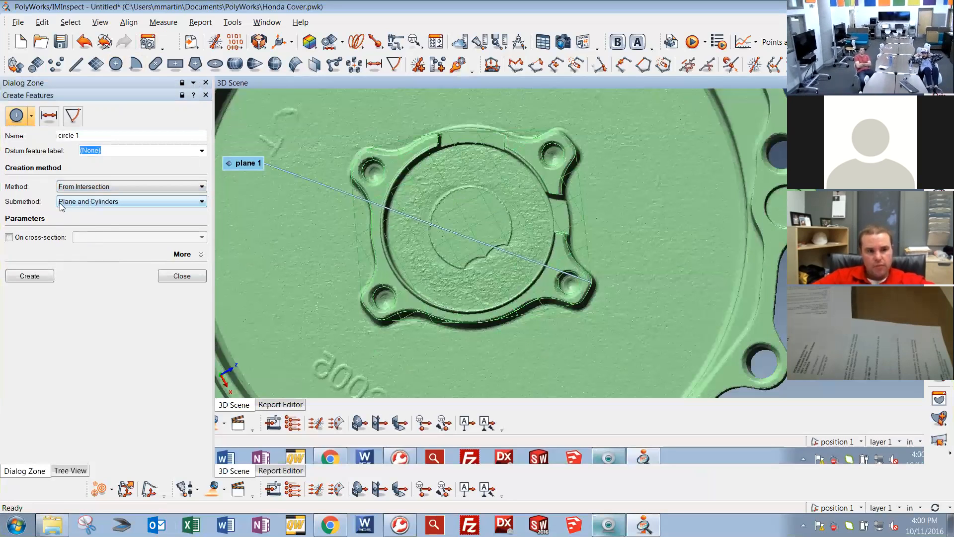
click(30, 277)
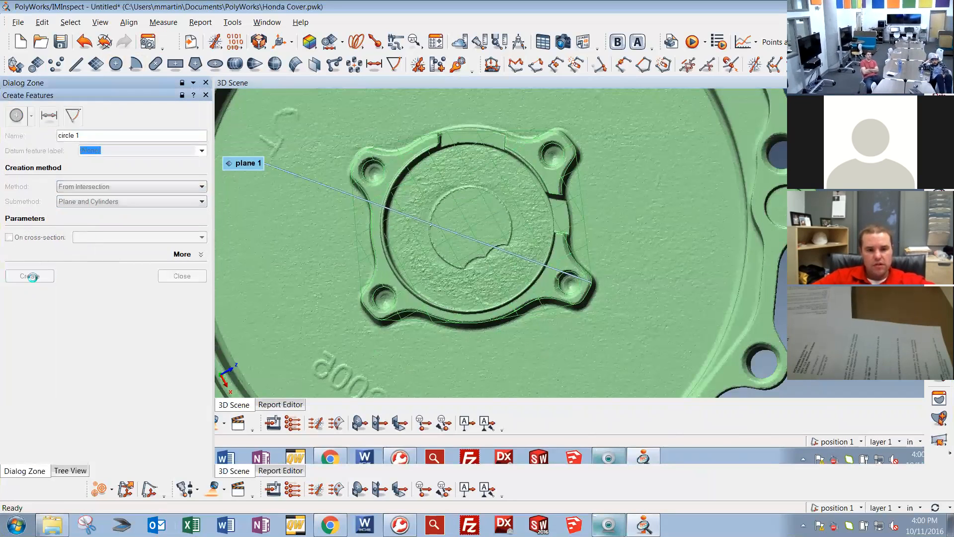
click(170, 276)
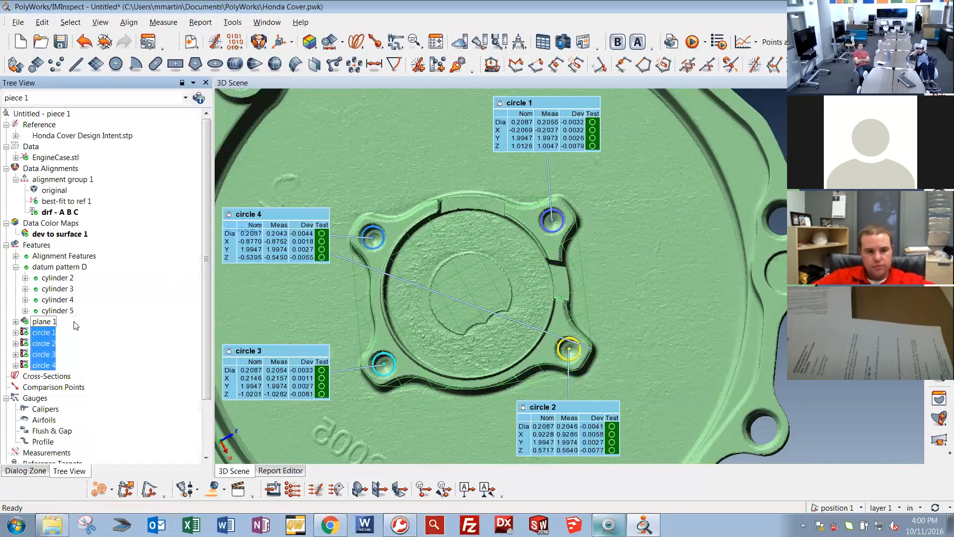
Hide plane 1 and circles 1 to 4 in the scene, and collapse the datum pattern D group.
click(47, 333)
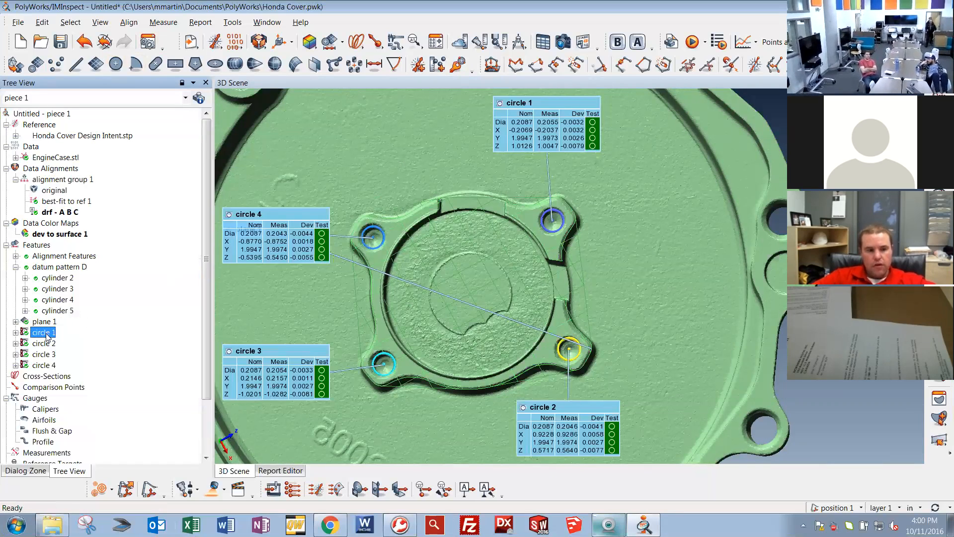
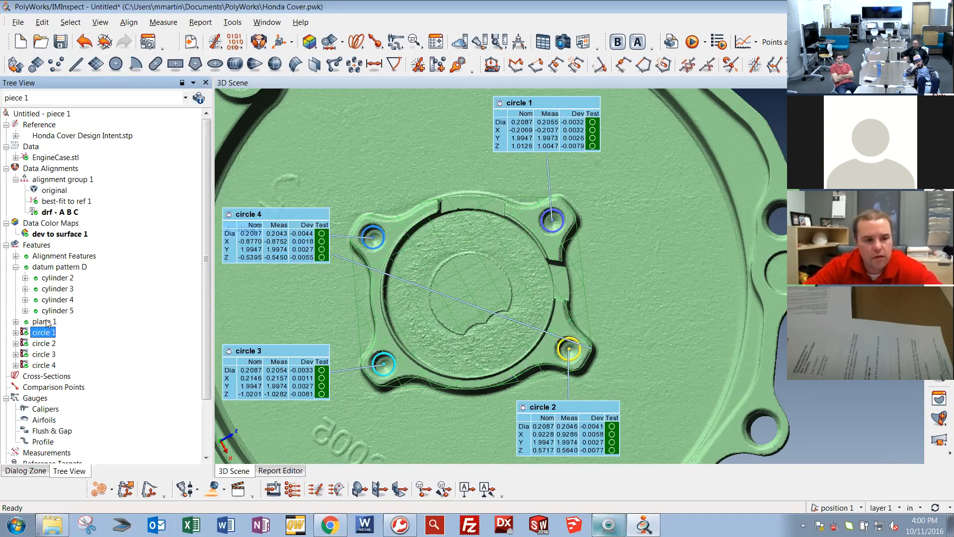
right_drag(463, 315, 449, 326)
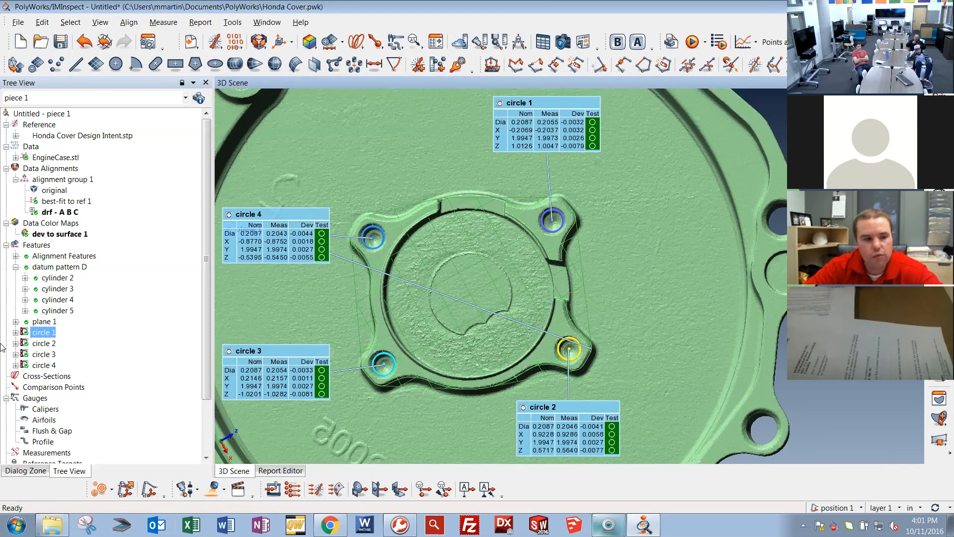
click(42, 332)
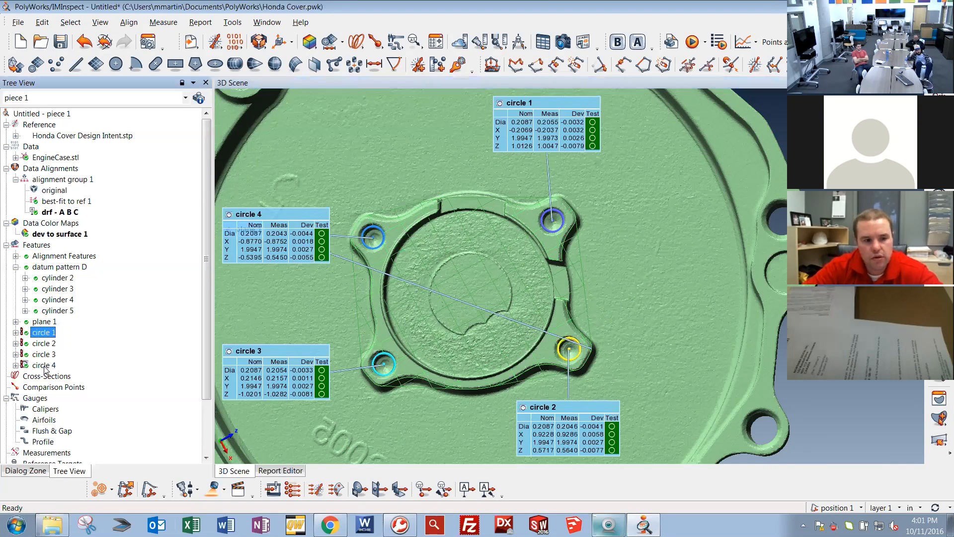
click(16, 267)
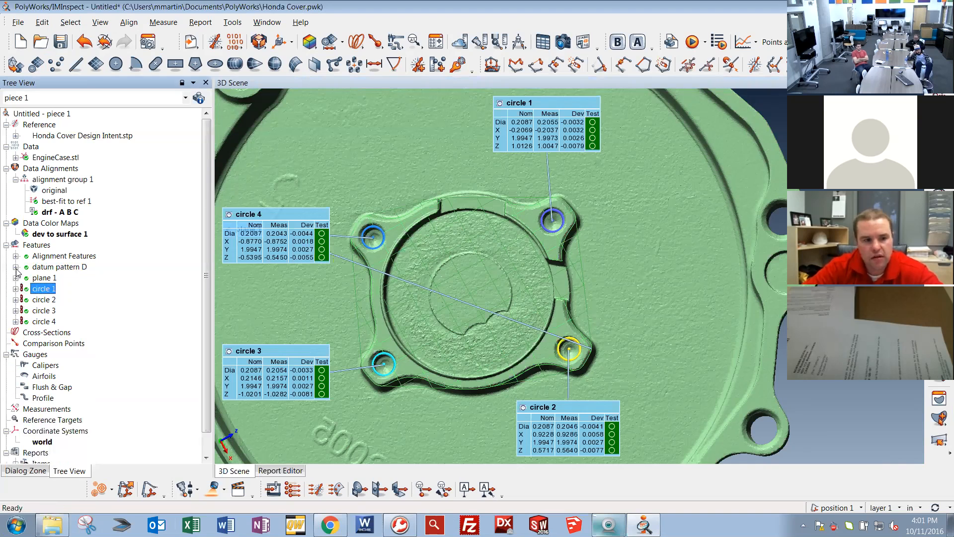
drag(412, 289, 415, 288)
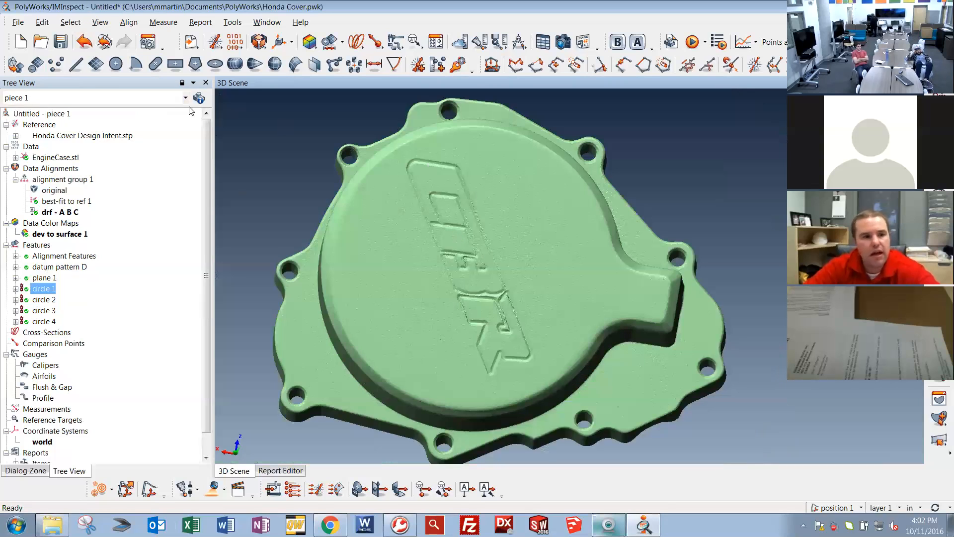
Create a Best-fit plane with Fit to Elements from scan elements selected on the cover's raised outer face with the CBR lettering.
click(95, 64)
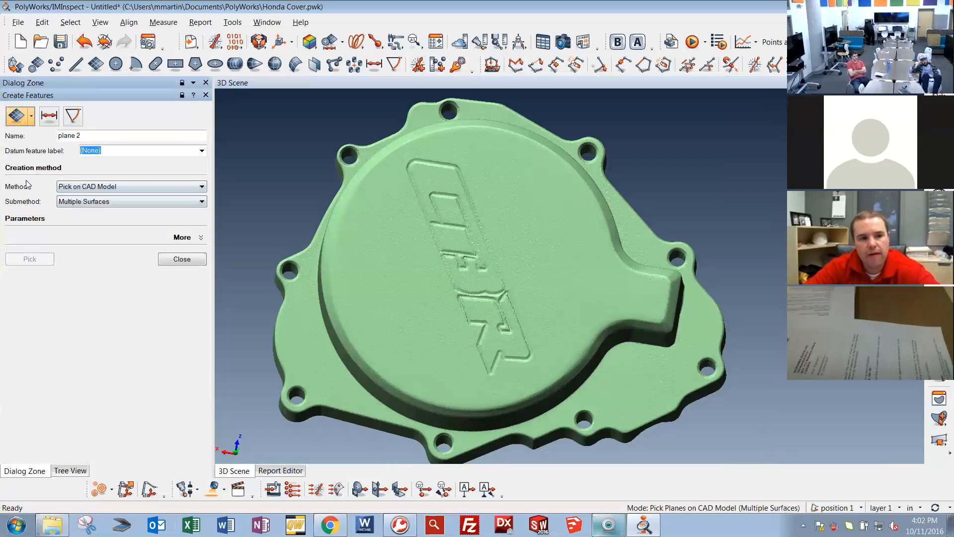
click(80, 187)
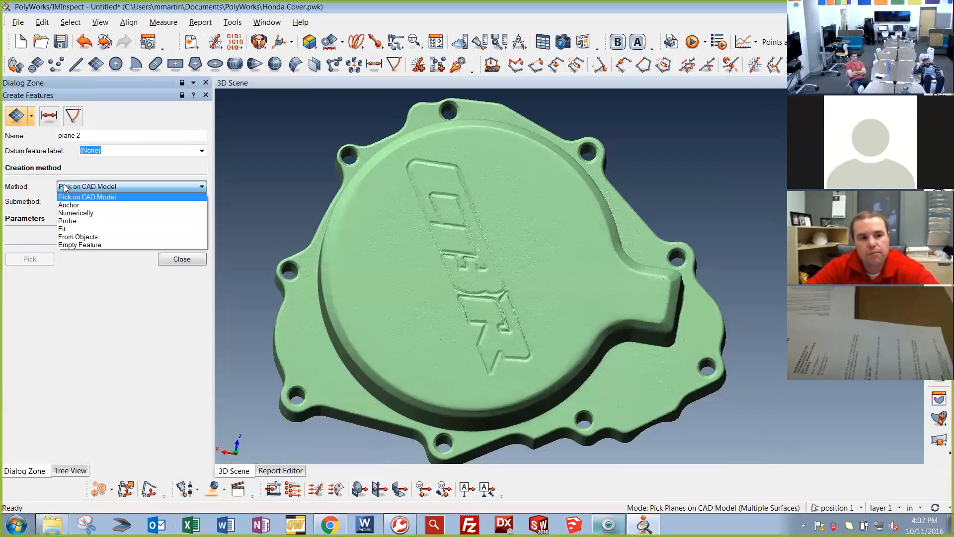
click(78, 228)
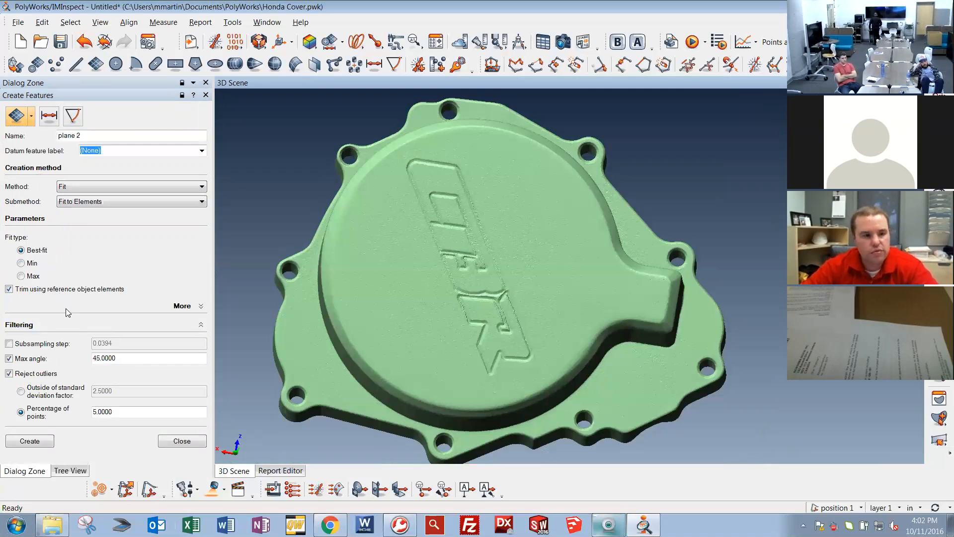
double_click(108, 359)
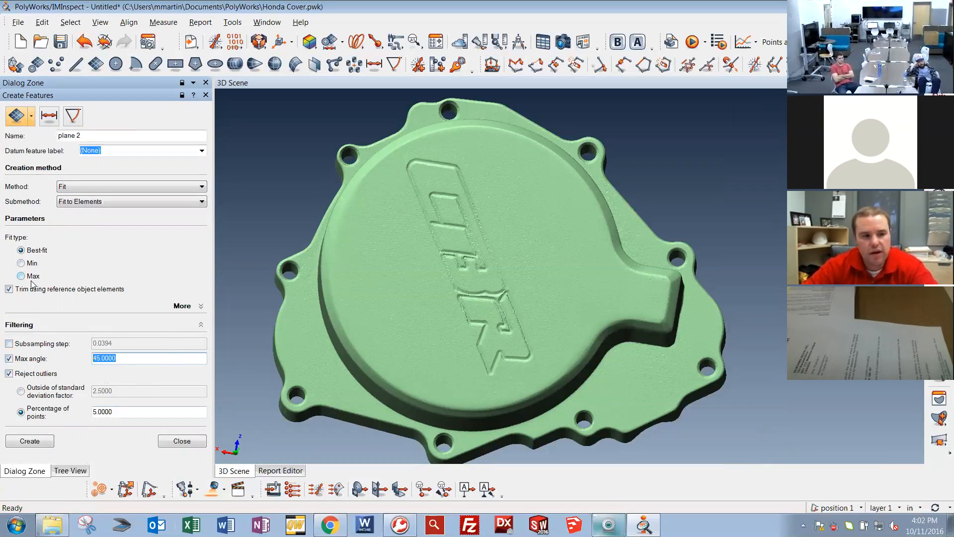
click(510, 223)
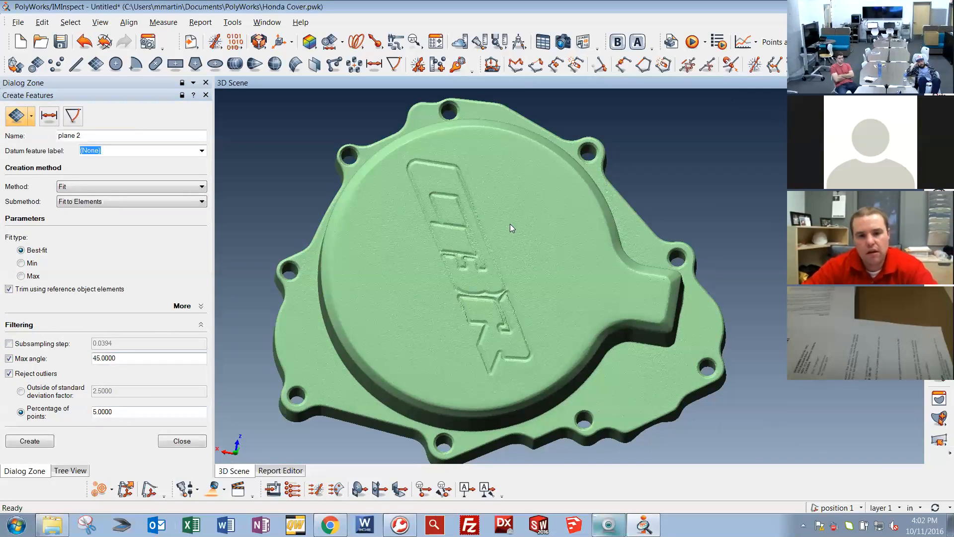
key(shift+e)
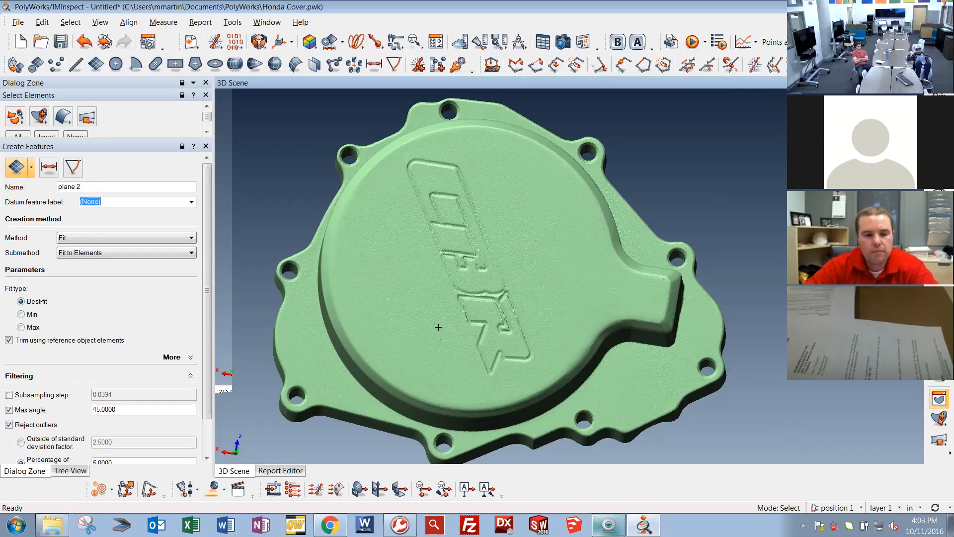
key(Escape)
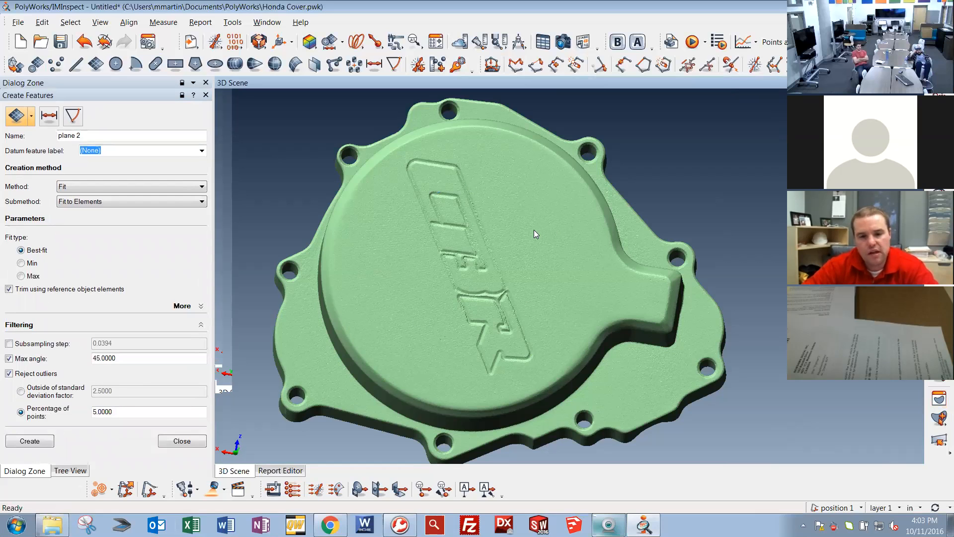
click(11, 444)
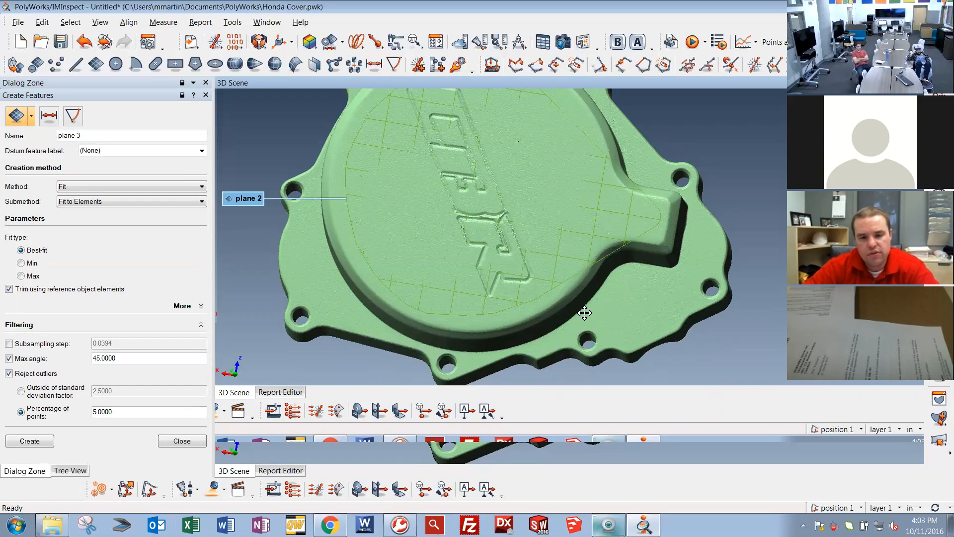
Brush-select scan elements around the outer bolt-hole flange and create a plane from them with Fit to Elements and the Min fit type.
key(space)
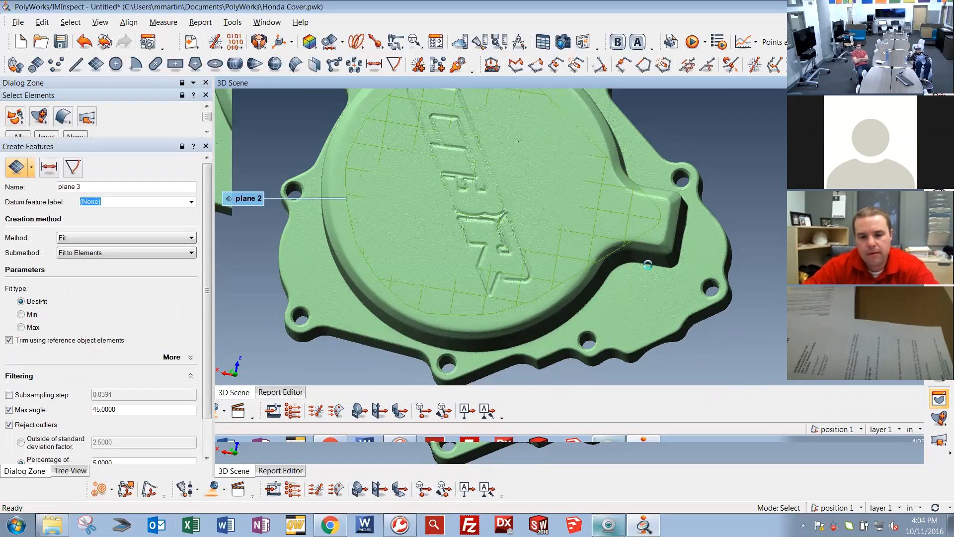
key(space)
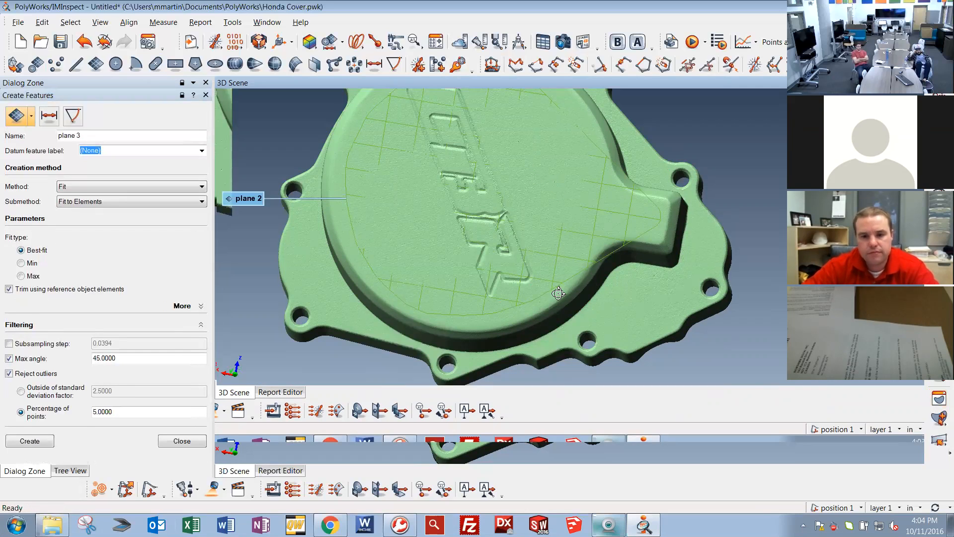
key(space)
drag(649, 294, 675, 284)
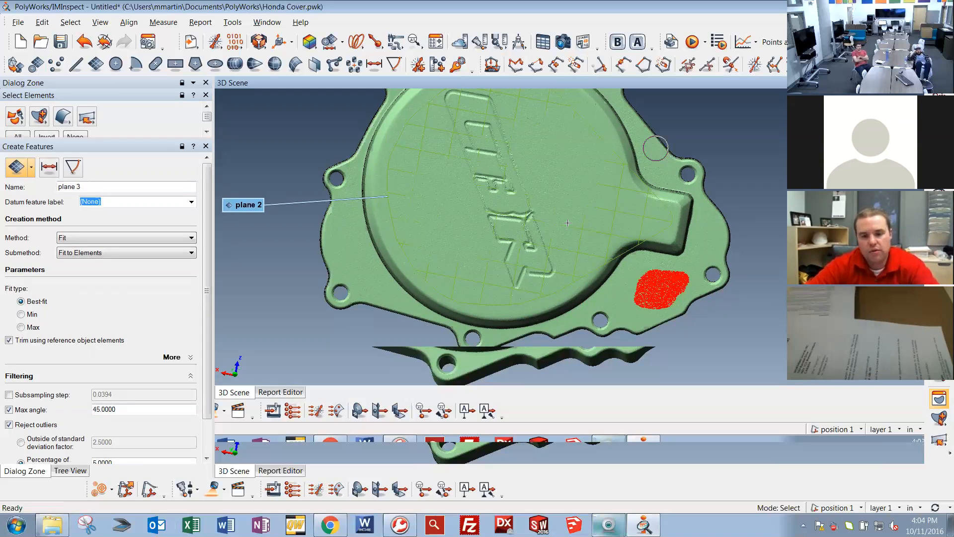
middle_click(596, 275)
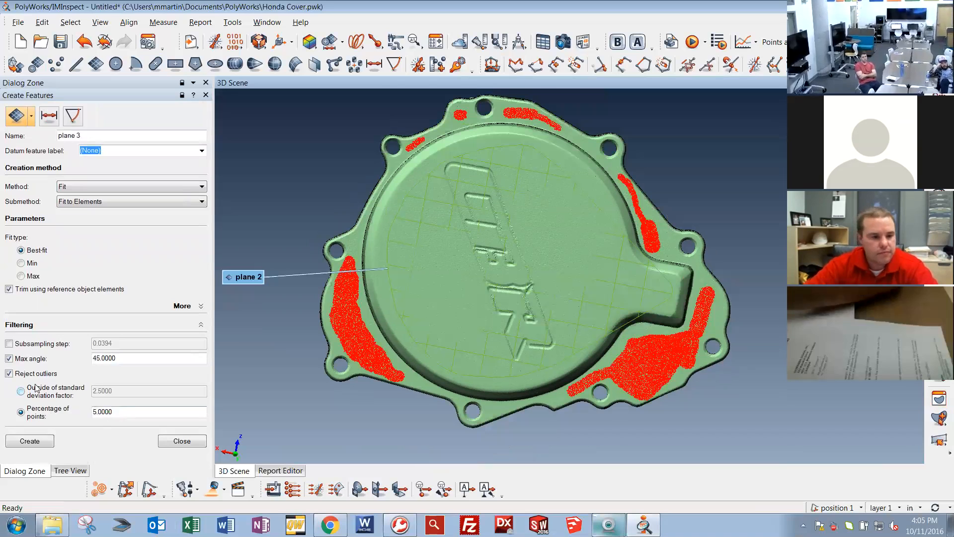
click(21, 263)
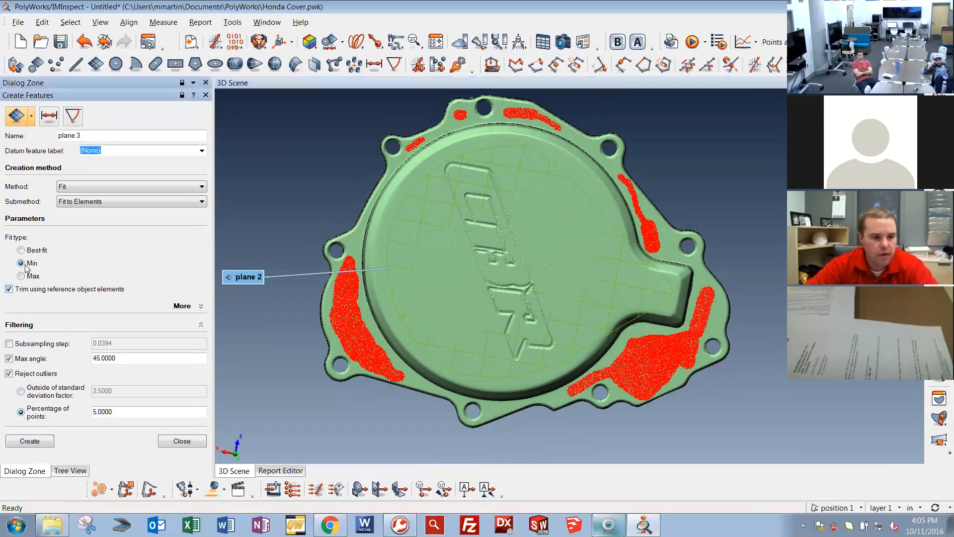
click(30, 441)
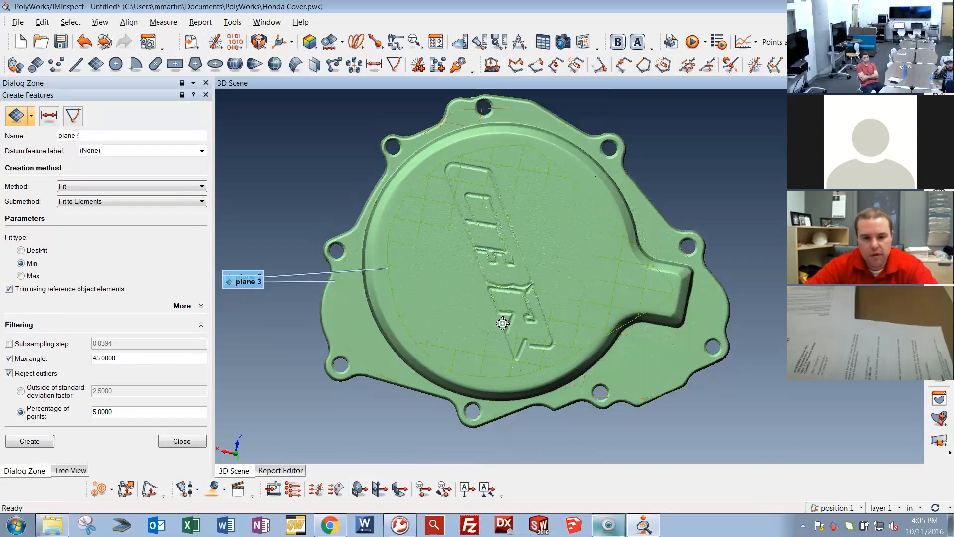
scroll(581, 337, up, 5)
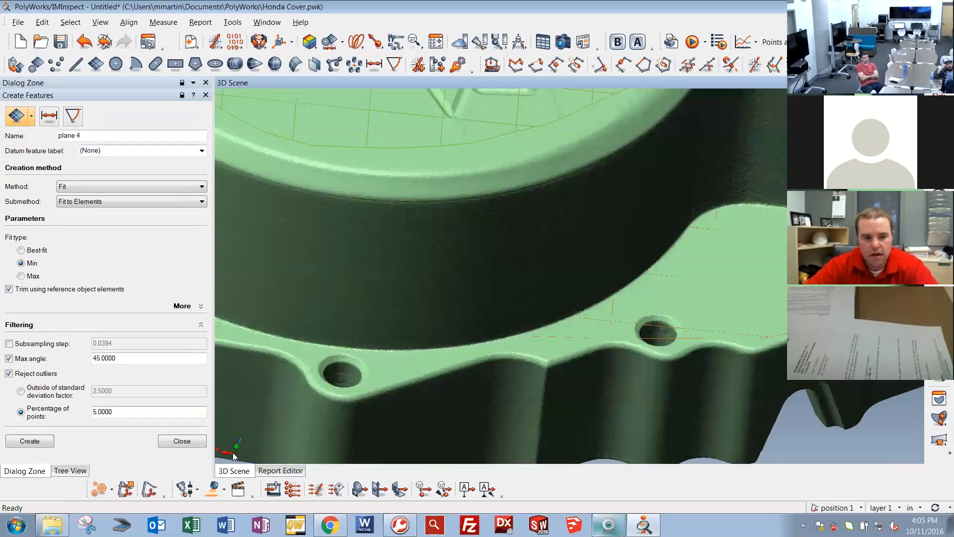
click(182, 441)
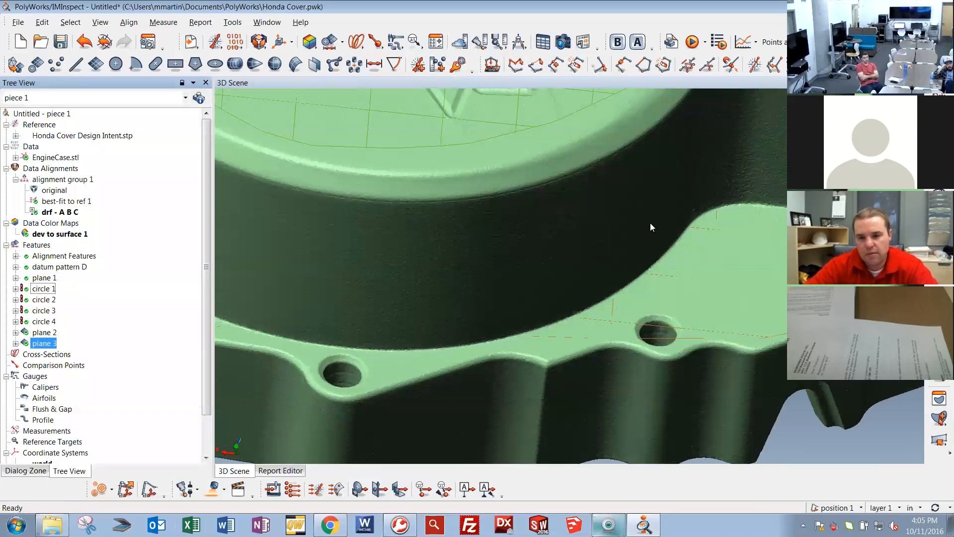
Set up a new plane feature with the Anchor method and the Pick 3 submethod.
click(37, 344)
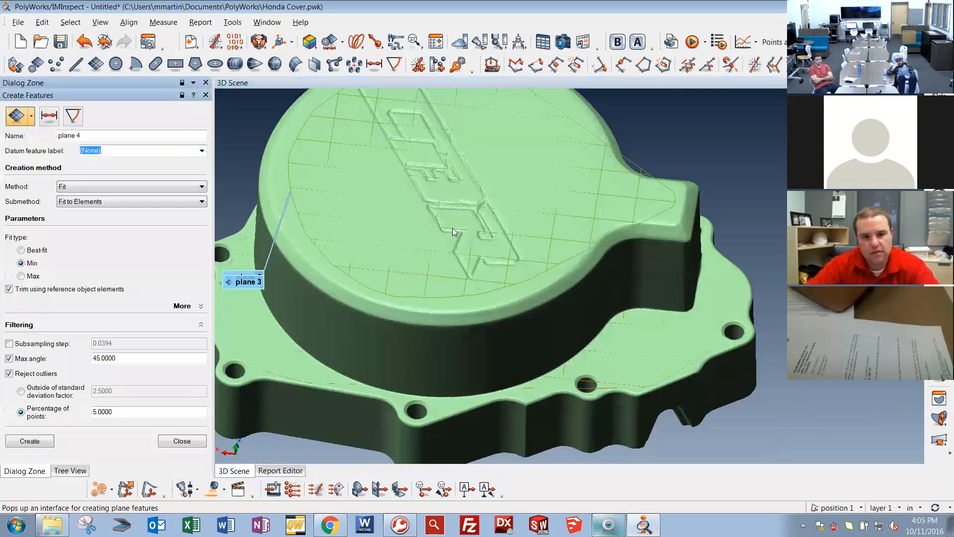
middle_drag(509, 248, 525, 324)
right_drag(558, 272, 570, 280)
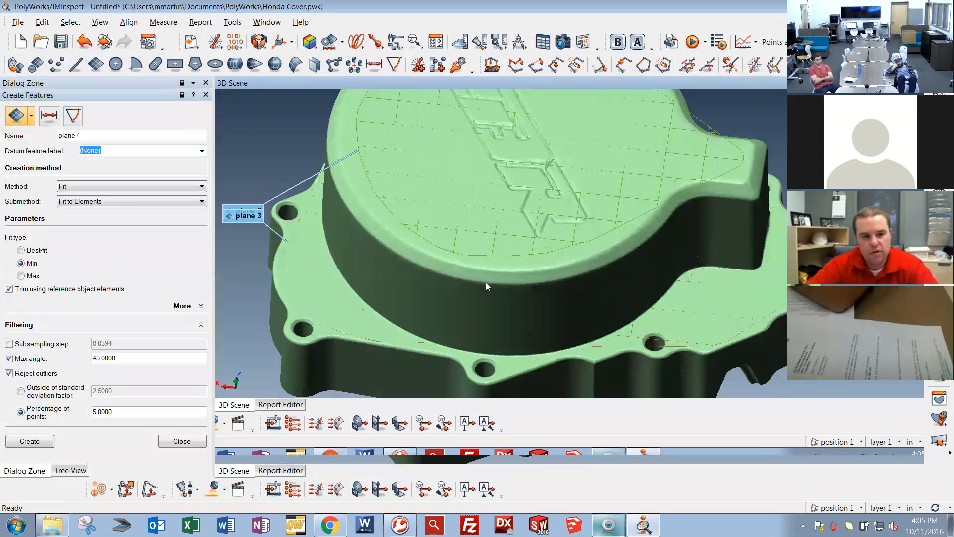
click(85, 188)
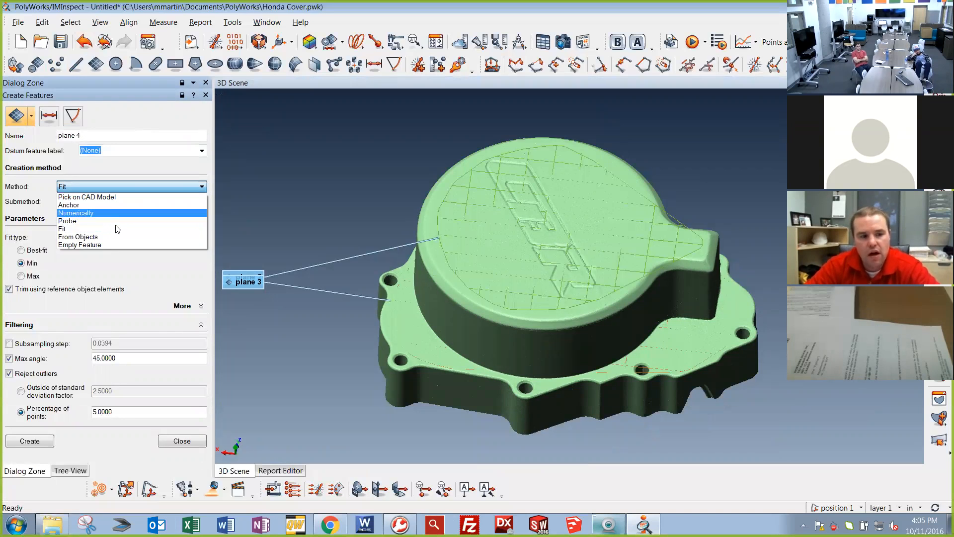
click(117, 205)
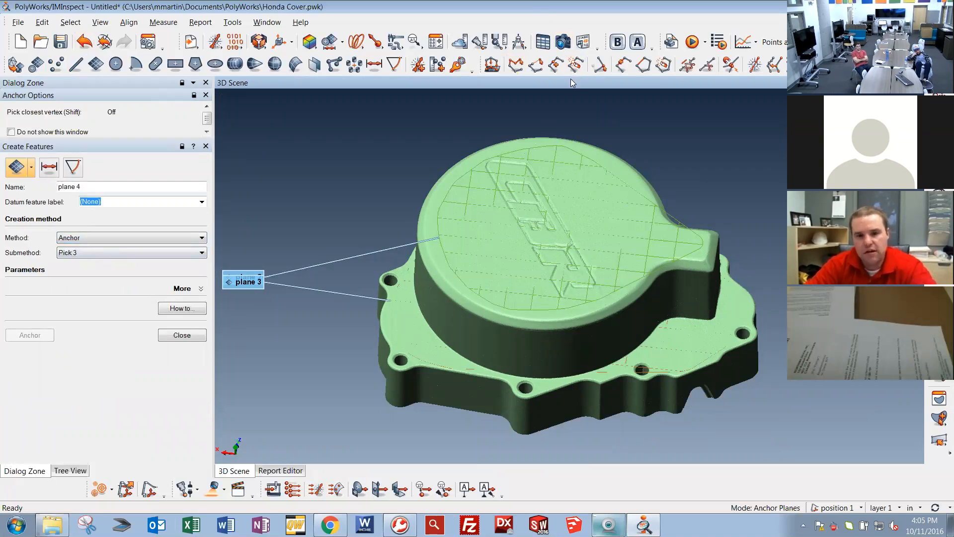
middle_click(583, 190)
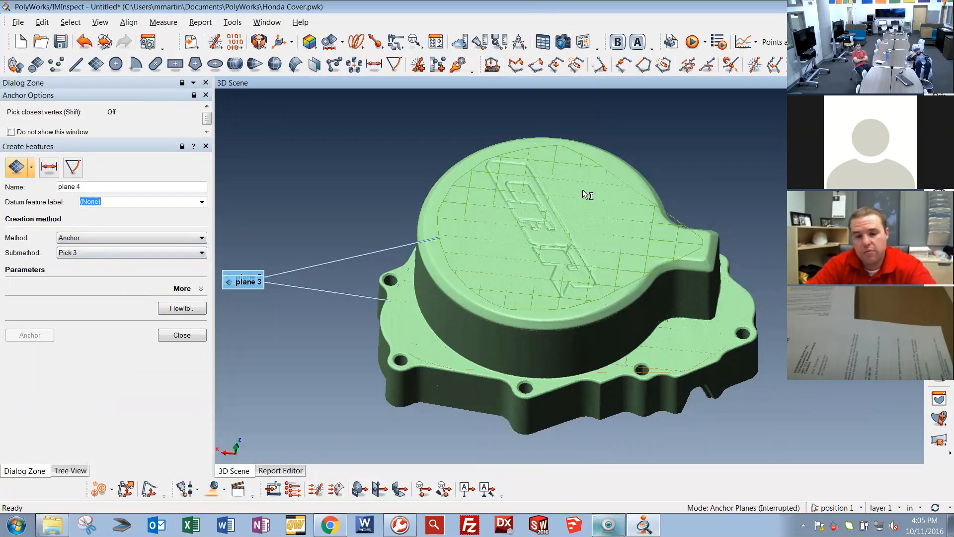
key(space)
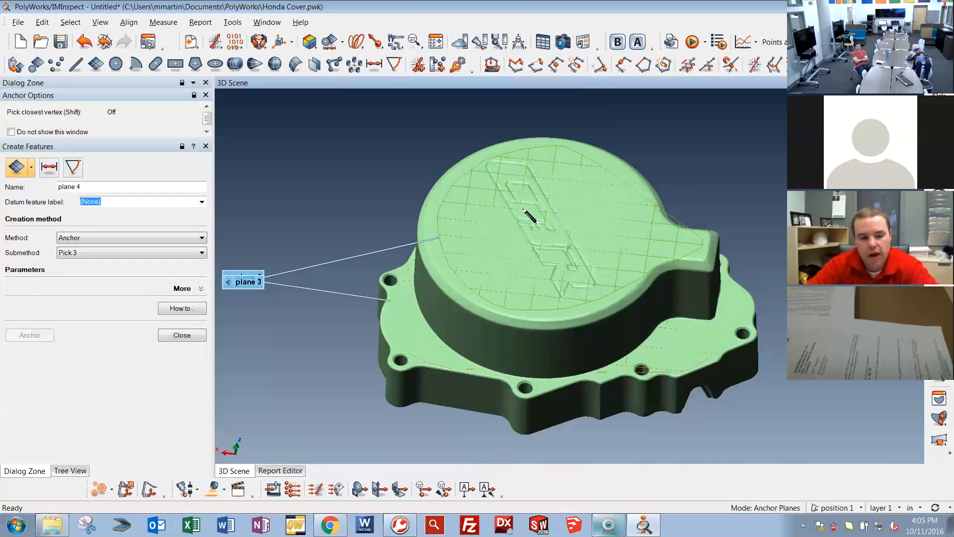
drag(530, 216, 530, 268)
Hide planes 2 and 3 in the scene and anchor a plane by picking three points on the cover's outer face.
click(70, 471)
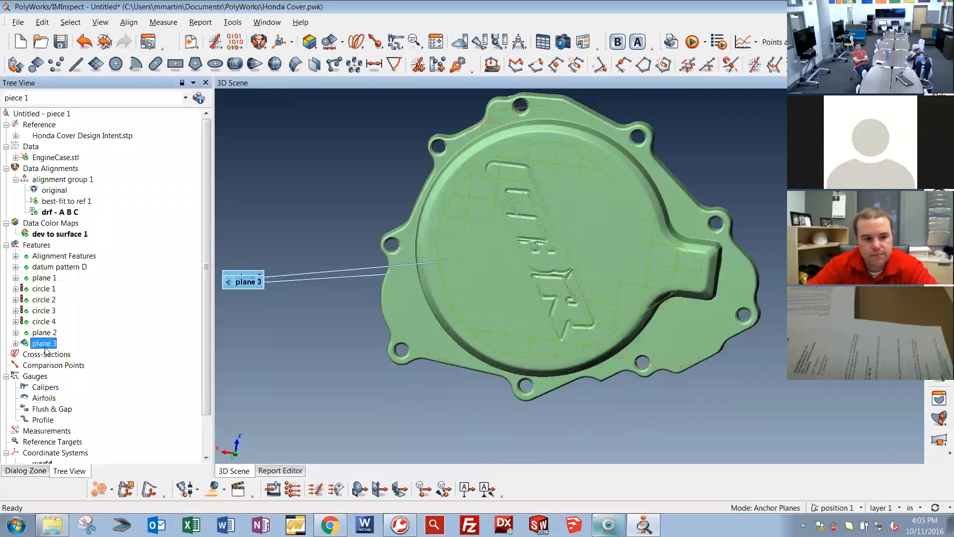
click(225, 316)
click(26, 471)
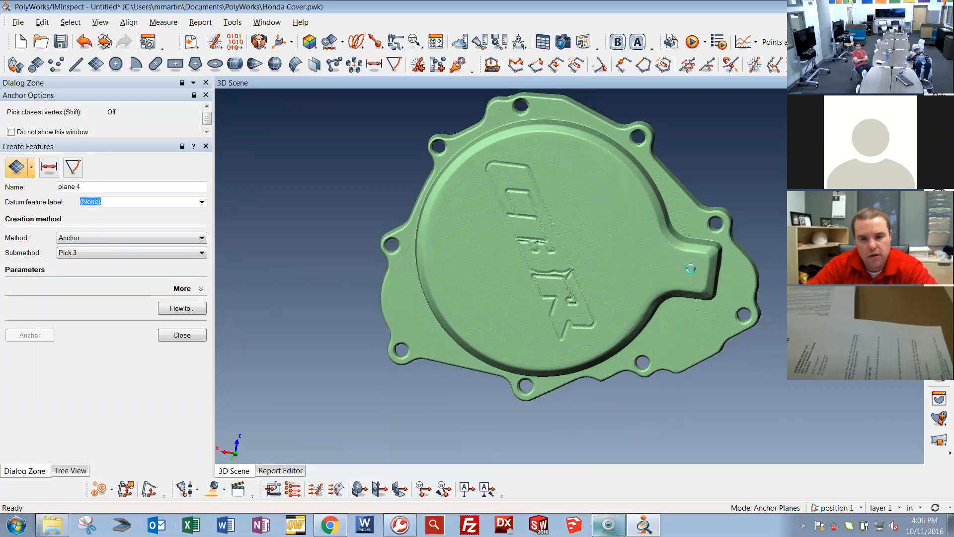
click(472, 314)
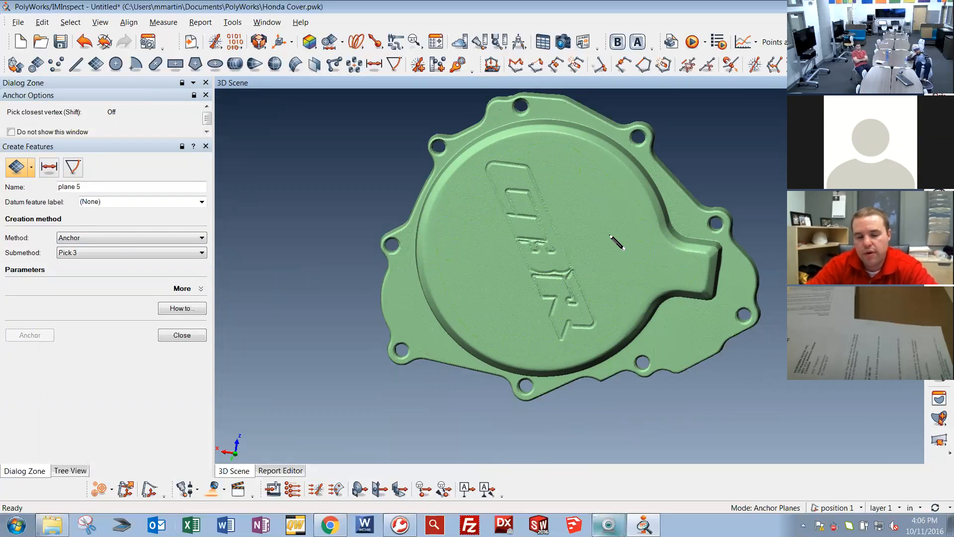
Review the Anchor submethods and the options of the Probe and Empty Feature methods for creating planes.
click(147, 254)
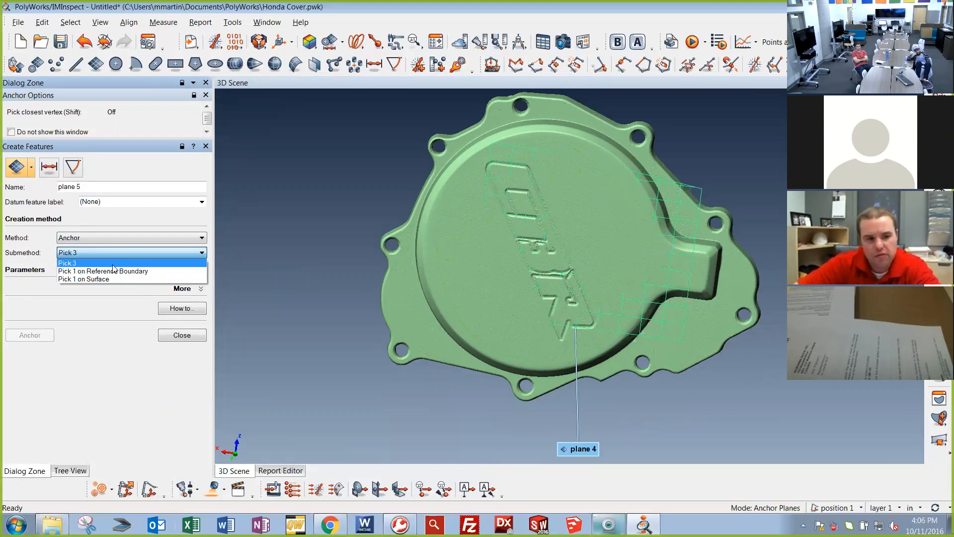
click(113, 264)
click(137, 236)
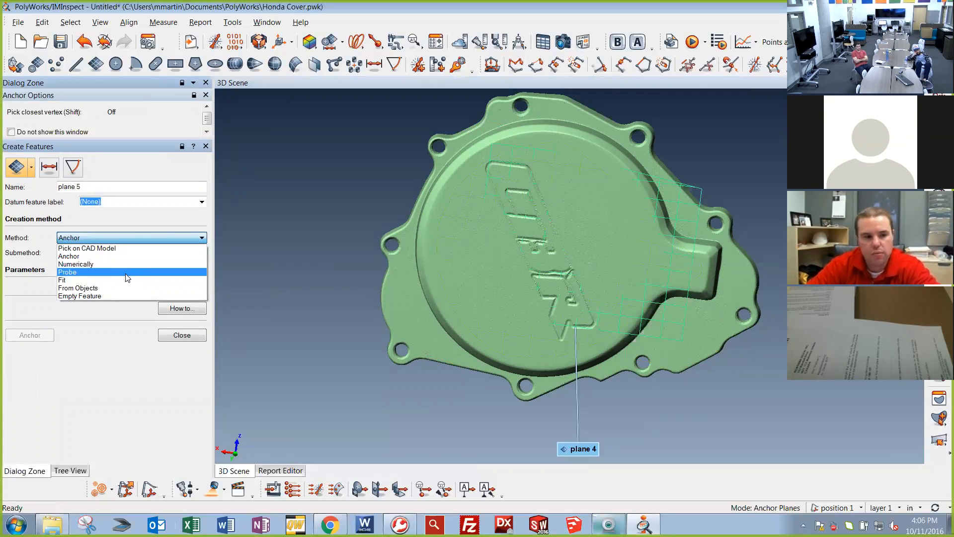
click(126, 274)
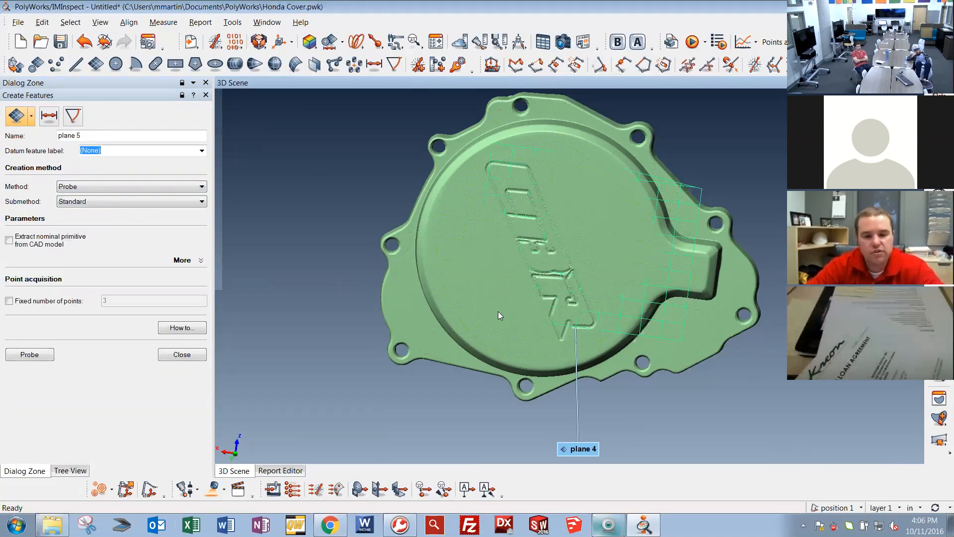
click(73, 187)
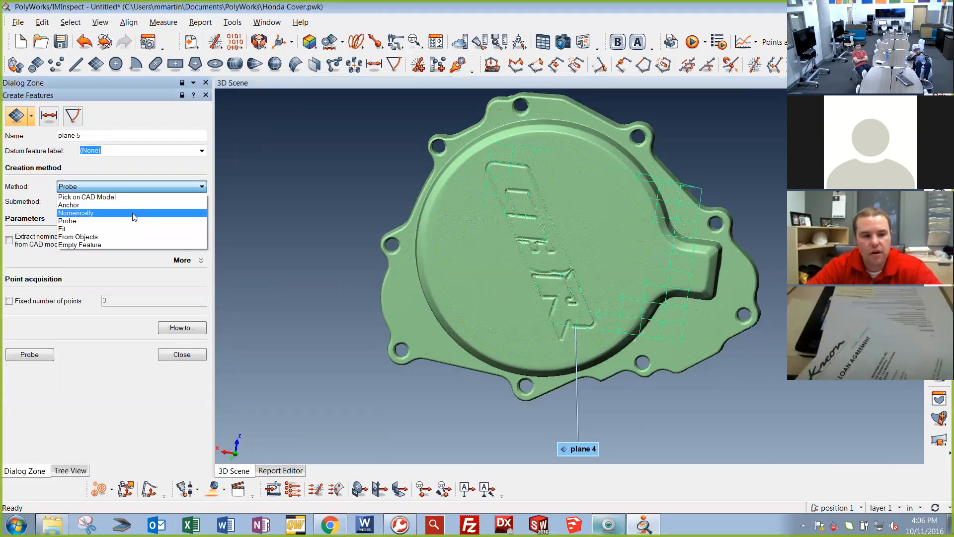
click(147, 246)
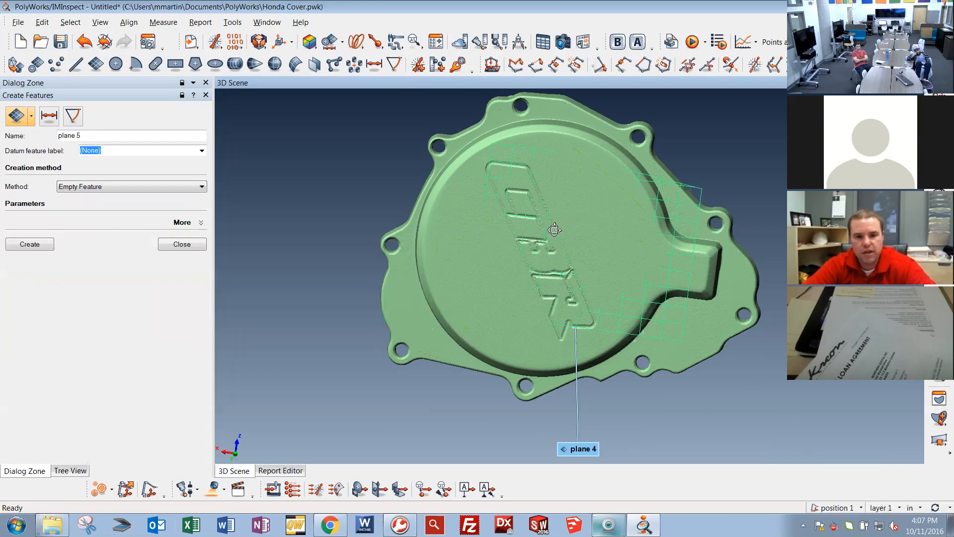
drag(555, 229, 567, 196)
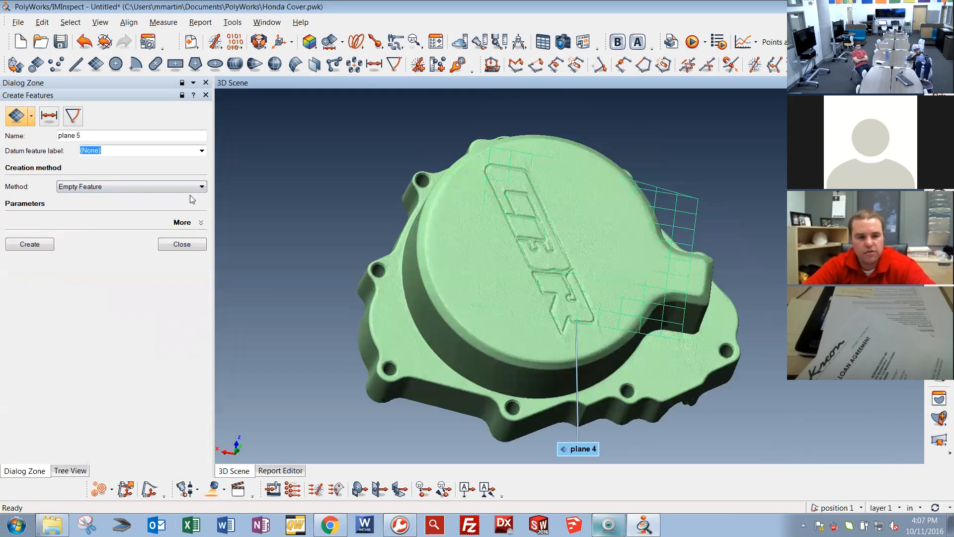
Review the submethods offered by the From Objects method for planes, and close feature creation without making a plane.
click(89, 187)
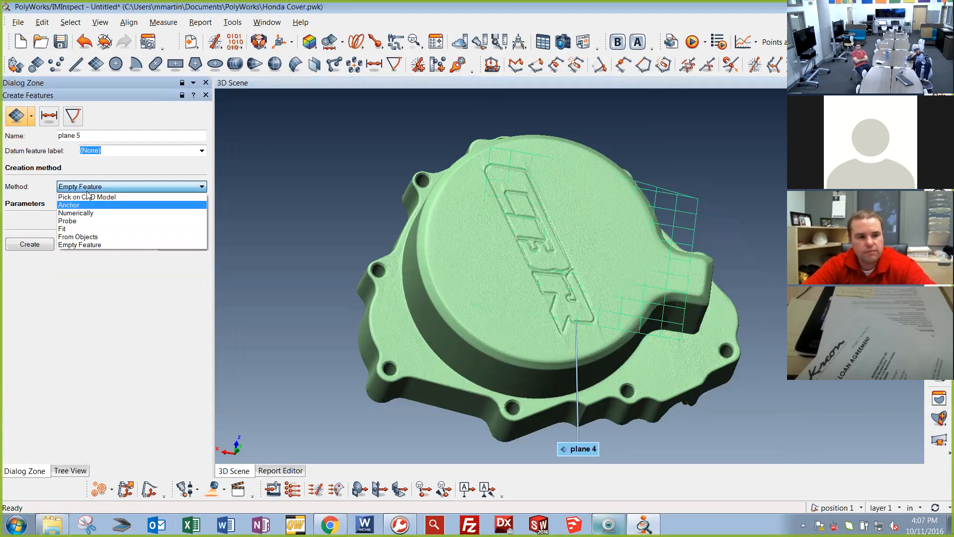
click(90, 237)
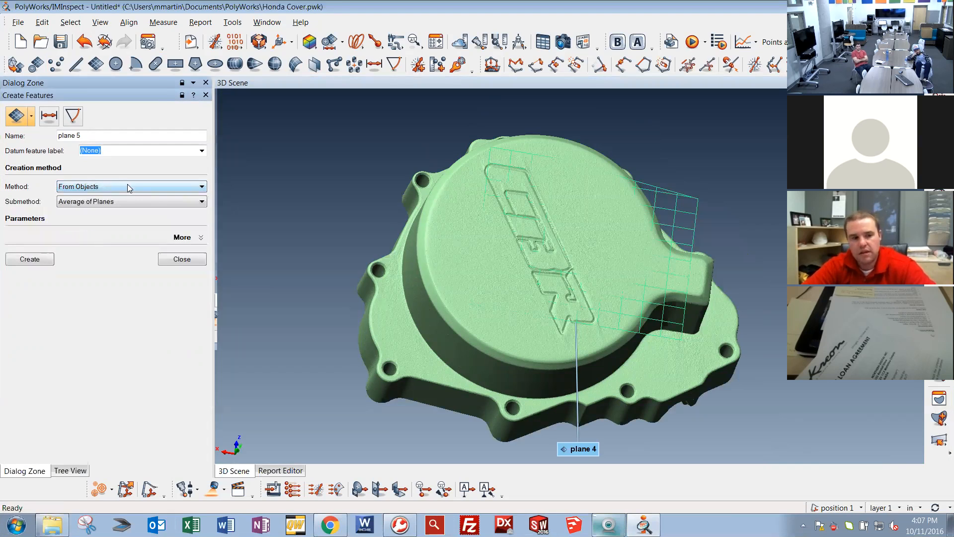
click(114, 199)
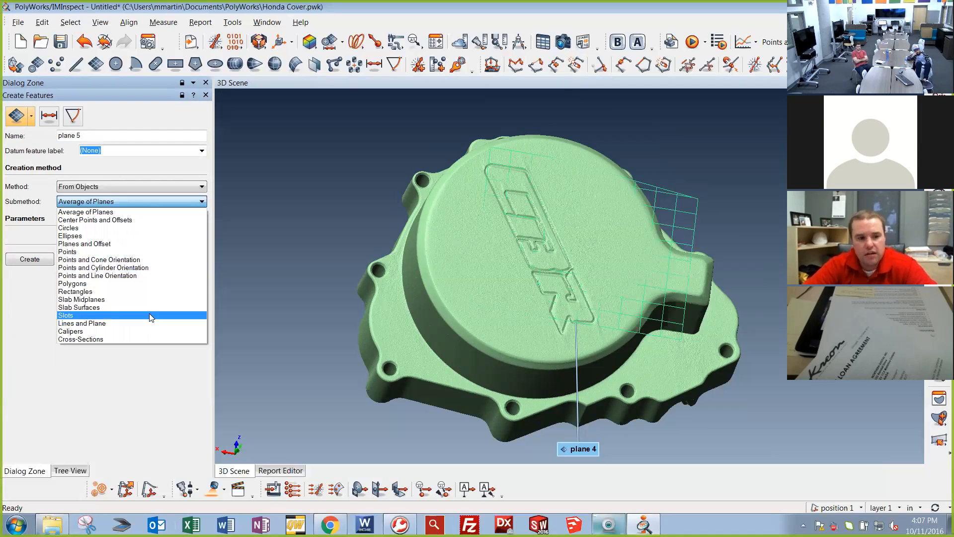
click(2, 340)
click(513, 286)
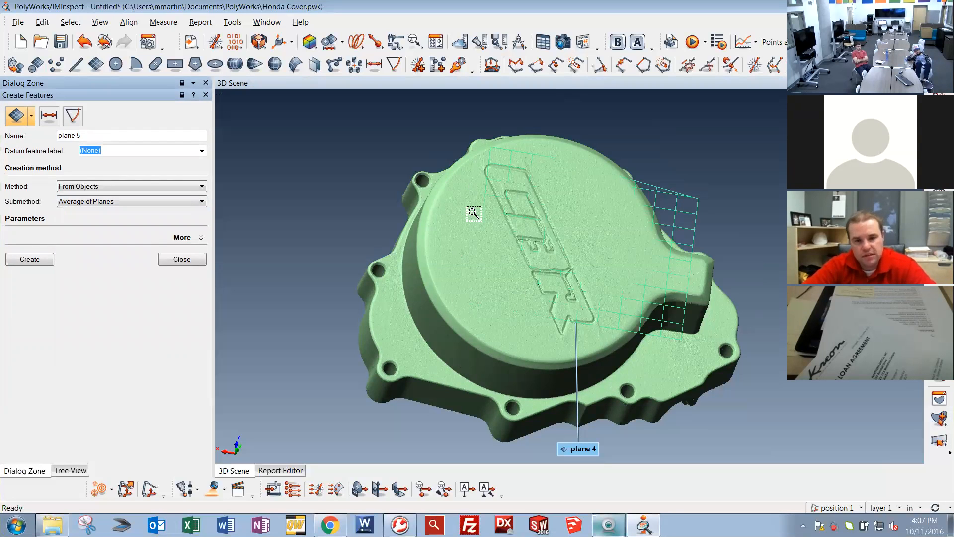
click(193, 263)
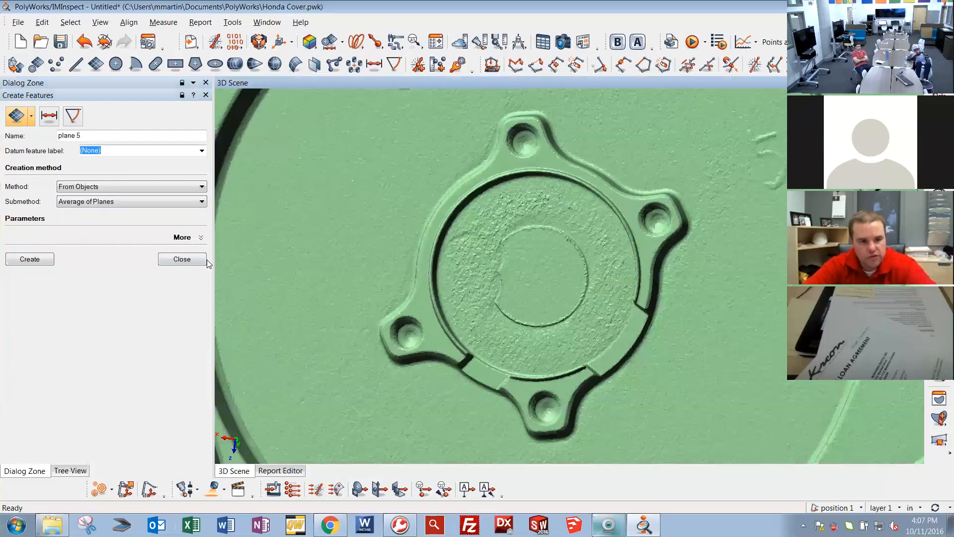
Display circles 1 to 4 in the scene and arrange their annotations around the four-hole boss inside the cover.
click(41, 321)
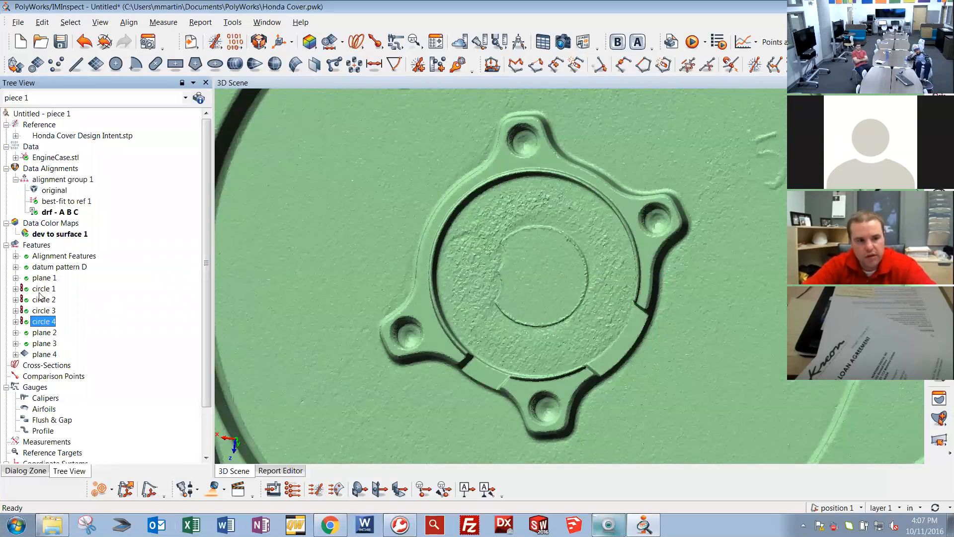
shift+click(42, 293)
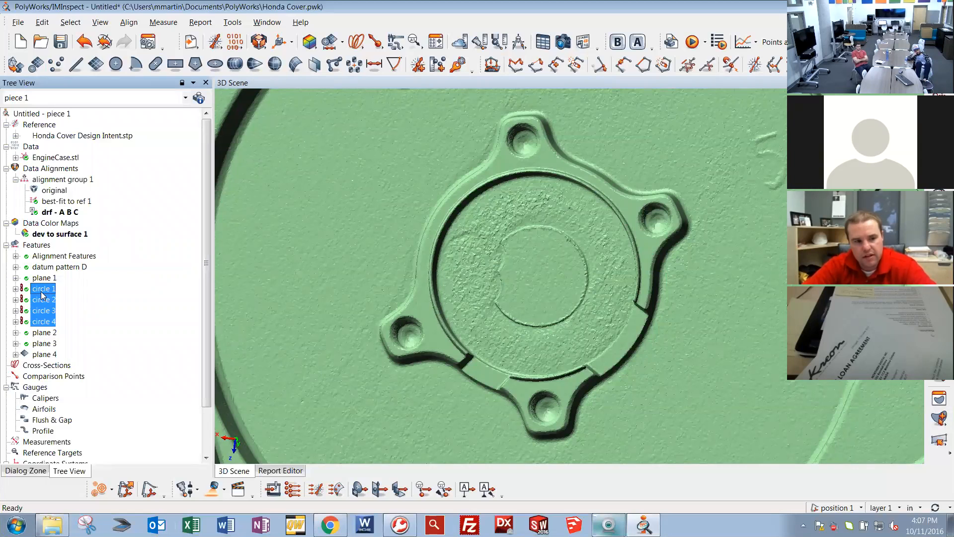
middle_click(37, 291)
middle_click(40, 297)
middle_click(43, 308)
middle_click(44, 321)
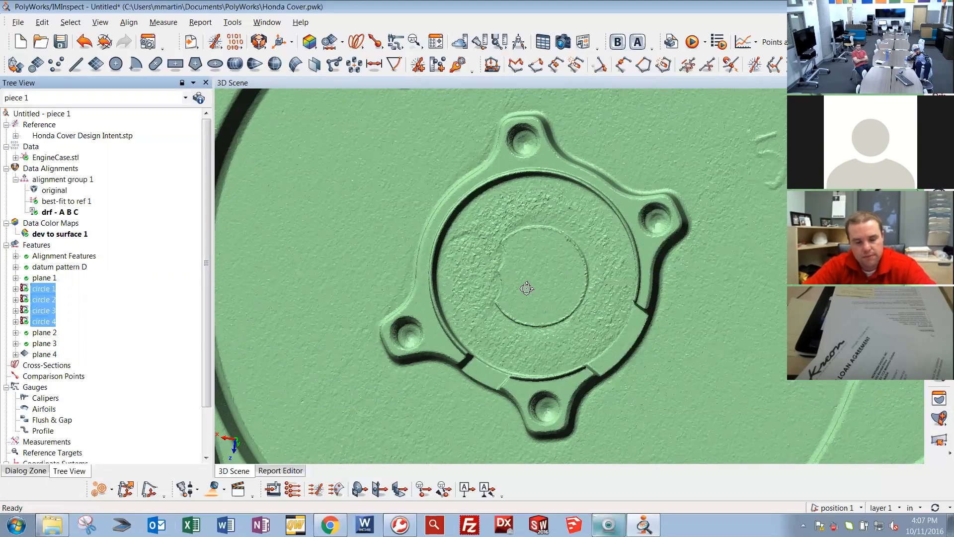
click(519, 303)
key(shift+d)
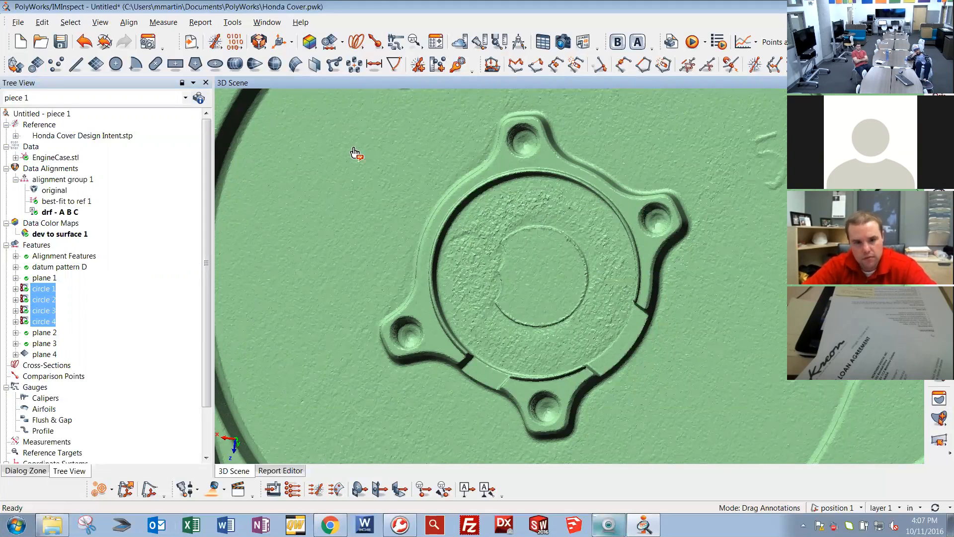
key(Escape)
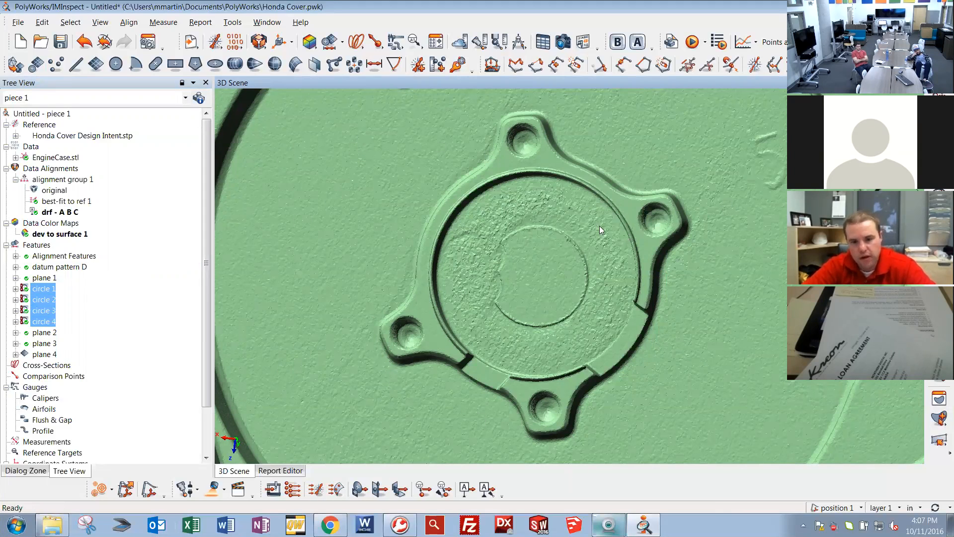
scroll(486, 132, down, 3)
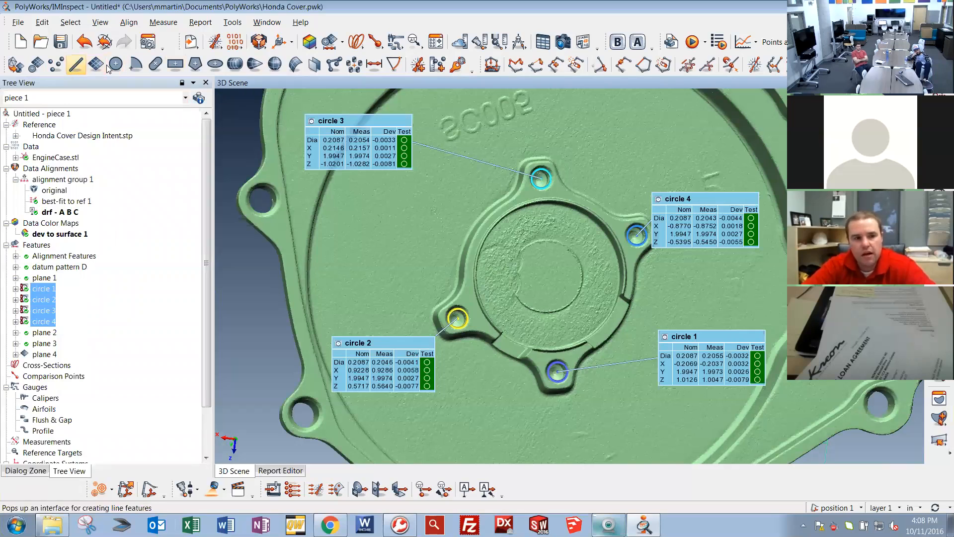
Create four point features from circles 1 to 4 using the From Objects method and the Circle Centers submethod.
click(56, 63)
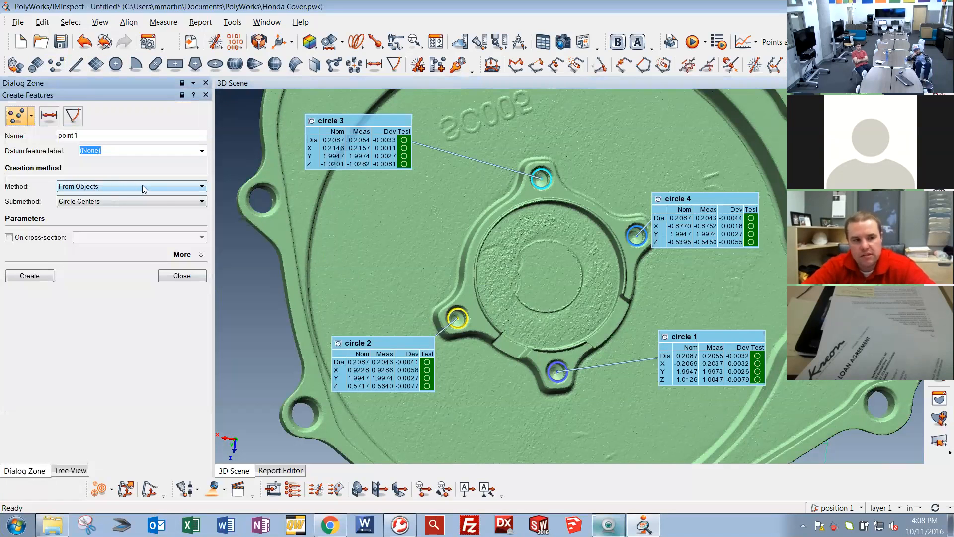
click(30, 276)
click(182, 276)
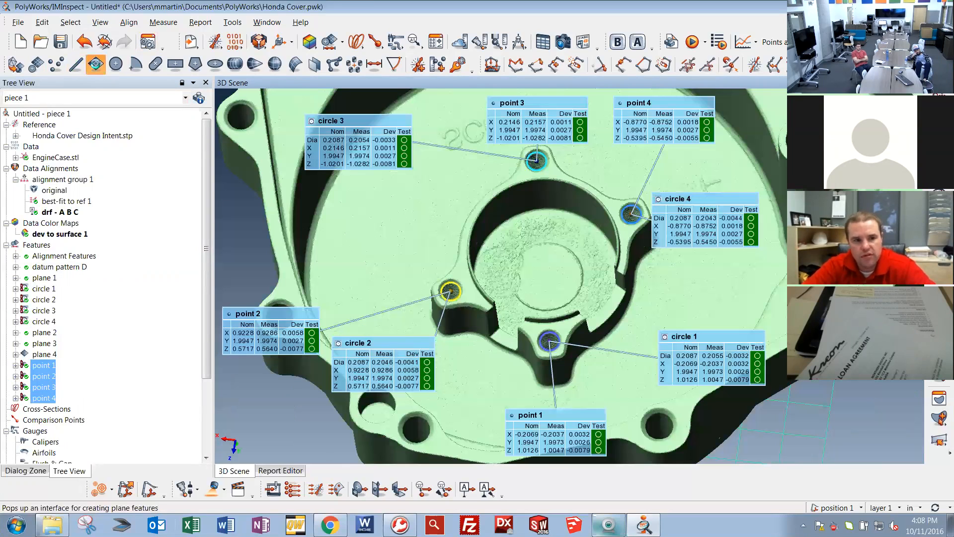
Create a plane through points 1 to 4 using the From Objects method and the Points submethod.
click(96, 64)
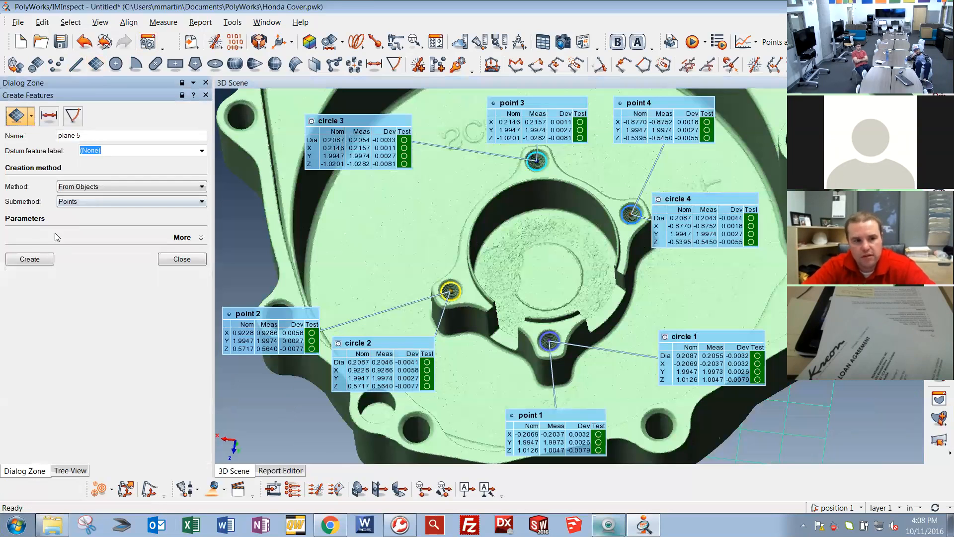
click(36, 259)
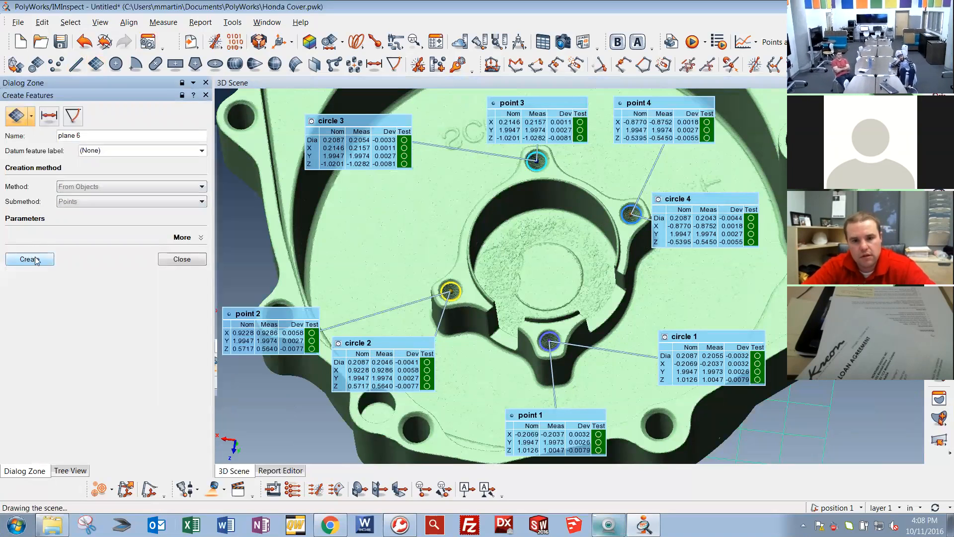
click(182, 259)
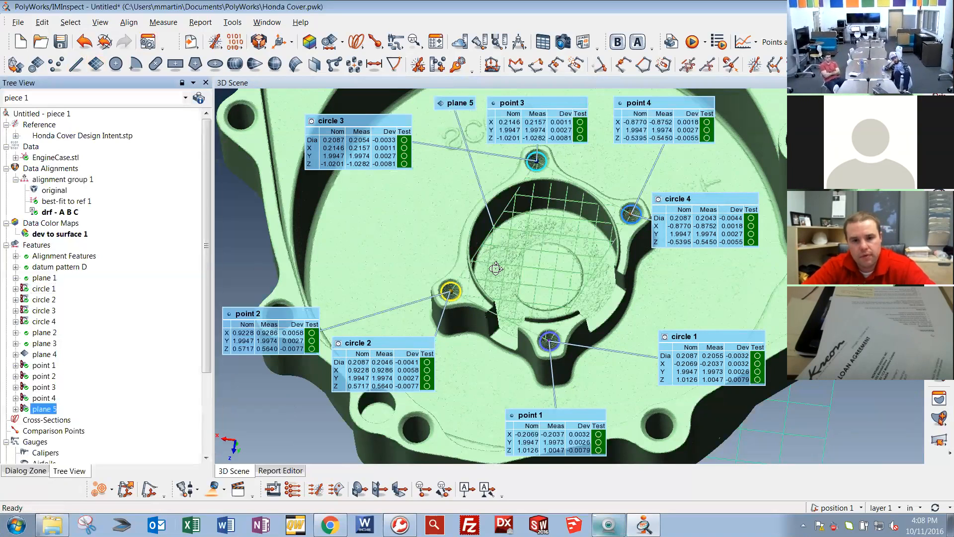
Hide all features and the EngineCase scan in the scene, and display the Honda Cover Design Intent reference model.
click(479, 269)
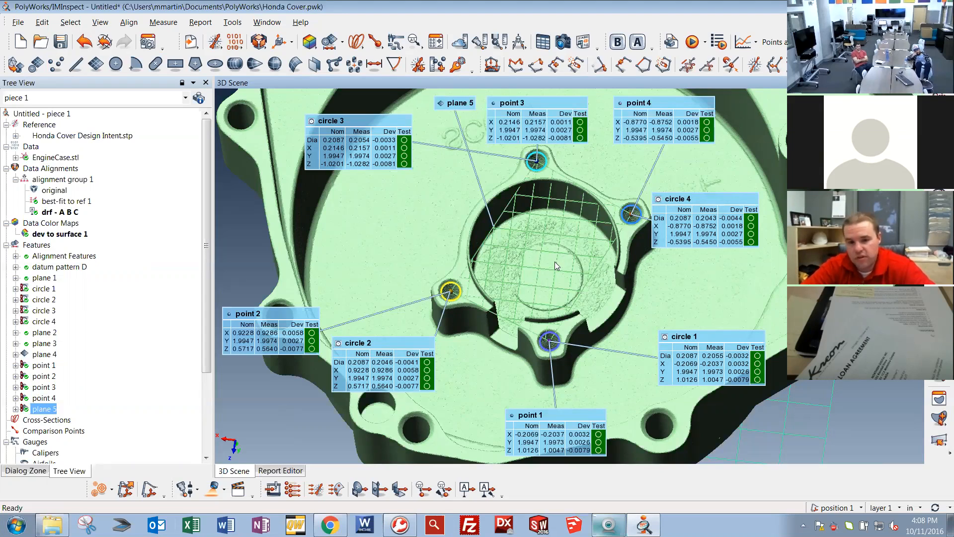
drag(252, 117, 244, 128)
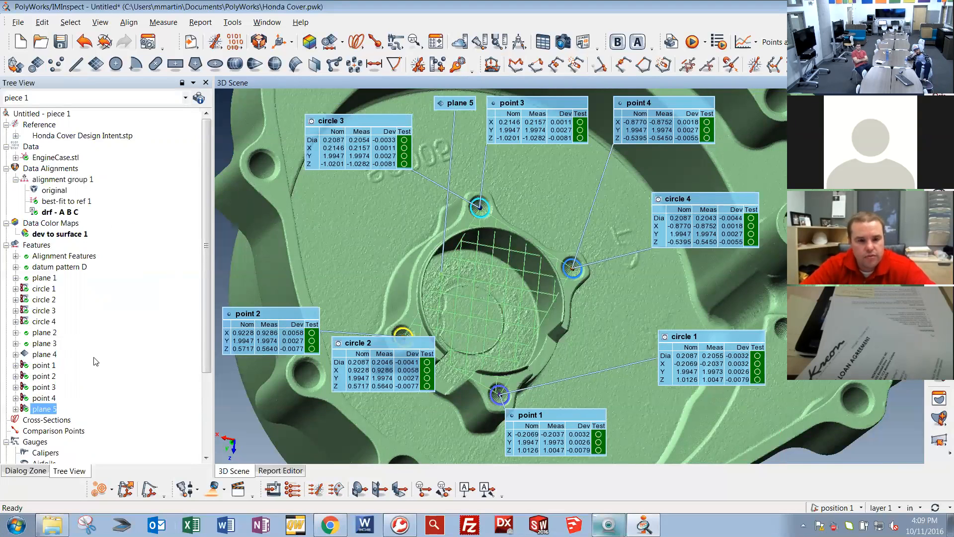
drag(96, 362, 223, 293)
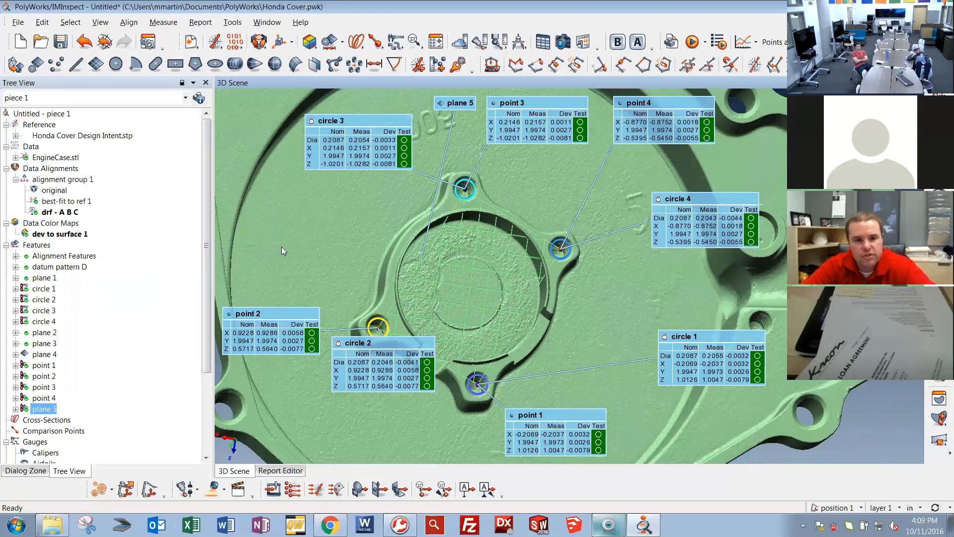
middle_click(31, 247)
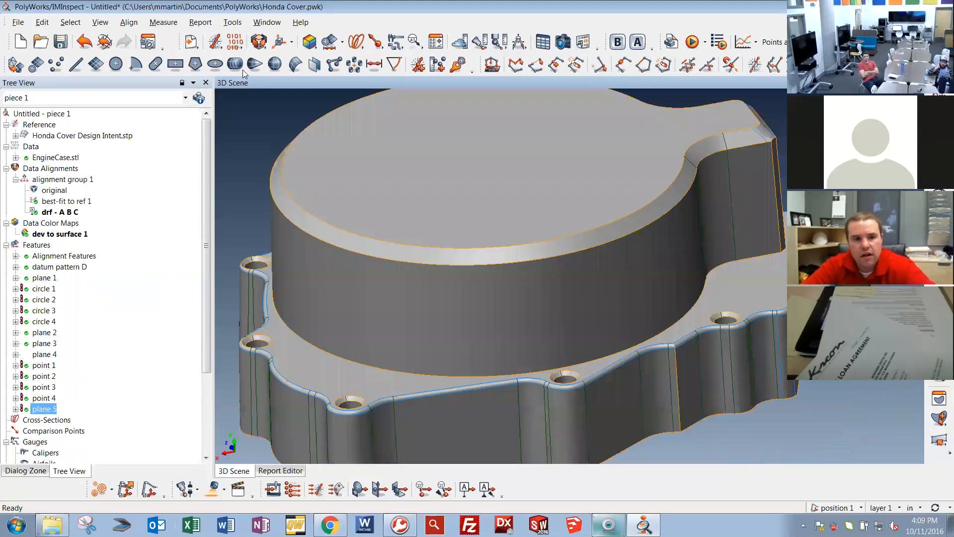
Create a surface feature from the side wall of the raised round housing using the From Reference Elements method.
click(290, 66)
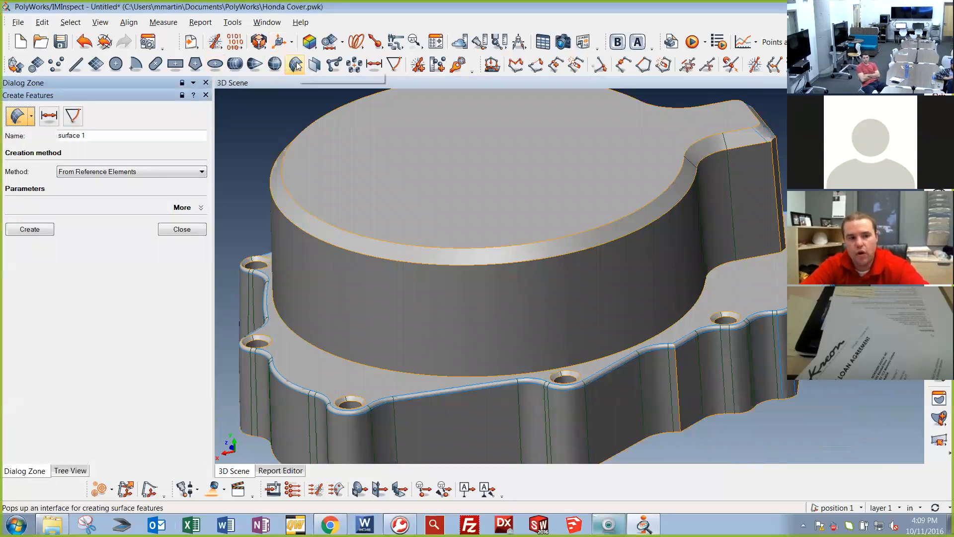
click(156, 168)
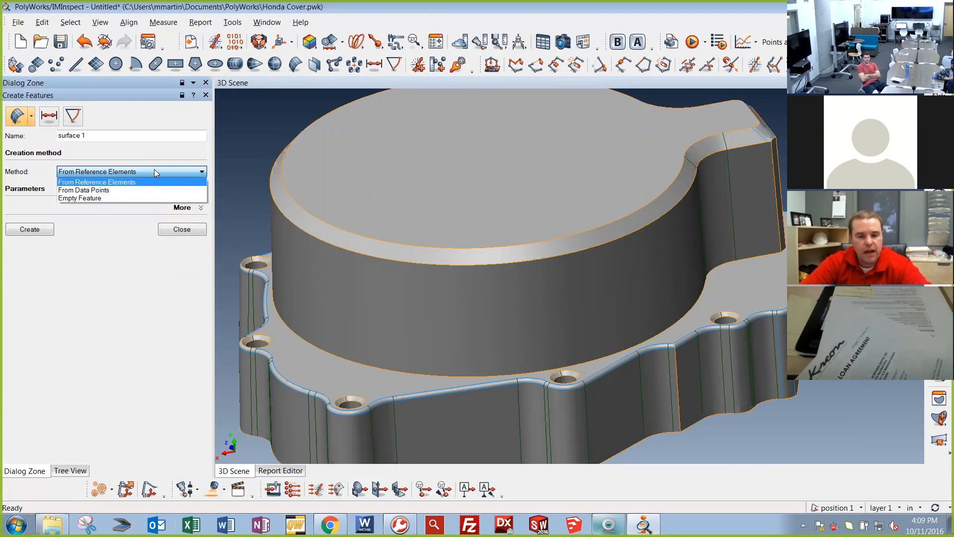
click(84, 173)
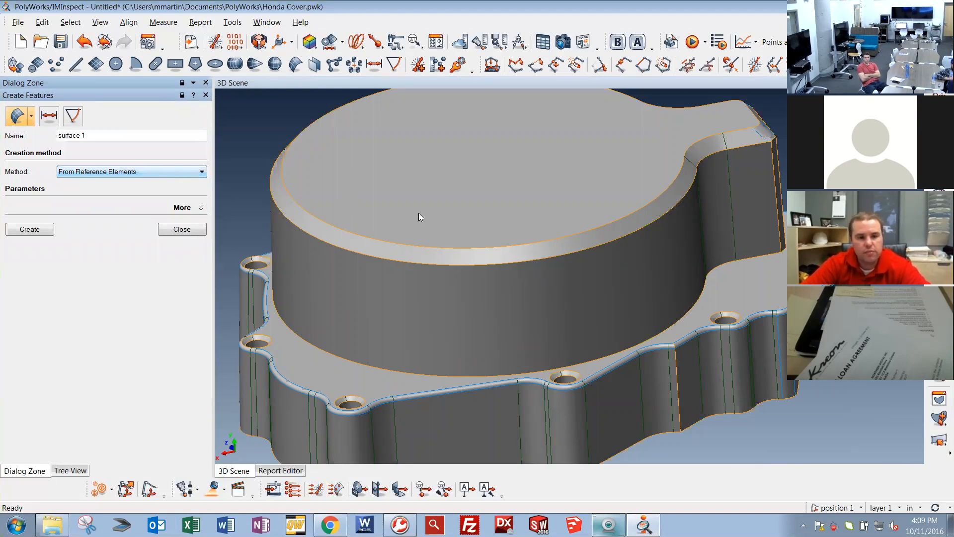
drag(351, 215, 446, 238)
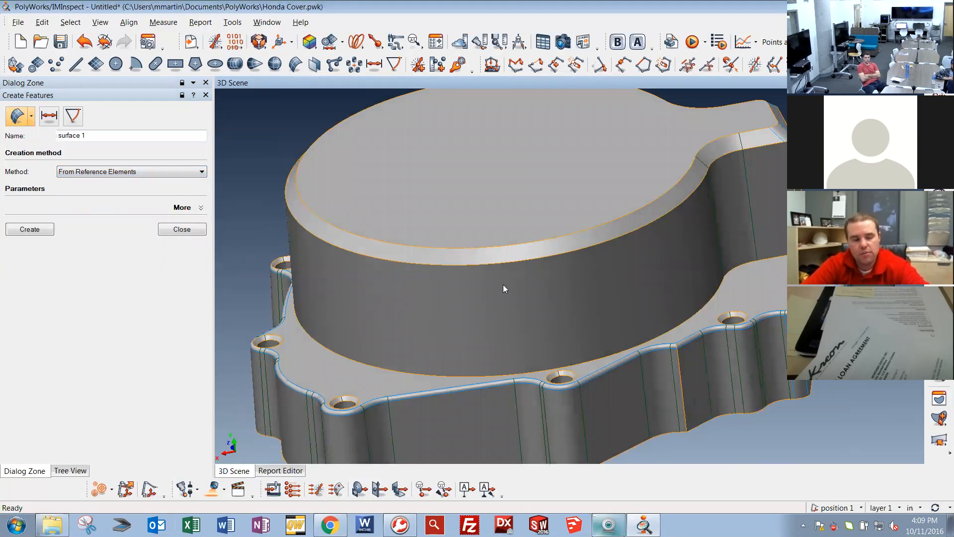
click(18, 116)
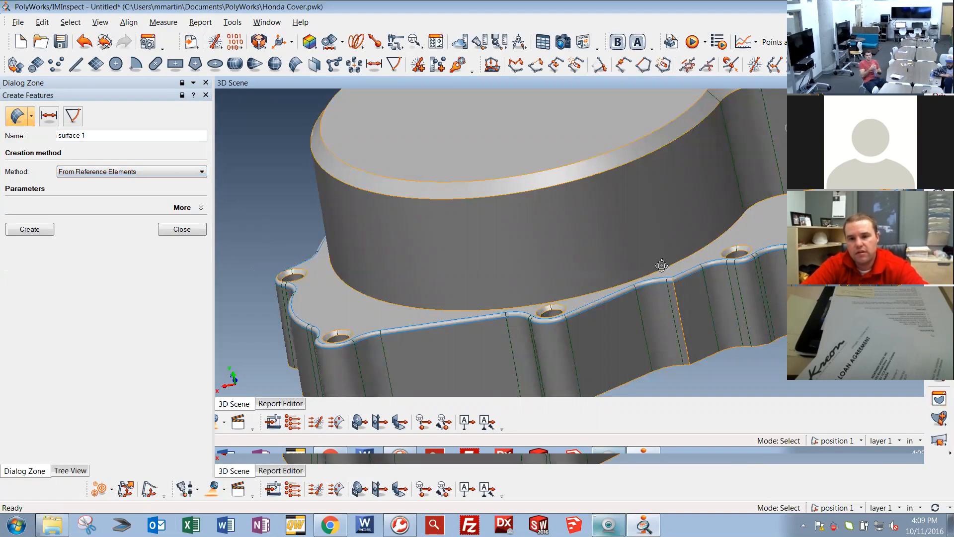
drag(705, 279, 684, 252)
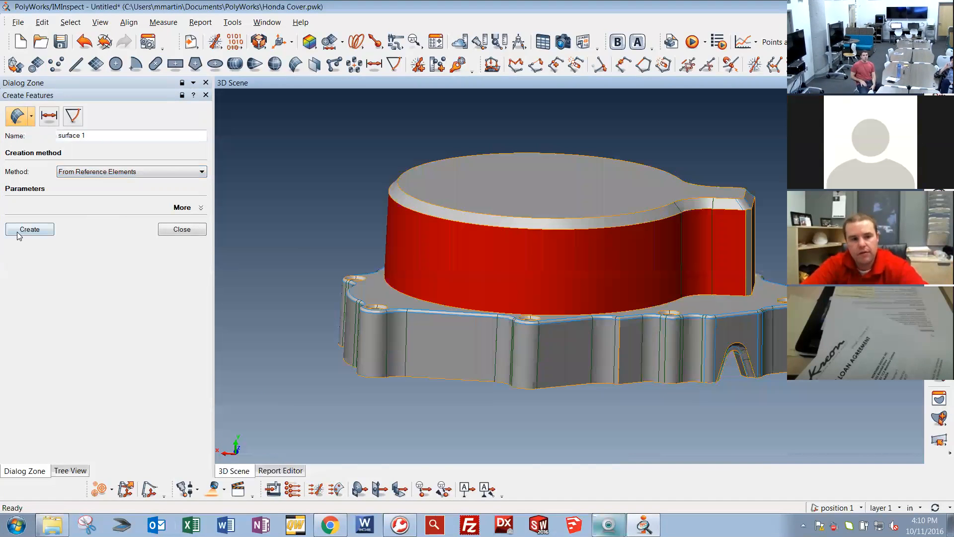
click(28, 229)
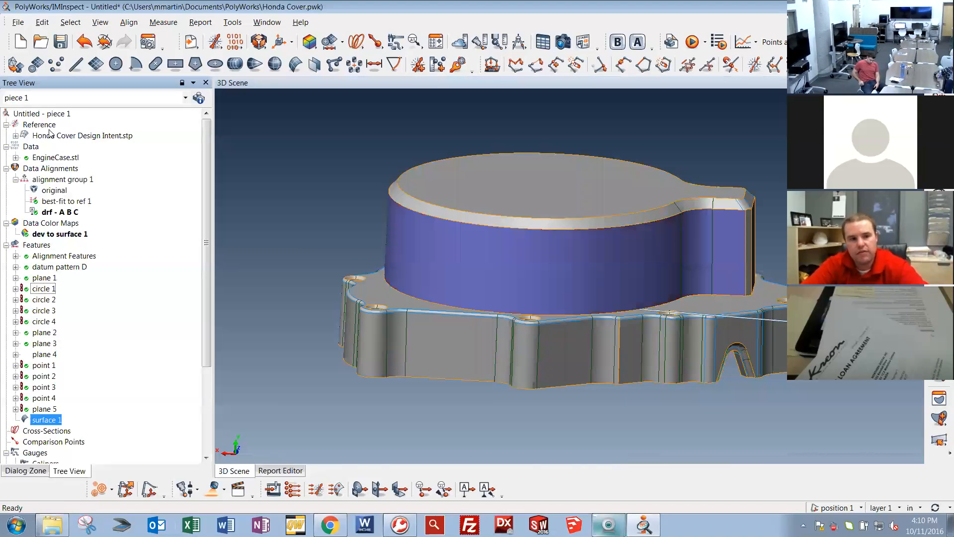
Replace the reference model with the EngineCase scan in the scene and extract the measured data for surface 1.
middle_click(53, 136)
drag(515, 269, 559, 310)
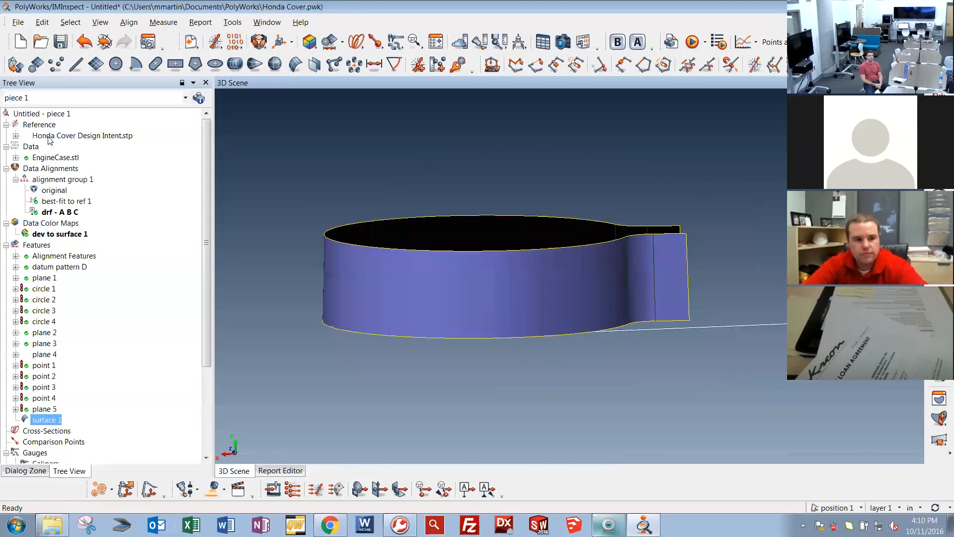
middle_click(49, 137)
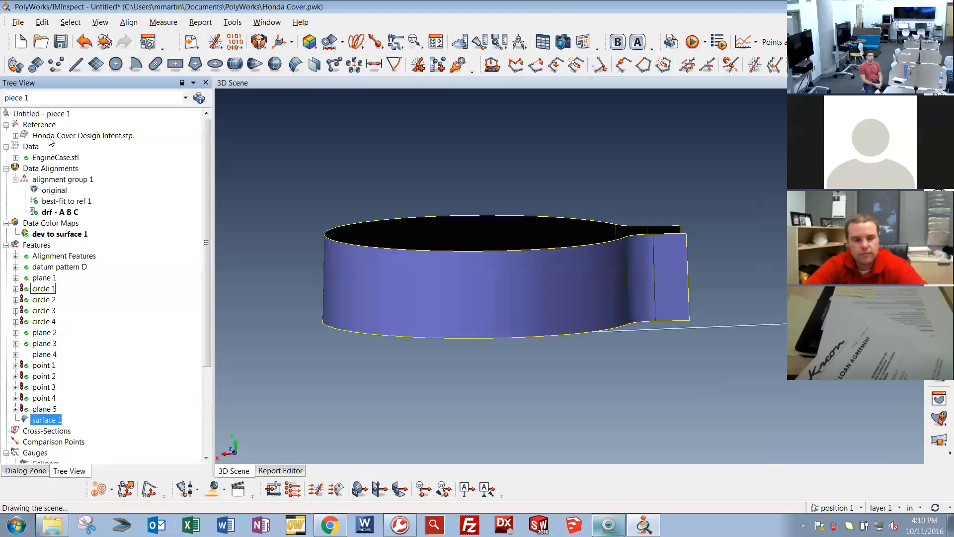
middle_click(59, 132)
click(506, 238)
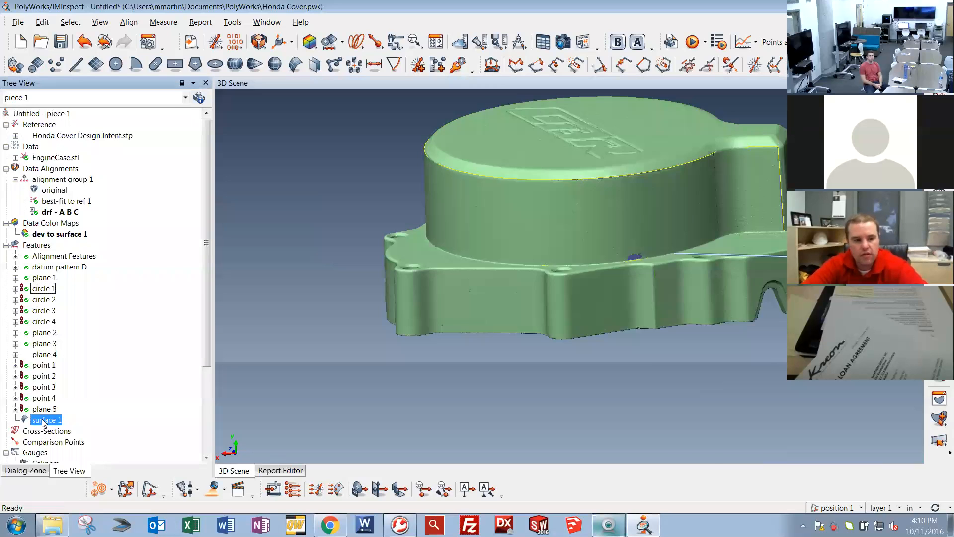
right_click(43, 420)
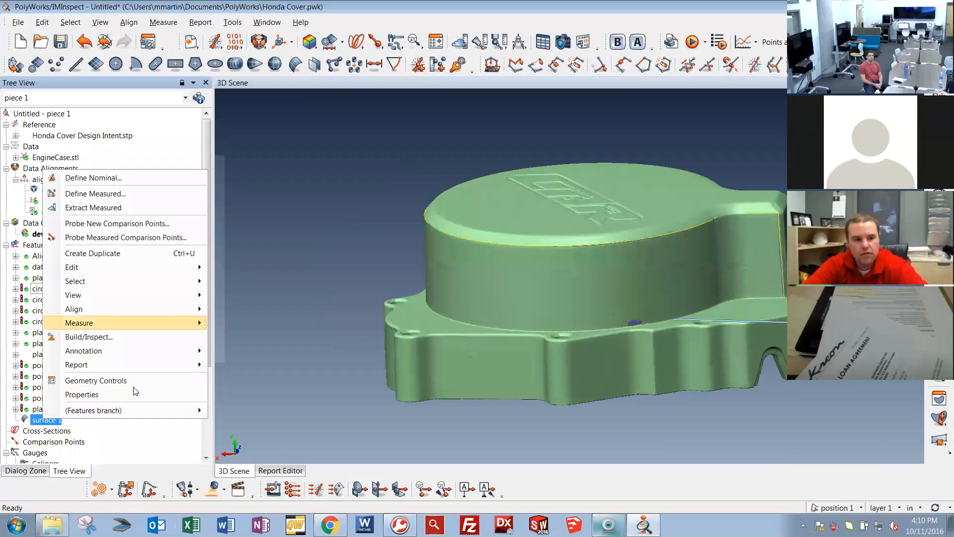
click(103, 209)
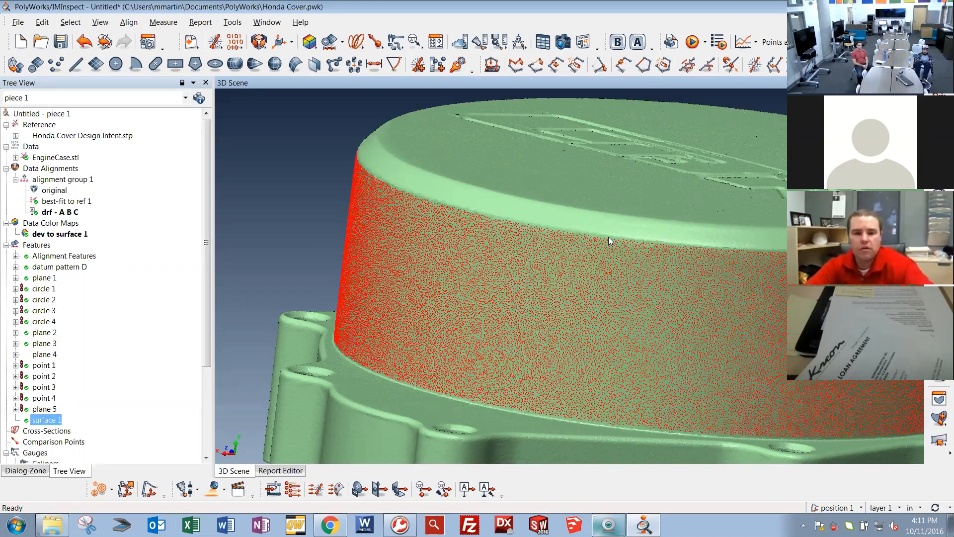
Hide the EngineCase scan to inspect surface 1 by itself, and hide surface 1.
middle_click(46, 419)
drag(552, 251, 9, 160)
middle_click(35, 156)
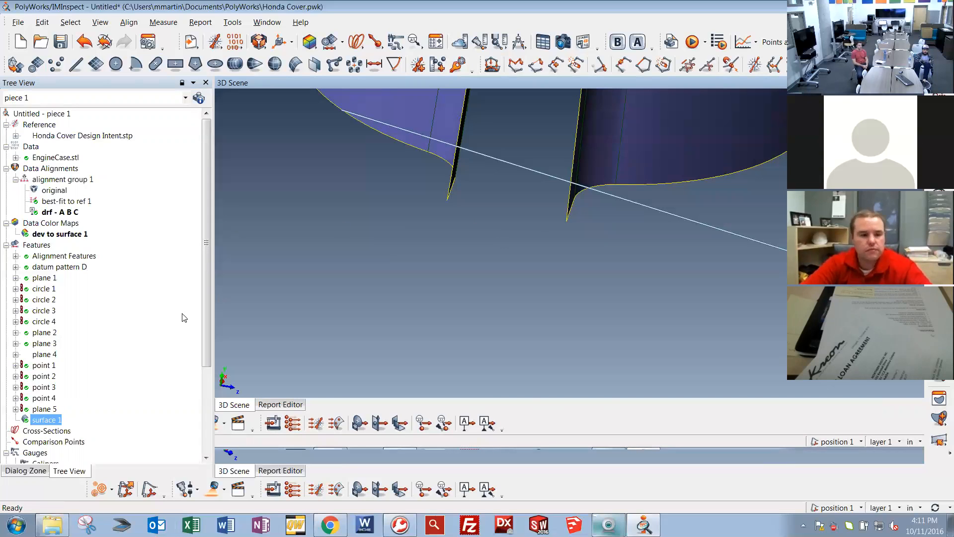
middle_click(45, 421)
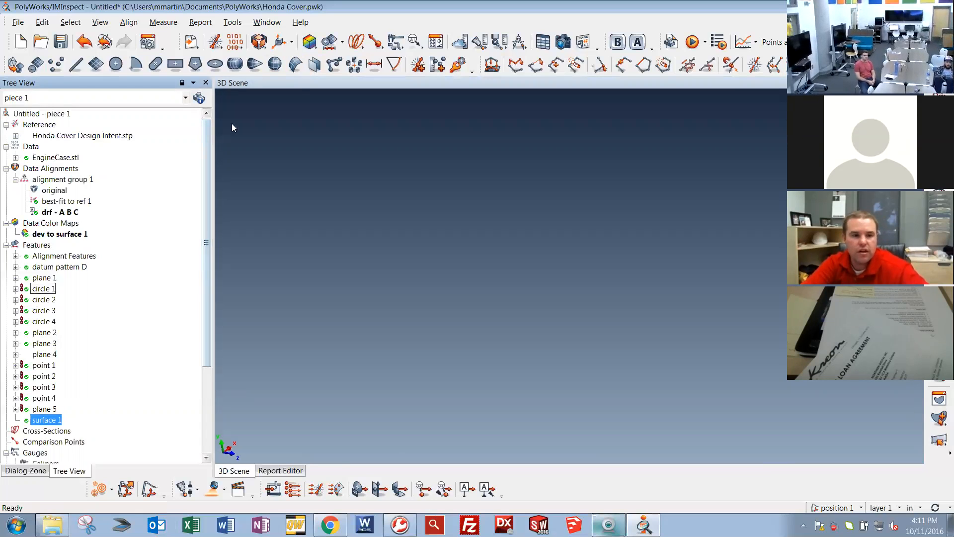
click(320, 72)
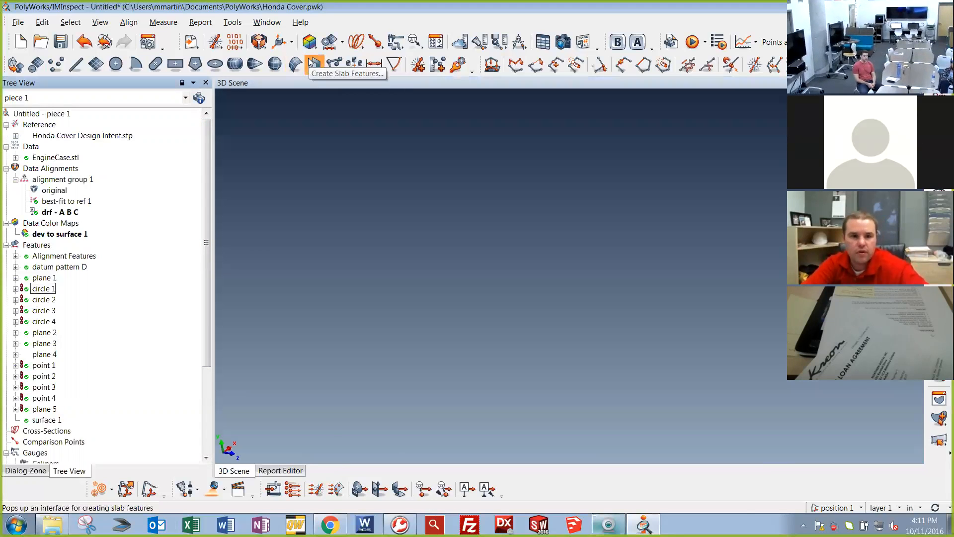
click(314, 62)
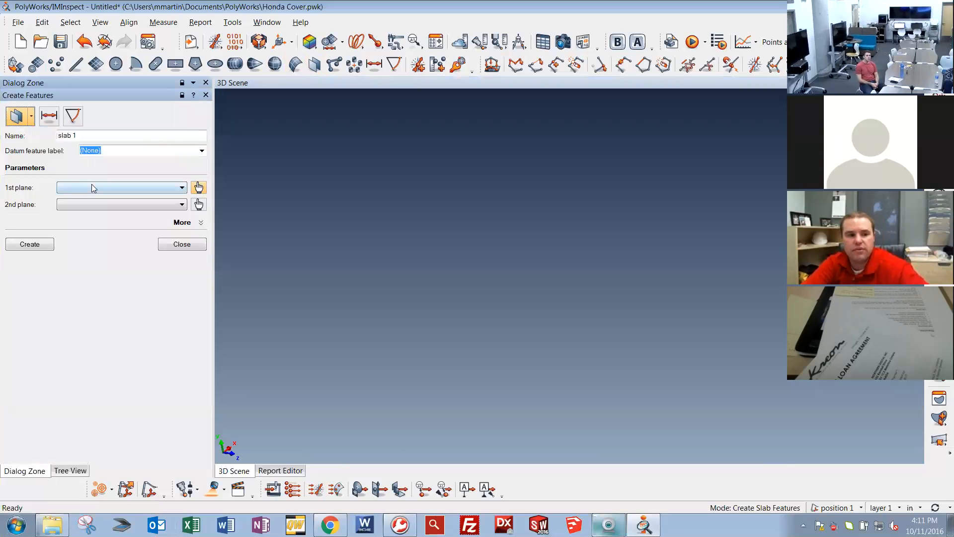
click(181, 244)
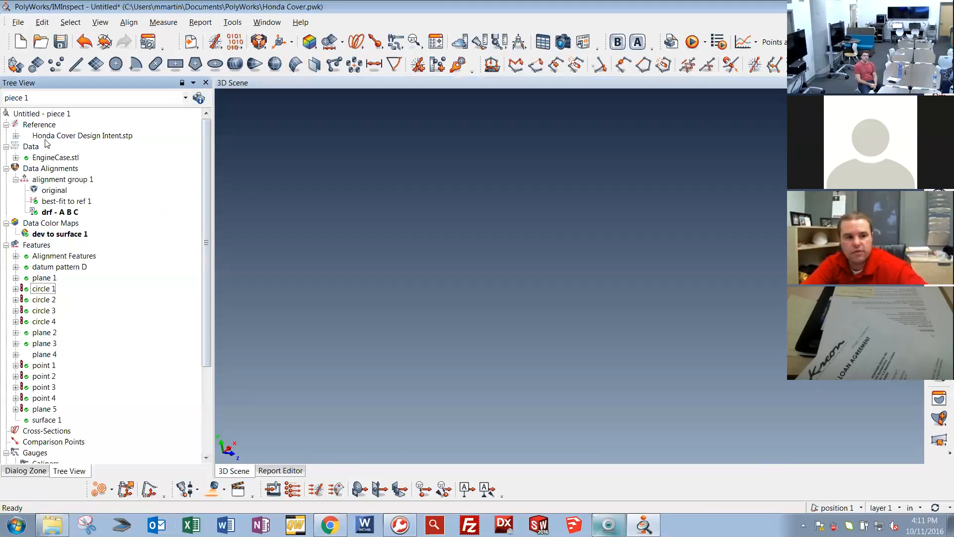
Create planes 6 and 7 on the inner and outer rim walls at the notch using Pick on CAD Model with Single Surface.
drag(655, 251, 671, 196)
drag(582, 325, 525, 188)
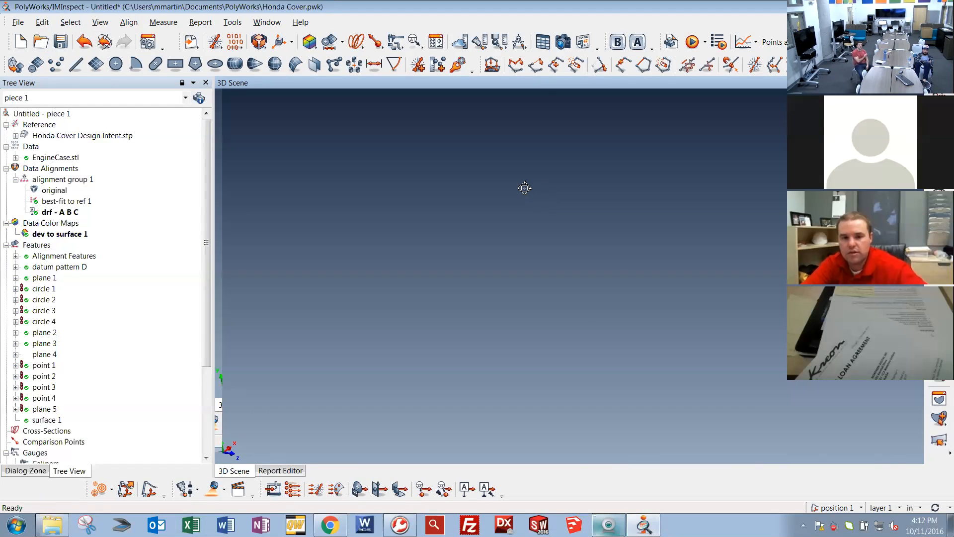
drag(671, 317, 683, 304)
click(93, 68)
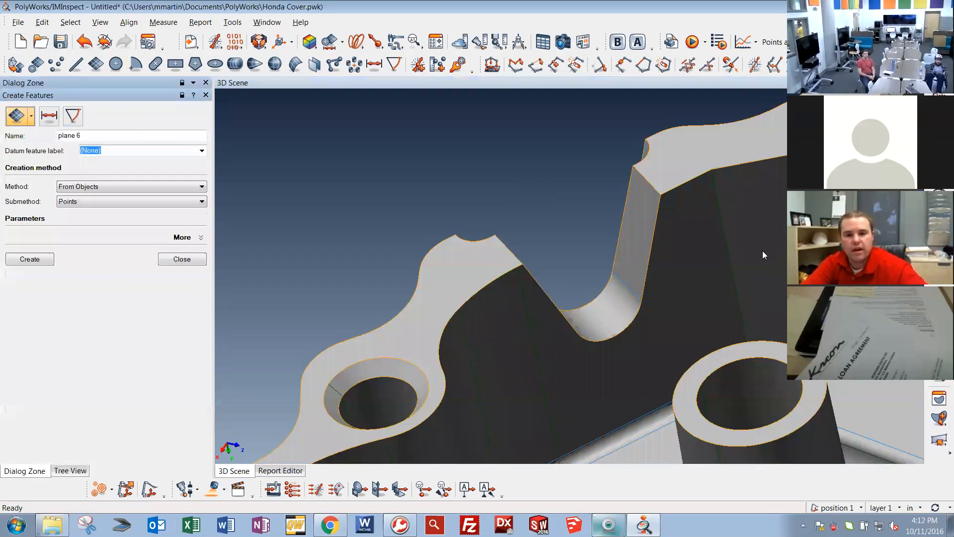
click(132, 187)
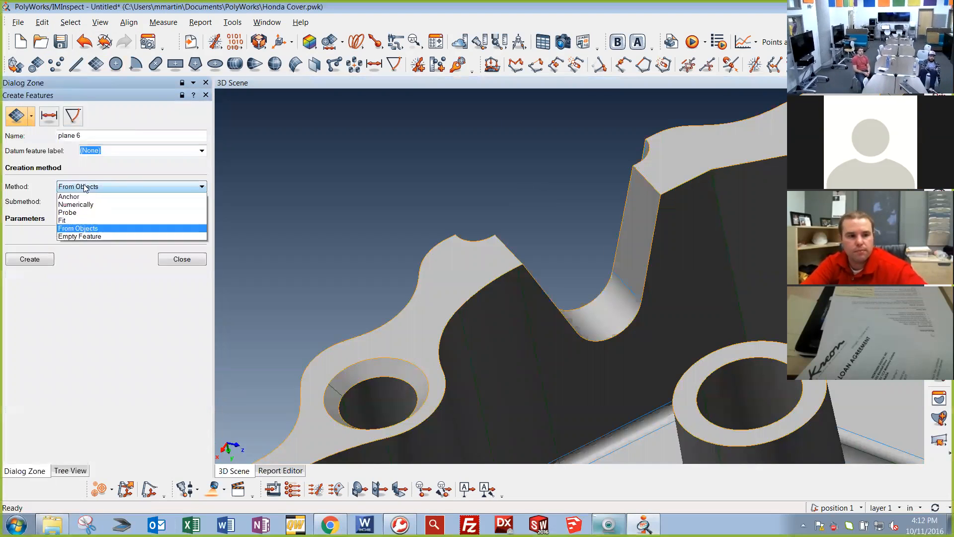
click(100, 195)
click(159, 201)
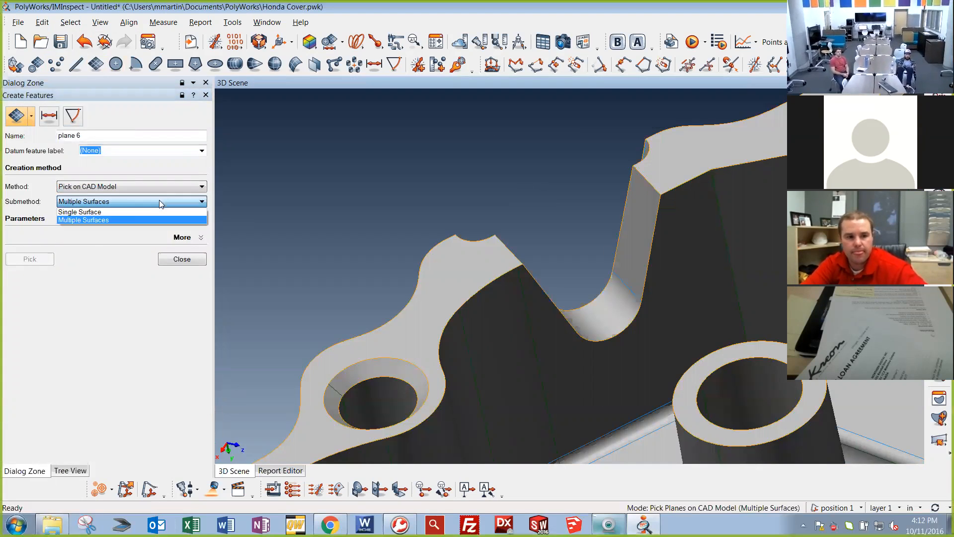
click(100, 213)
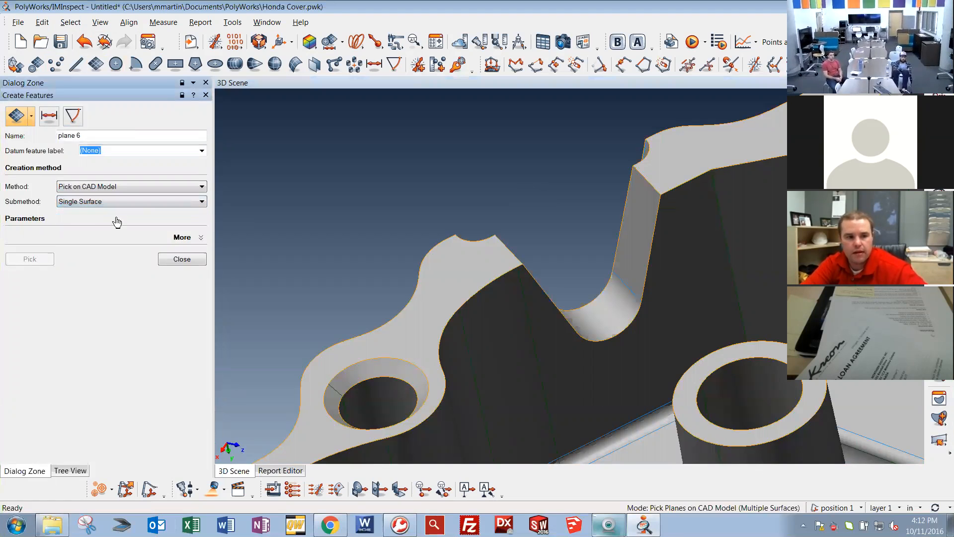
click(682, 326)
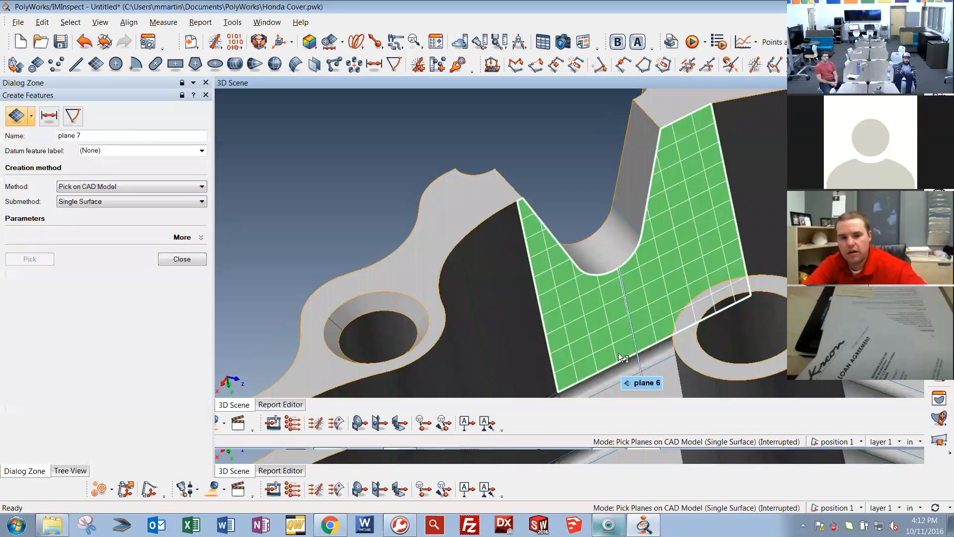
click(546, 244)
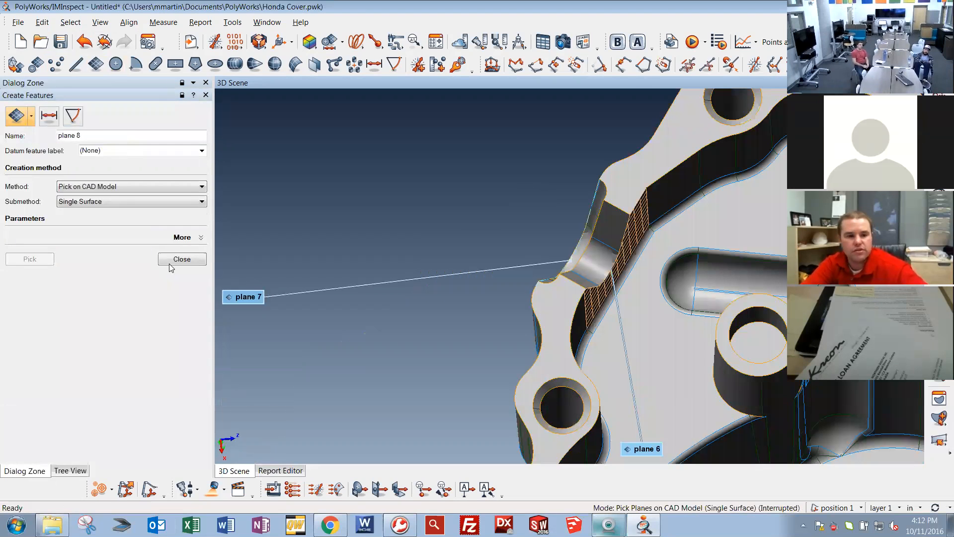
click(171, 262)
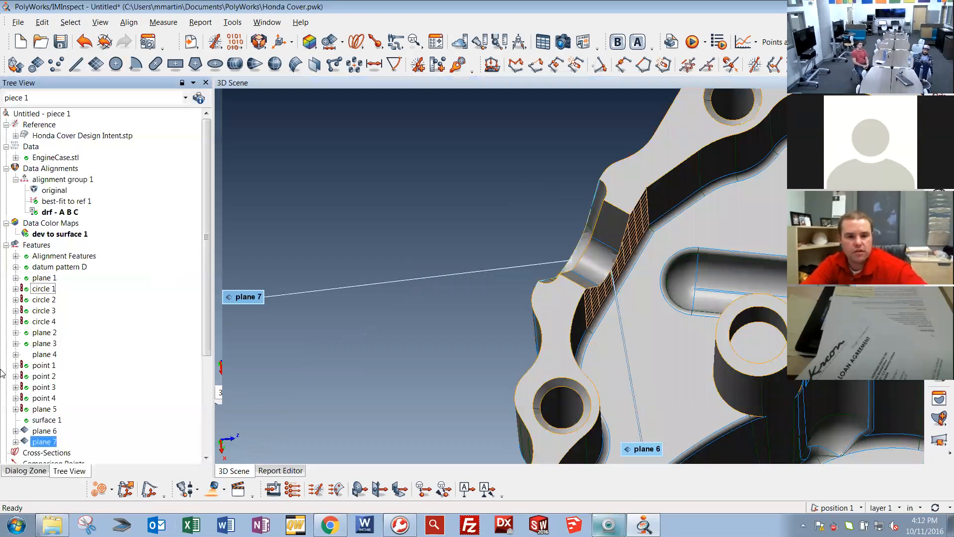
Create a slab feature from planes 6 and 7 with the datum feature label H.
ctrl+click(42, 431)
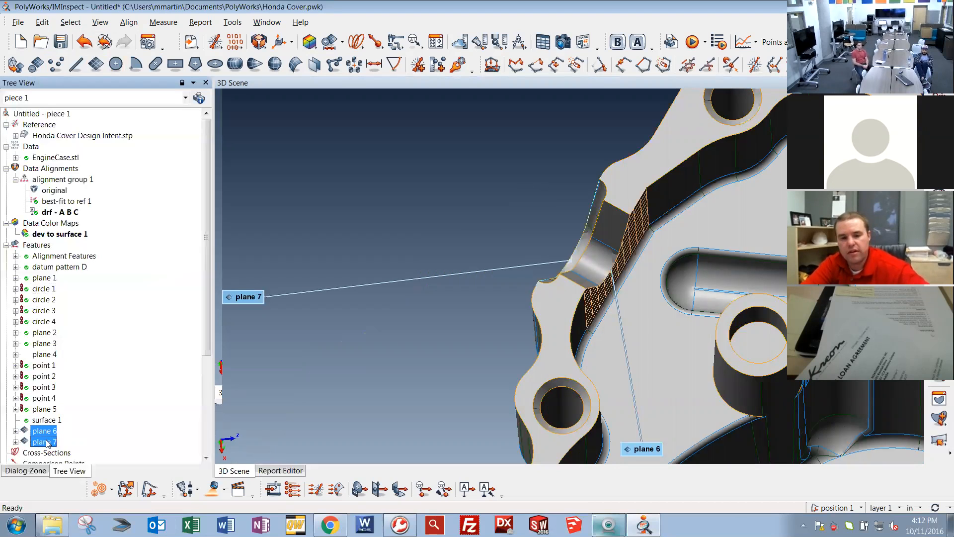
click(314, 68)
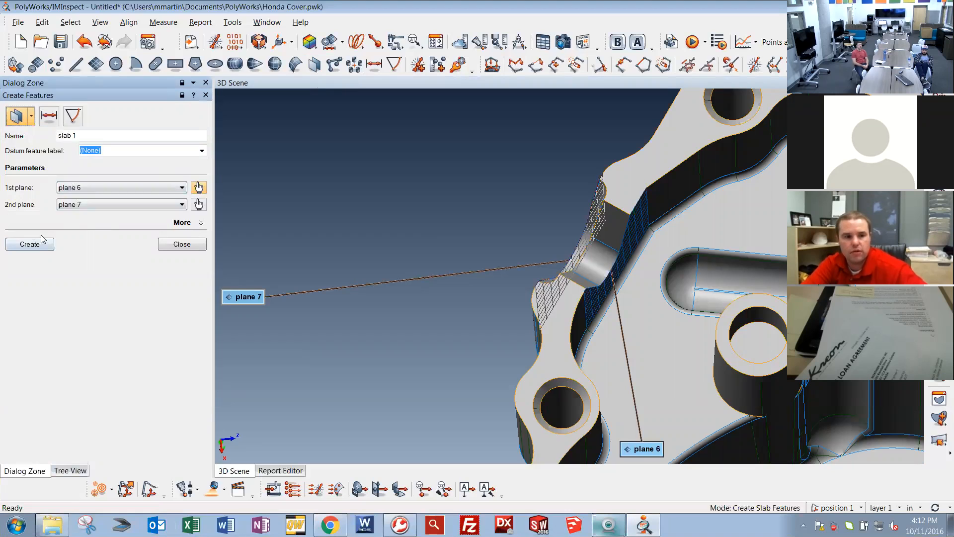
click(201, 151)
click(89, 228)
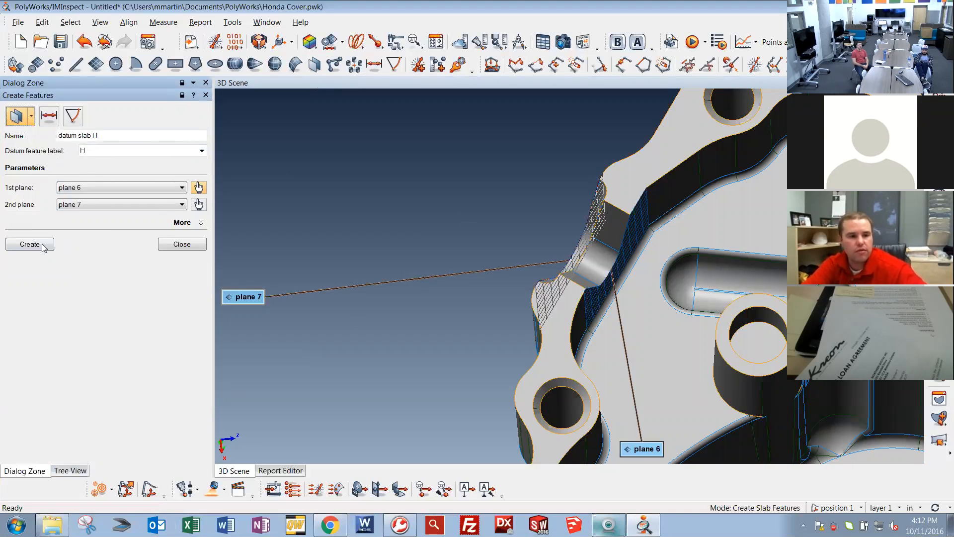
click(13, 245)
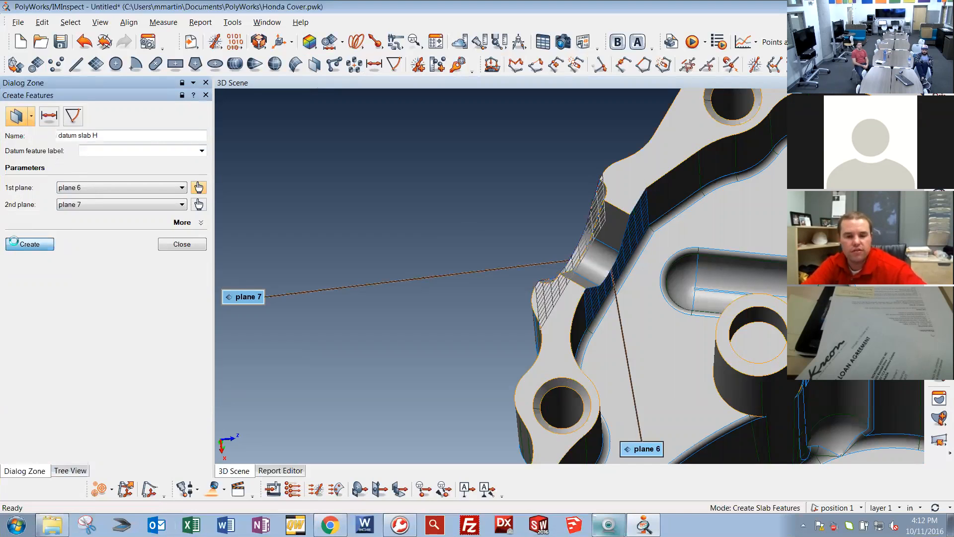
click(182, 244)
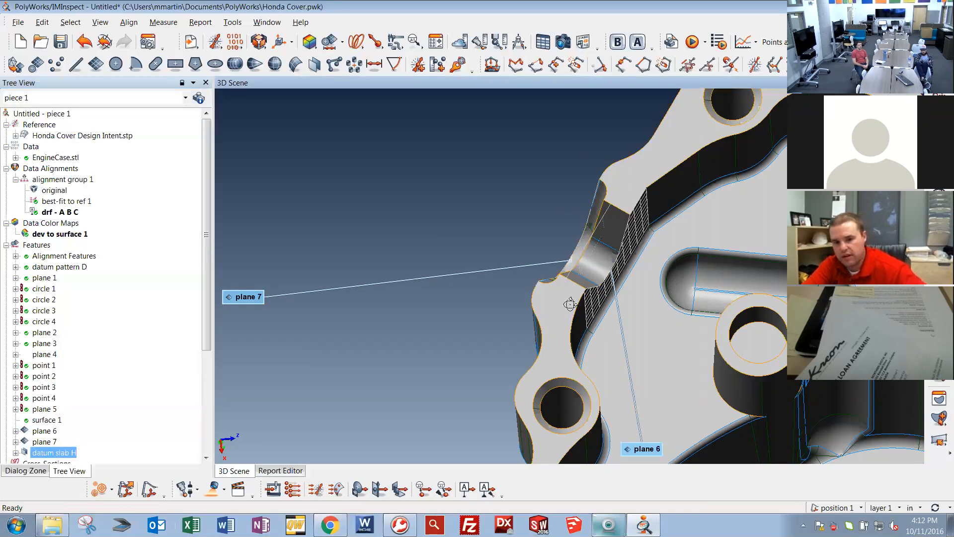
Hide planes 6 and 7 and the reference model, and expand datum slab H in the tree.
scroll(27, 432, down, 2)
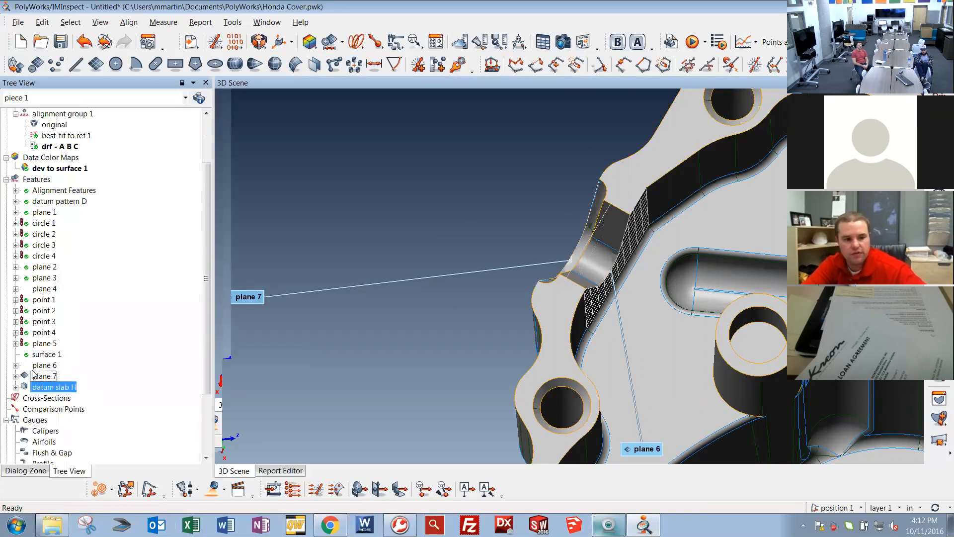
scroll(79, 157, up, 2)
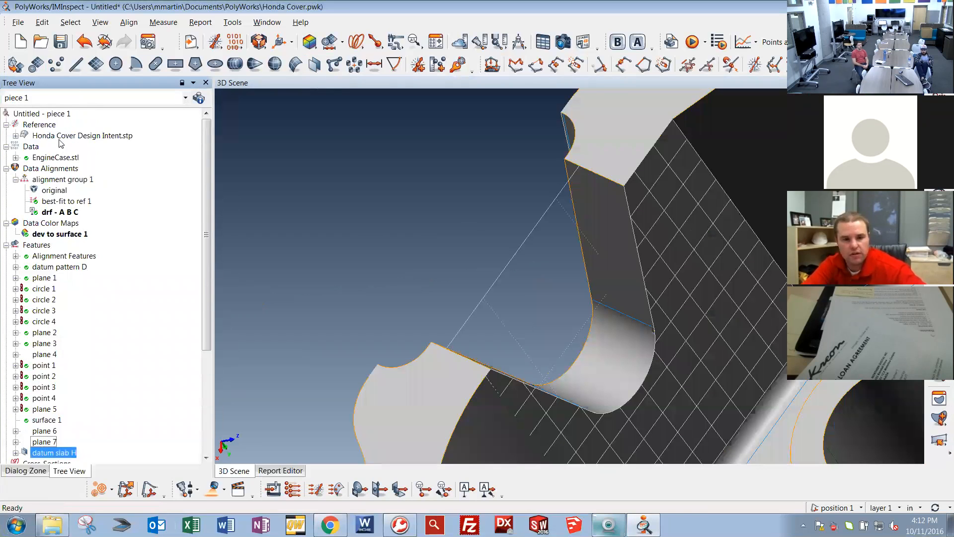
drag(618, 313, 634, 302)
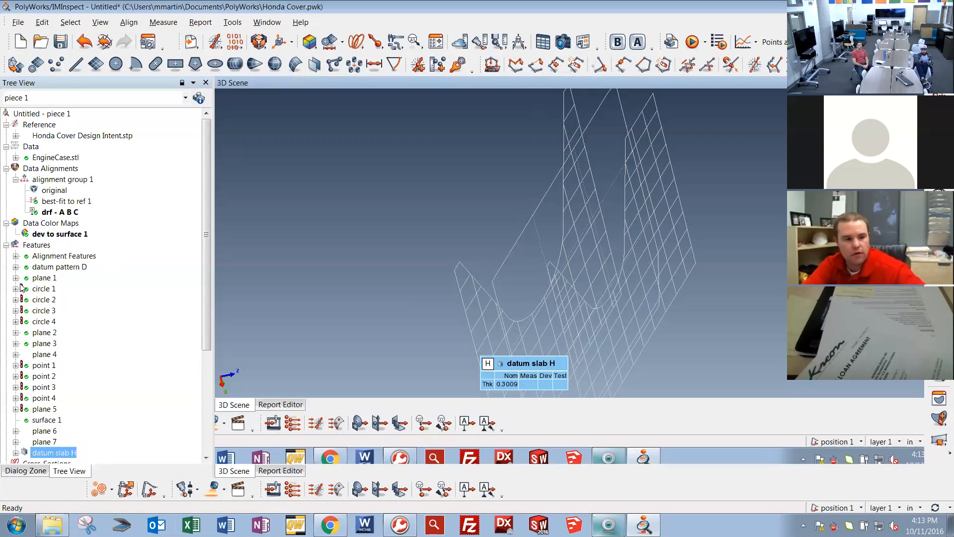
scroll(71, 430, down, 2)
click(15, 388)
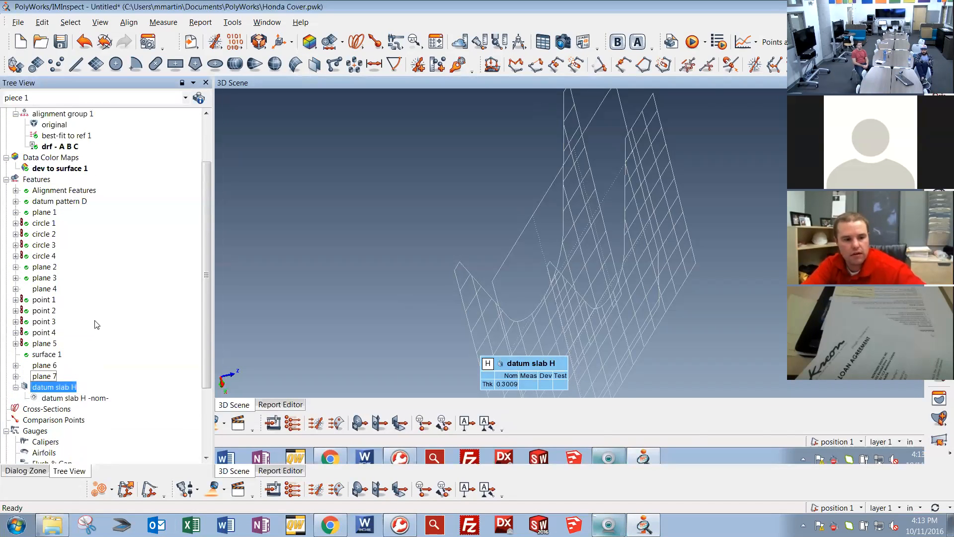
scroll(75, 363, down, 1)
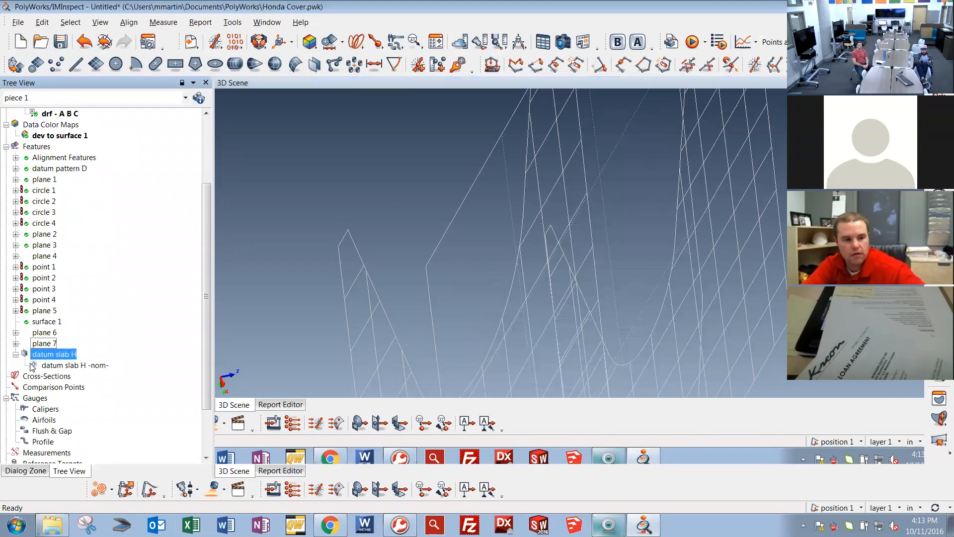
Extract the measured components of planes 6 and 7 so datum slab H also gets its measured component.
right_drag(425, 269, 435, 350)
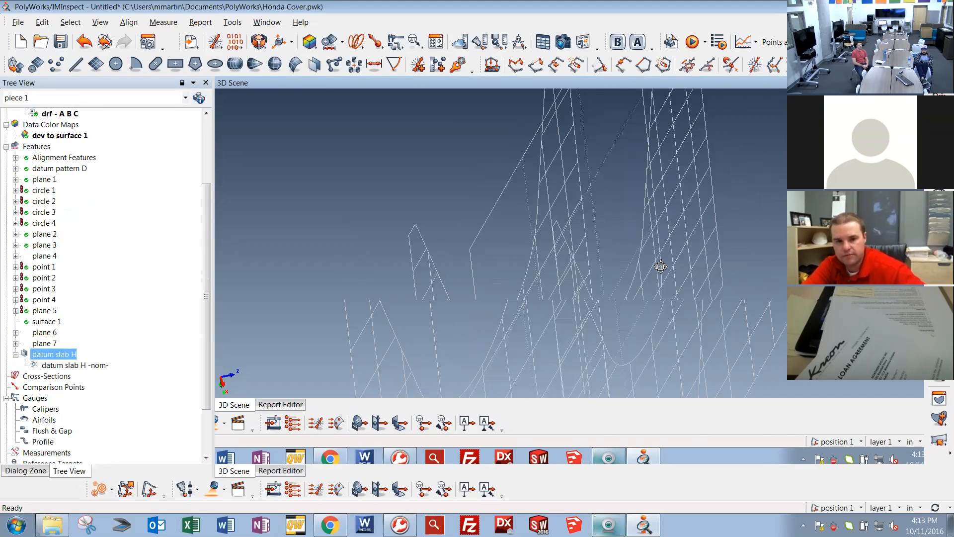
click(33, 334)
ctrl+click(35, 341)
right_click(35, 341)
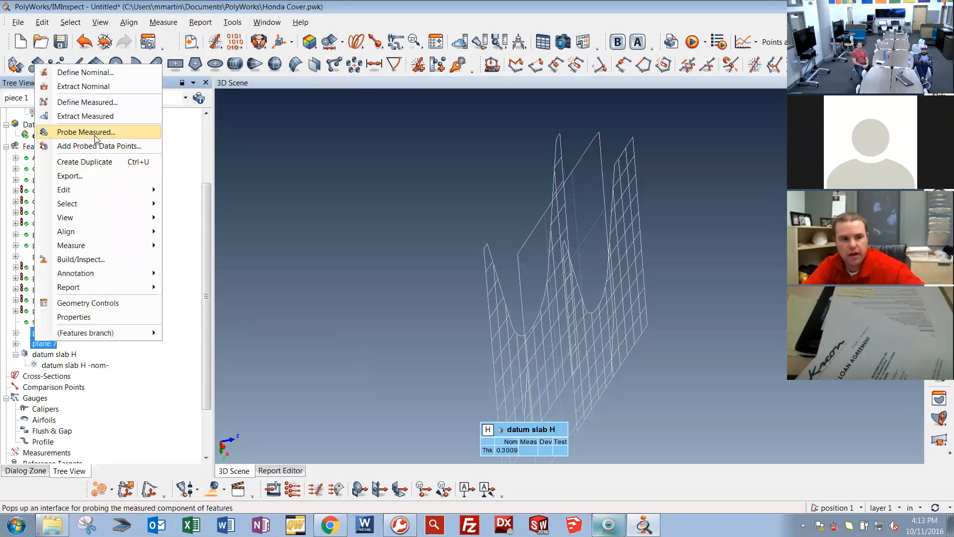
click(108, 117)
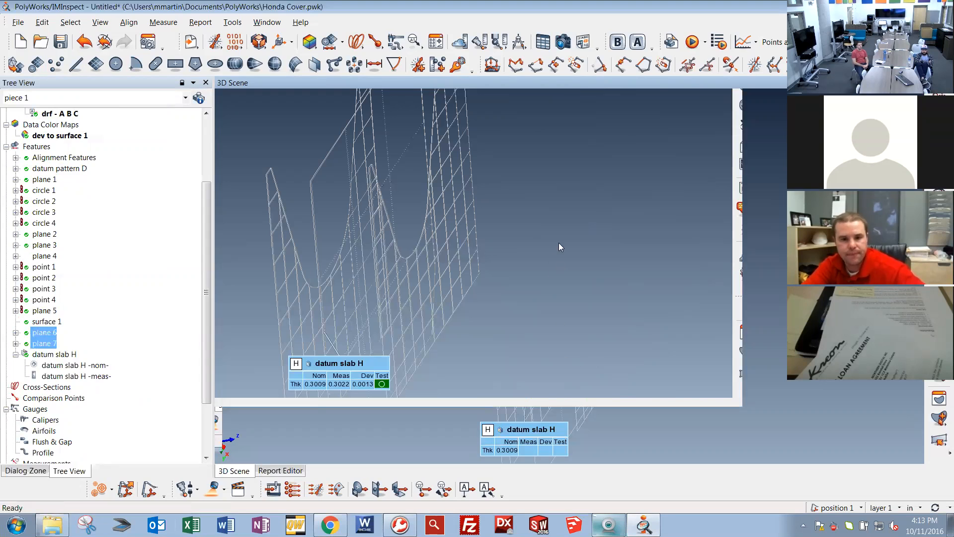
Display the EngineCase scan behind the plane grids at the notch and collapse datum slab H in the tree.
scroll(59, 174, up, 3)
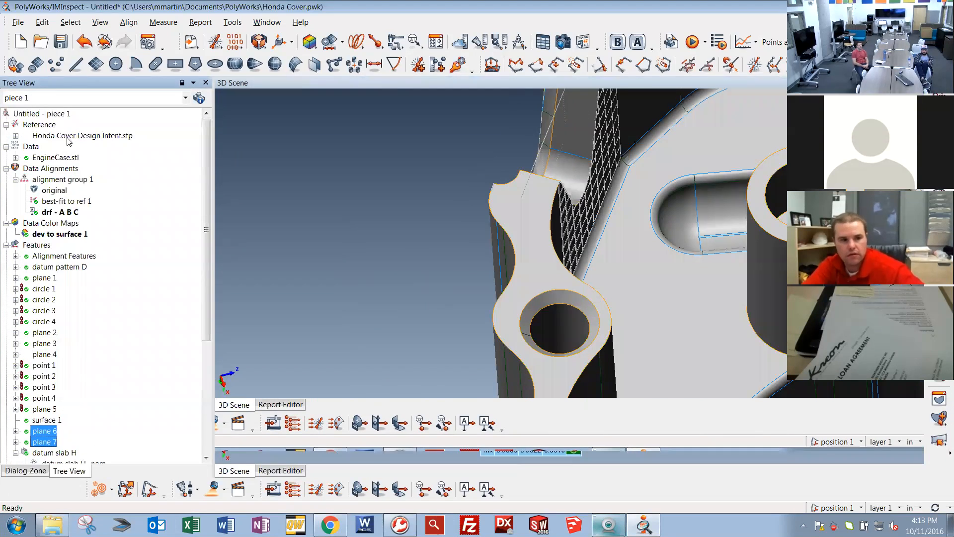
middle_click(54, 155)
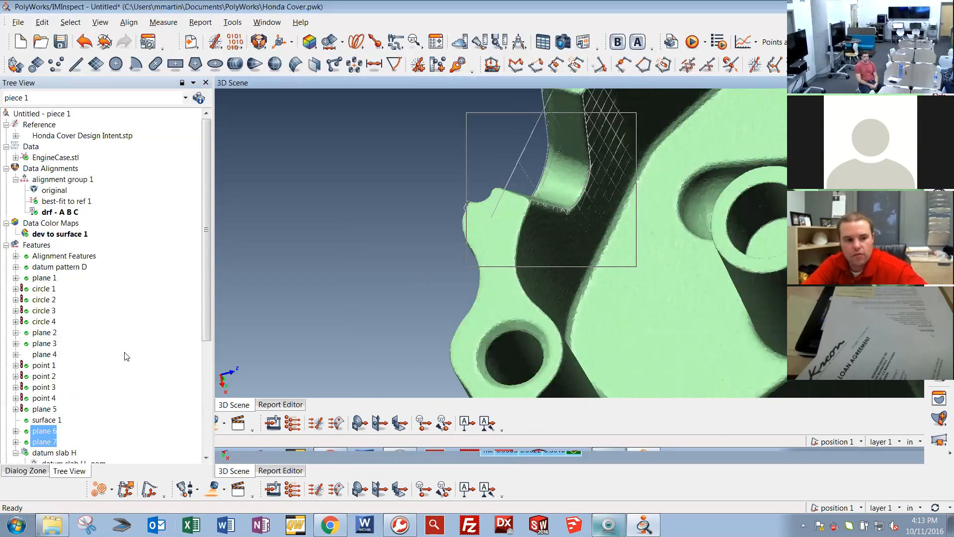
scroll(127, 357, down, 3)
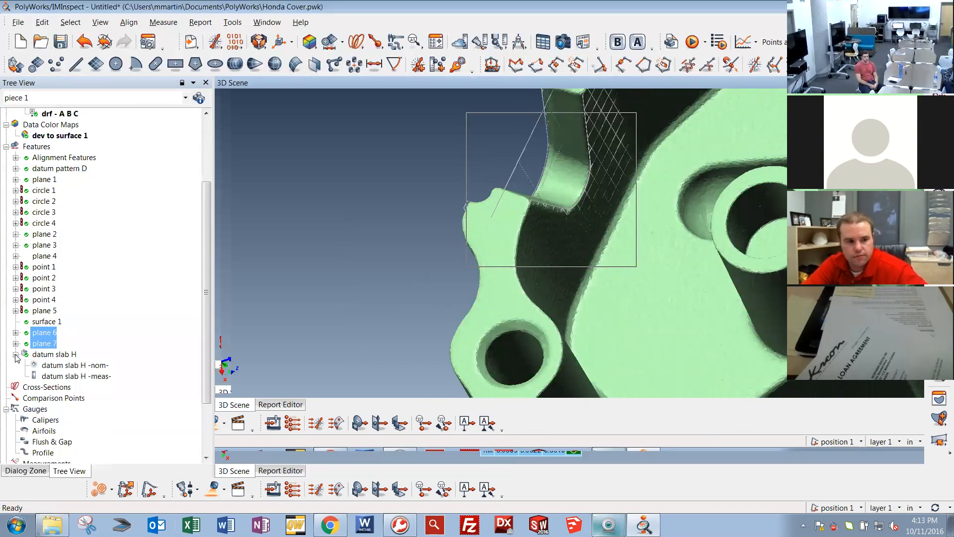
click(16, 354)
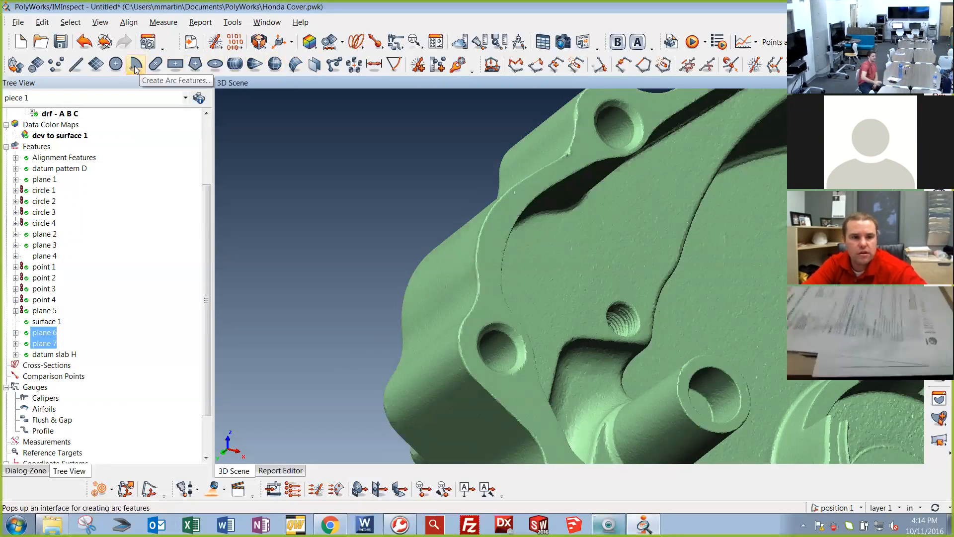
scroll(114, 164, up, 3)
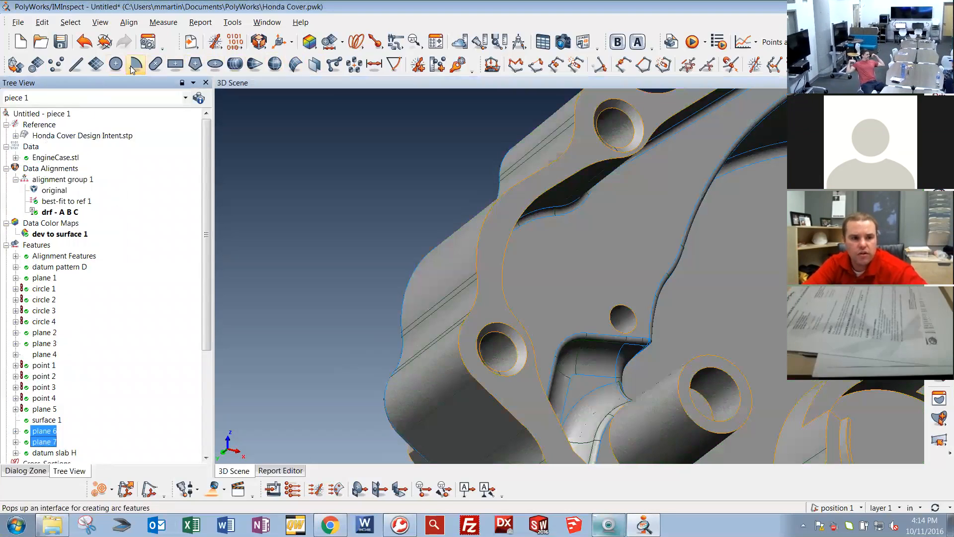
click(135, 65)
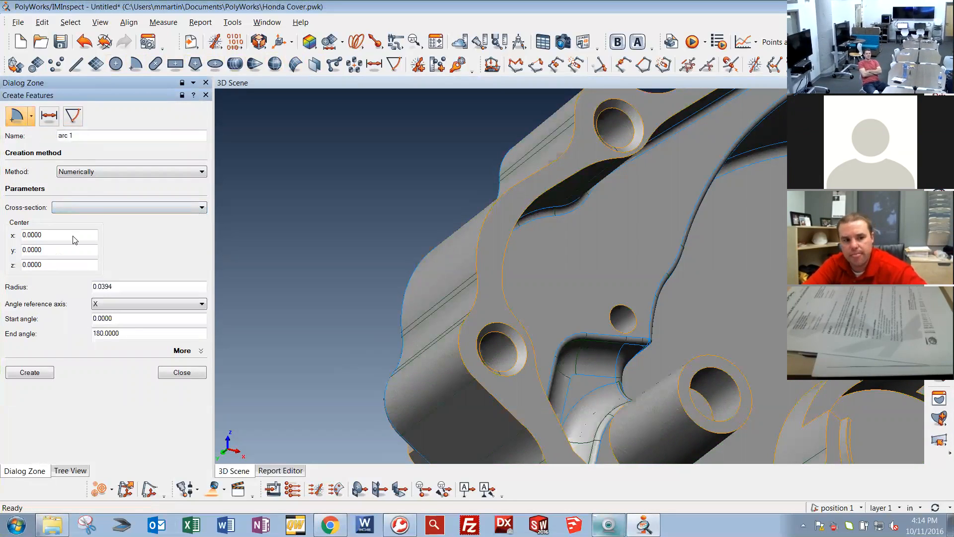
click(182, 372)
scroll(630, 308, down, 5)
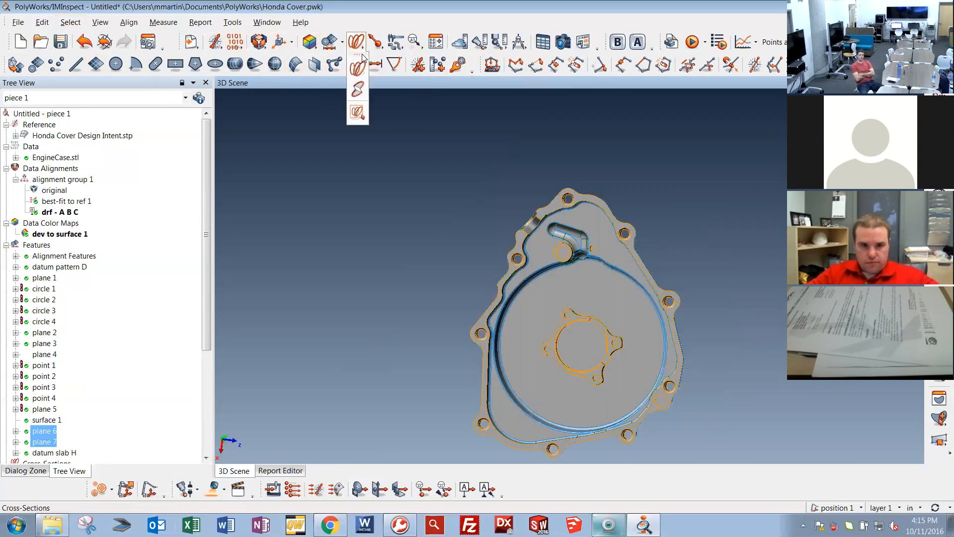
click(358, 67)
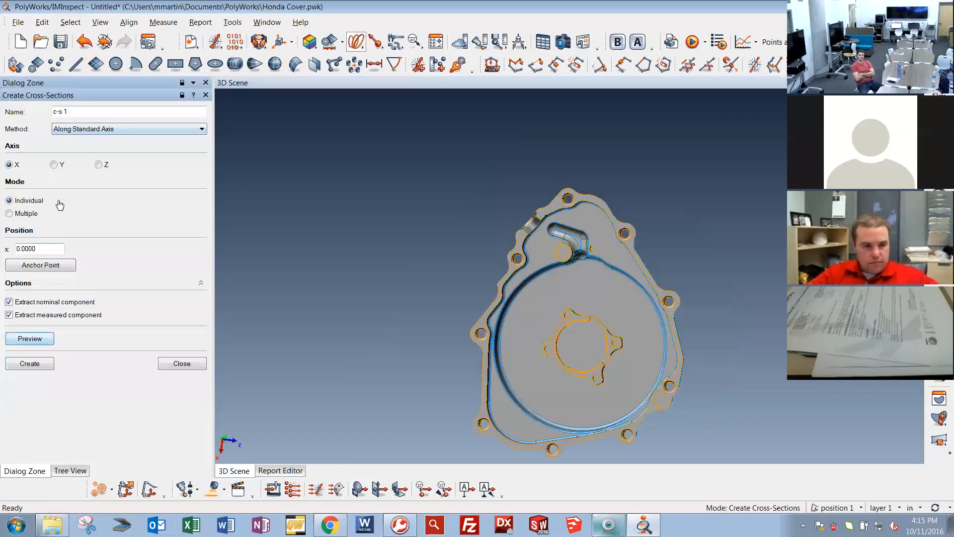
click(20, 339)
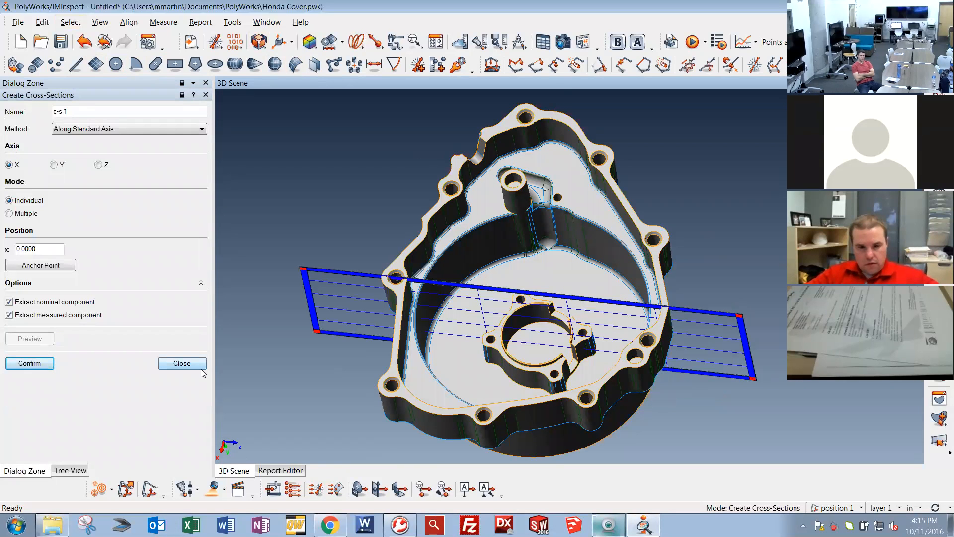
click(182, 363)
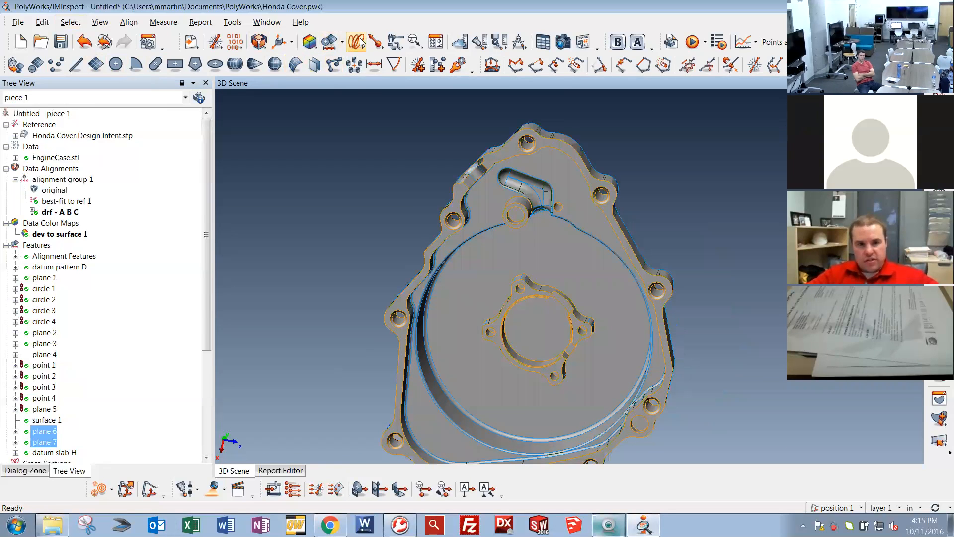
Create an individual cross-section along the X axis at x = 0.0000, extracting both the nominal and measured components.
click(356, 41)
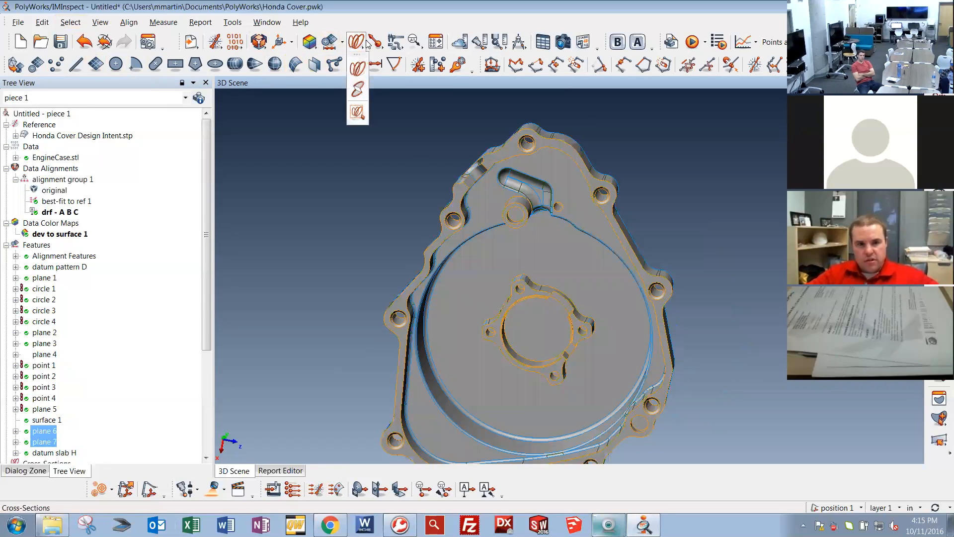
click(357, 70)
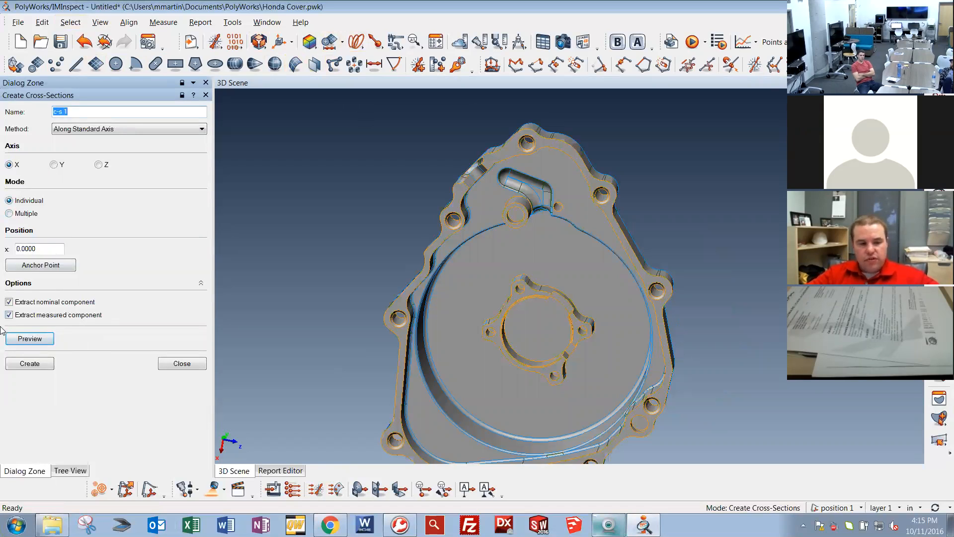
click(31, 340)
drag(533, 353, 529, 320)
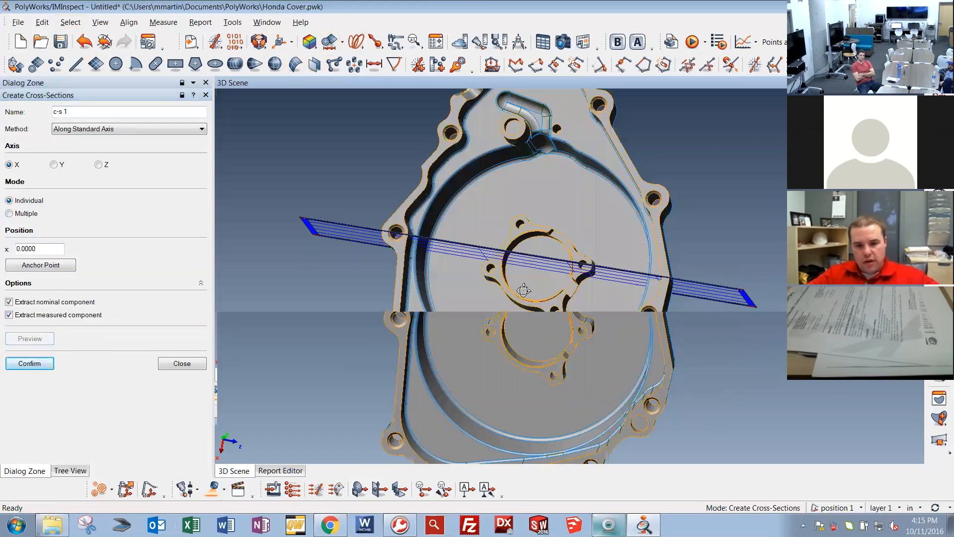
drag(631, 323, 623, 359)
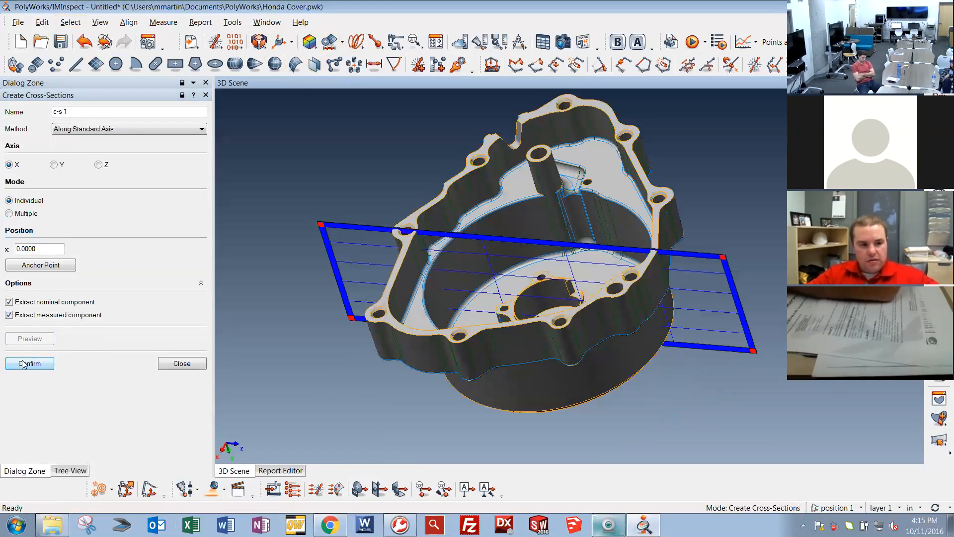
click(26, 366)
click(169, 364)
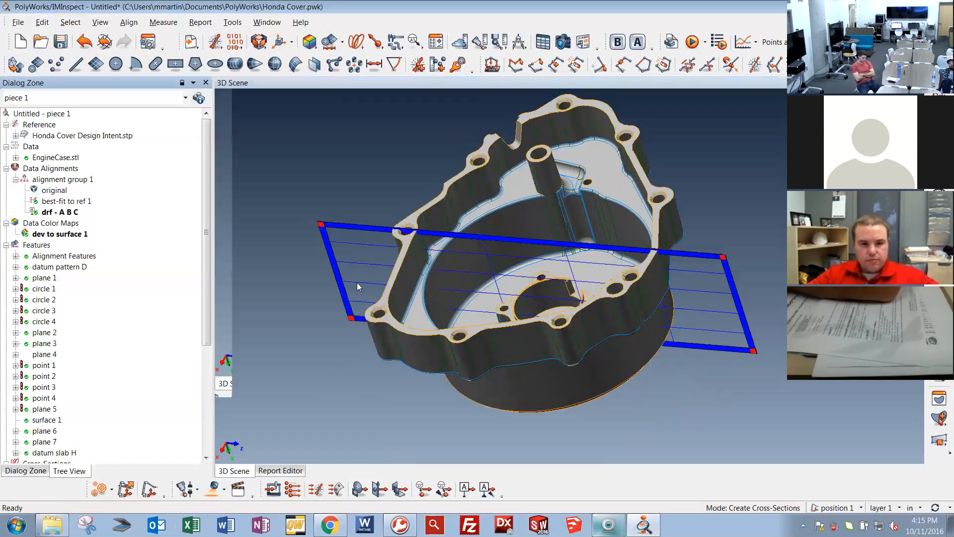
Expand the x=0 cross-section in the tree and isolate its nominal profile, hiding the reference model and the measured component.
drag(546, 311, 543, 319)
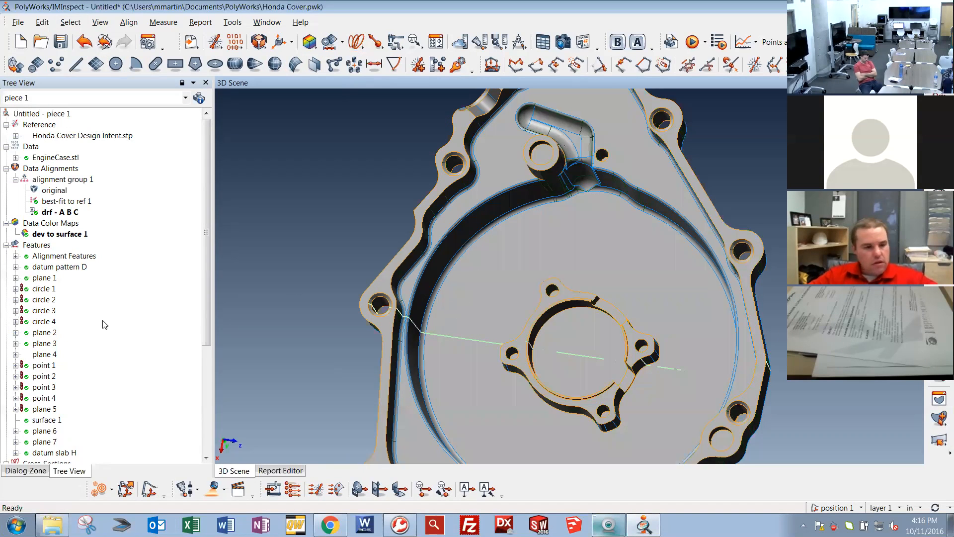
scroll(99, 328, down, 5)
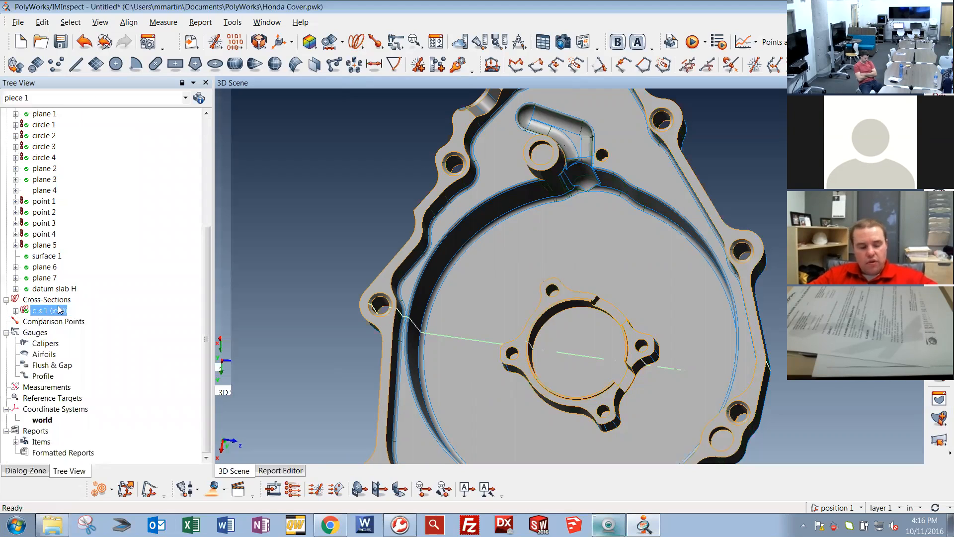
click(16, 311)
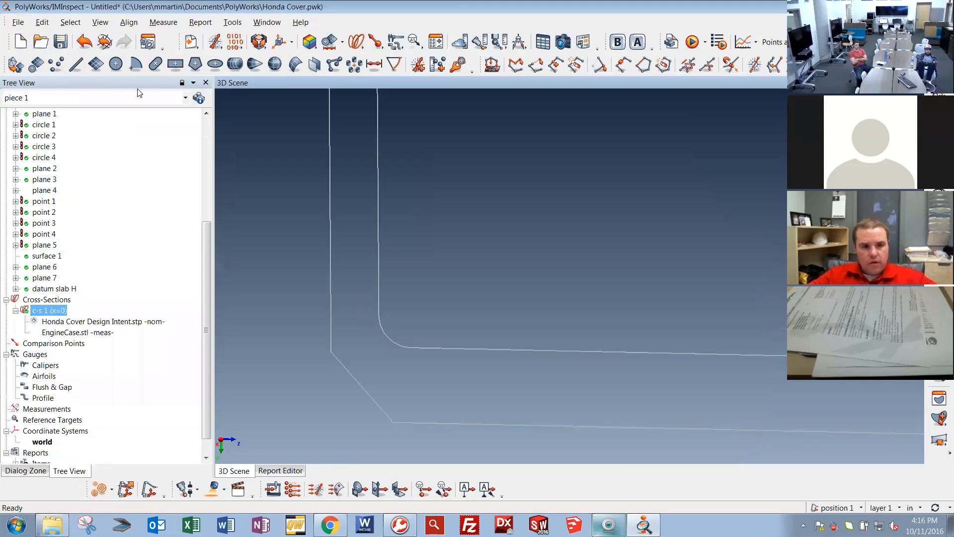
scroll(569, 281, down, 5)
middle_drag(566, 278, 413, 354)
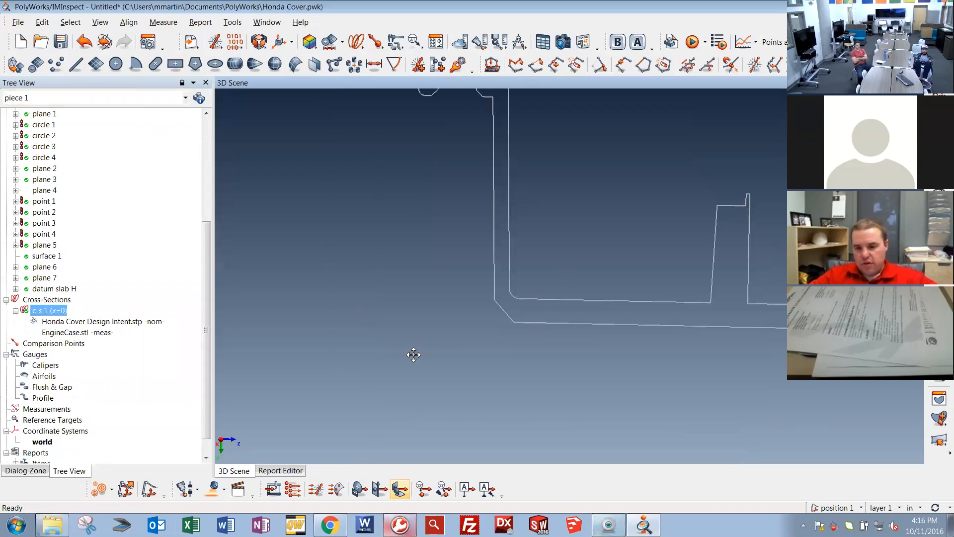
scroll(415, 354, down, 3)
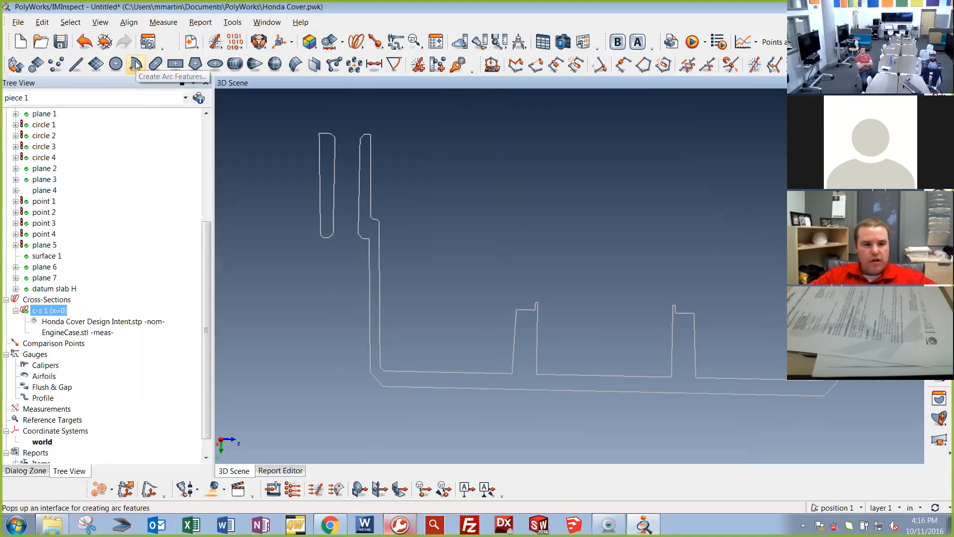
Create arcs 1 and 2 on the two inner corner radii of cross-section c-s 1 (x=0) using Pick on CAD Model.
click(128, 63)
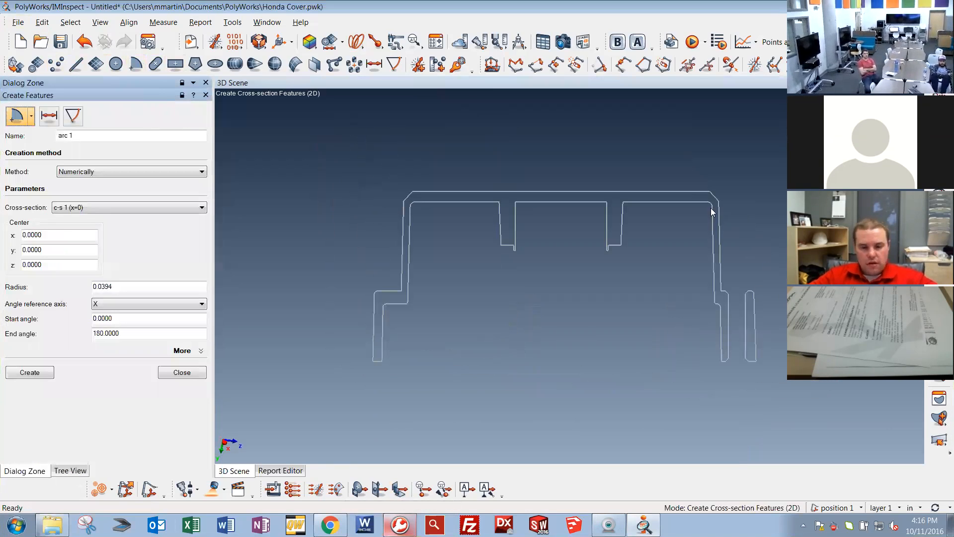
shift+right_drag(661, 166, 740, 245)
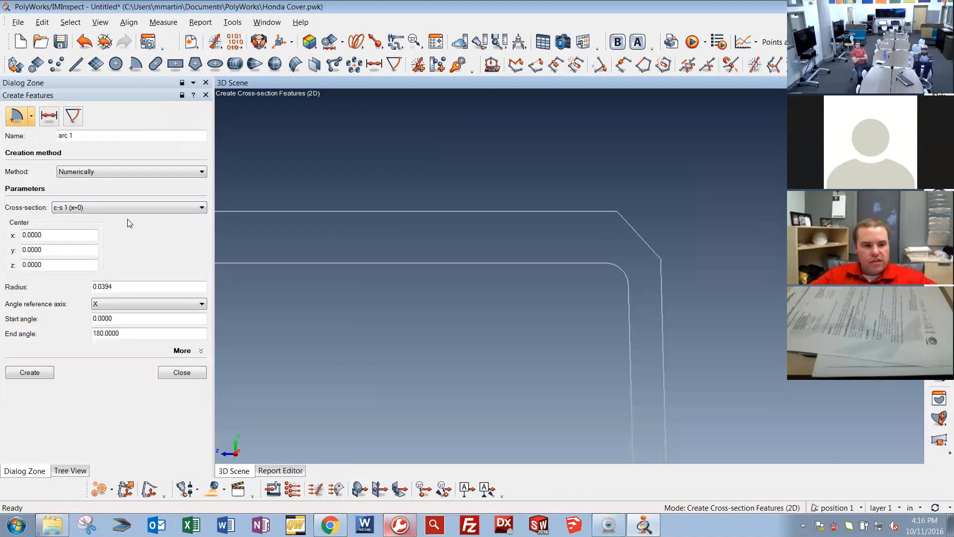
click(100, 173)
click(100, 178)
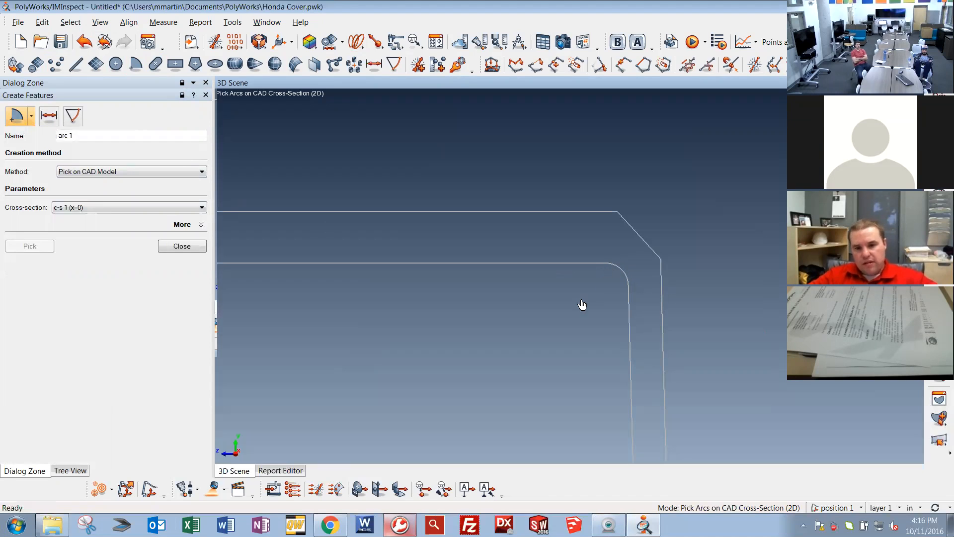
click(622, 274)
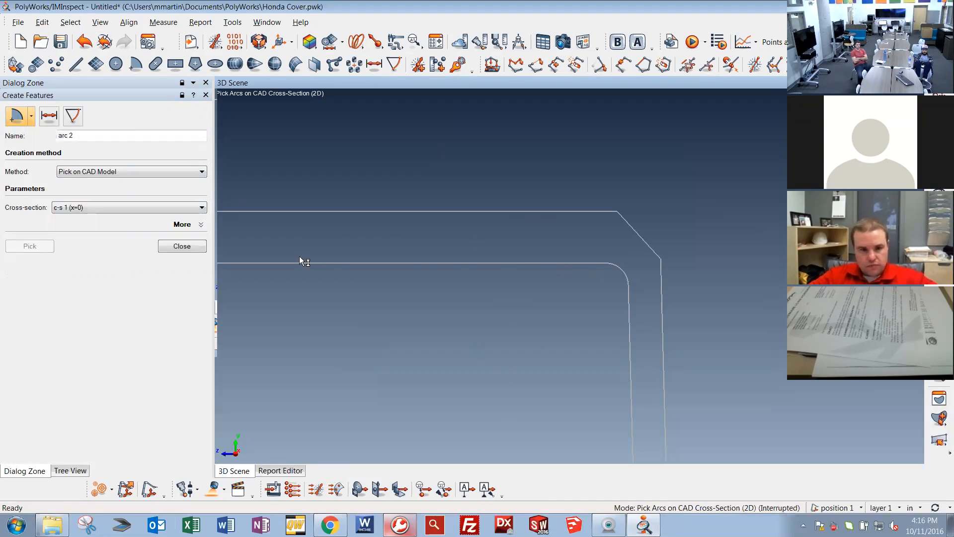
click(447, 232)
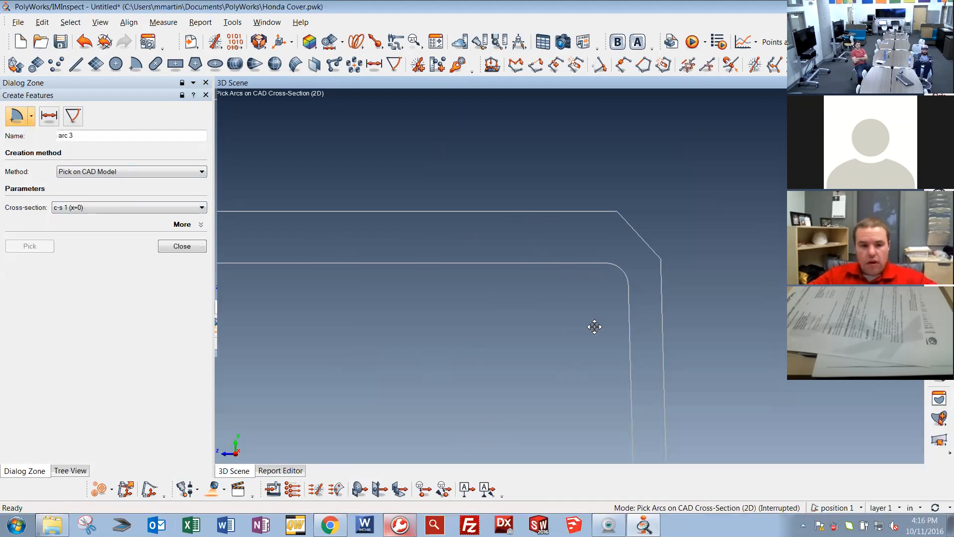
click(190, 243)
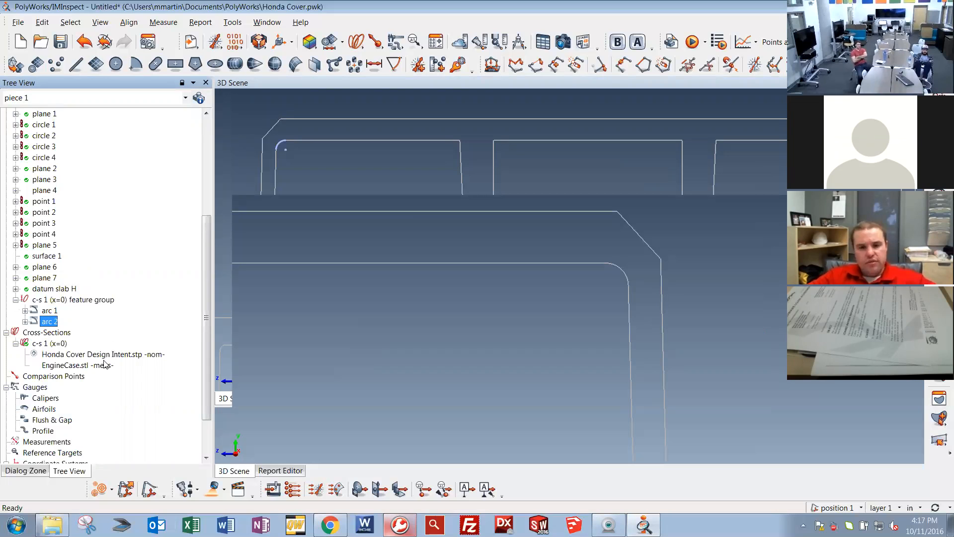
Show the measured EngineCase component of the x=0 cross-section and try to extract the measured component of arc 1.
click(49, 311)
right_click(49, 310)
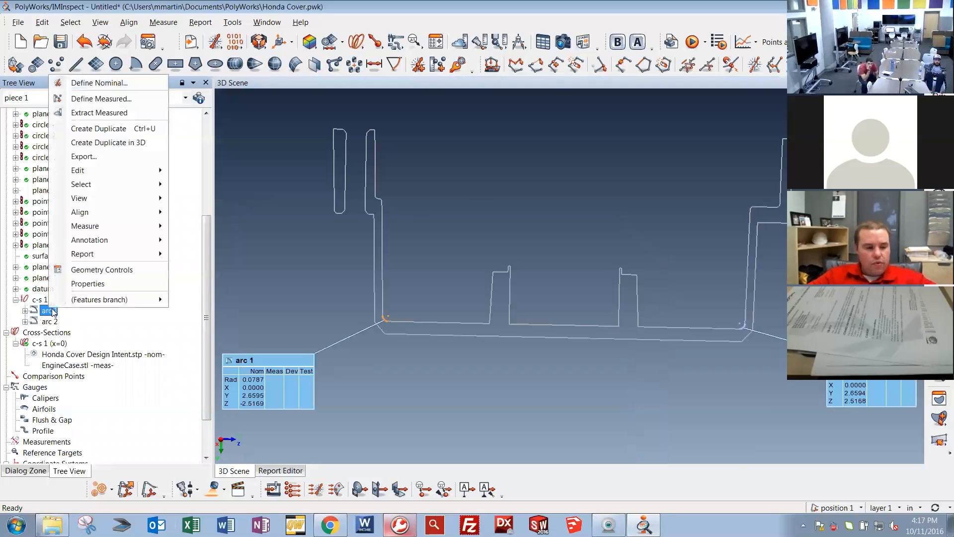
click(59, 349)
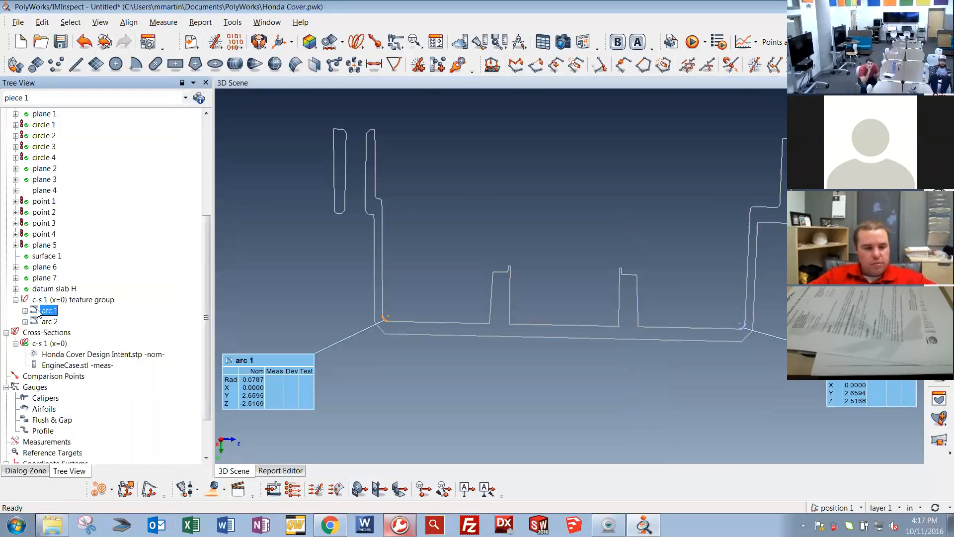
right_click(49, 310)
click(144, 115)
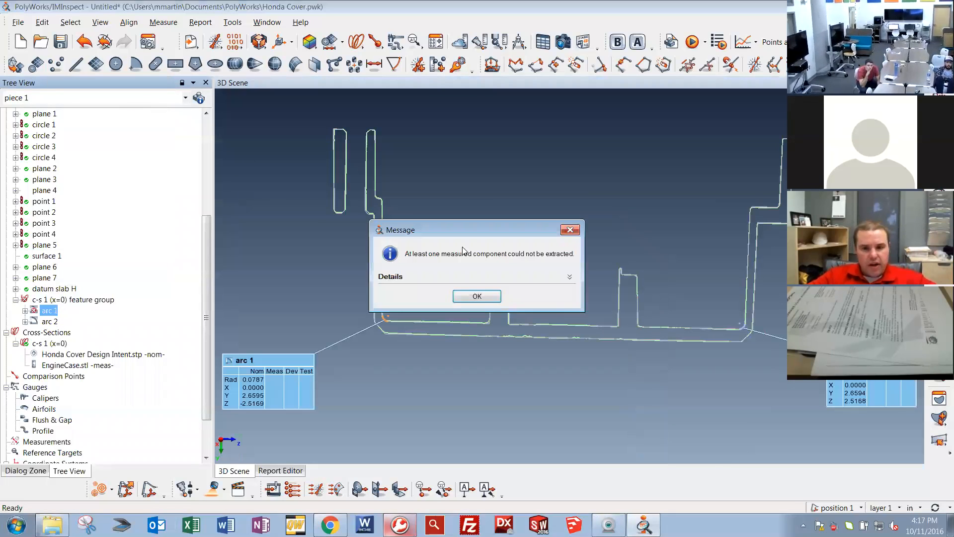
Read the details of the arc 1 extraction message and dismiss it.
drag(504, 224, 750, 56)
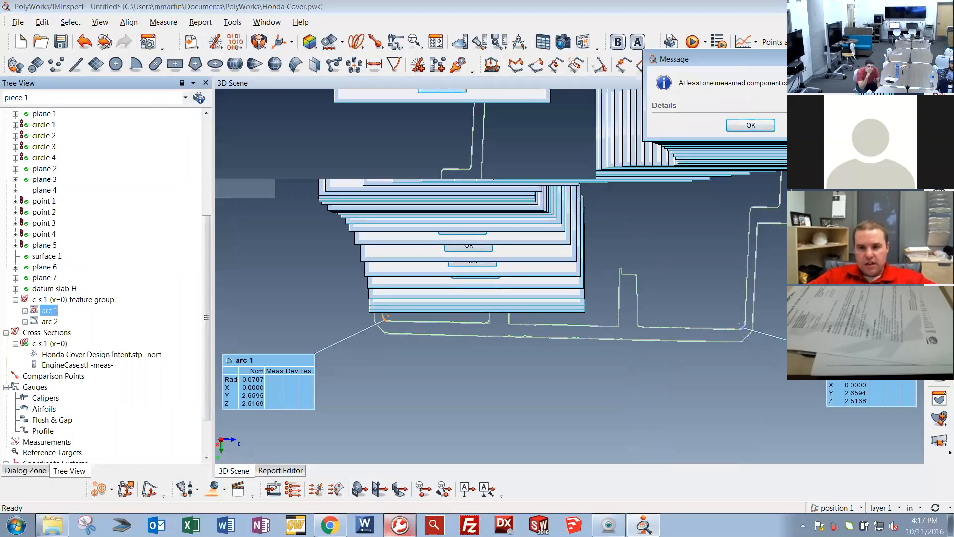
click(664, 105)
drag(747, 218, 802, 218)
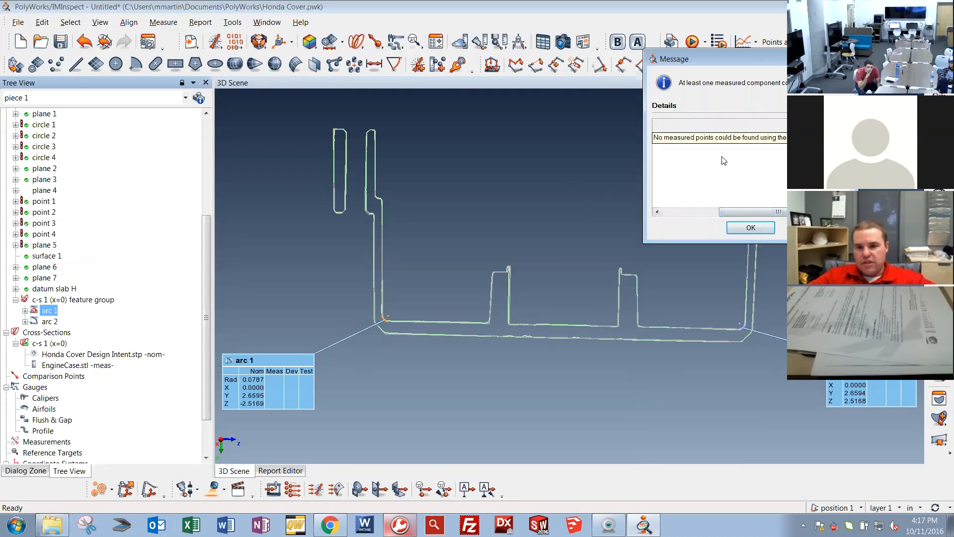
click(749, 227)
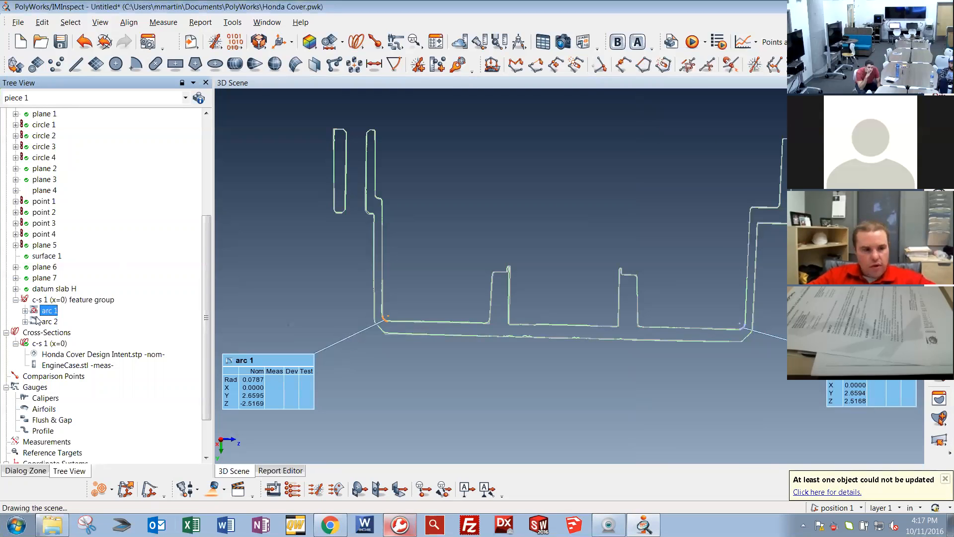
Open arc 1's measurement properties and set the boundary exclusion distance to 0.0020.
drag(373, 284, 503, 317)
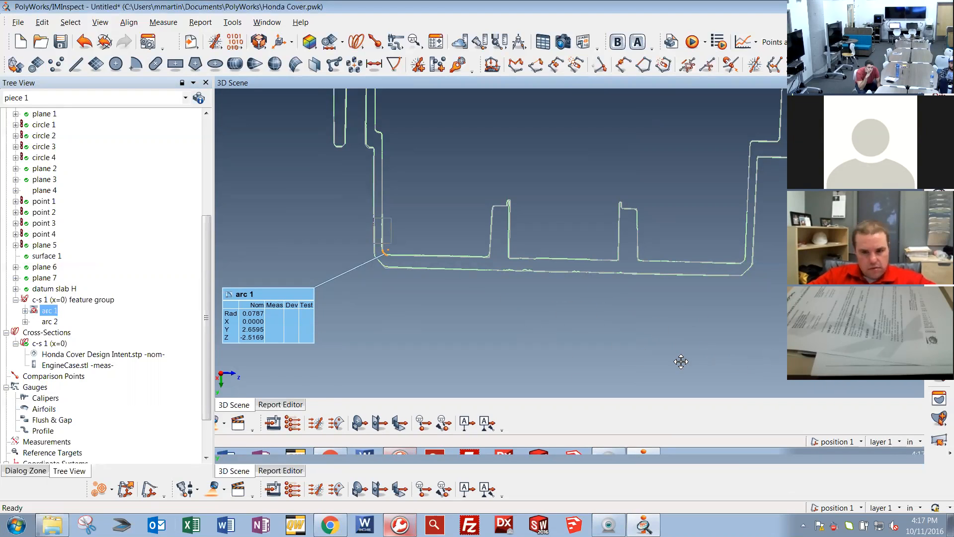
mouse_move(51, 309)
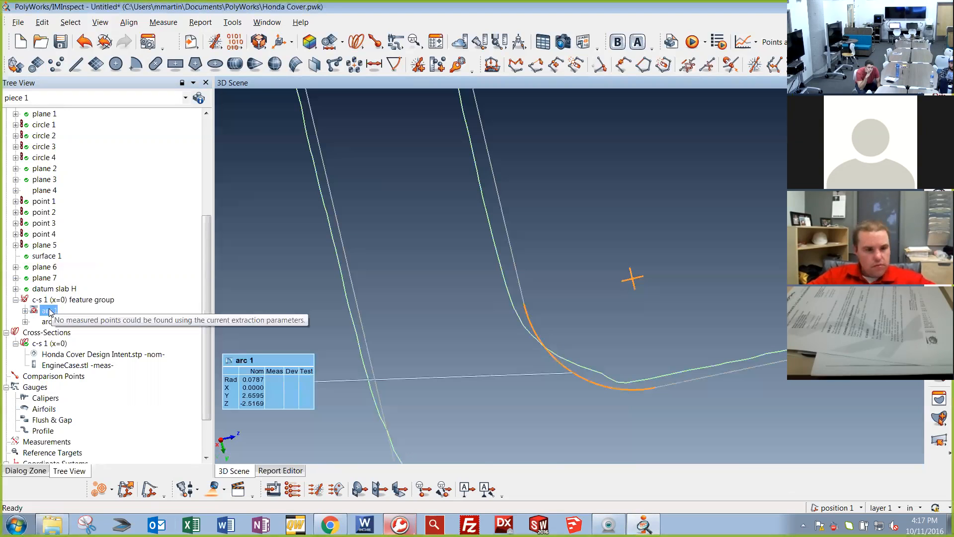
double_click(49, 310)
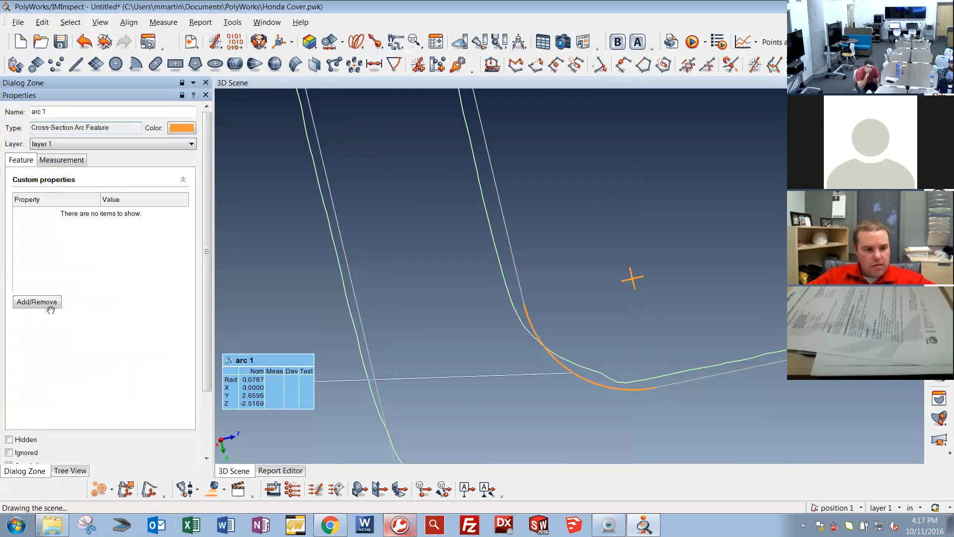
click(59, 161)
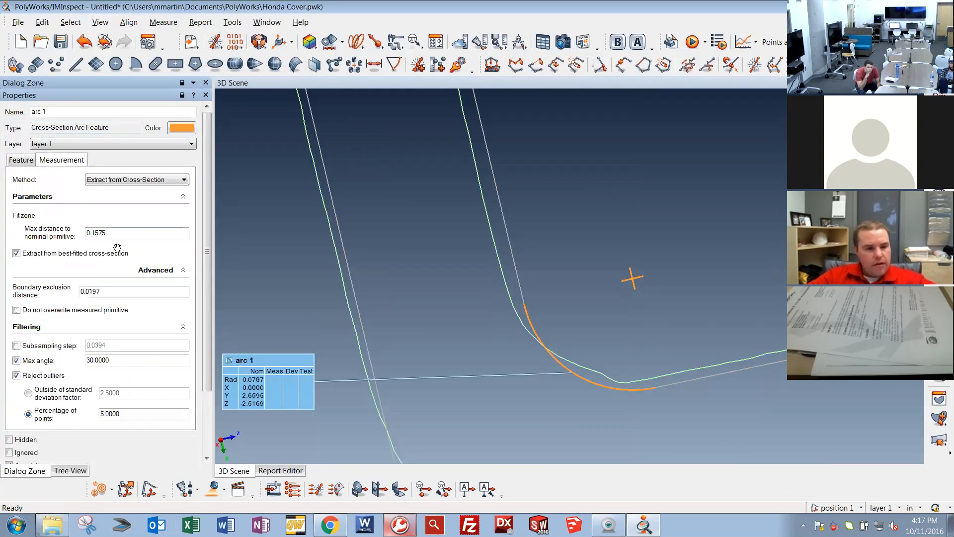
scroll(111, 297, down, 1)
click(116, 289)
drag(115, 289, 90, 282)
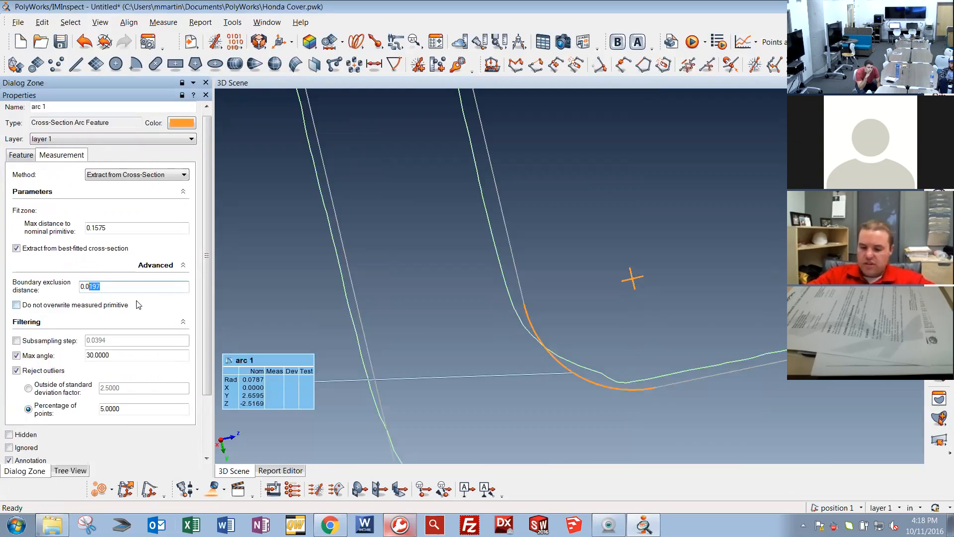
text(02)
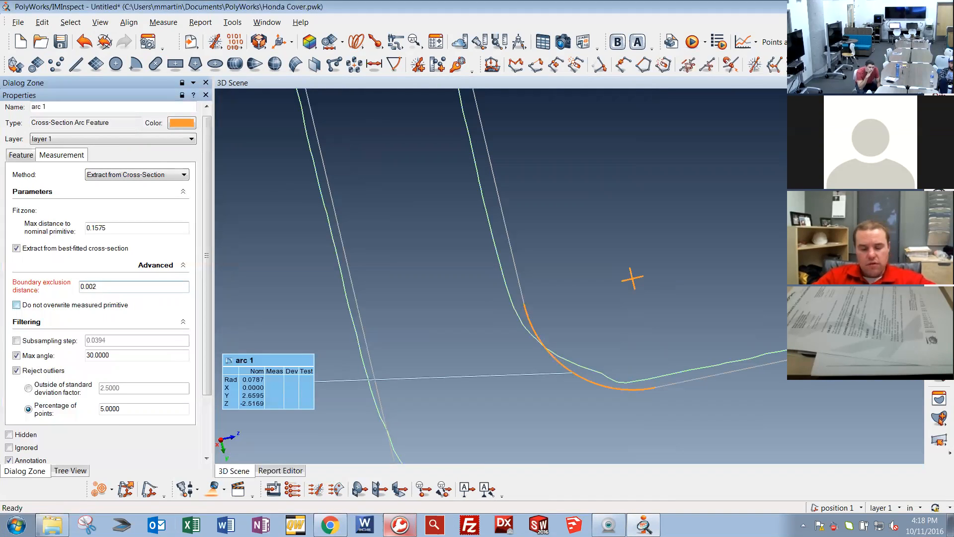
key(Return)
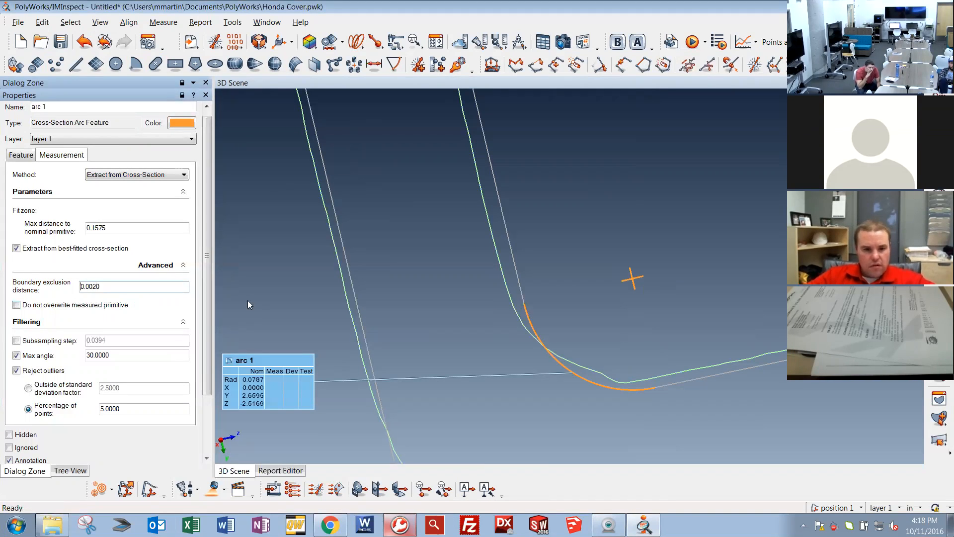
Turn off outlier rejection for arc 1 and set the max distance to nominal primitive to 0.3000.
scroll(169, 365, down, 1)
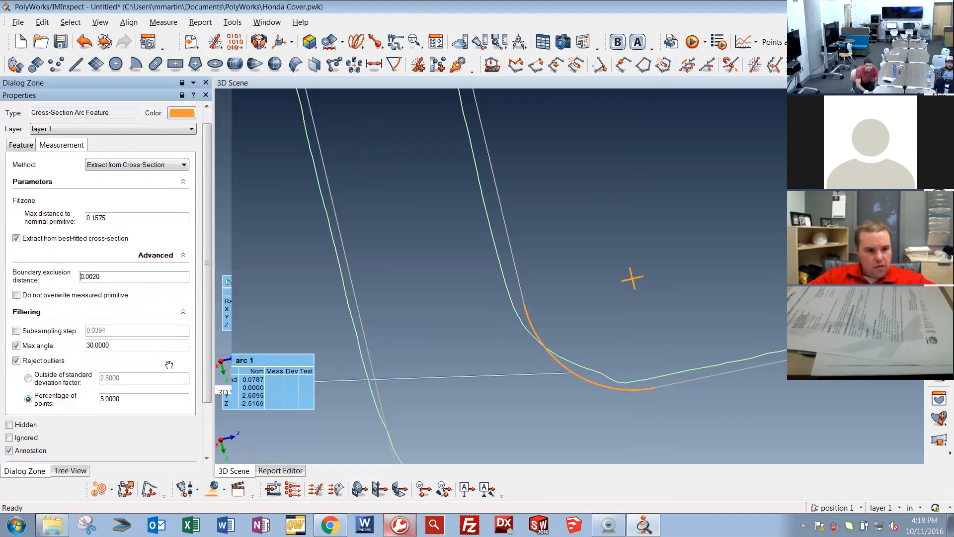
scroll(168, 362, down, 1)
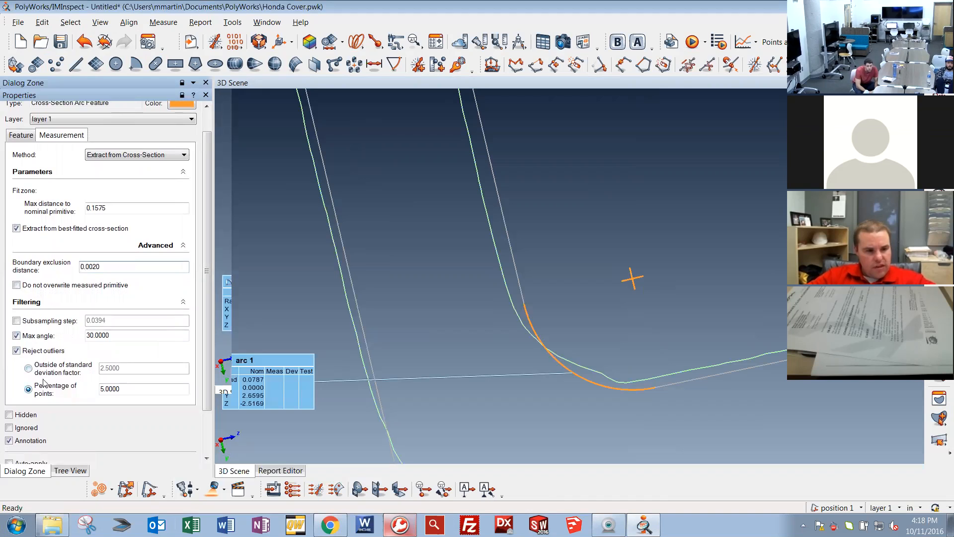
click(35, 351)
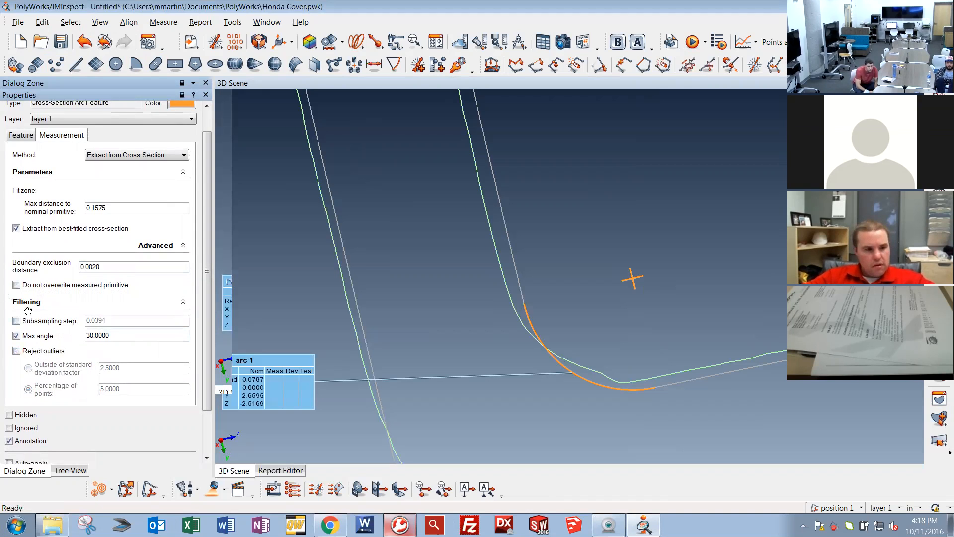
scroll(89, 259, up, 2)
double_click(97, 225)
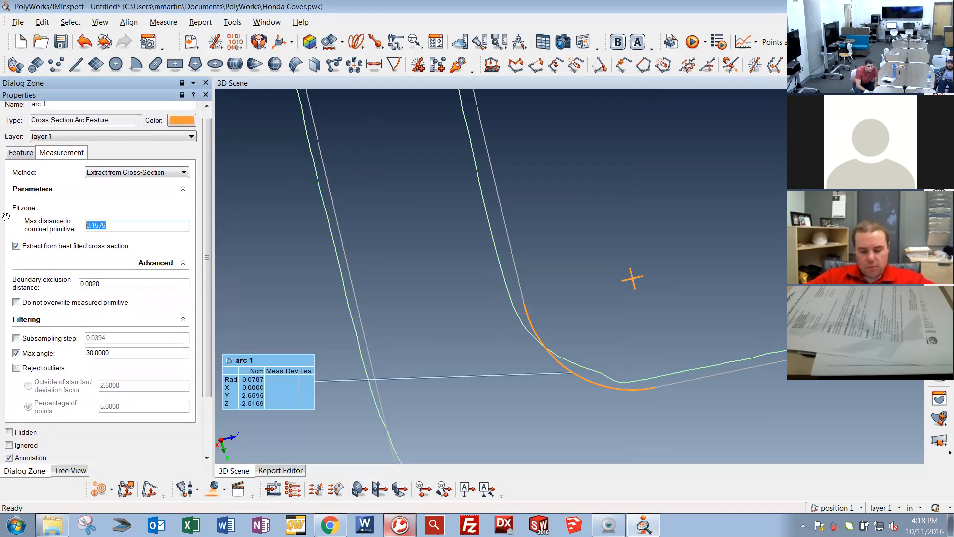
text(.3)
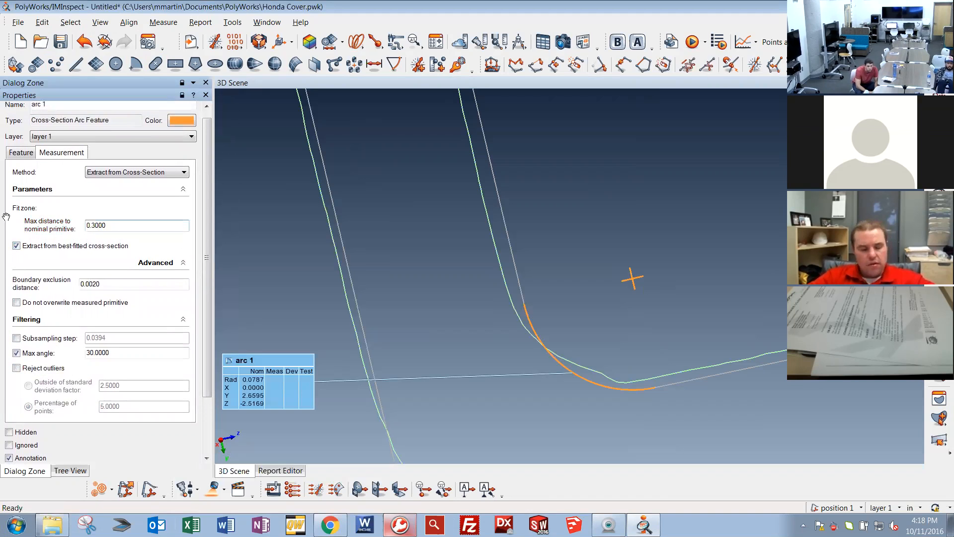
key(Return)
click(21, 148)
click(47, 148)
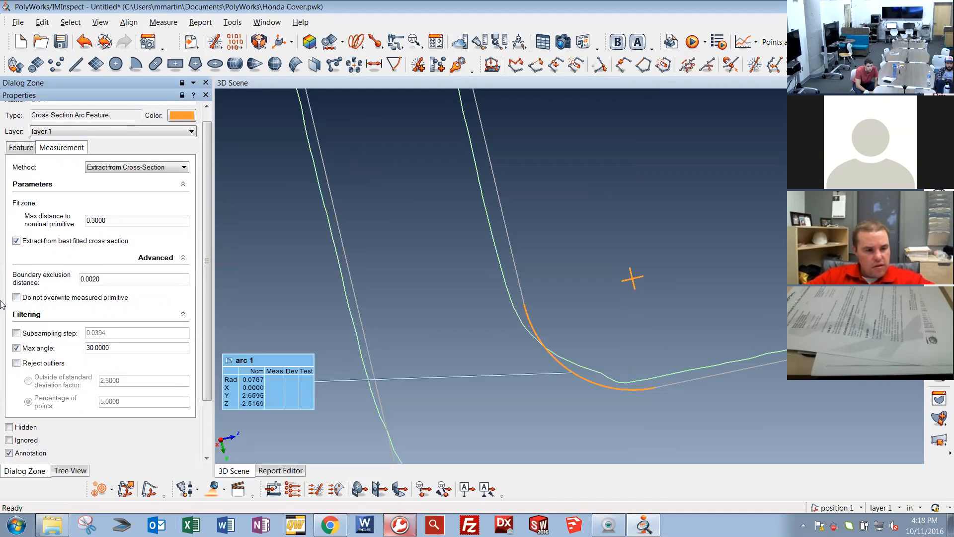
Set arc 1's boundary exclusion distance to 0.0000.
scroll(653, 312, up, 3)
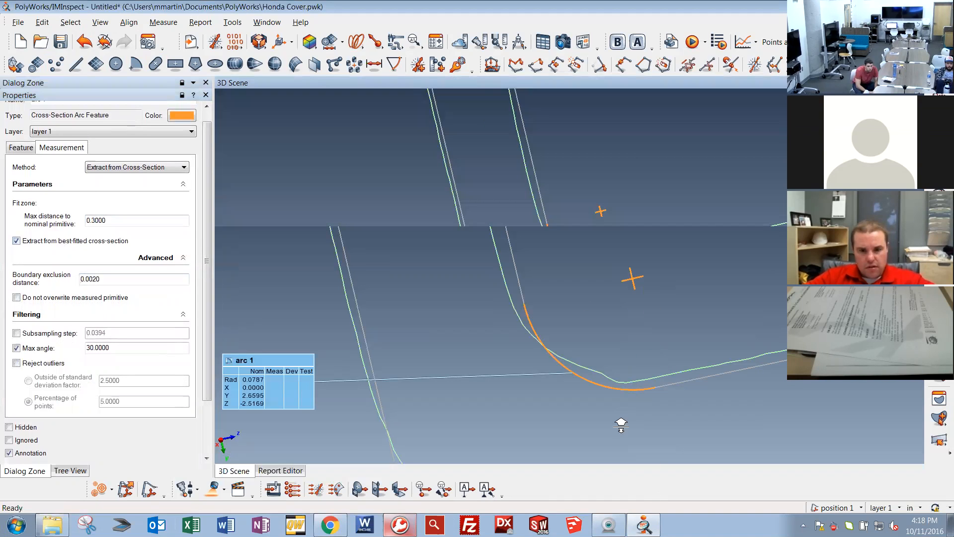
drag(604, 333, 585, 337)
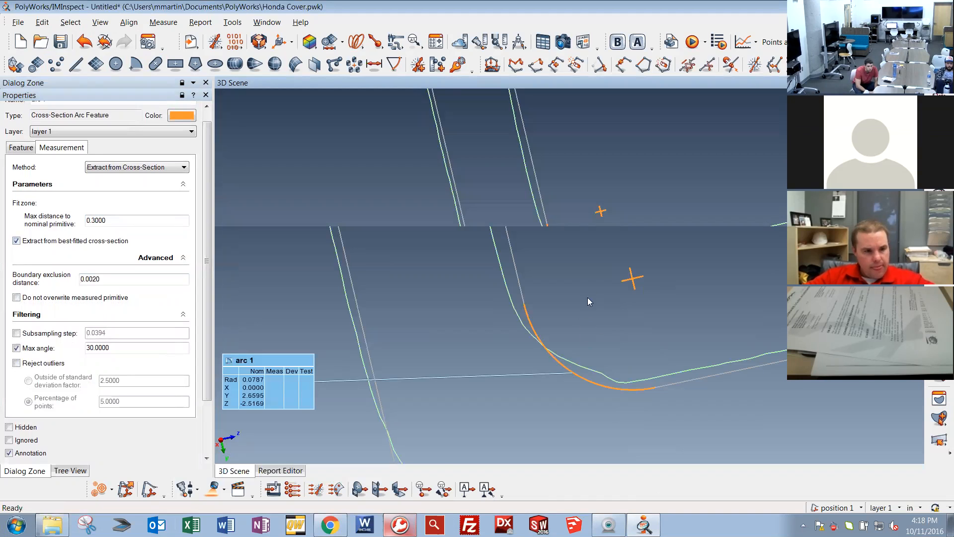
drag(87, 330, 86, 328)
scroll(86, 328, down, 3)
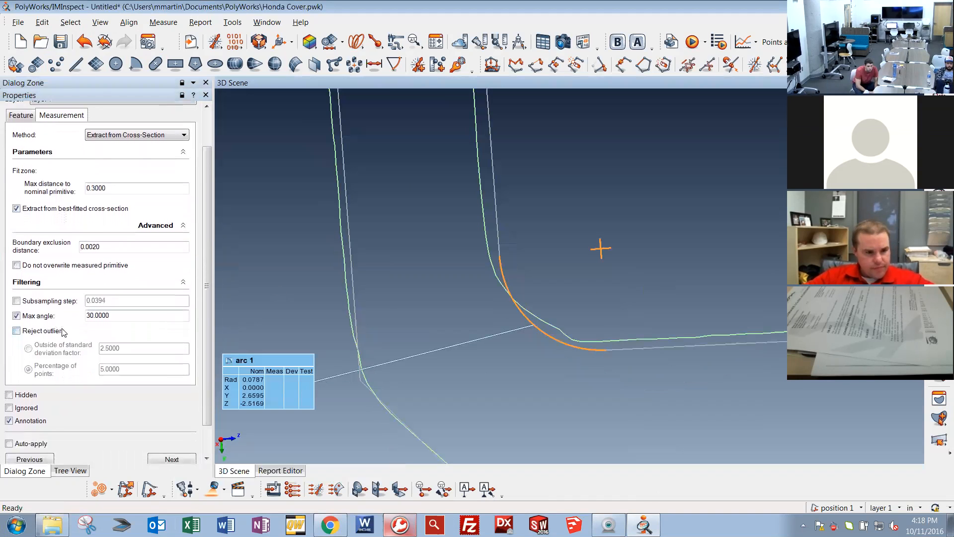
scroll(40, 283, up, 2)
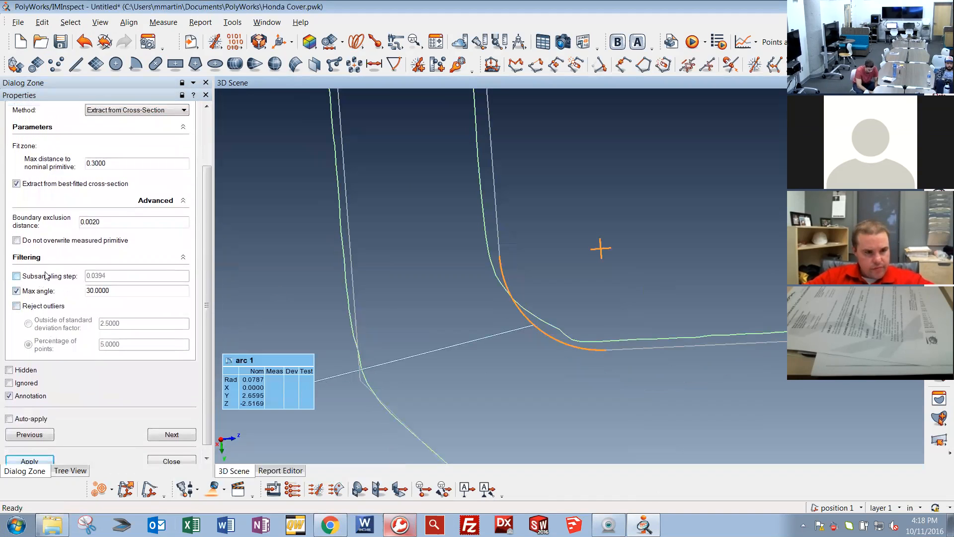
drag(93, 236, 436, 295)
text(00)
key(Return)
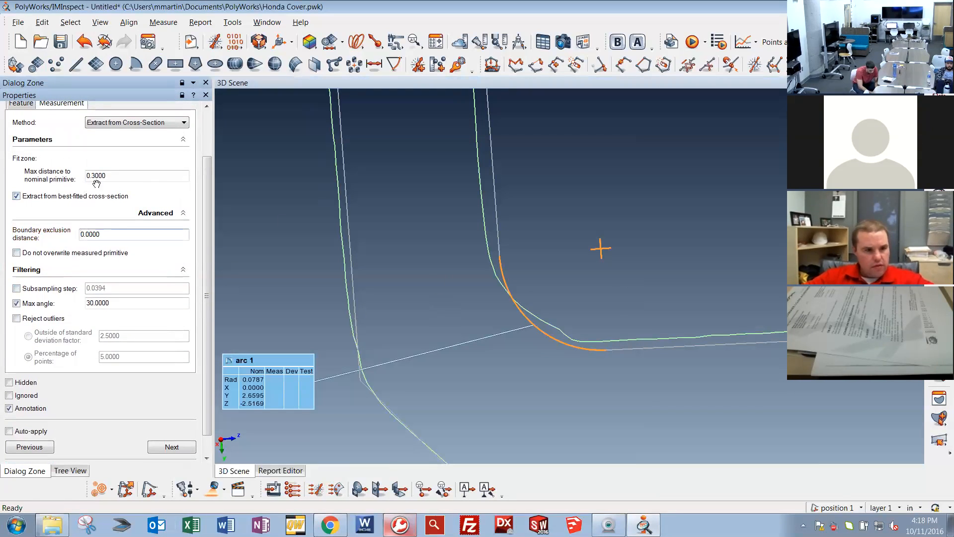
scroll(144, 189, up, 4)
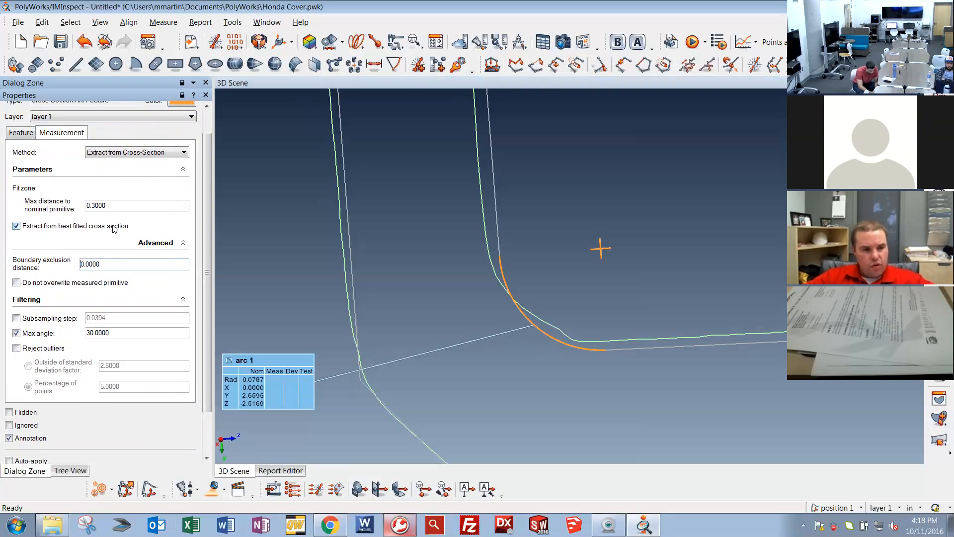
Enable best-fit alignment in the properties of cross-section c-s 1 (x=0).
click(68, 471)
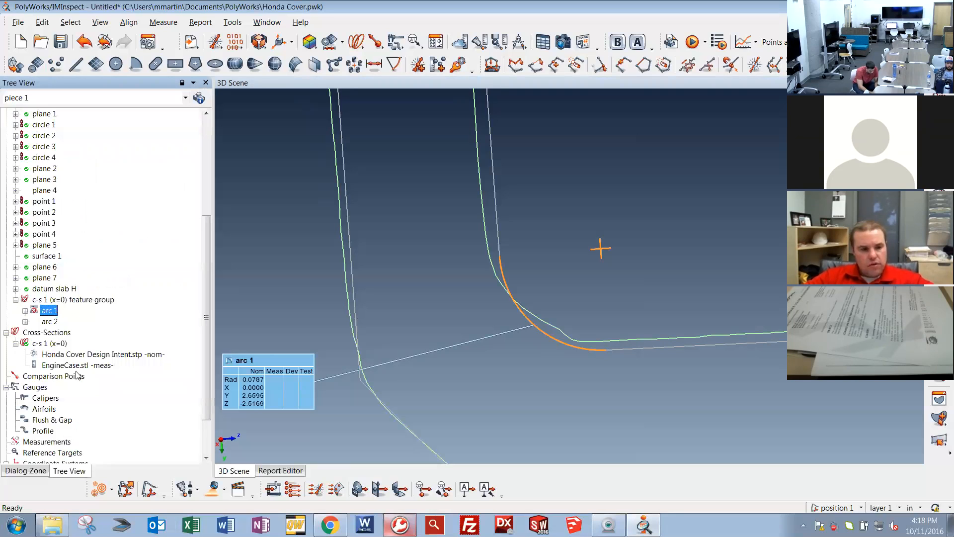
click(44, 344)
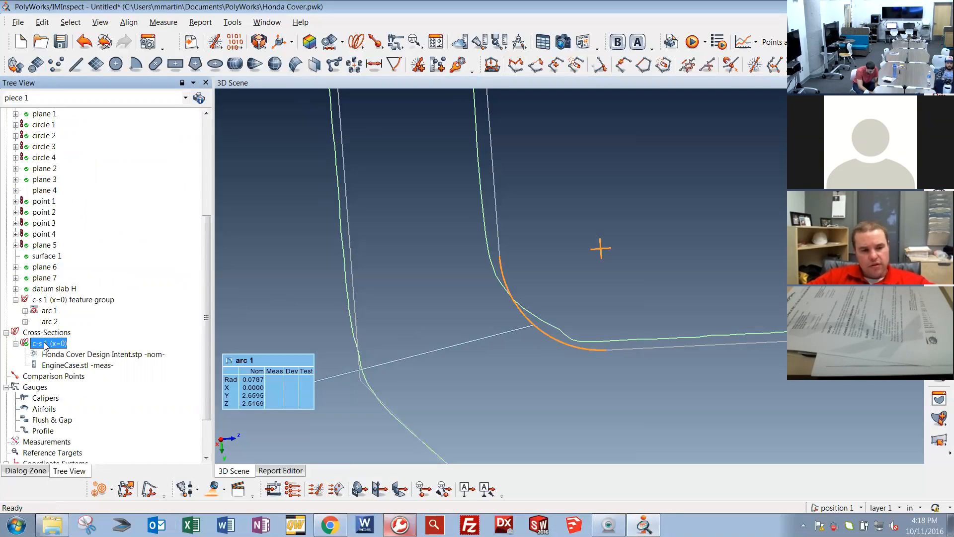
double_click(44, 344)
scroll(130, 342, down, 3)
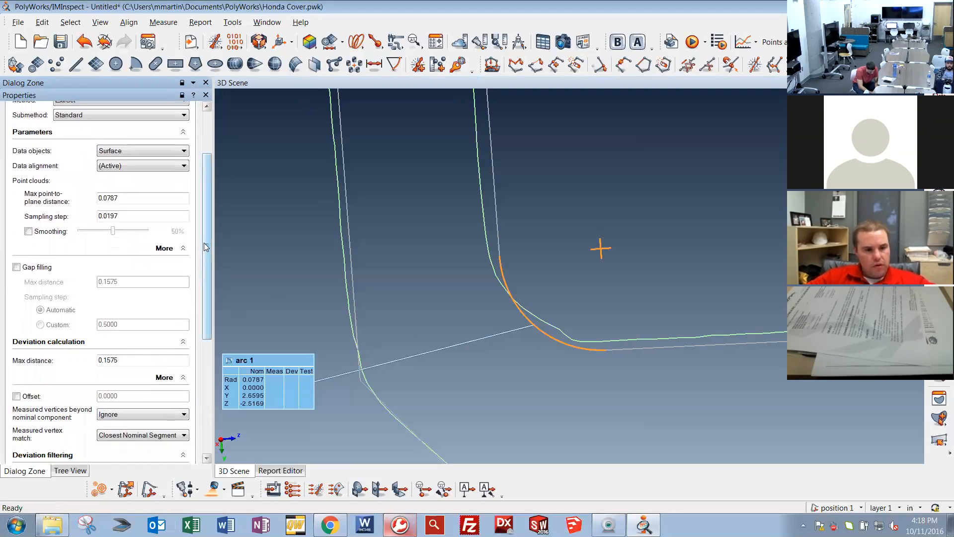
drag(206, 247, 219, 191)
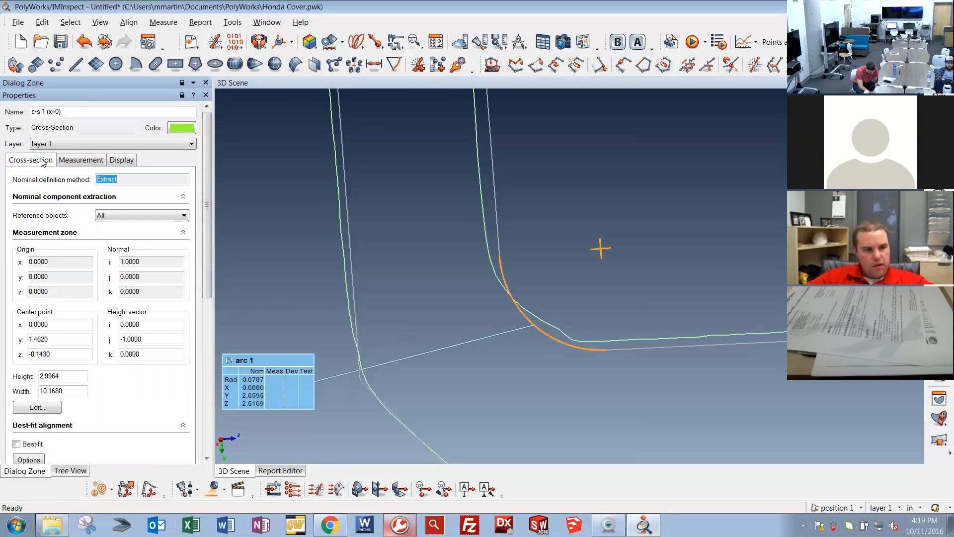
click(17, 444)
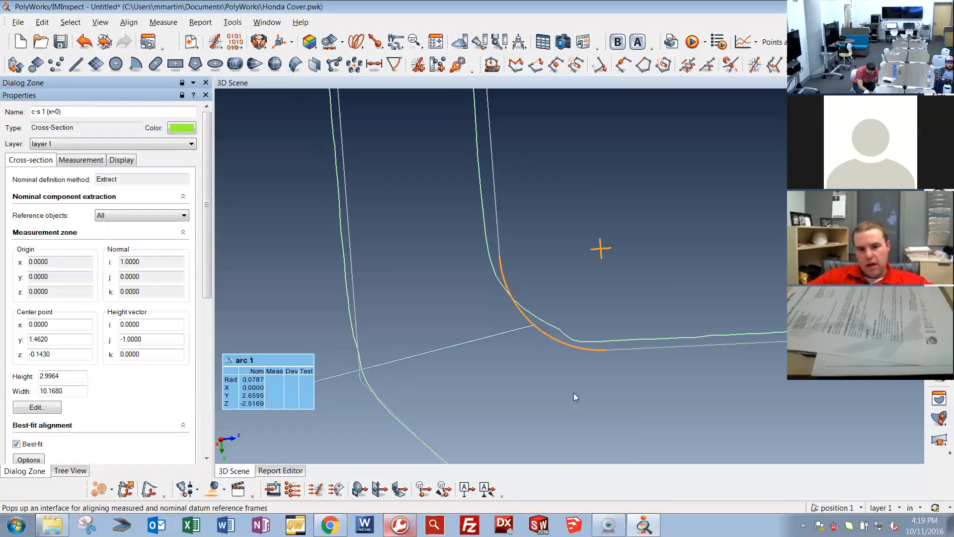
Examine how closely the measured profile follows arc 1 at the inner corner, and close the cross-section's properties.
right_drag(574, 393, 529, 378)
right_drag(576, 157, 556, 89)
middle_drag(535, 342, 476, 208)
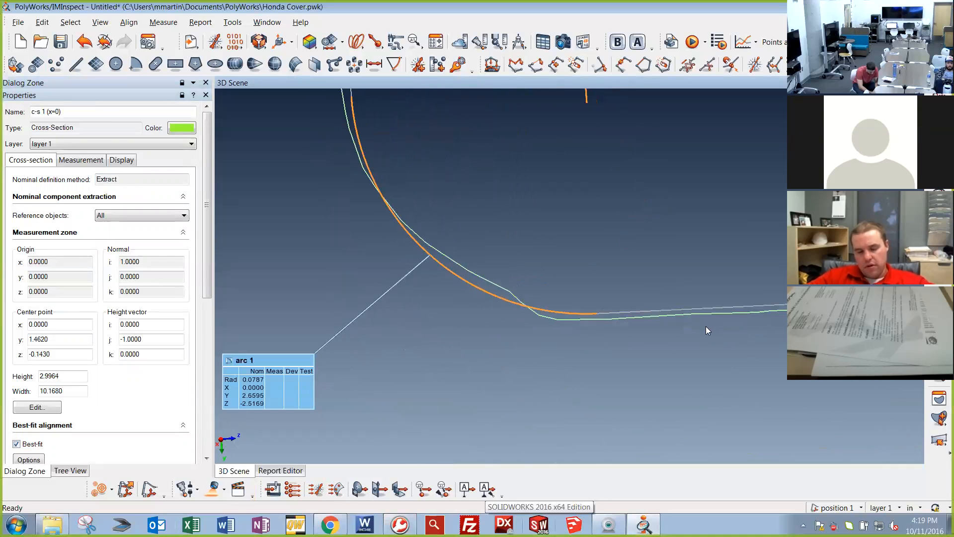
drag(320, 171, 481, 274)
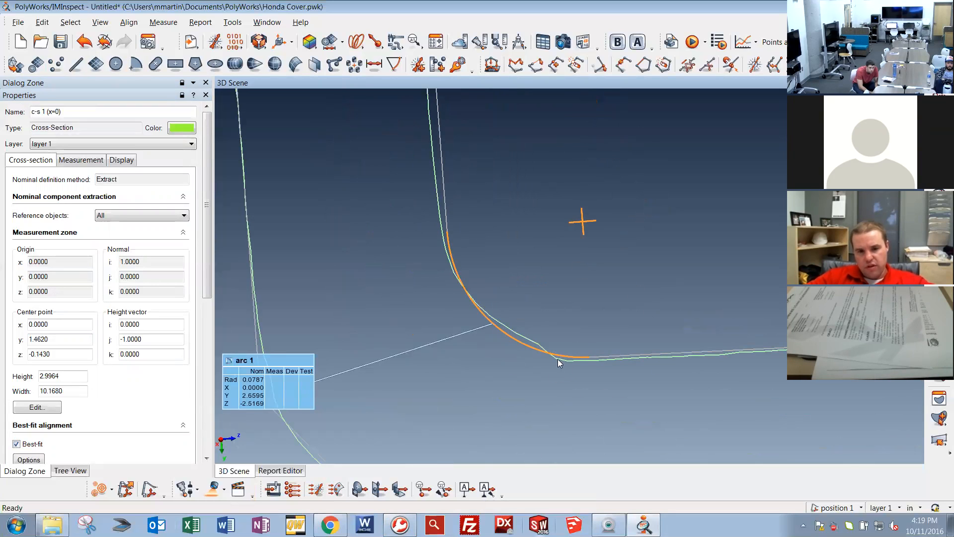
right_click(547, 480)
right_drag(547, 348, 485, 161)
middle_drag(478, 266, 478, 248)
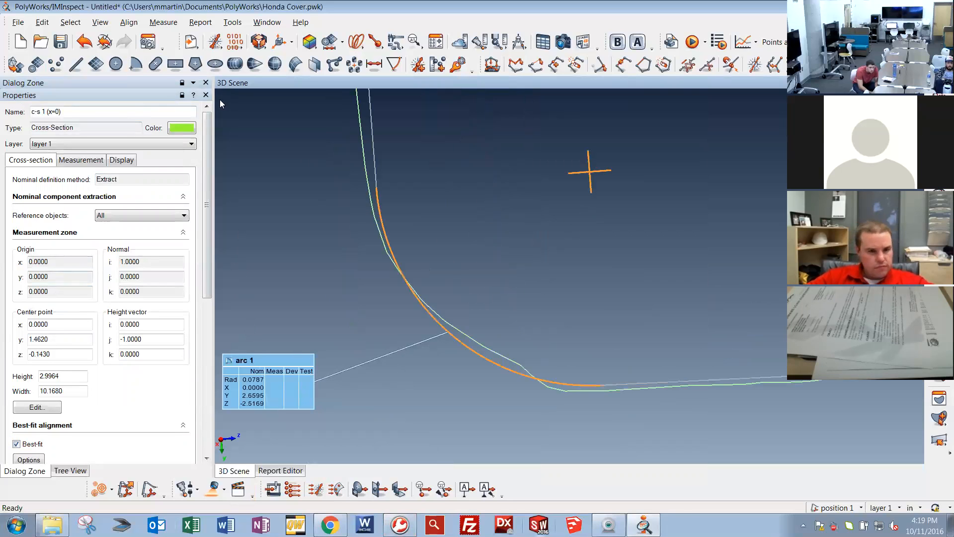
click(206, 95)
Set arc 1's max distance to nominal primitive to 0.0200 and extract its measured component.
double_click(47, 313)
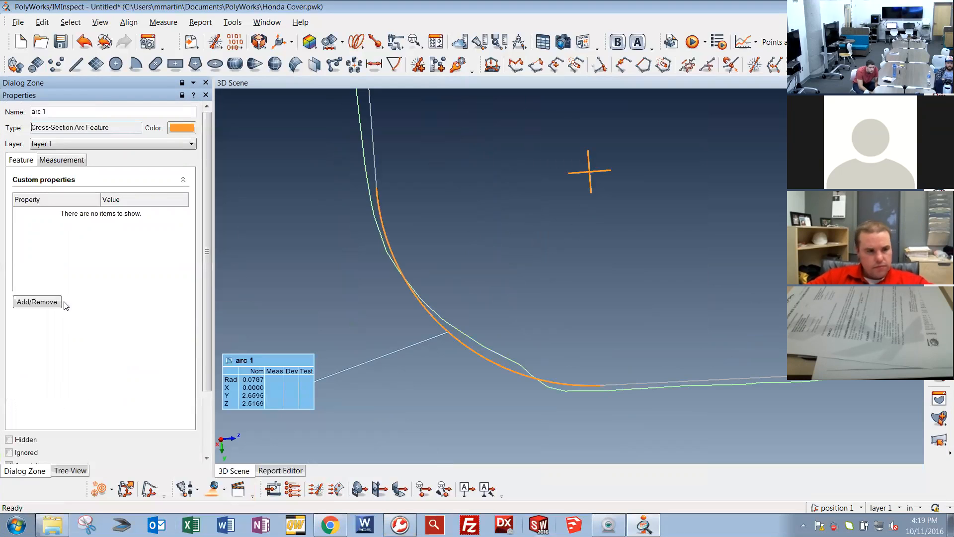
click(61, 159)
drag(111, 234, 34, 243)
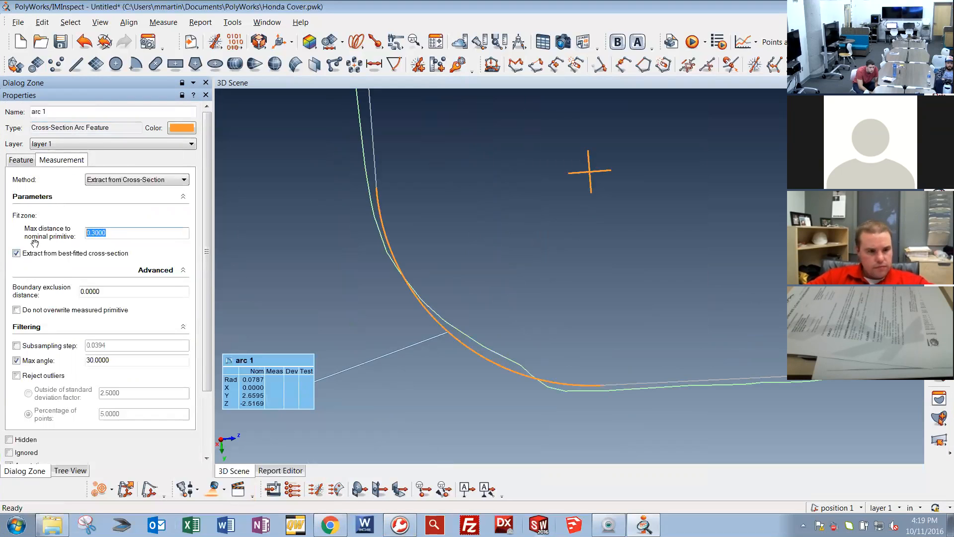
key(BackSpace)
key(Return)
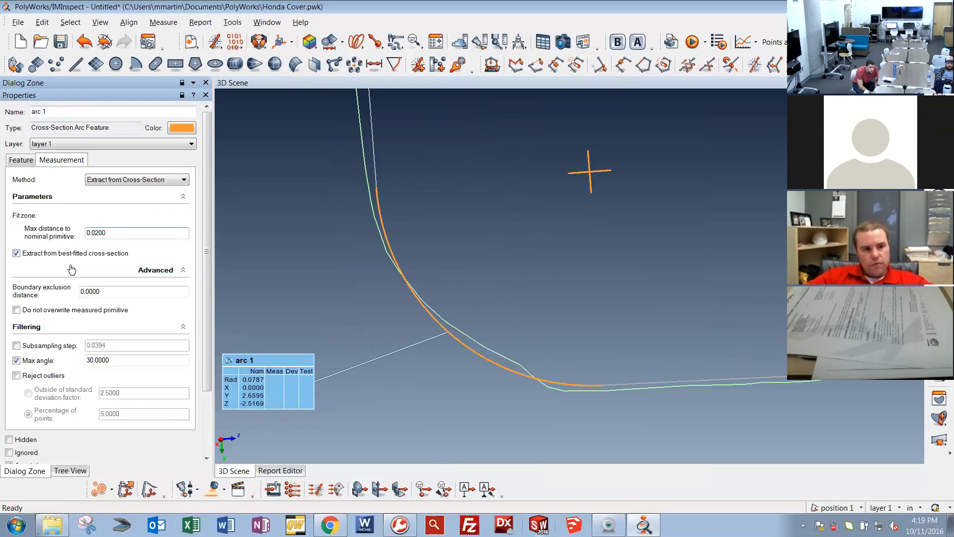
right_click(398, 338)
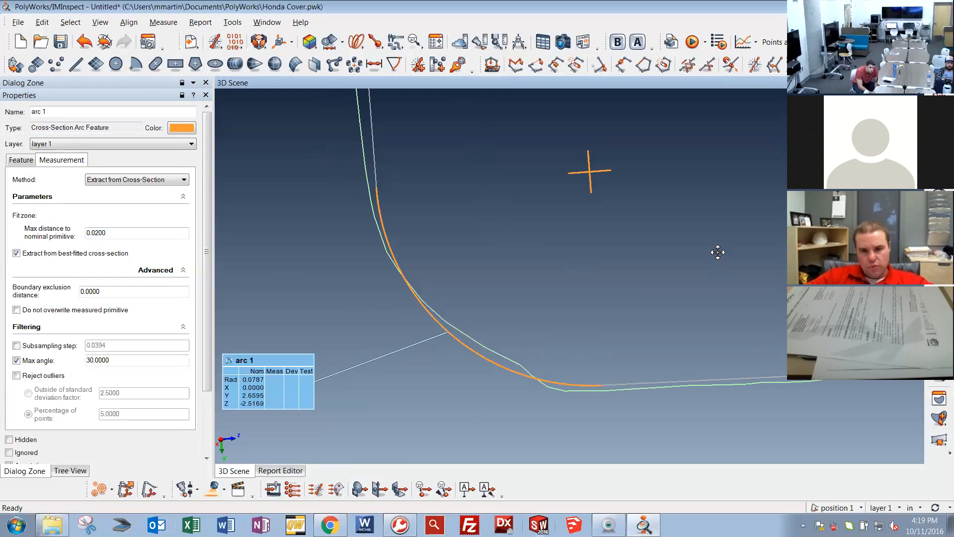
click(205, 95)
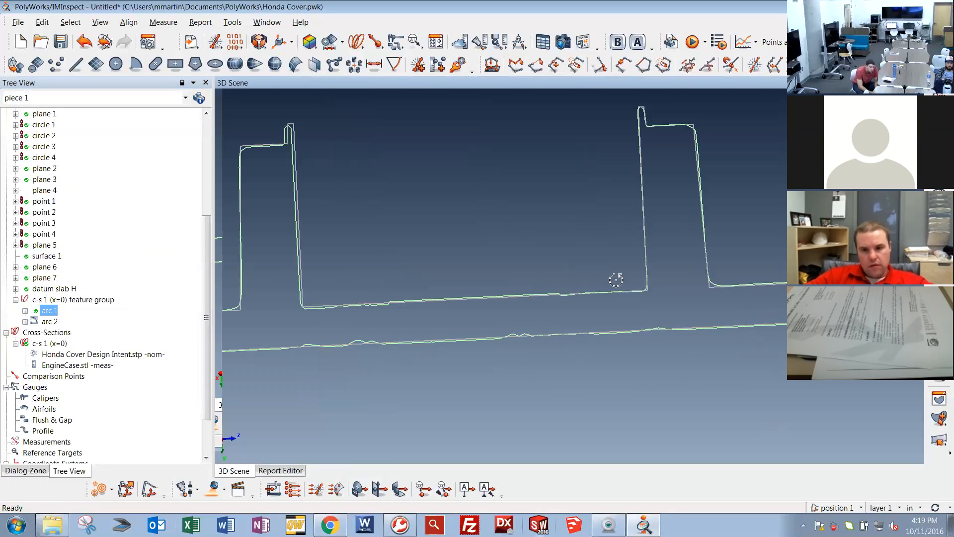
Try to extract the measured component of arc 2, and read through the extraction message's details.
click(49, 322)
right_click(49, 322)
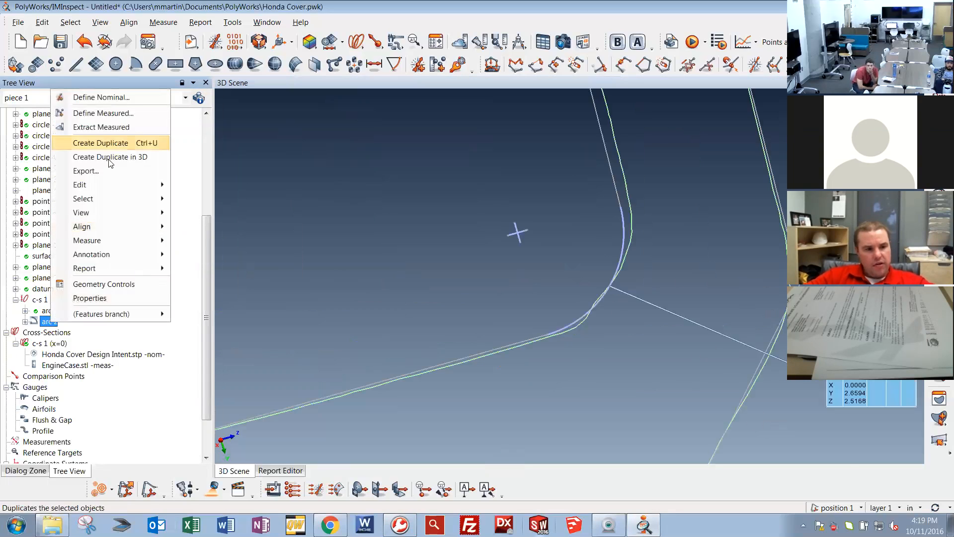
click(116, 66)
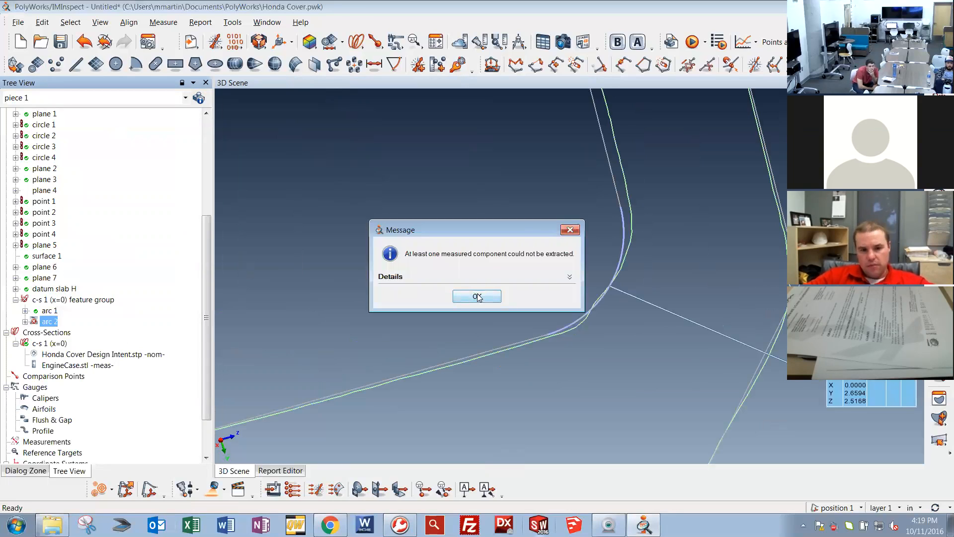
click(570, 276)
drag(464, 383, 531, 389)
click(476, 399)
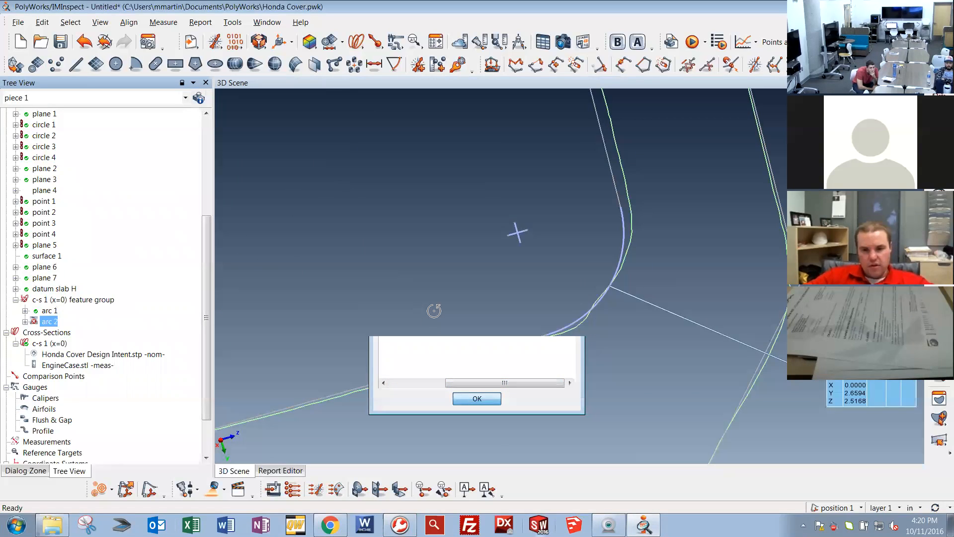
Set arc 2's boundary exclusion distance to 0.0000 and turn off outlier rejection in its measurement parameters.
double_click(48, 323)
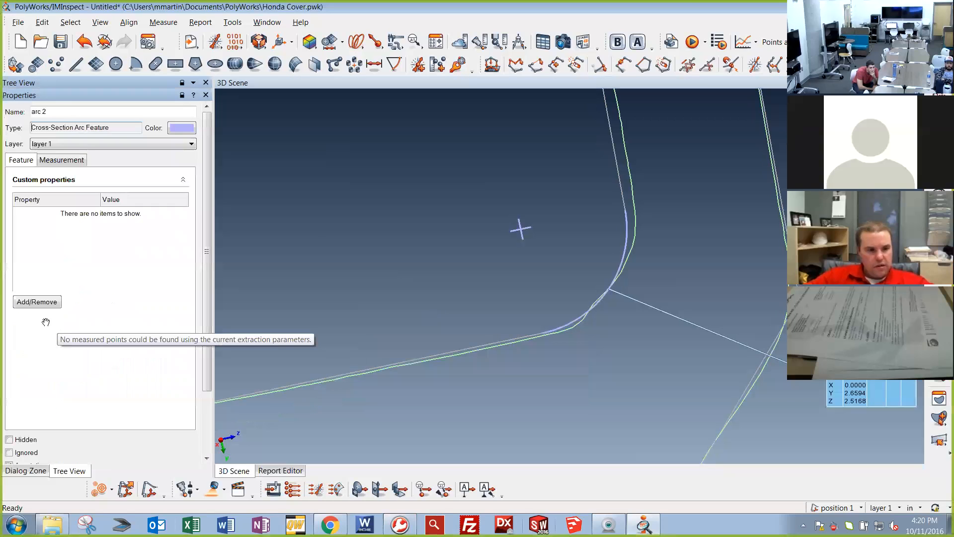
click(47, 160)
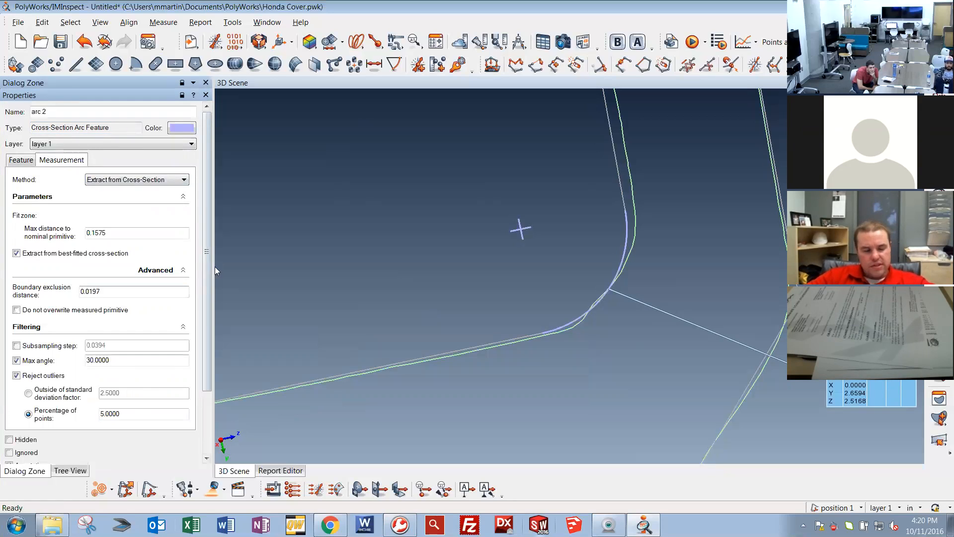
mouse_move(206, 285)
mouse_down()
mouse_move(203, 312)
mouse_move(220, 302)
mouse_move(219, 321)
mouse_move(209, 310)
mouse_up()
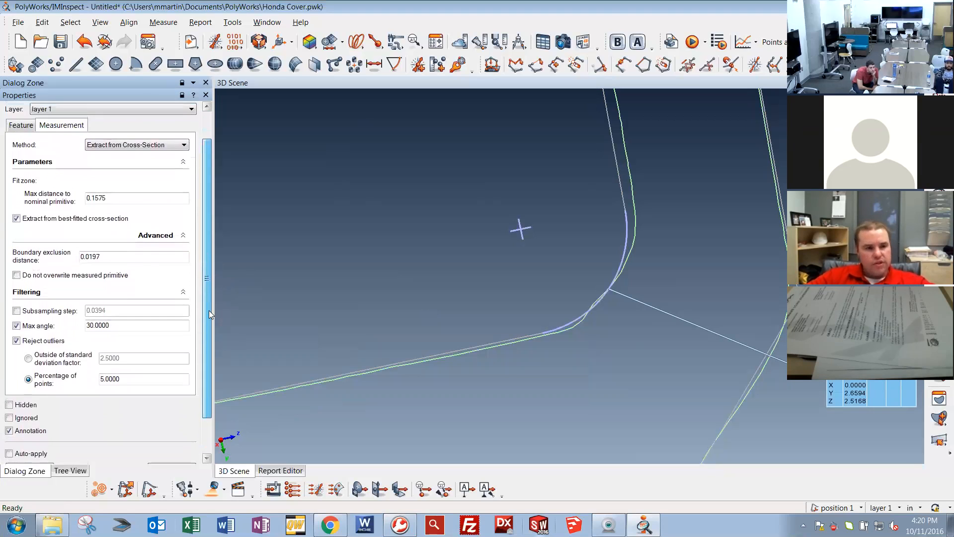
click(110, 256)
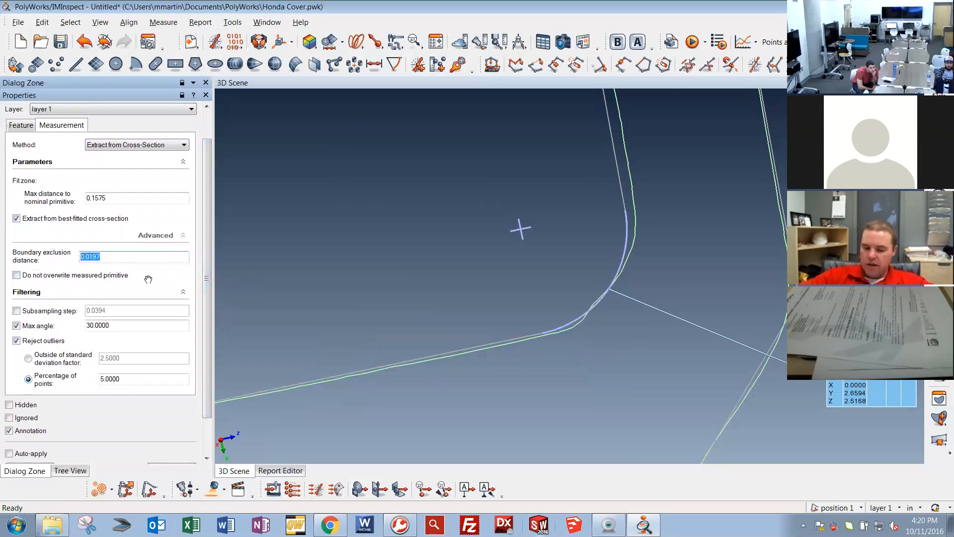
text(0000)
key(Return)
click(25, 342)
Set arc 2's max distance to nominal primitive to 0.0200, inspect the extracted arc at the corner, and close its properties.
double_click(85, 199)
text(.02)
key(Return)
right_drag(635, 185, 639, 246)
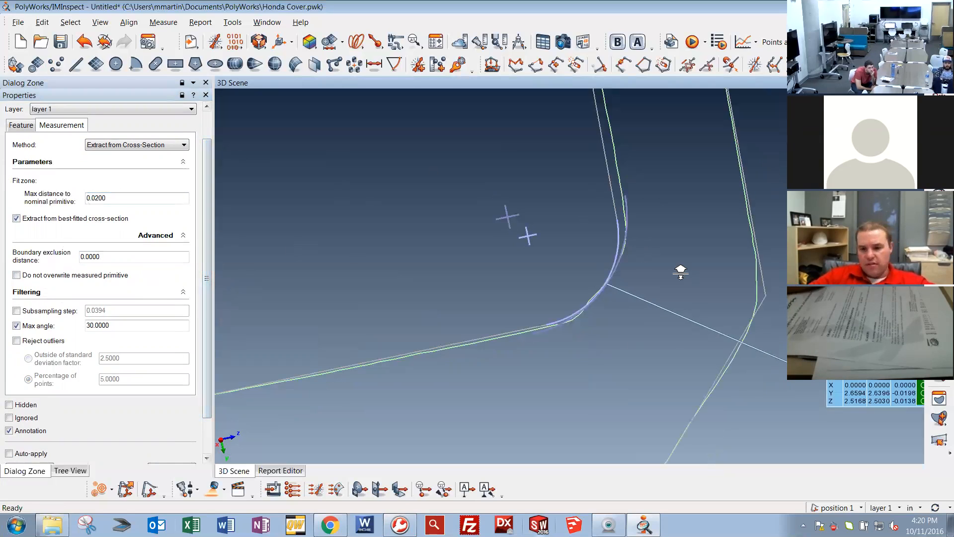
right_drag(816, 209, 815, 258)
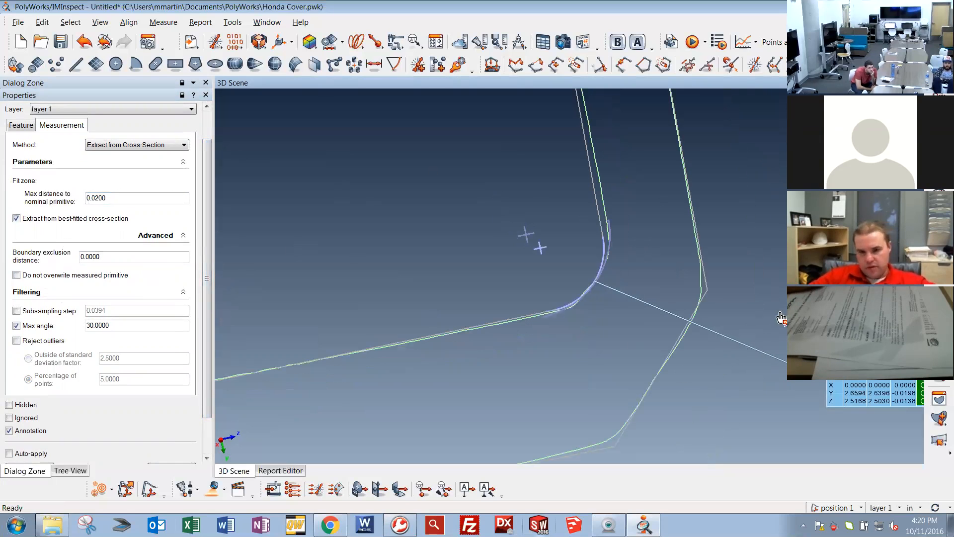
mouse_move(550, 268)
right_down()
mouse_move(609, 251)
mouse_move(549, 299)
right_up()
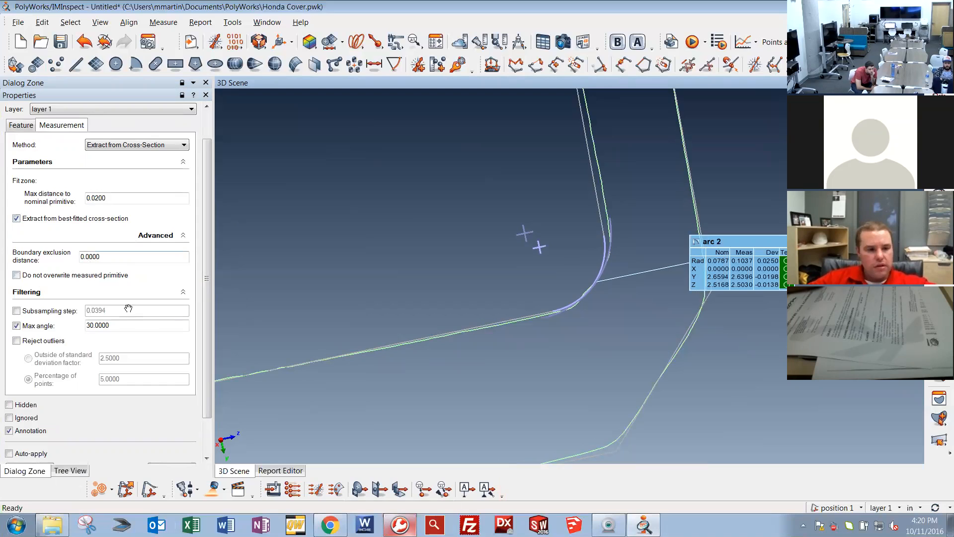
click(206, 95)
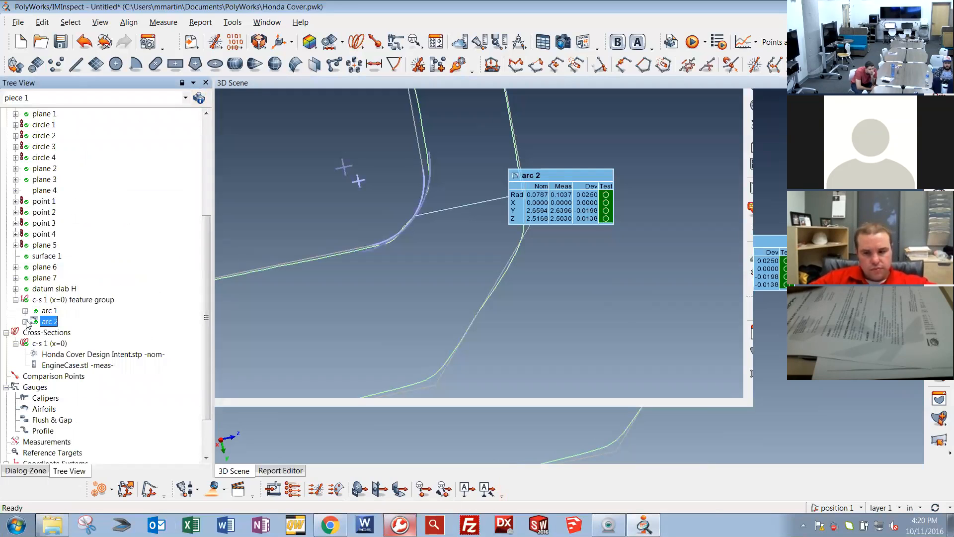
Hide the c-s 1 (x=0) feature group containing arc 1 and arc 2.
click(47, 299)
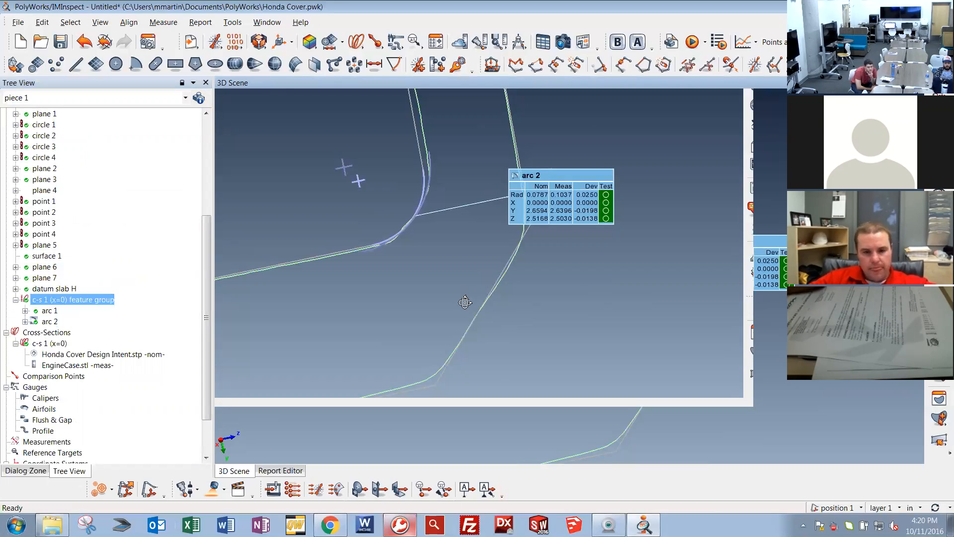
scroll(4, 296, up, 5)
scroll(6, 303, down, 6)
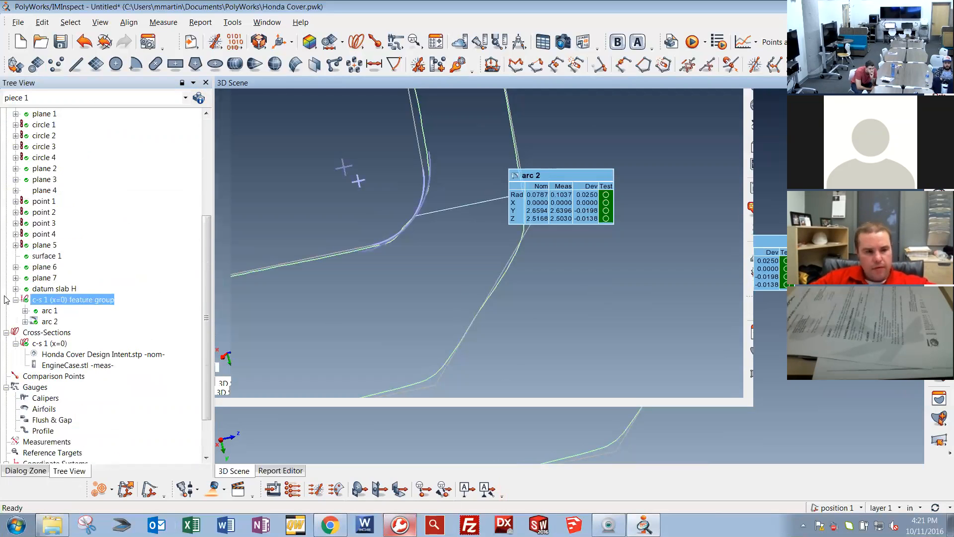
scroll(11, 314, up, 6)
scroll(13, 318, down, 4)
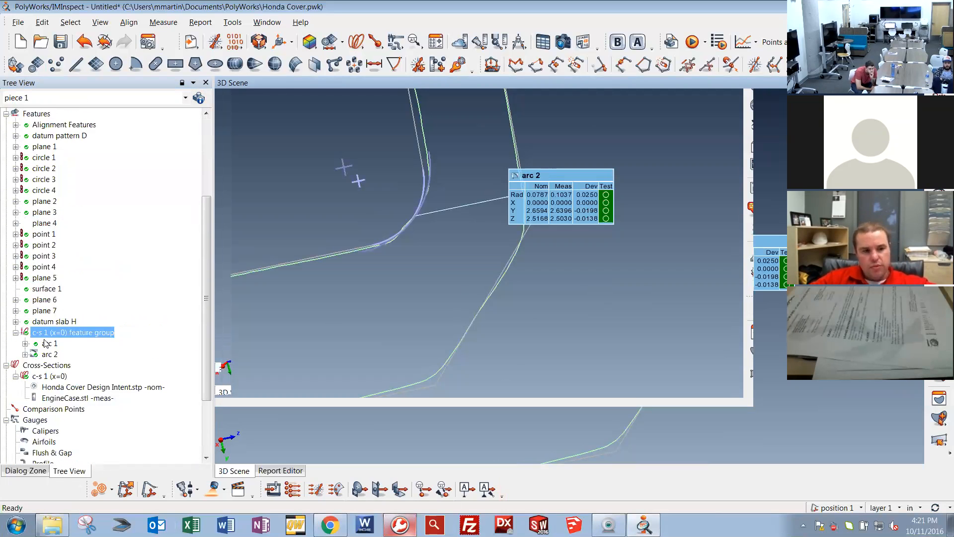
scroll(59, 142, up, 4)
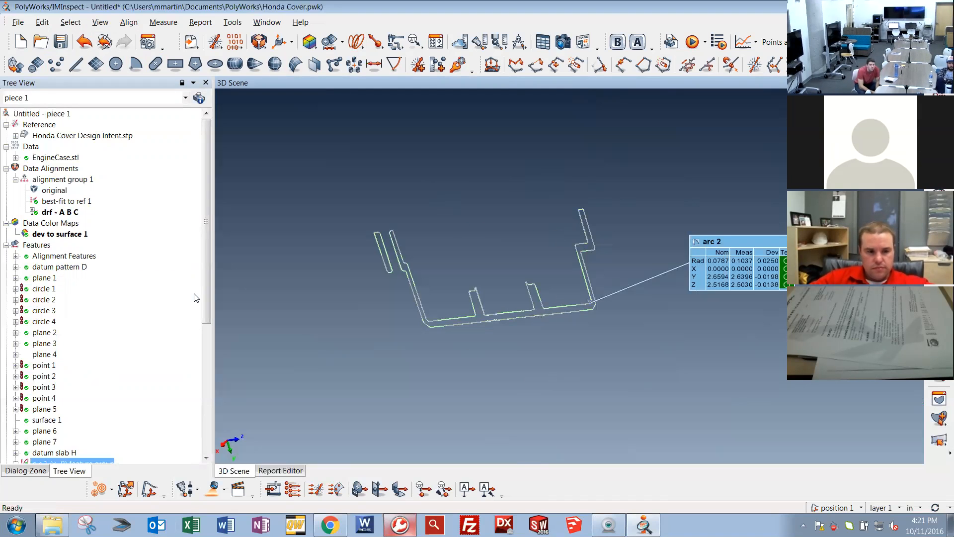
drag(206, 291, 207, 395)
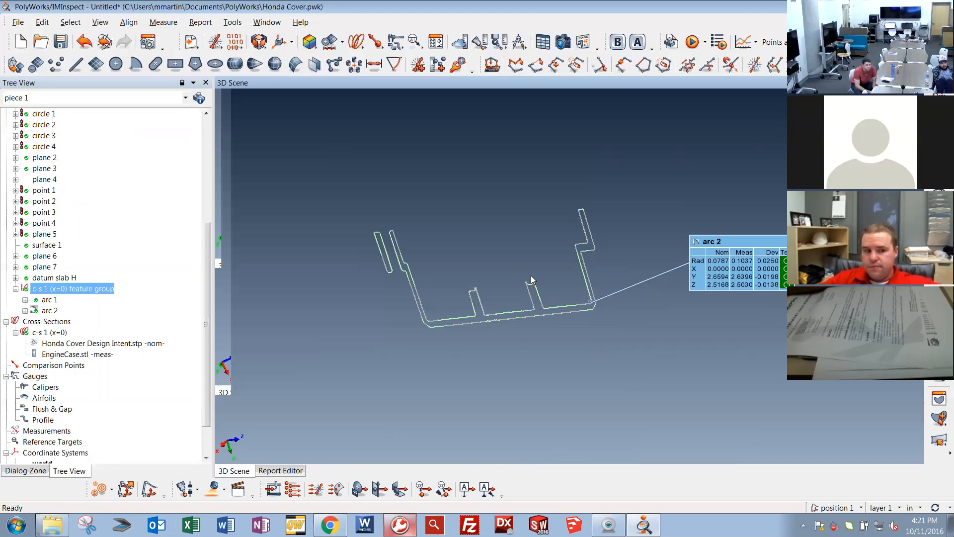
click(63, 289)
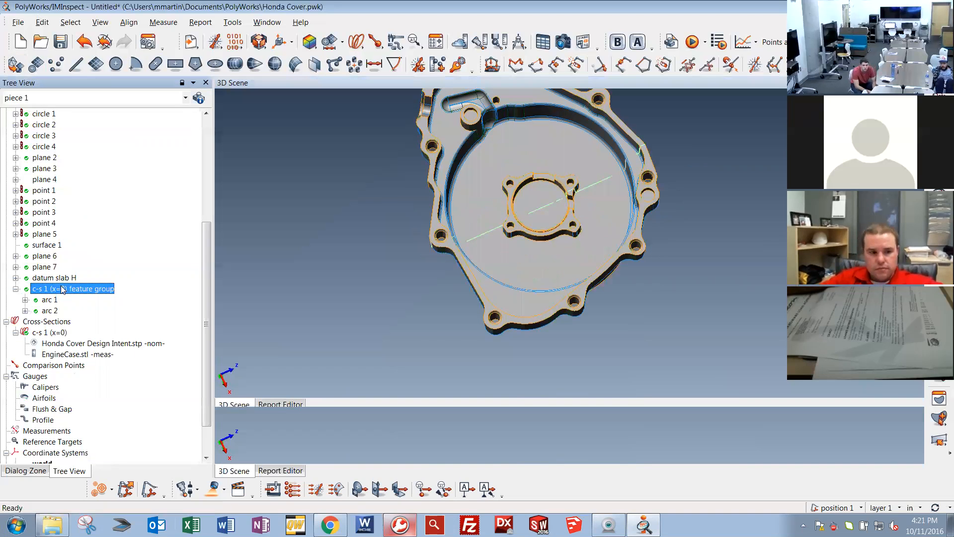
Show the EngineCase.stl scan data and hide the Honda Cover Design Intent.stp reference model.
scroll(71, 140, up, 6)
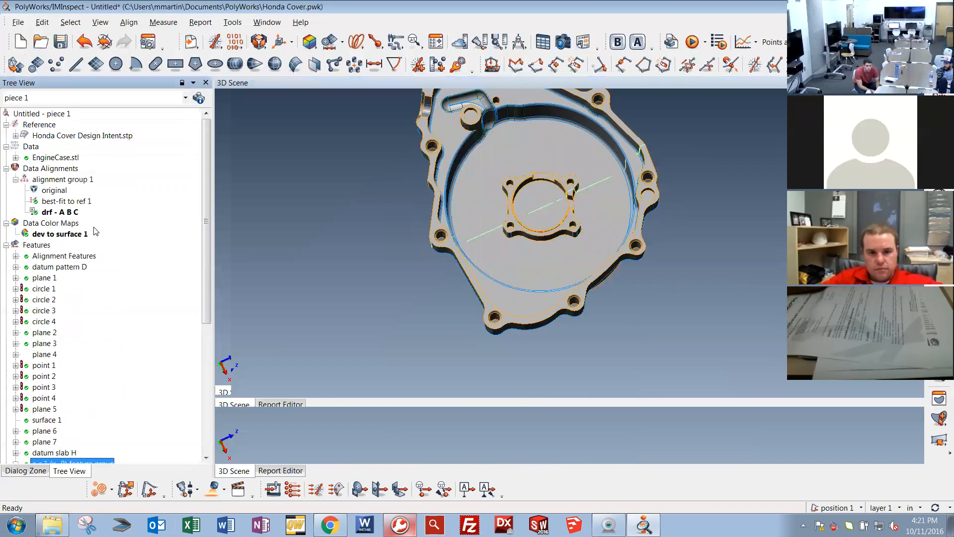
middle_click(60, 159)
middle_click(51, 135)
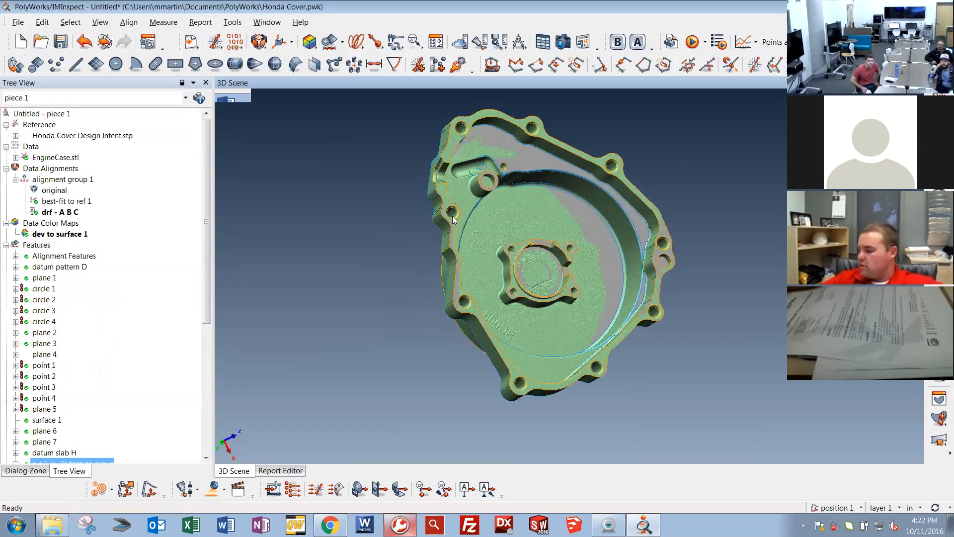
drag(453, 221, 572, 223)
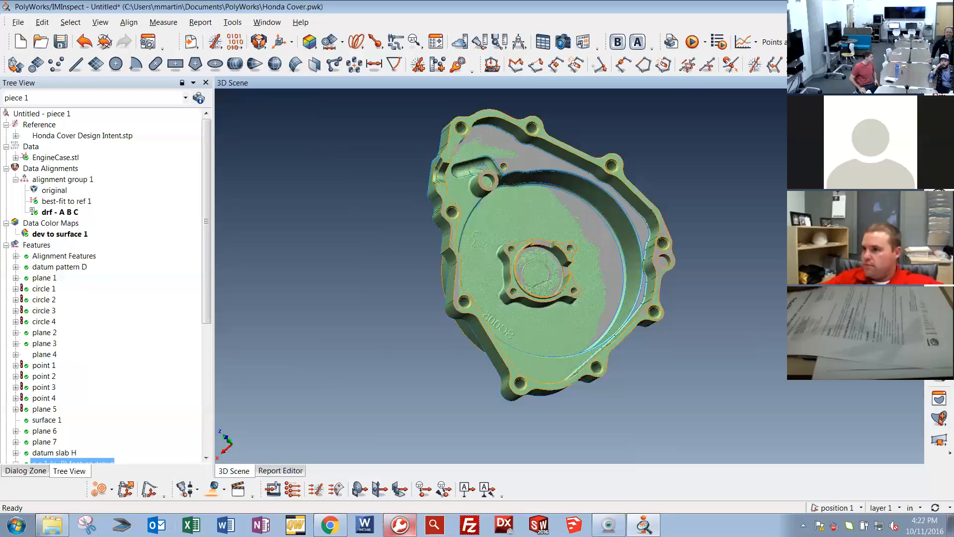